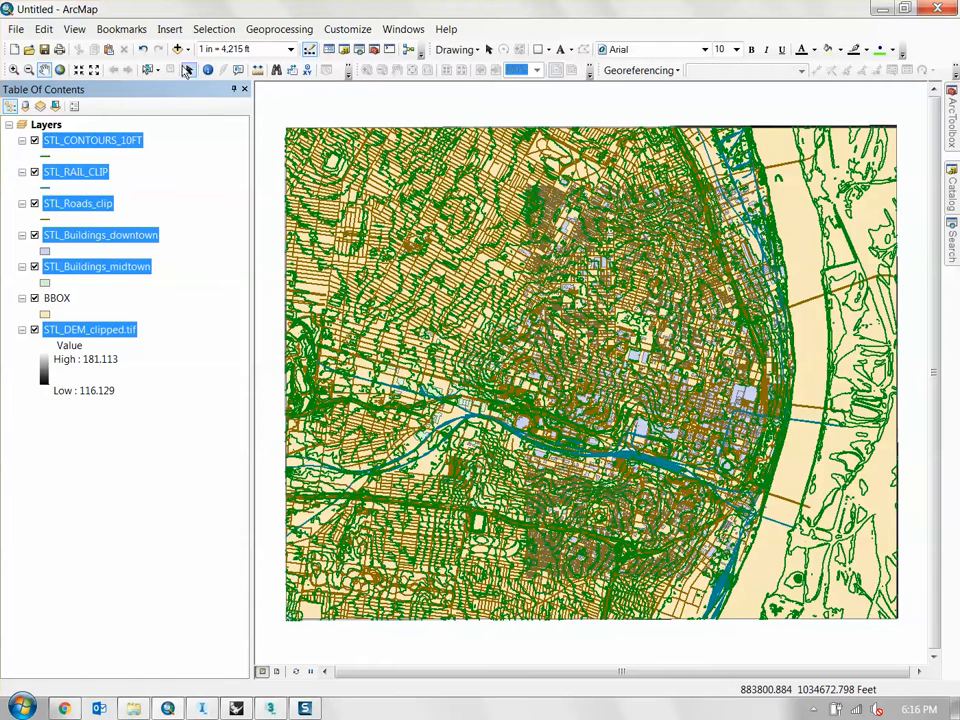
Step: Add all six .jp2 aerial imagery rasters from the week 8 NAIP folder to the map, dismissing the coordinate system warning
click(178, 49)
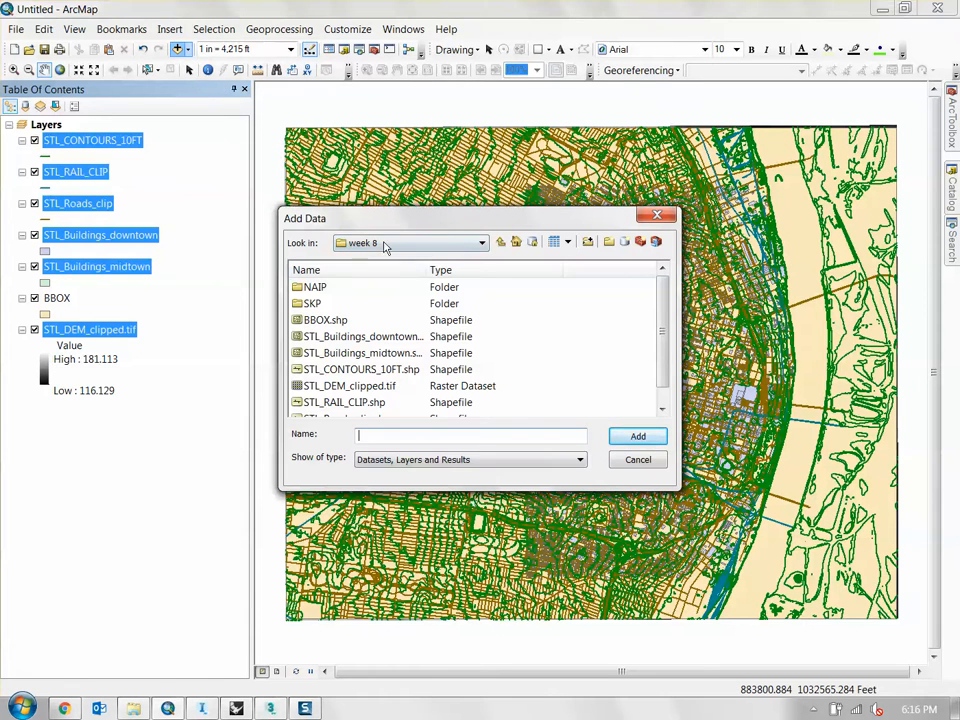
double_click(316, 289)
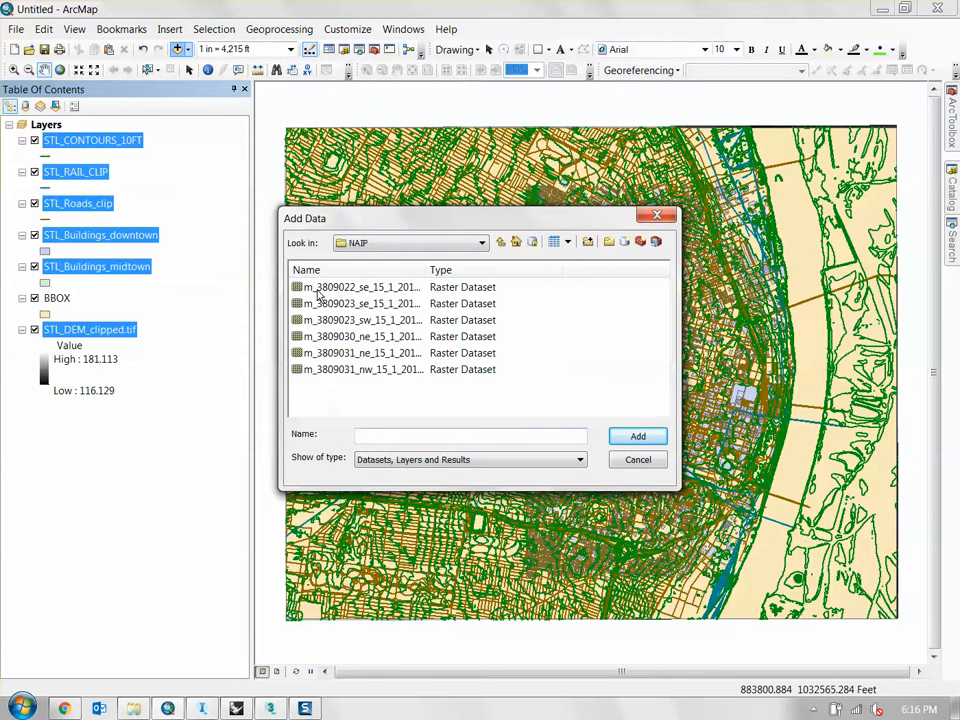
double_click(430, 270)
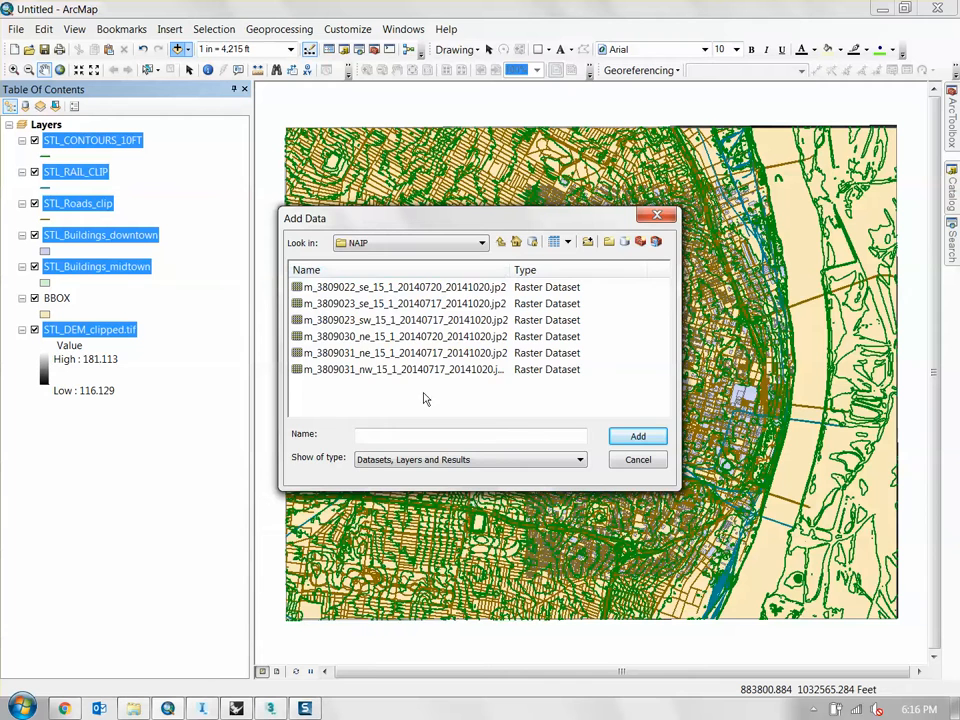
drag(424, 393, 375, 285)
click(636, 438)
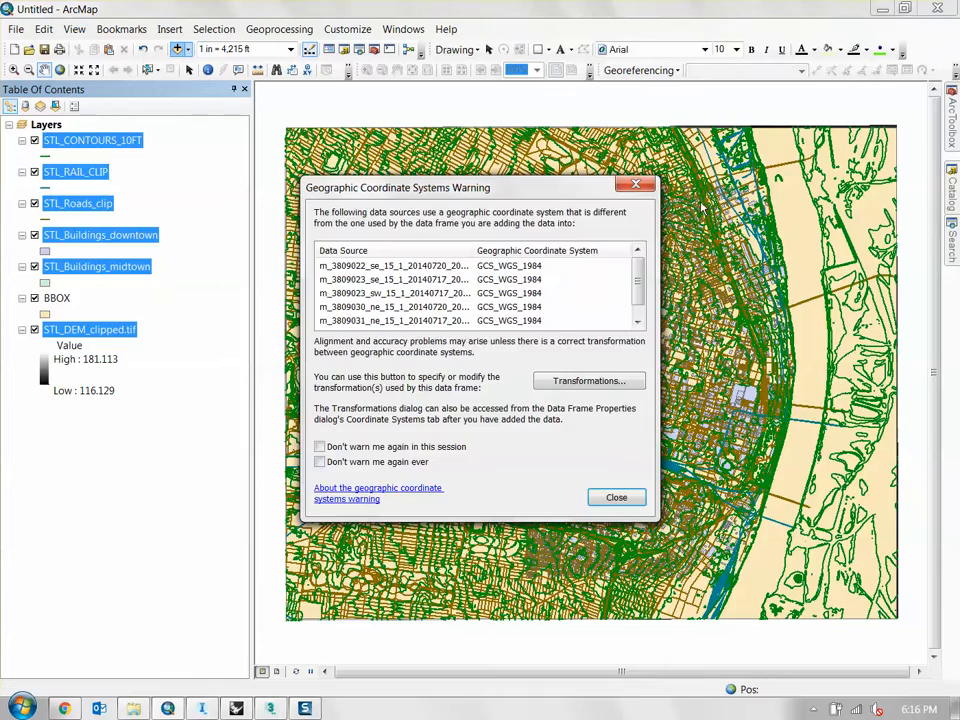
click(615, 497)
Step: Collapse the band legends of the six NAIP imagery layers in the layer list and clear the layer selection
click(22, 251)
click(22, 266)
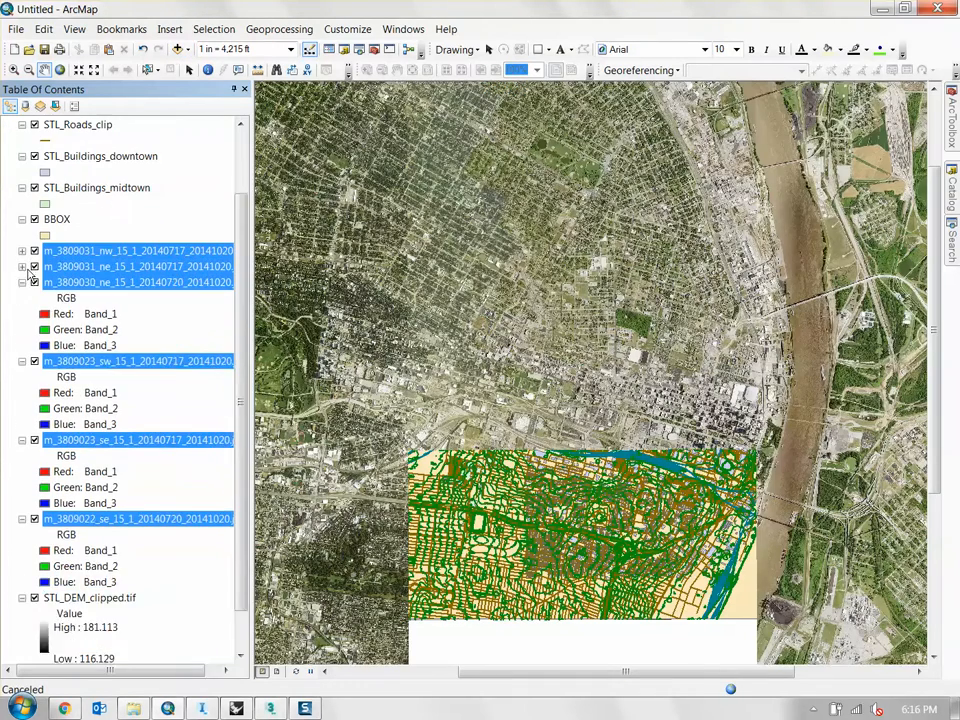
click(22, 282)
click(22, 313)
click(23, 393)
click(23, 409)
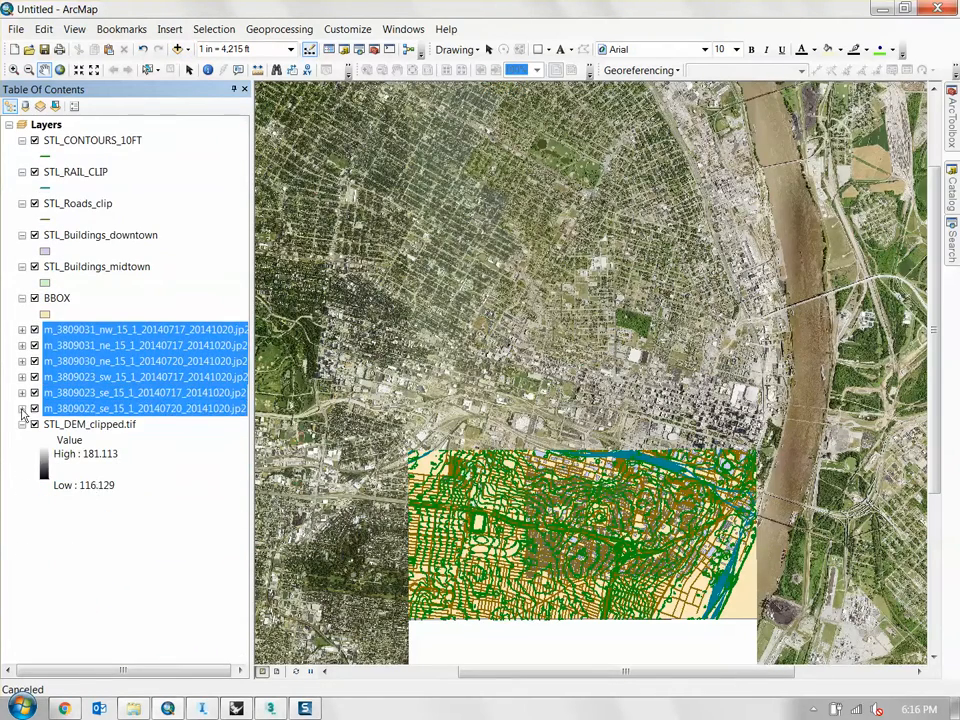
click(87, 478)
Step: Turn off the display of all six NAIP imagery layers
click(34, 409)
click(34, 393)
click(34, 377)
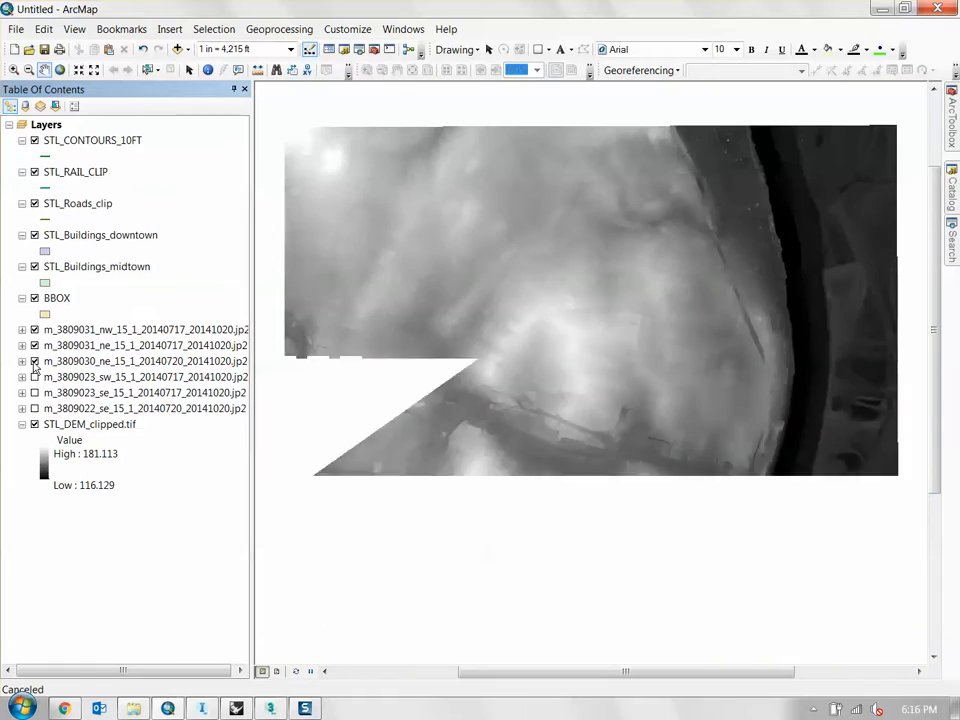
click(34, 361)
click(34, 345)
click(34, 329)
Step: Hide the BBOX, midtown and downtown buildings, roads, rail and contour layers, and select the STL_DEM_clipped.tif layer
click(34, 298)
click(34, 266)
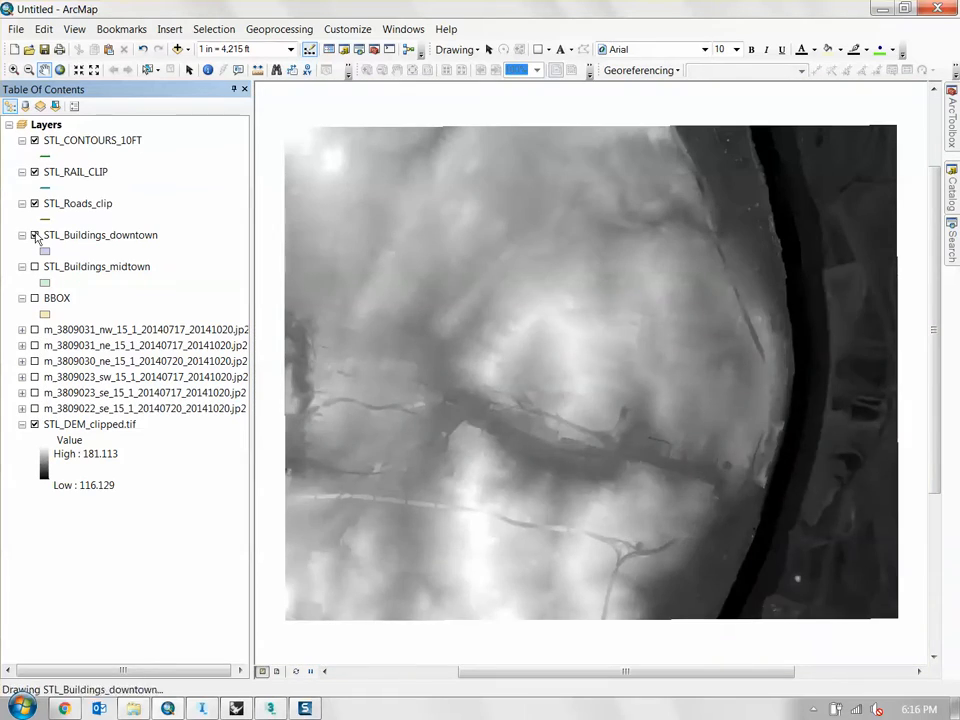
click(34, 235)
click(34, 203)
click(34, 172)
click(34, 140)
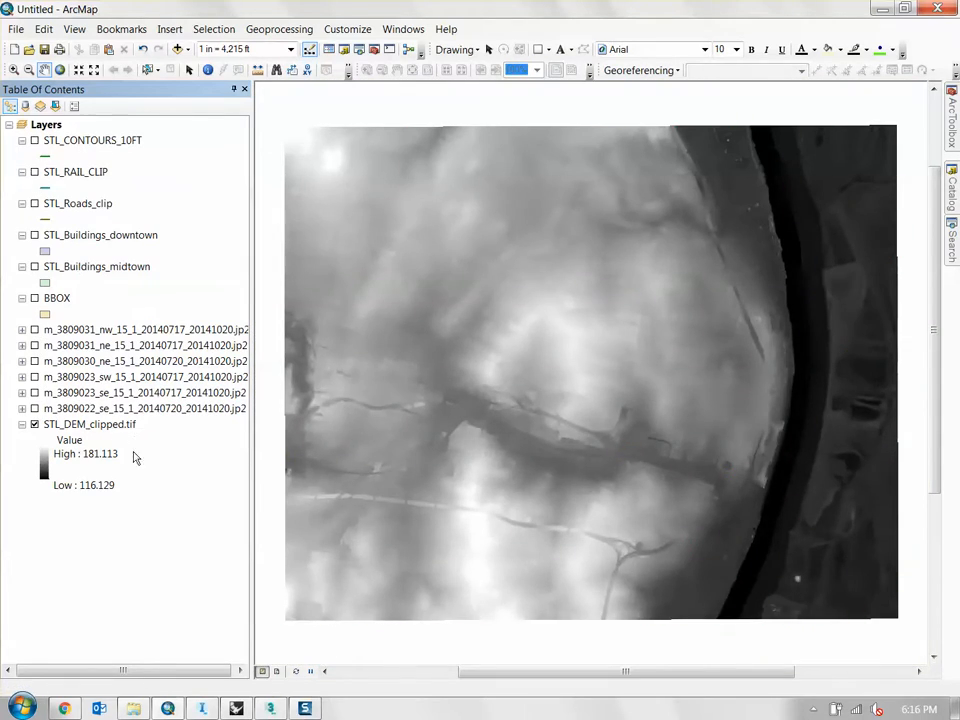
click(90, 424)
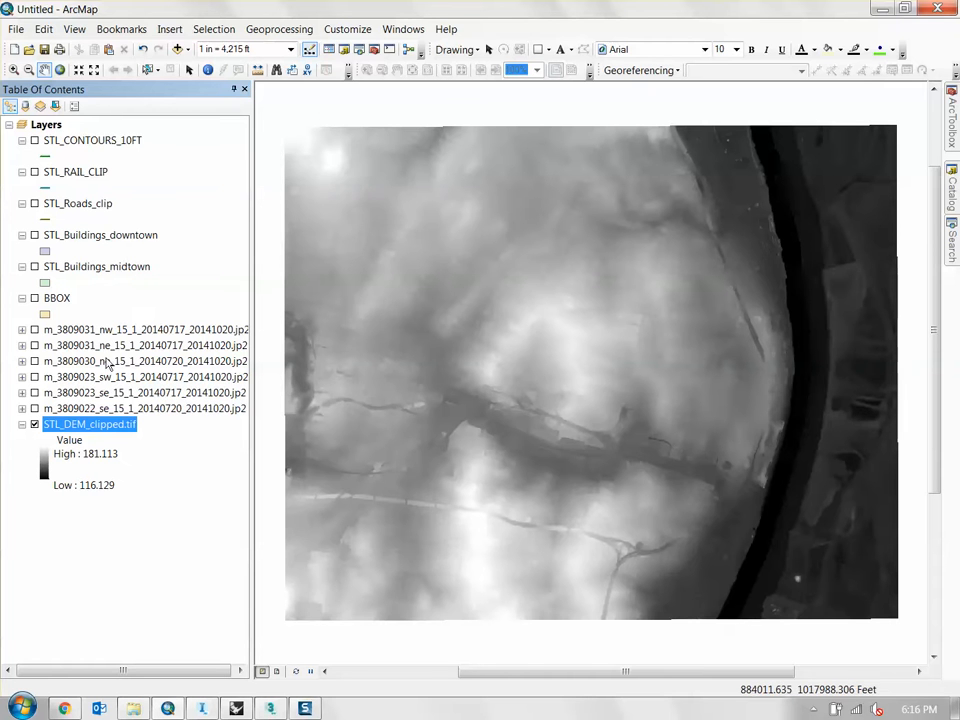
Step: Show the six NAIP imagery layers over the DEM to view the aerial coverage
click(34, 408)
click(34, 392)
click(34, 376)
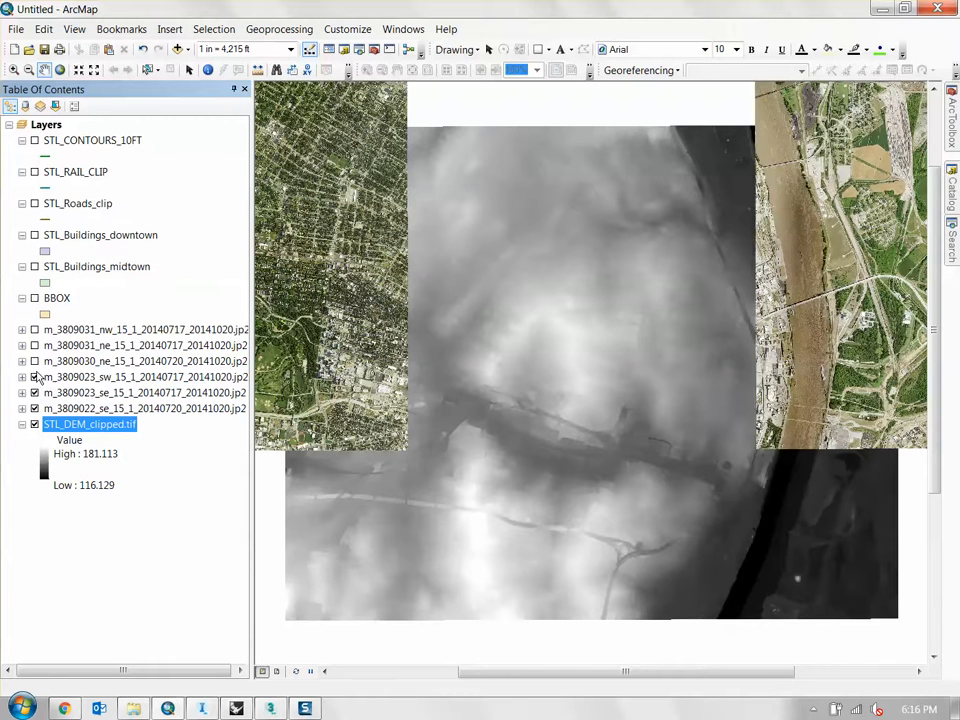
click(34, 361)
click(34, 345)
click(34, 329)
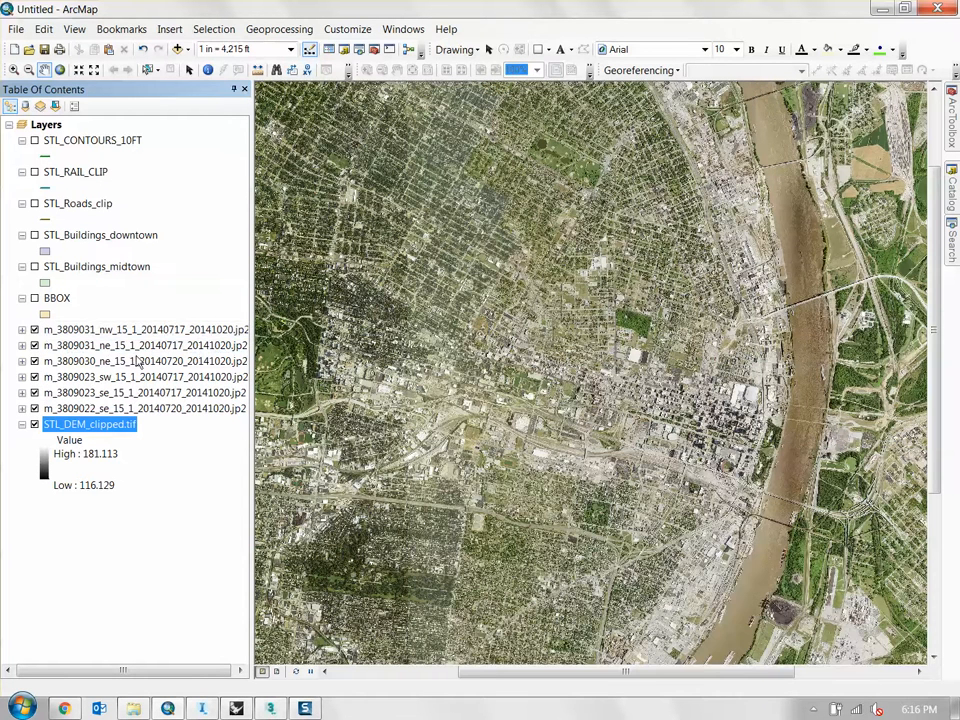
Step: Hide the six NAIP imagery layers again, leaving only the DEM displayed
click(34, 329)
click(34, 345)
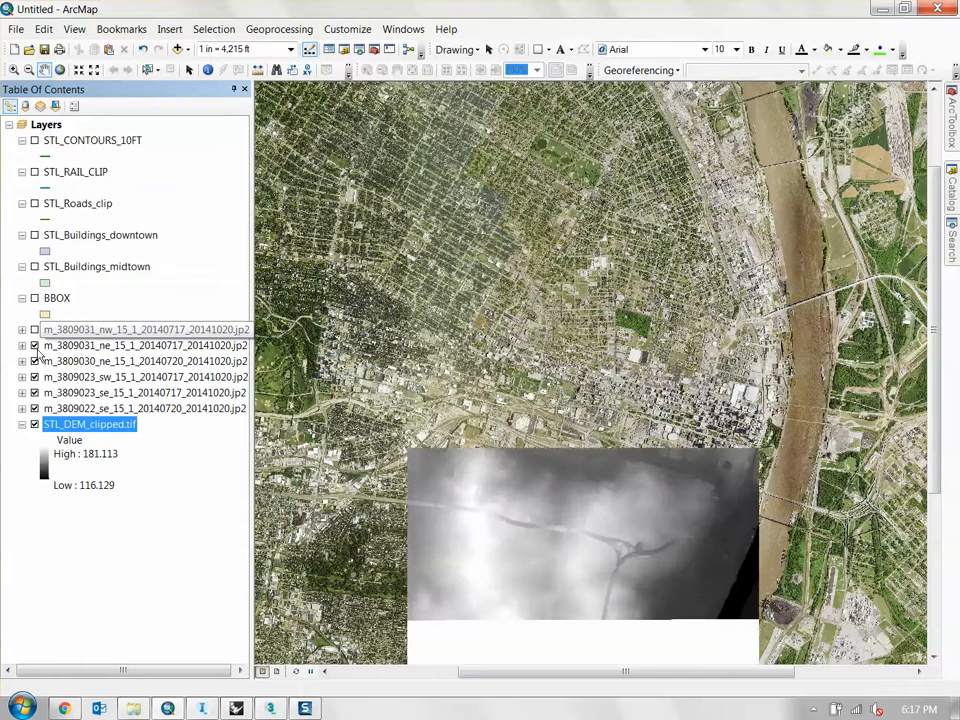
click(34, 361)
click(34, 376)
click(34, 392)
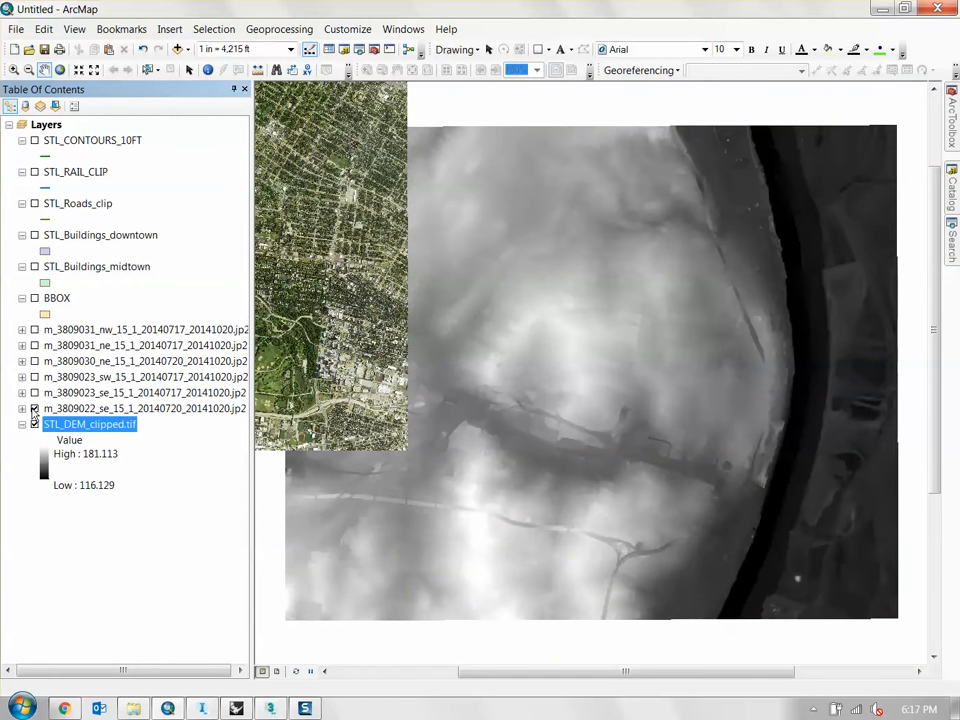
click(34, 408)
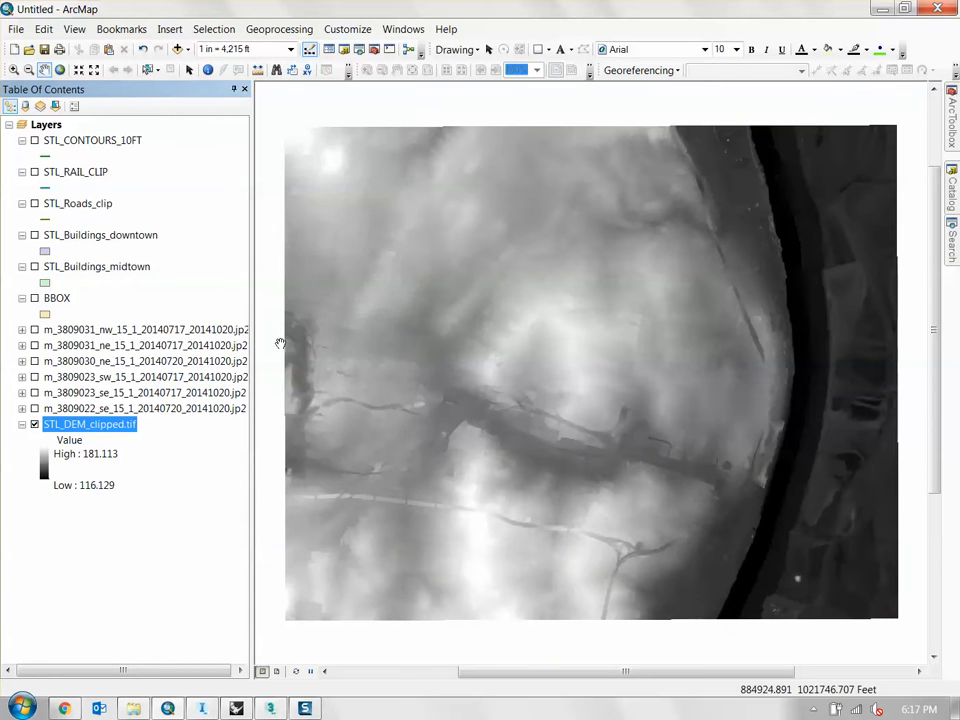
Step: Show the BBOX layer, hide the DEM, and select BBOX to view the study area boundary
click(34, 298)
click(35, 425)
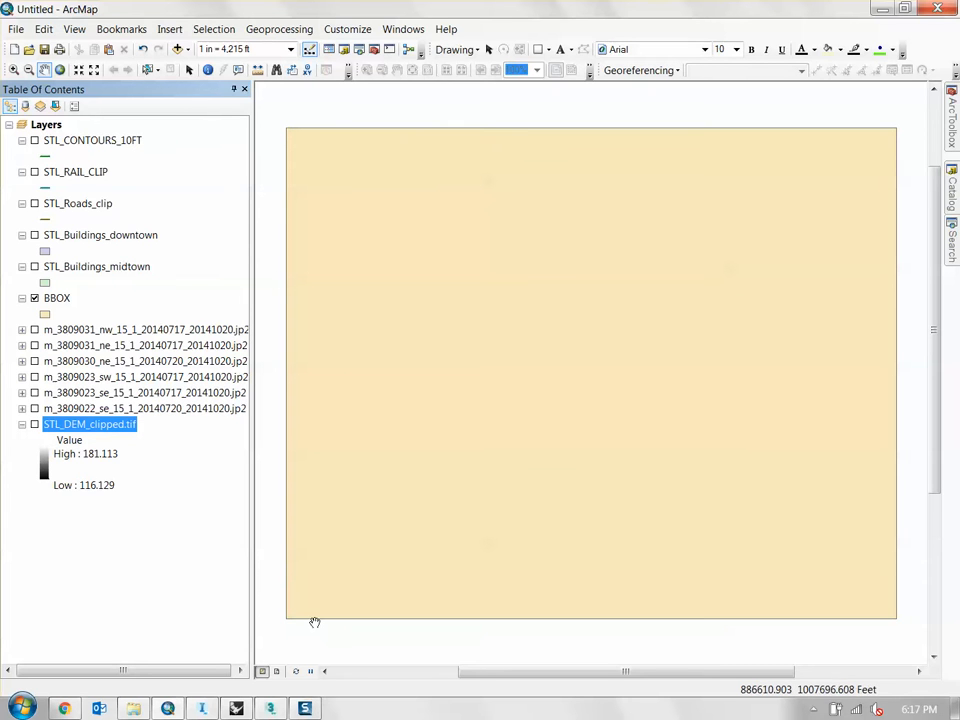
click(57, 298)
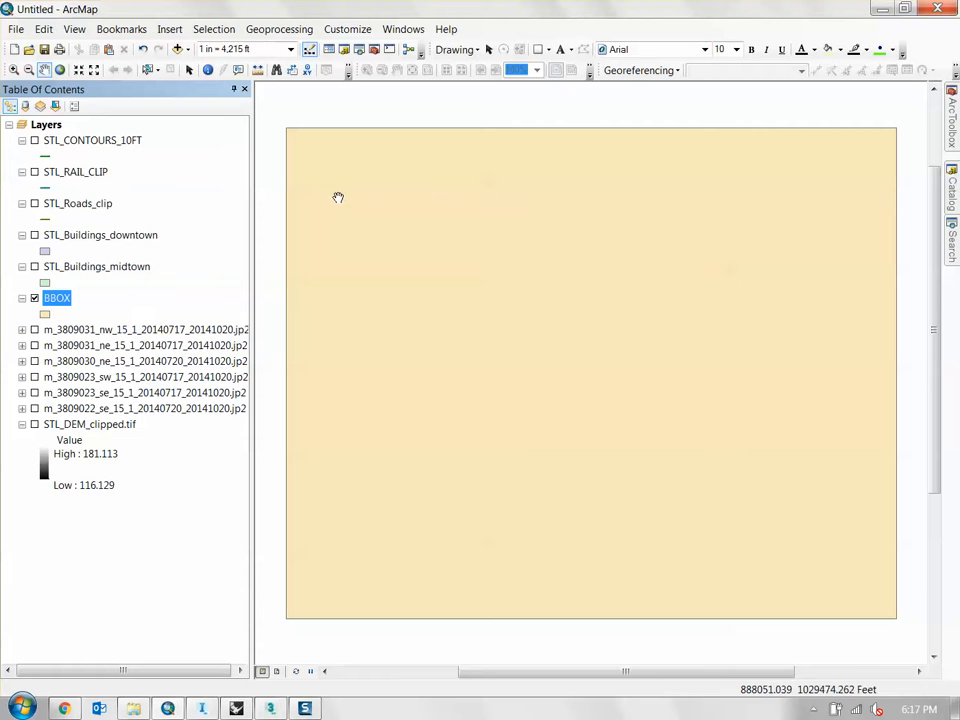
Step: Hide the BBOX layer and show the STL_Buildings_midtown and STL_Buildings_downtown layers
click(35, 298)
click(35, 266)
click(35, 235)
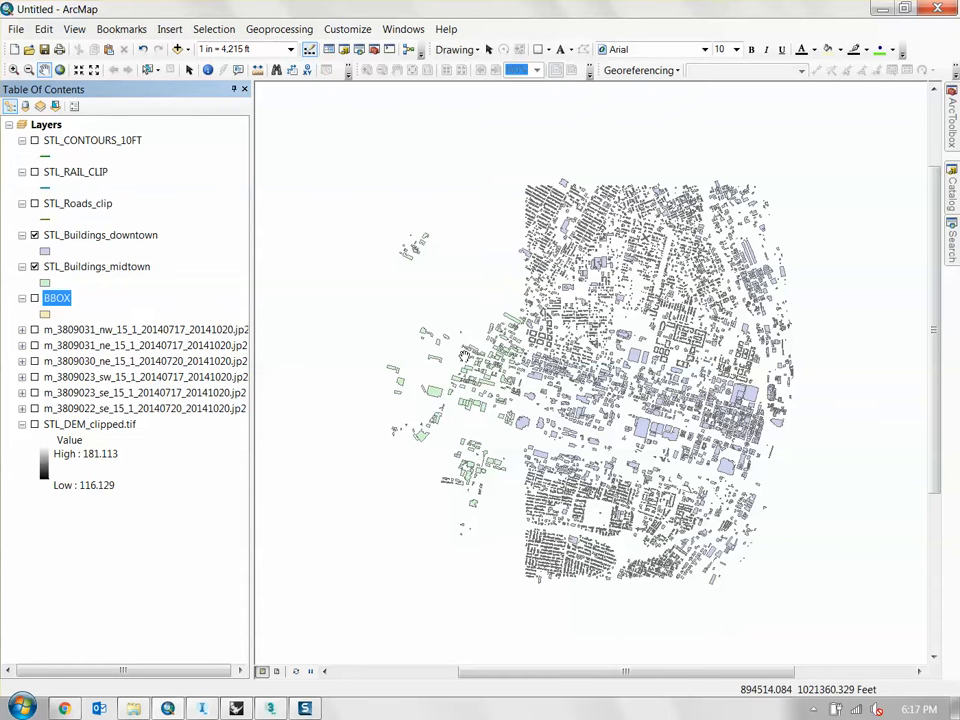
click(82, 266)
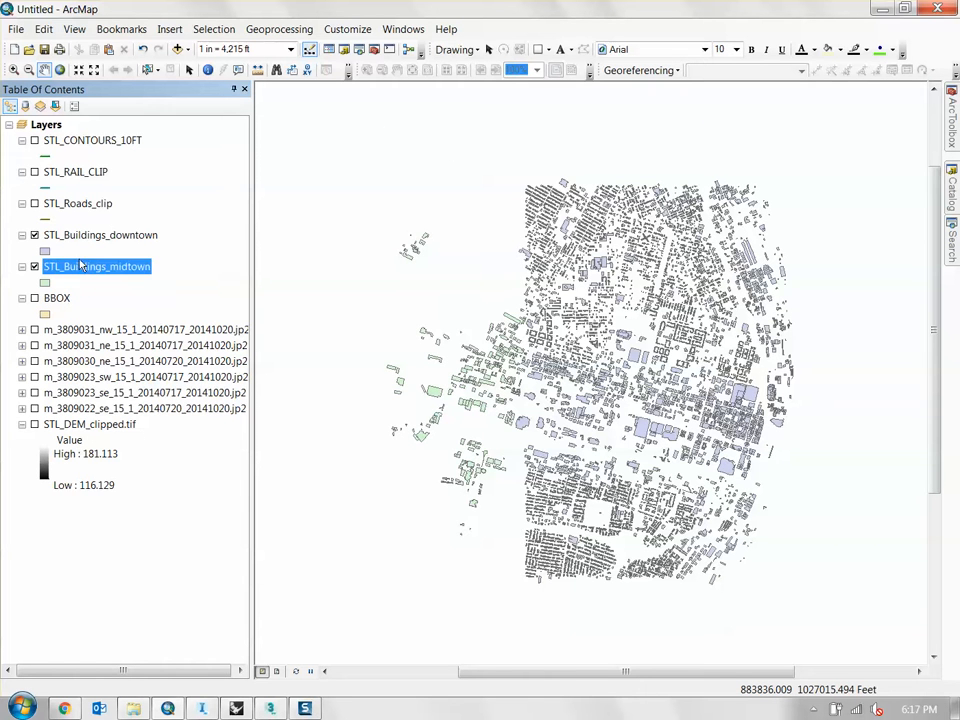
Step: Open the downtown buildings' attribute table, examine the Build_ht field beside the elevation fields, and tuck the table away
right_click(108, 237)
click(178, 281)
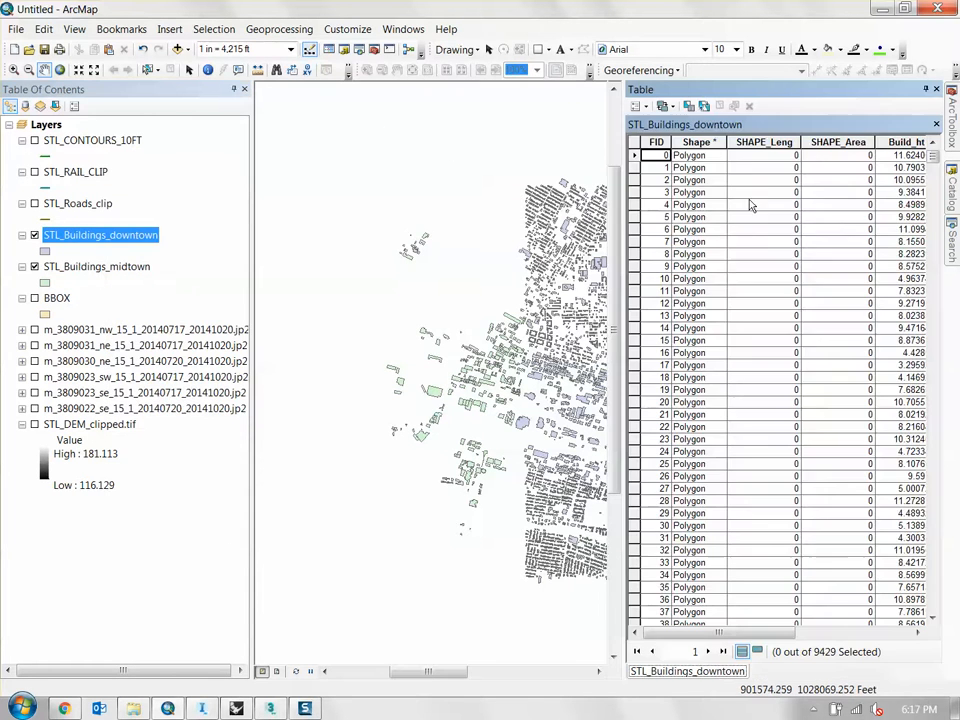
drag(730, 632, 845, 634)
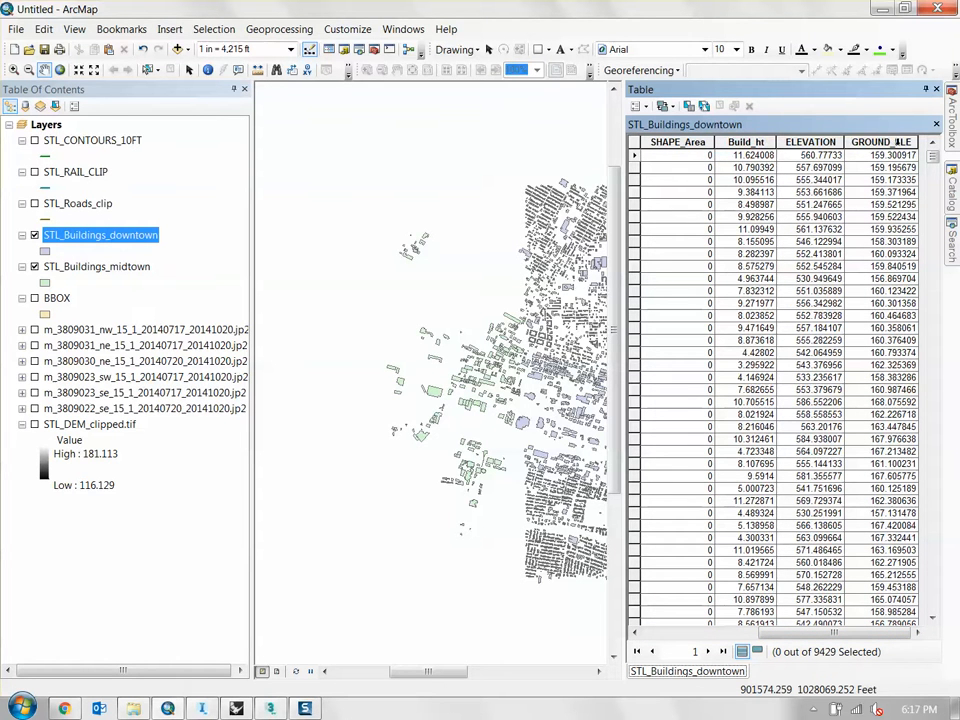
click(771, 191)
click(769, 230)
click(760, 157)
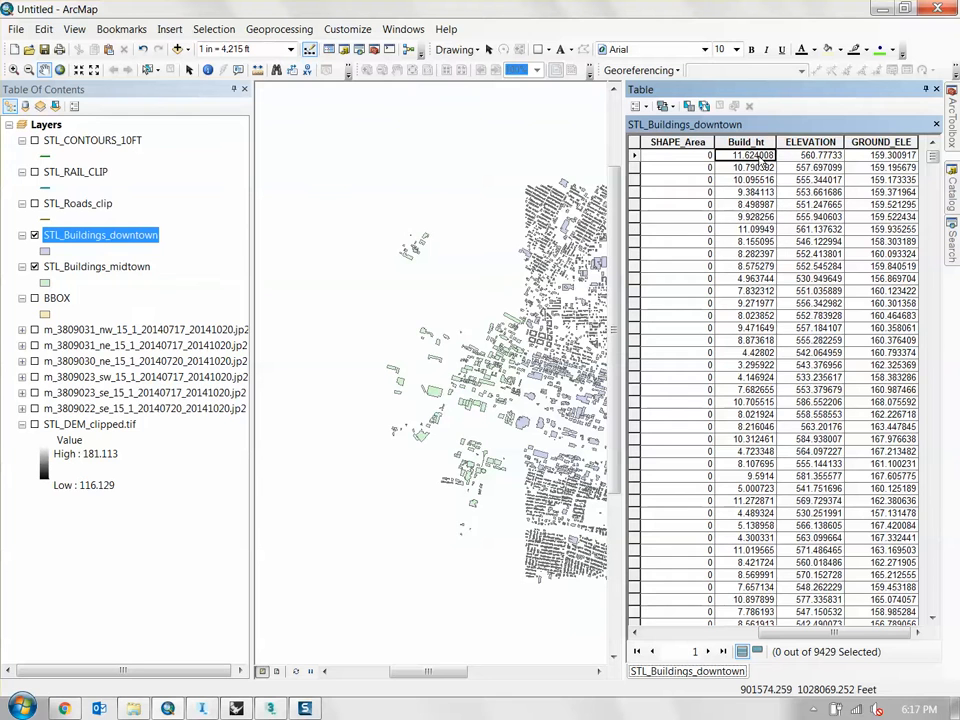
click(768, 242)
click(765, 143)
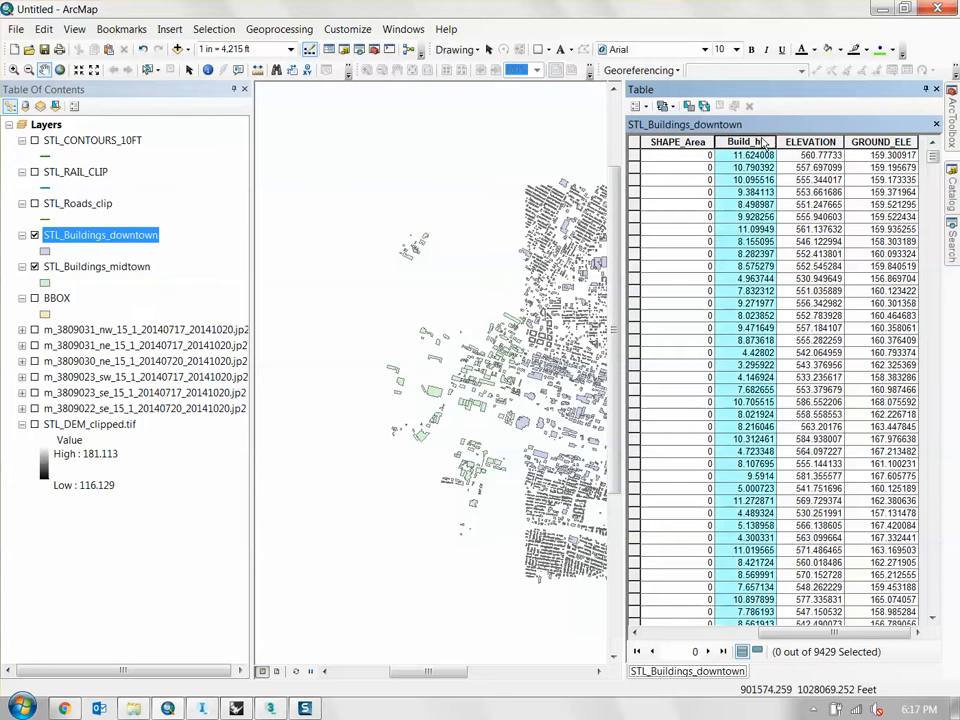
click(758, 366)
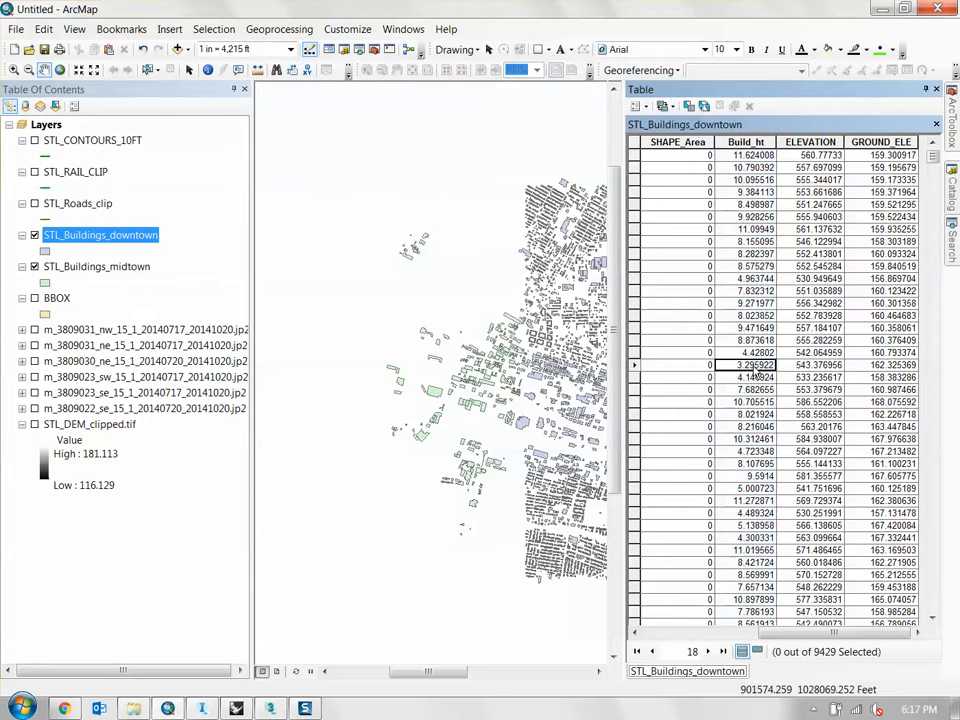
click(755, 205)
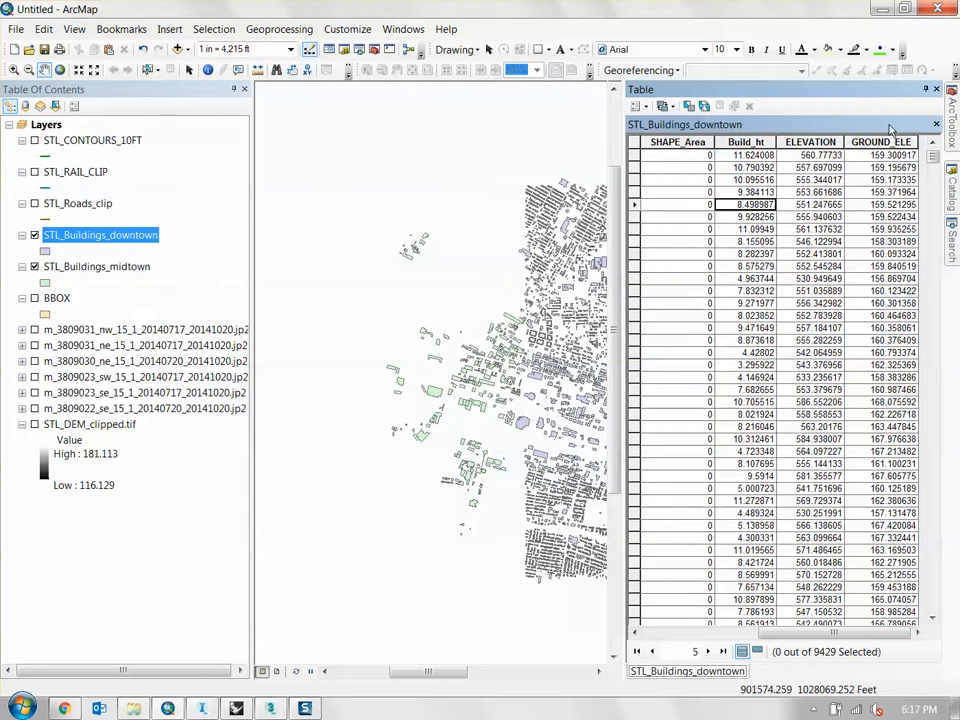
click(926, 92)
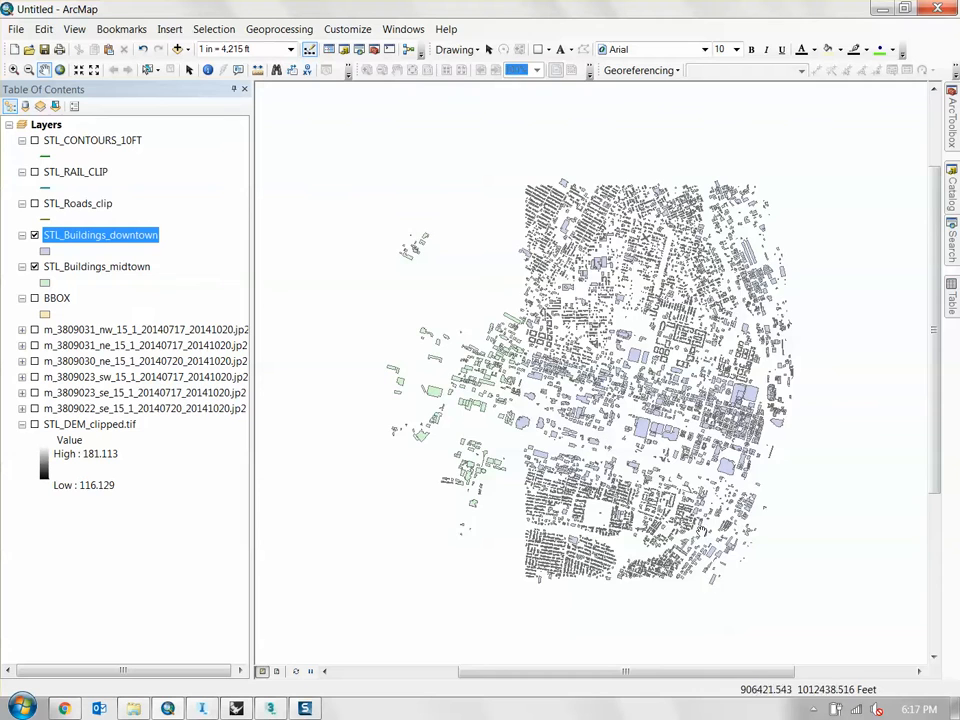
Step: Hide the downtown buildings and view the roads, rail and 10-foot contour layers one at a time, hiding each after viewing
click(34, 235)
click(34, 203)
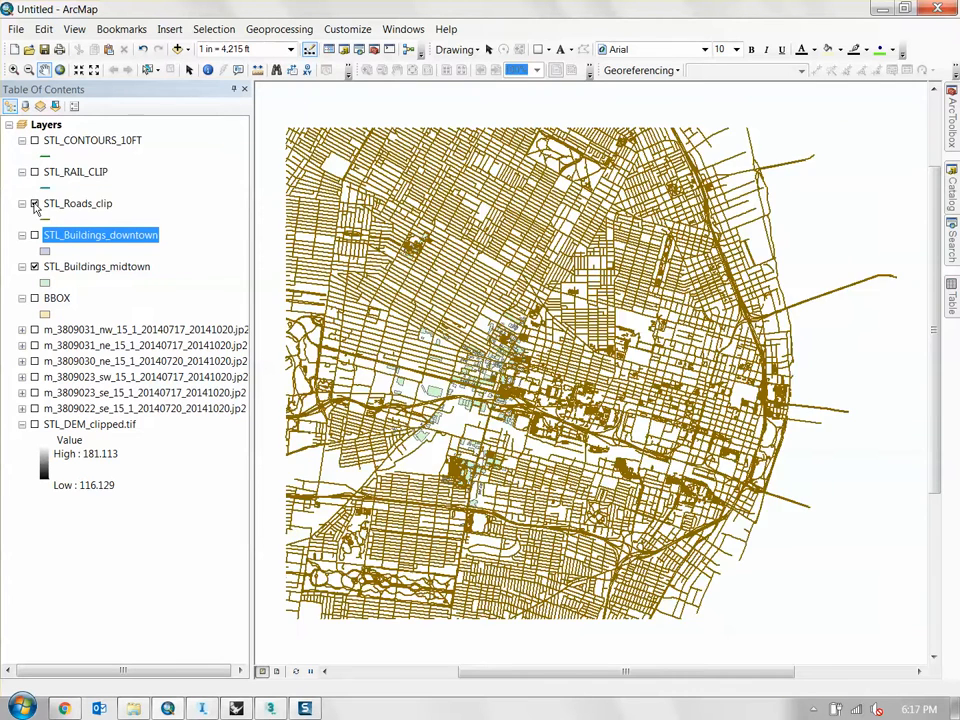
click(34, 203)
click(34, 171)
click(34, 171)
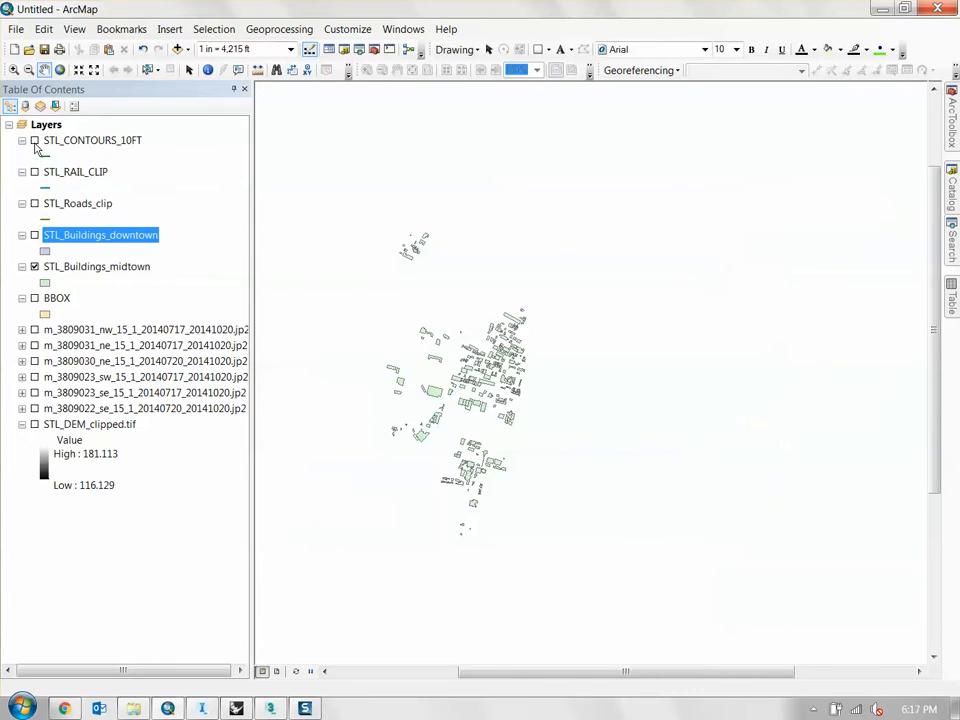
click(34, 140)
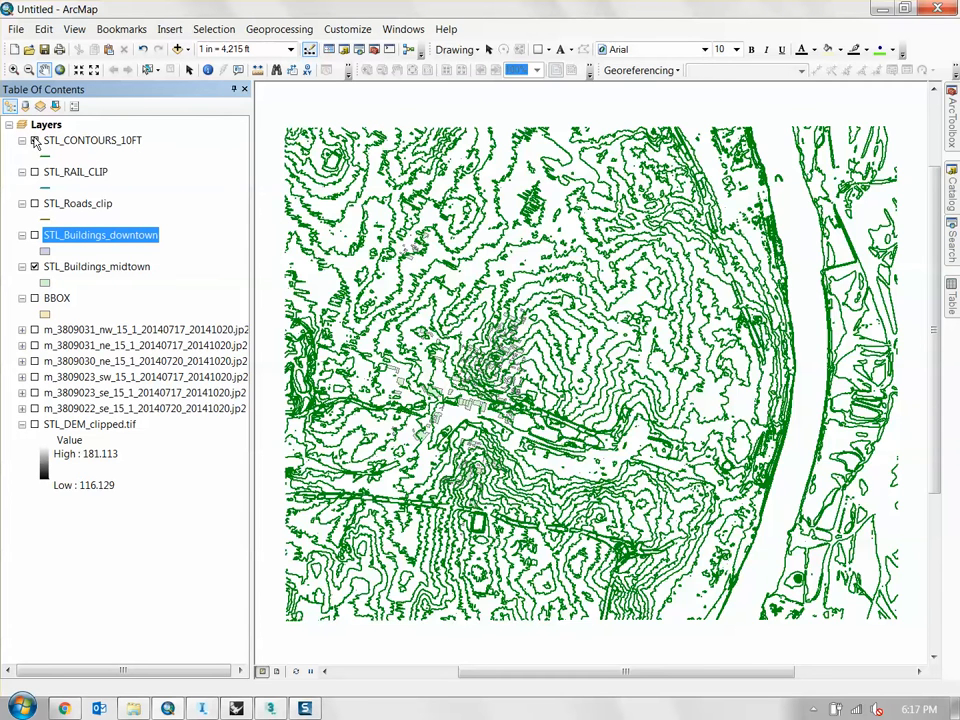
click(34, 141)
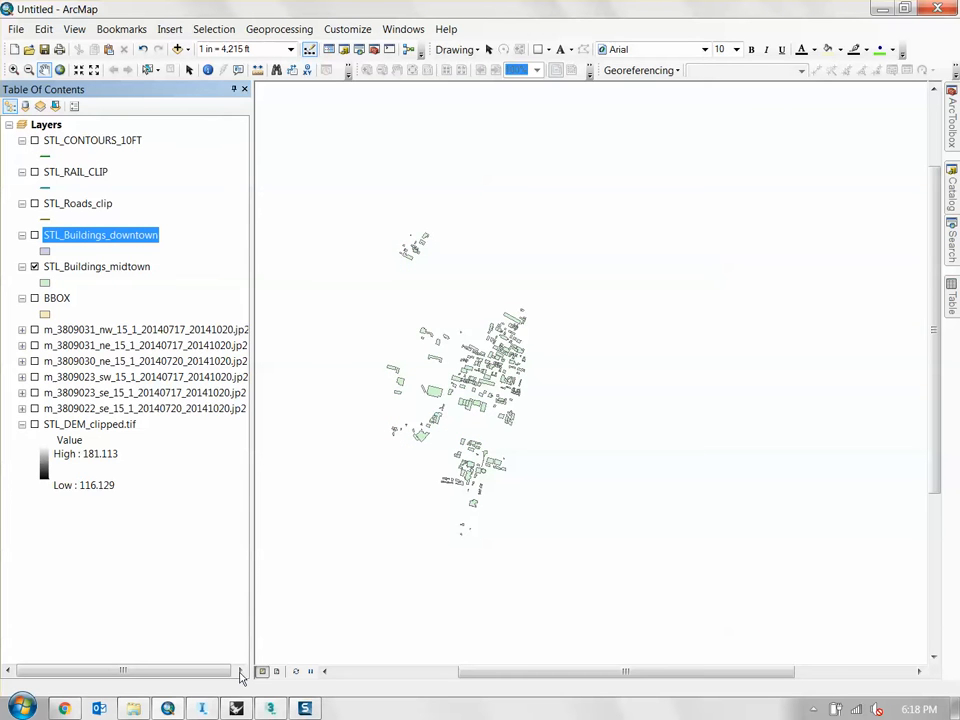
Step: Switch to InfraWorks 360 and start a new model named "St Louis U T tutorial", stored on My Computer
click(202, 708)
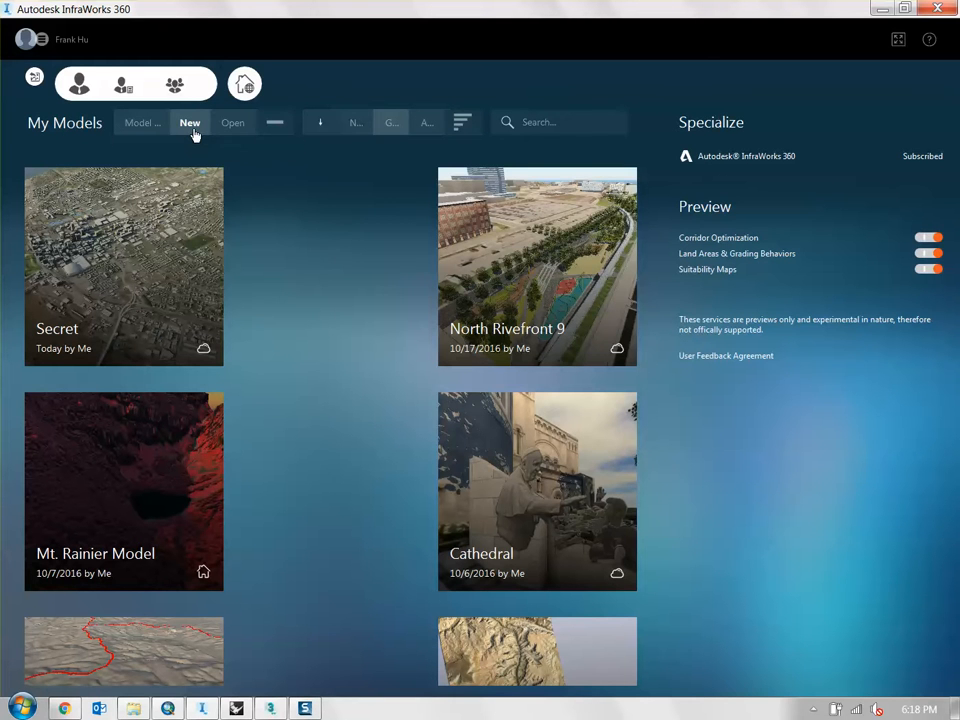
drag(452, 178, 392, 182)
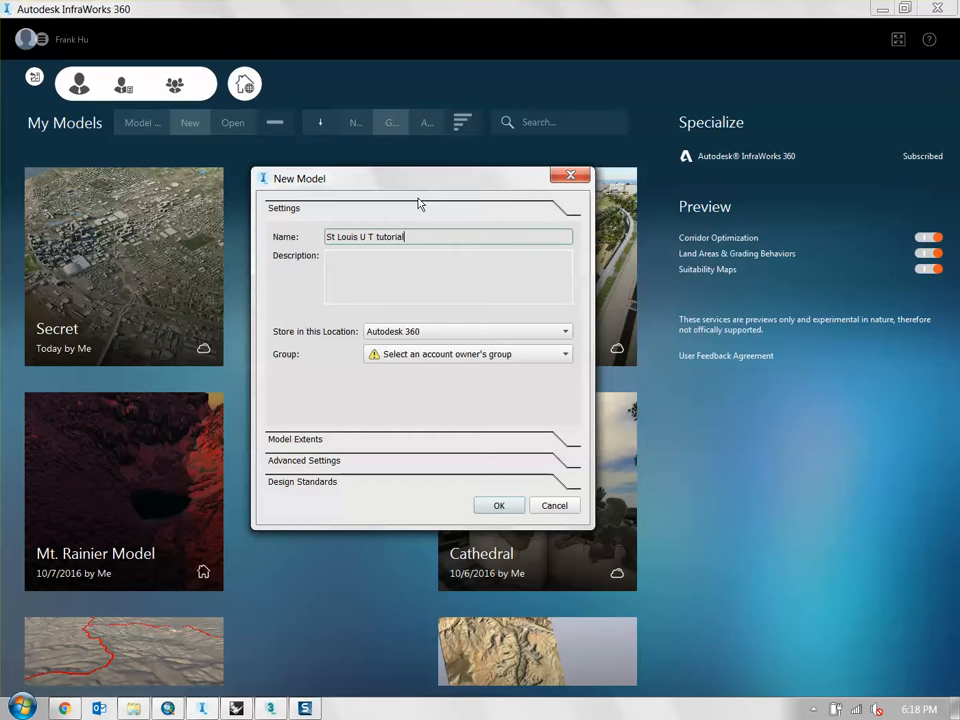
click(461, 335)
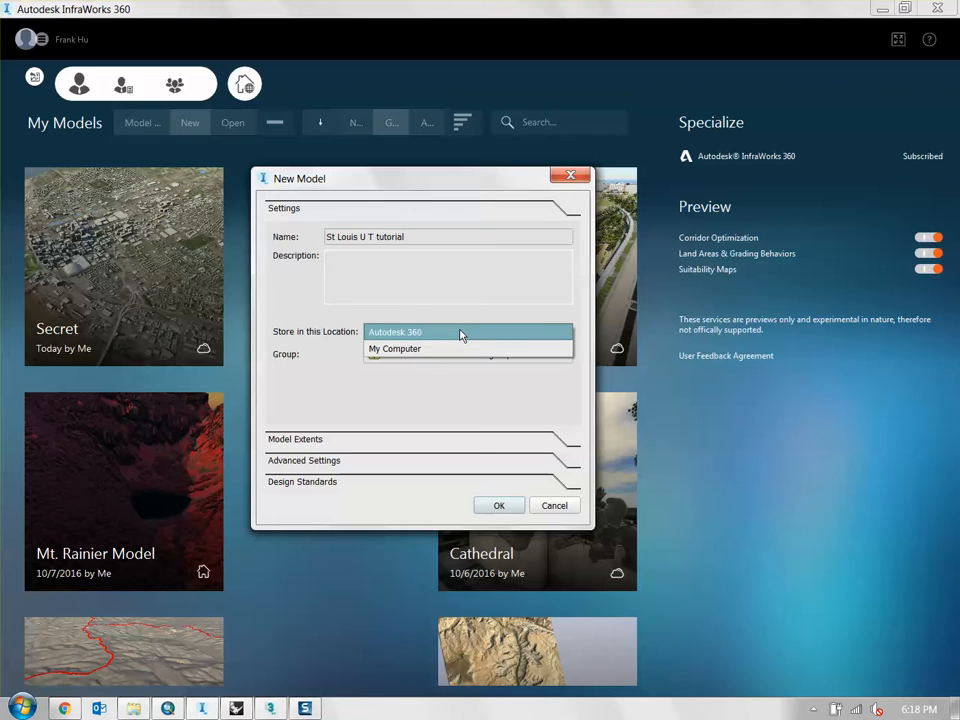
click(398, 350)
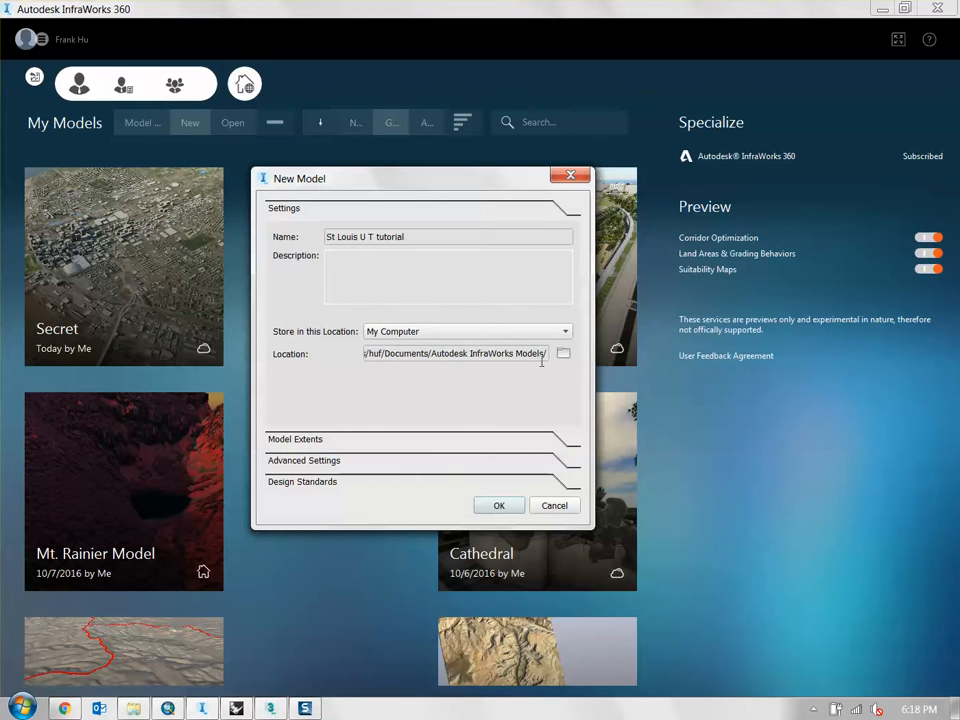
drag(545, 354, 386, 354)
Step: Define the model extent from BBOX.shp in the Dropbox week 8 folder, using the data extents, and create the model
click(335, 442)
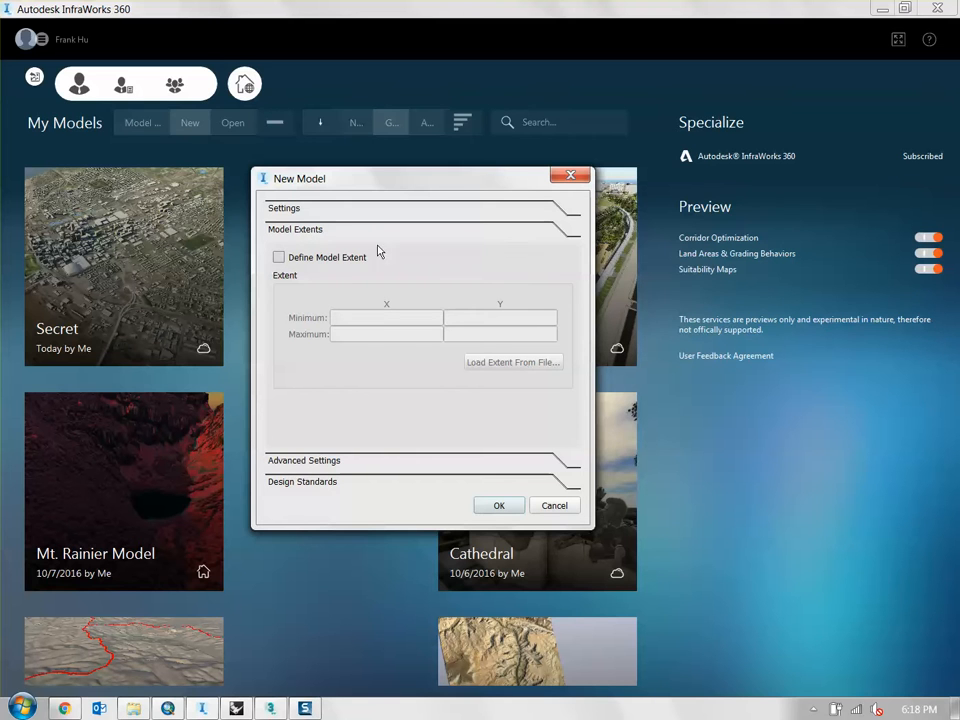
click(305, 260)
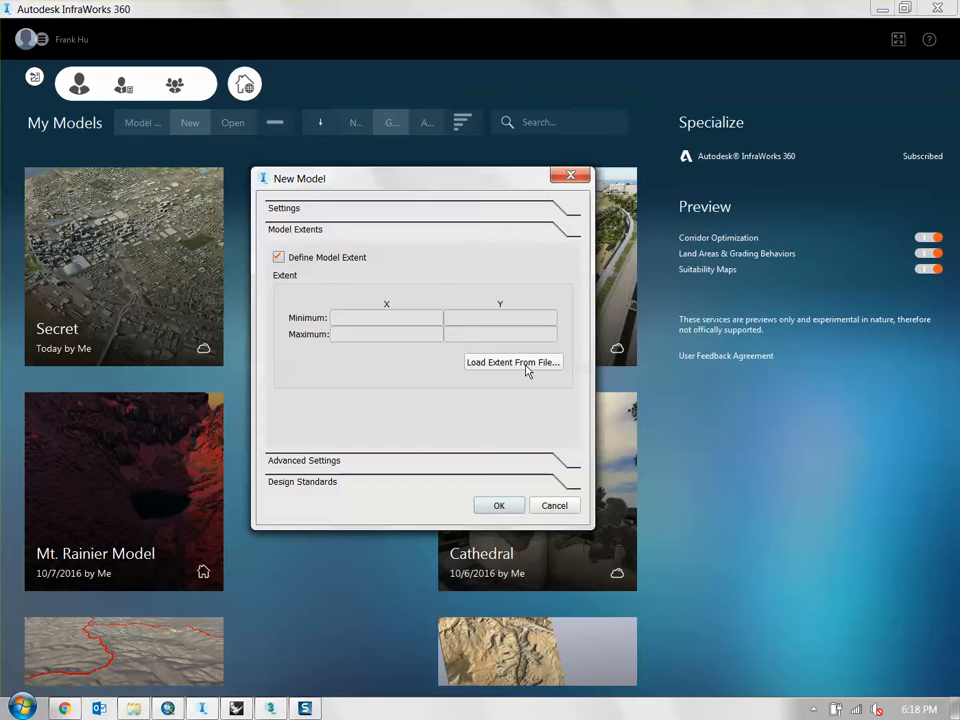
click(527, 362)
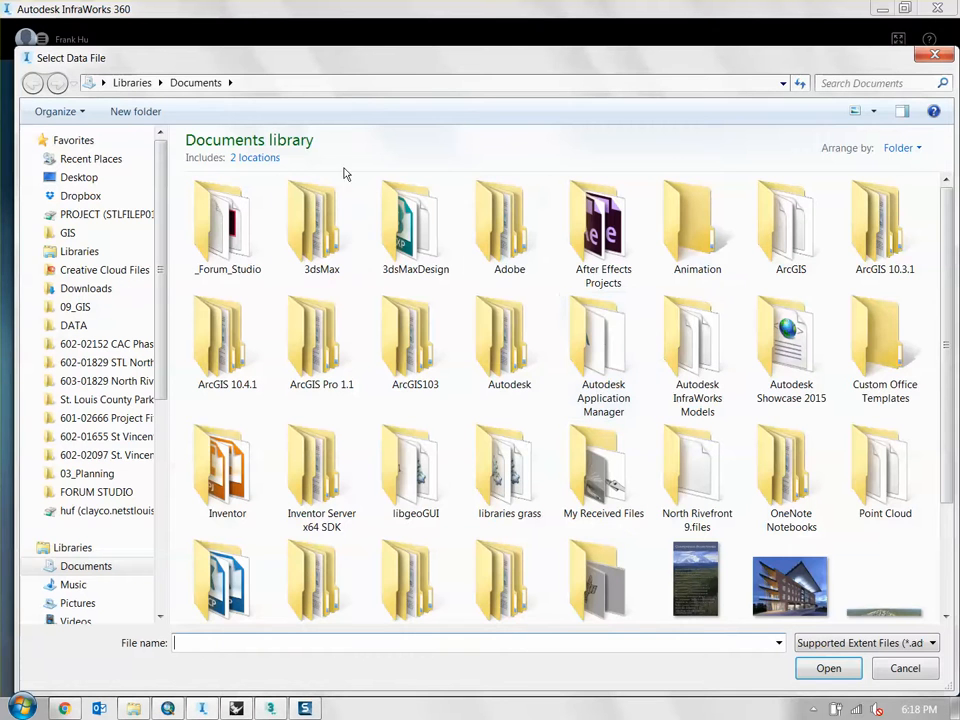
click(74, 196)
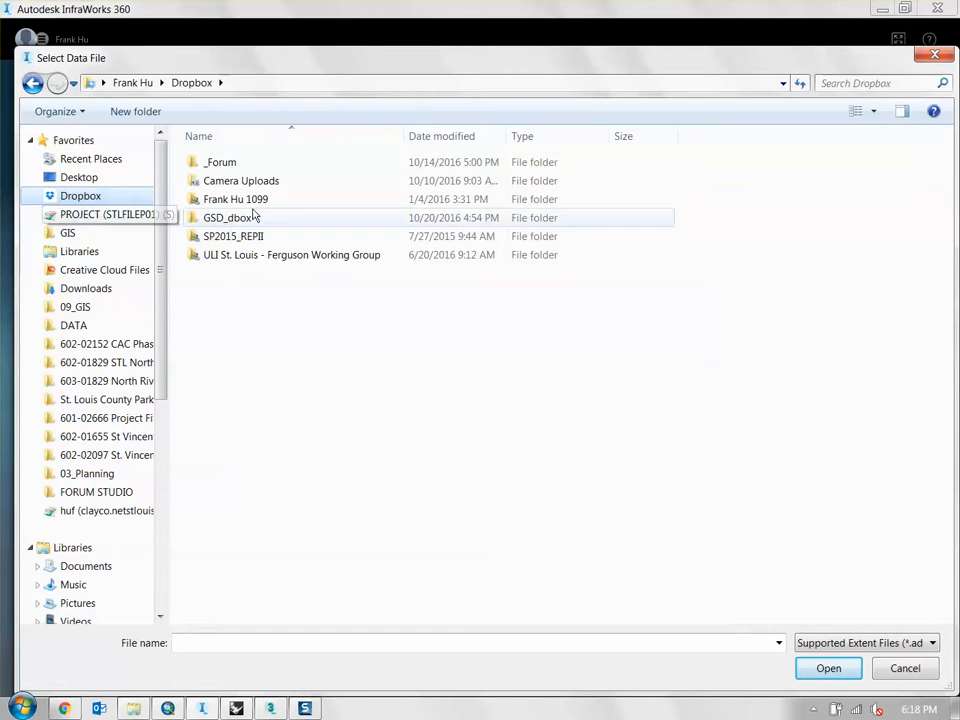
double_click(266, 166)
double_click(257, 253)
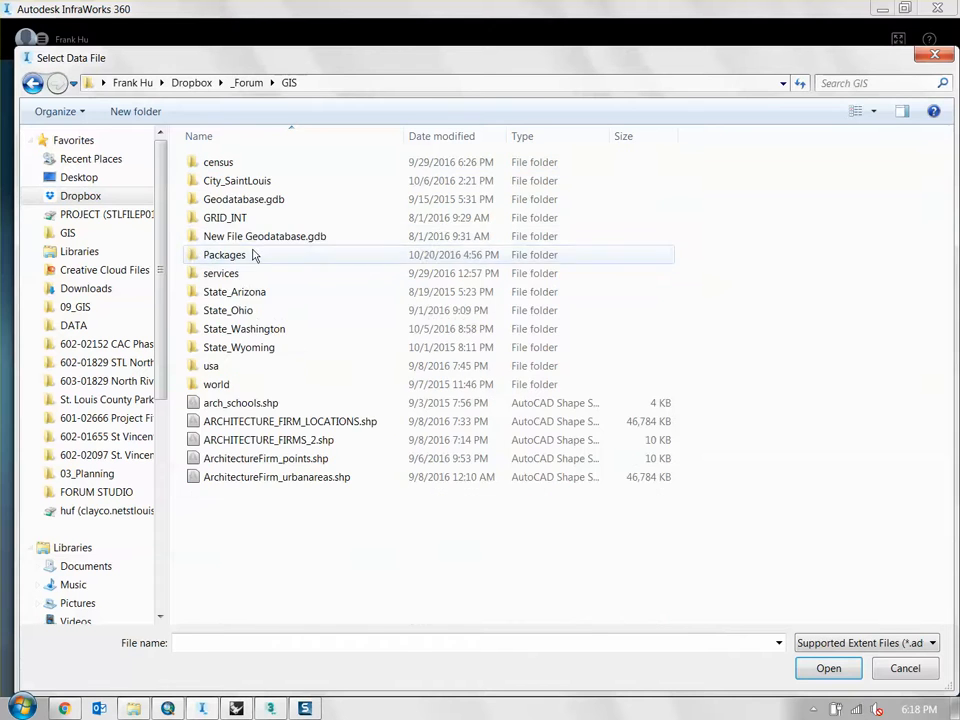
double_click(252, 255)
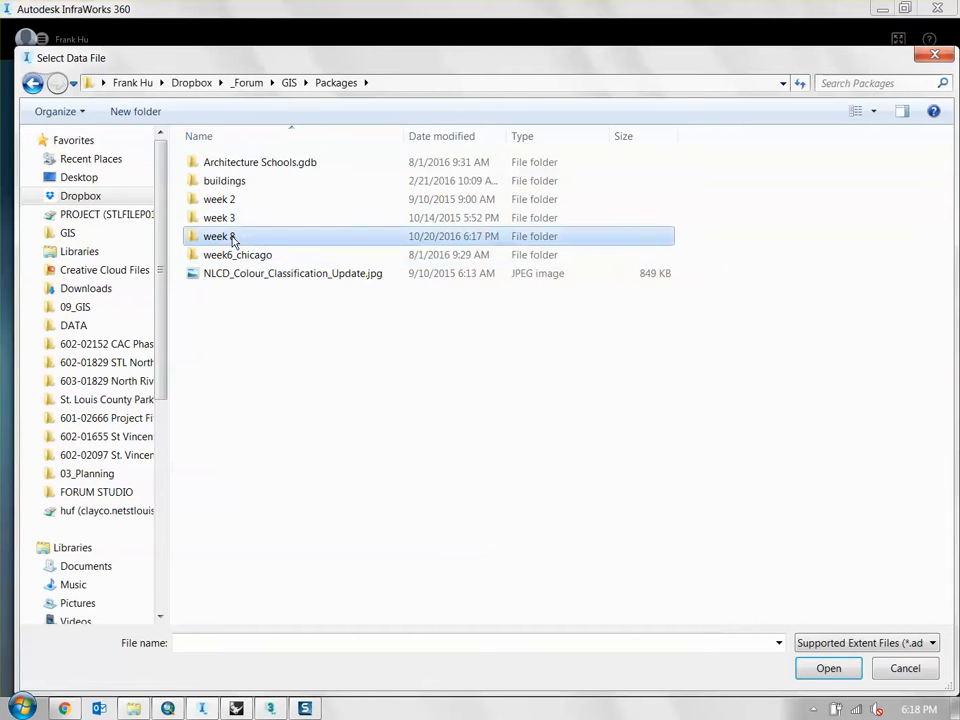
double_click(231, 237)
click(251, 203)
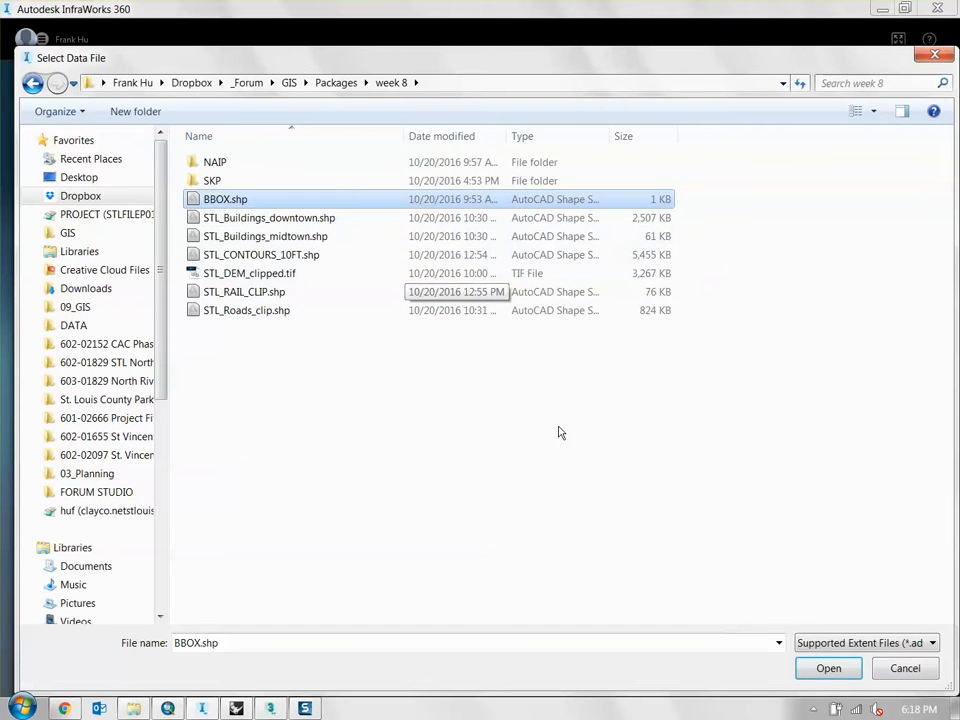
click(830, 670)
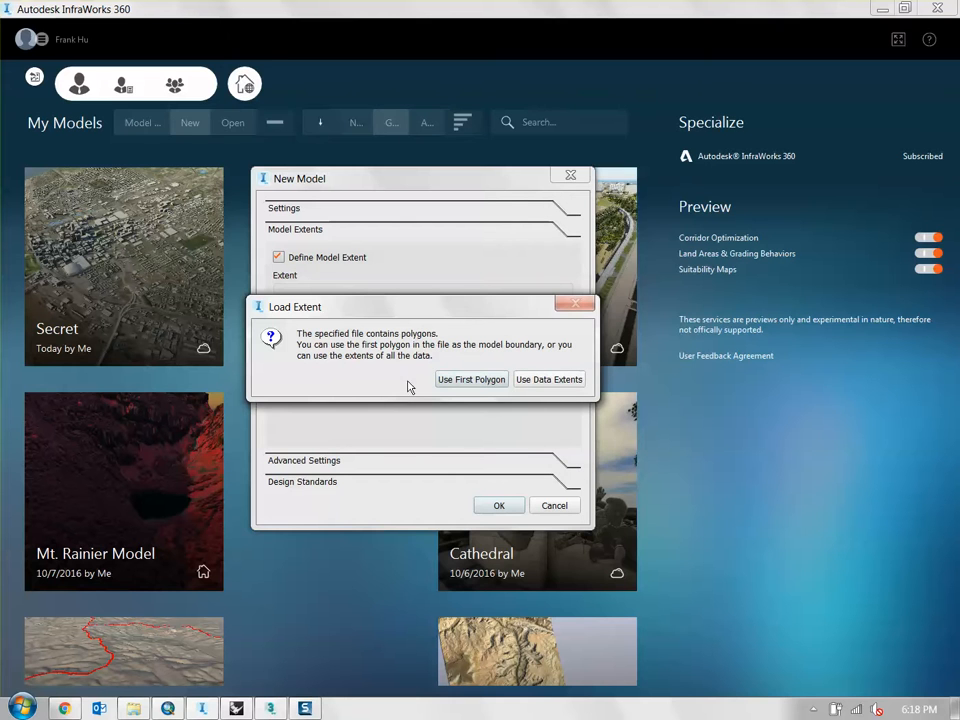
click(556, 382)
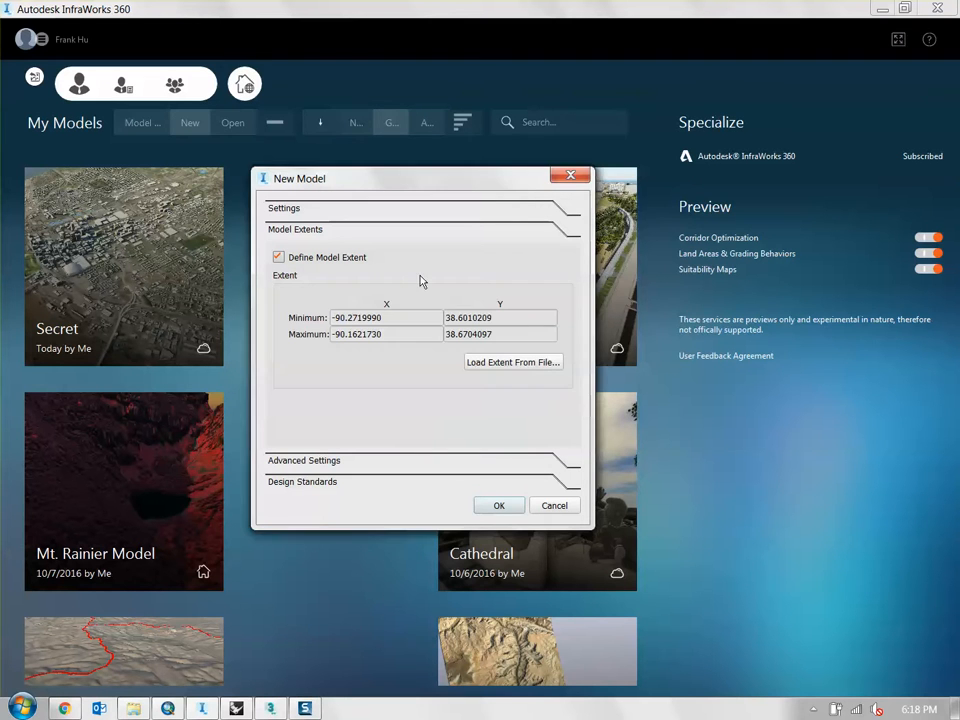
click(503, 507)
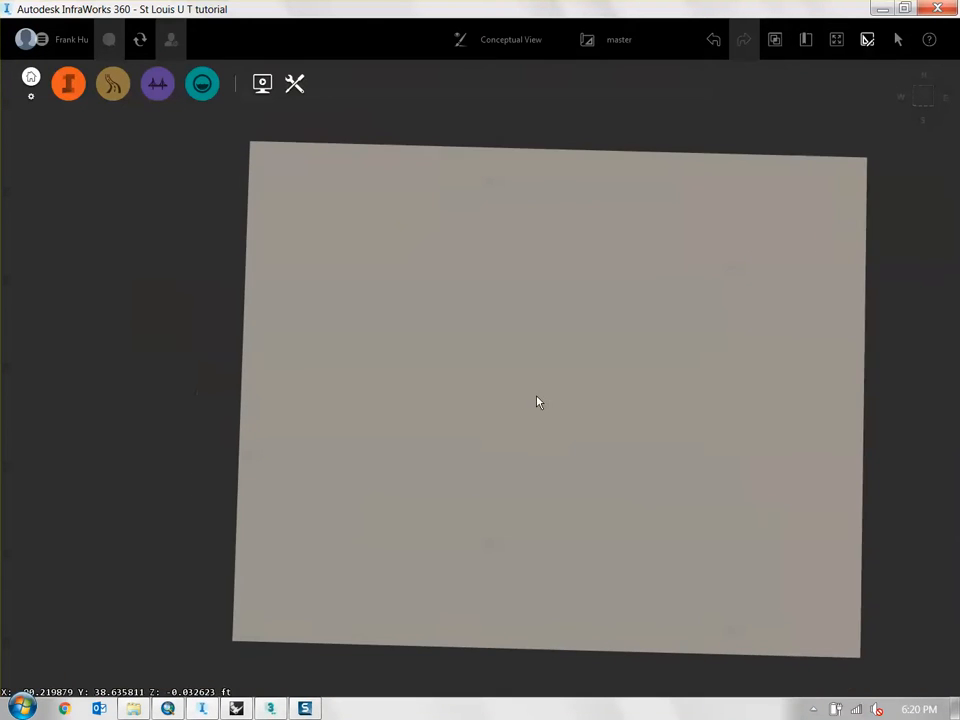
Step: Switch to ArcMap, show only the BBOX layer to compare its shape with the new model, and return to InfraWorks 360
click(269, 708)
ctrl+click(35, 298)
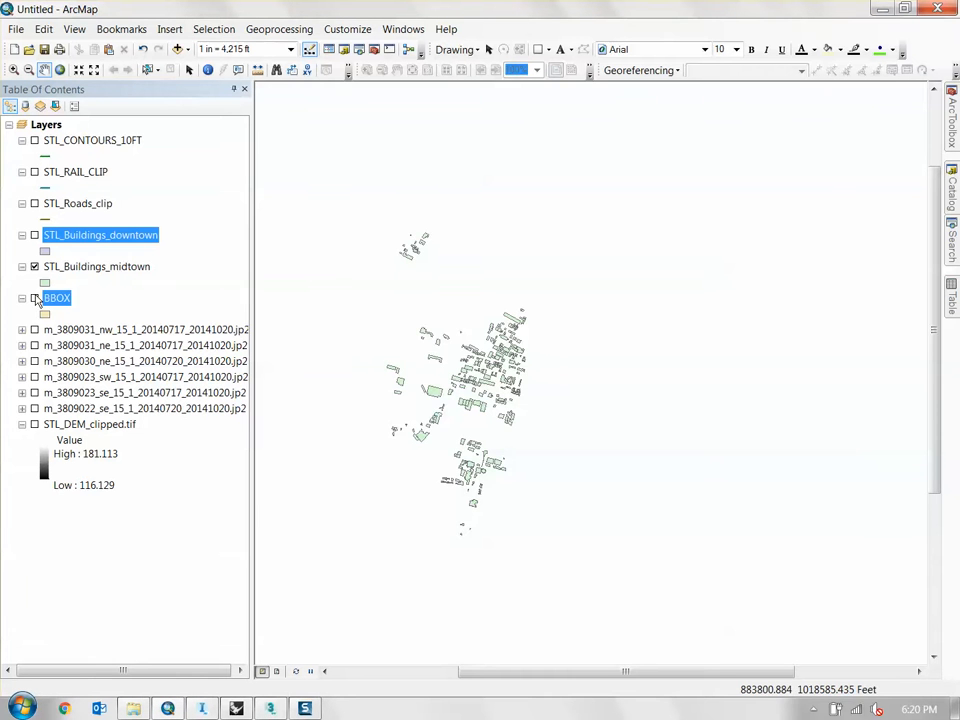
click(35, 298)
click(35, 266)
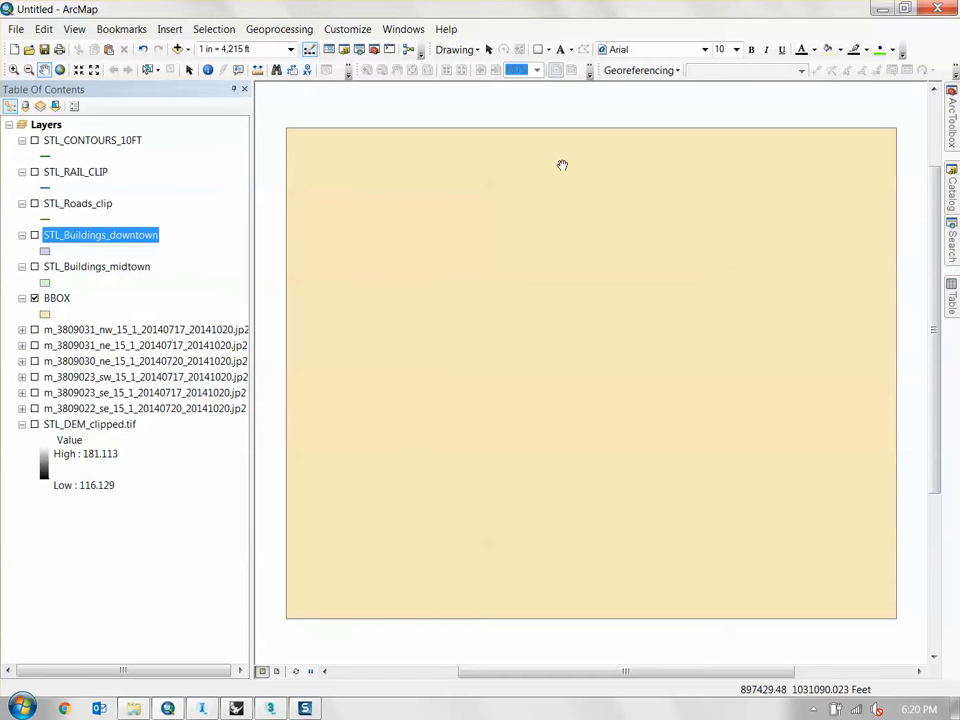
click(895, 7)
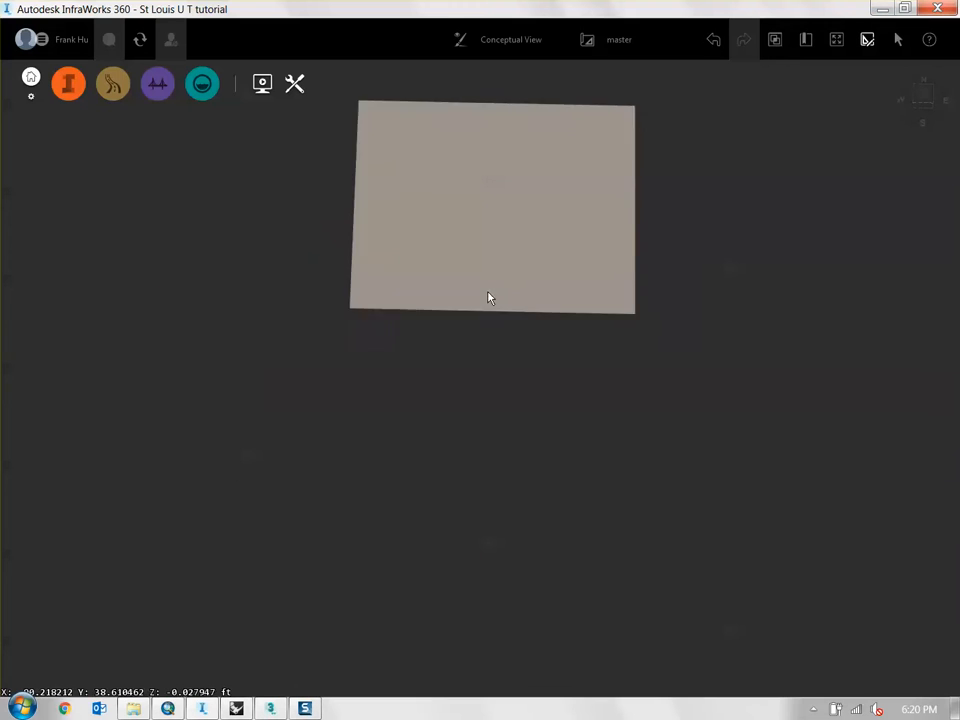
Step: Turn on Show Sky in the settings of the Conceptual View
scroll(490, 298, down, 10)
middle_drag(490, 298, 709, 461)
click(68, 83)
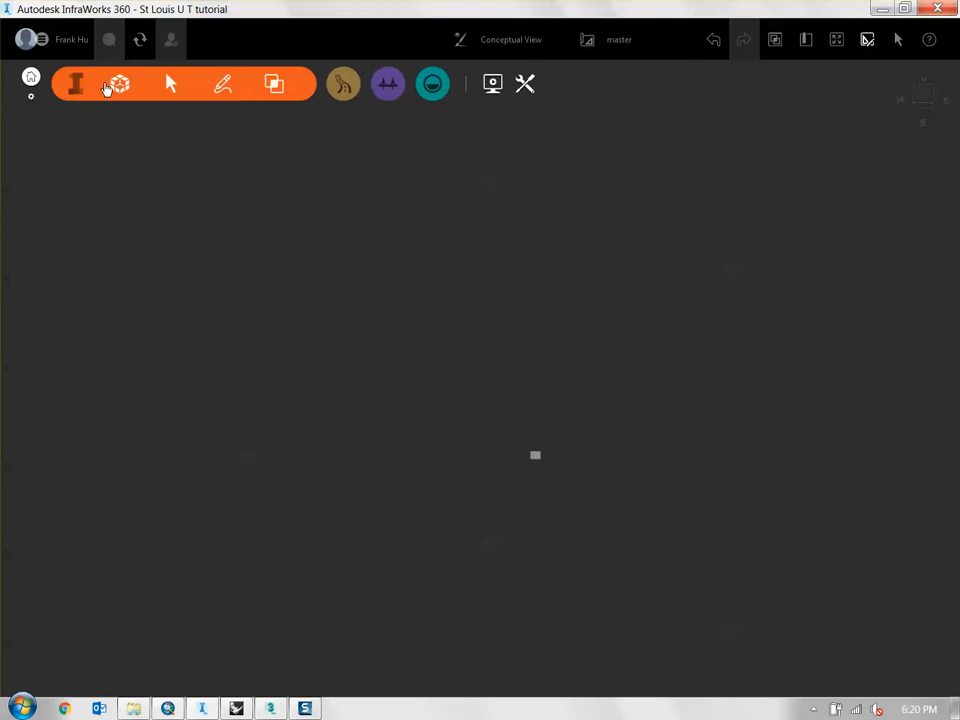
click(121, 84)
click(515, 40)
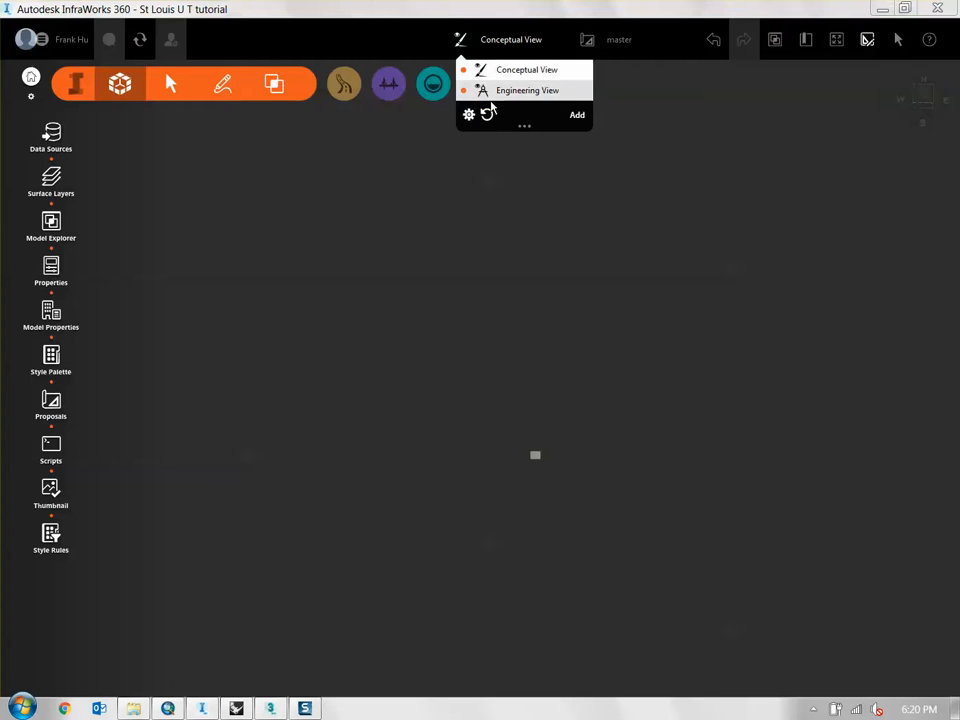
click(469, 114)
click(172, 332)
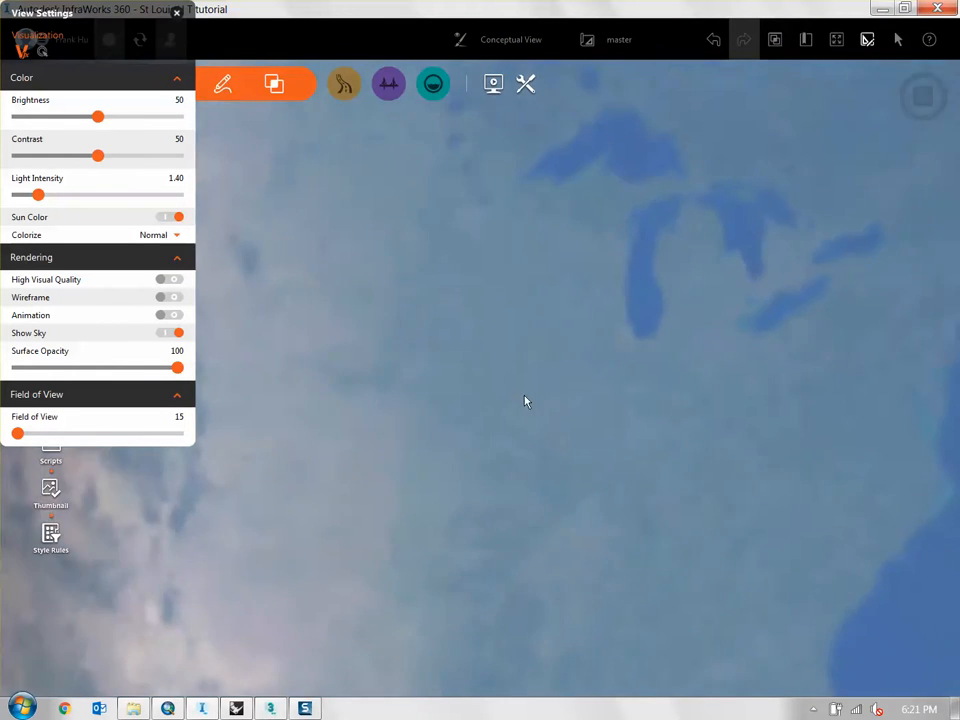
Step: Move the view settings aside and locate the model area on the globe, from the country-wide view down to its extent
scroll(525, 401, down, 2)
drag(525, 401, 557, 394)
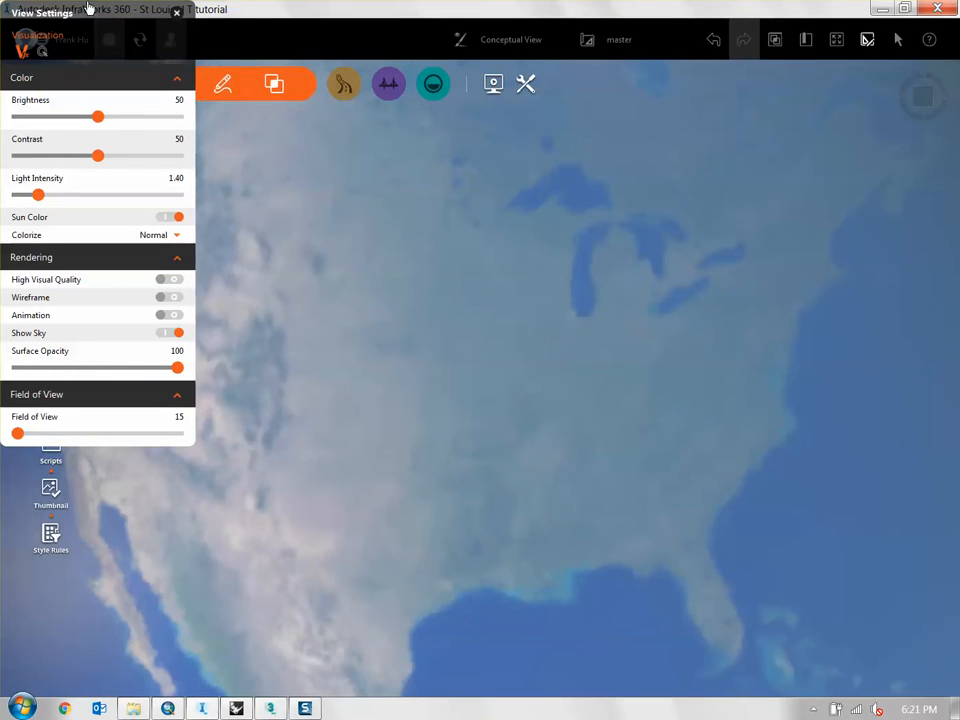
drag(88, 8, 878, 160)
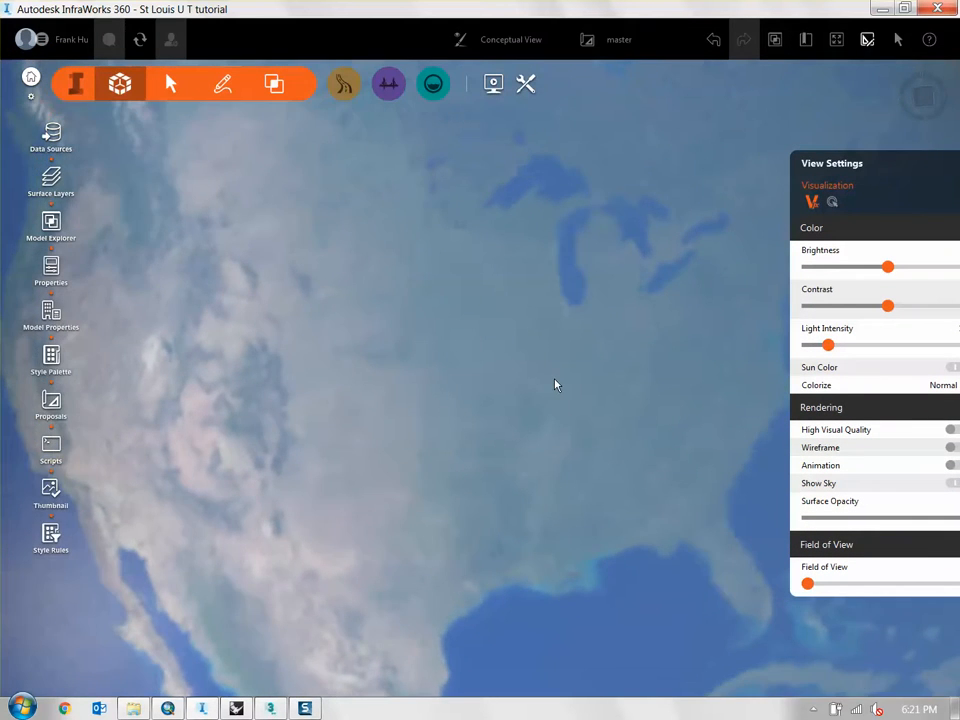
scroll(467, 326, up, 3)
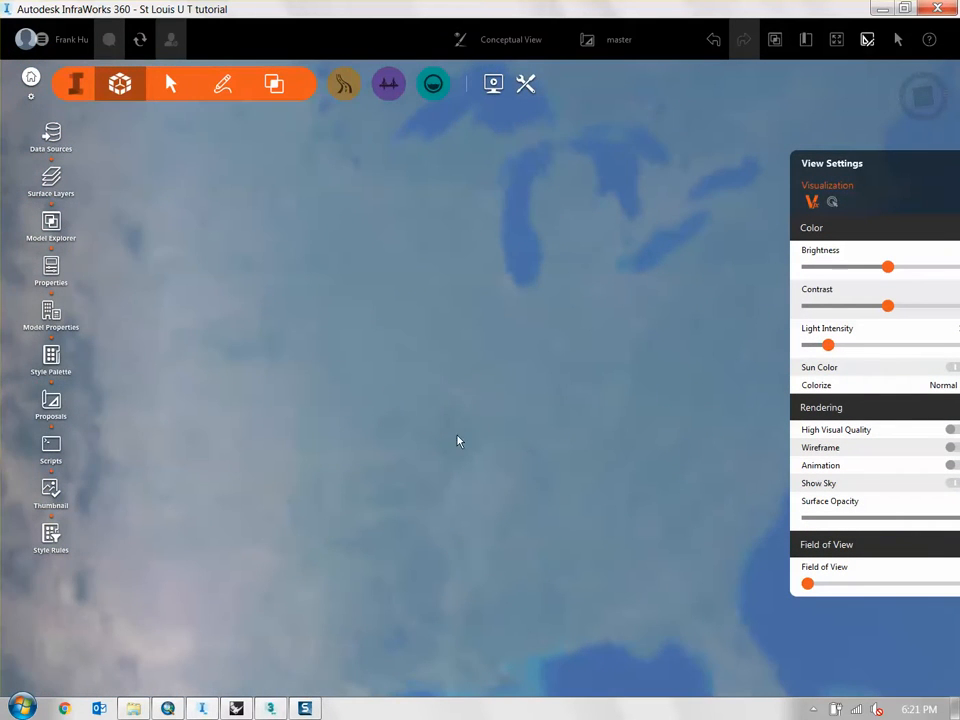
scroll(600, 394, up, 5)
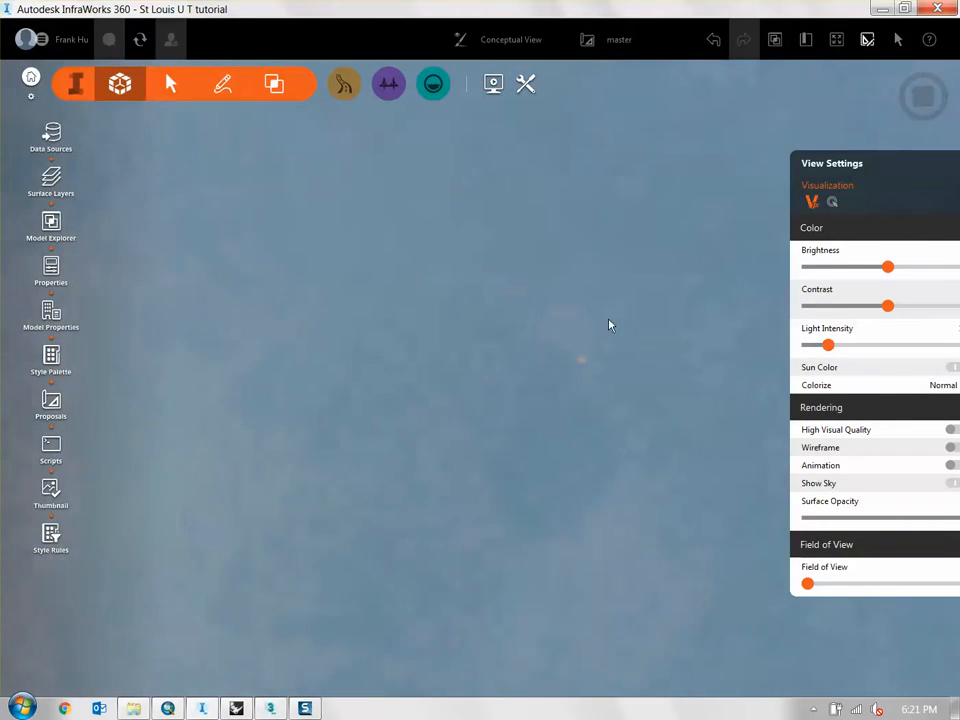
scroll(469, 351, up, 5)
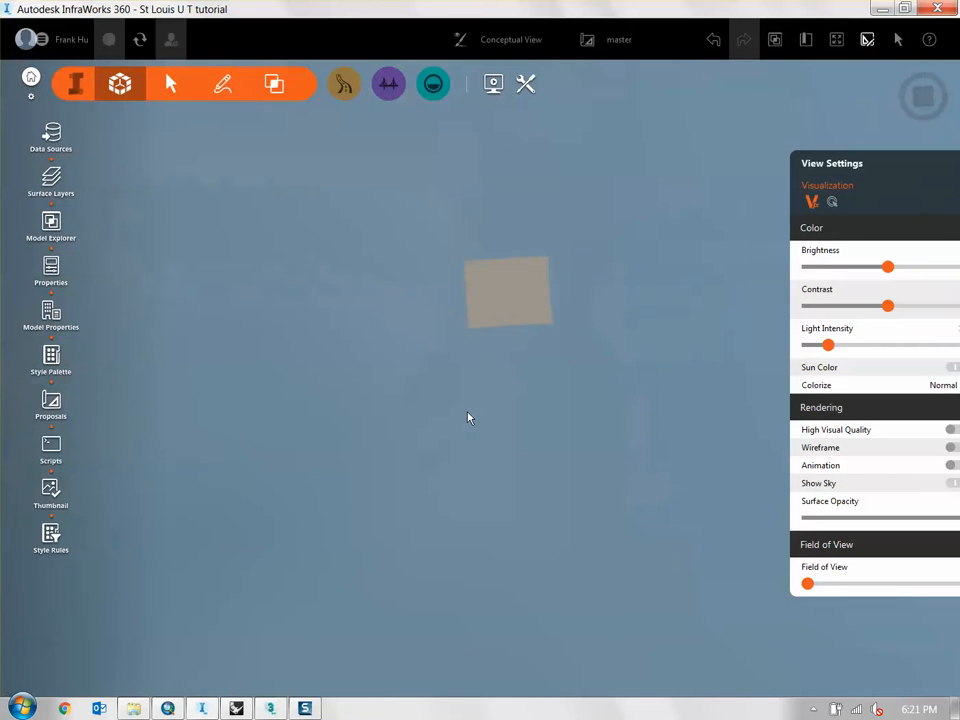
middle_drag(532, 239, 490, 353)
scroll(469, 418, up, 2)
drag(469, 418, 581, 426)
middle_drag(581, 426, 546, 392)
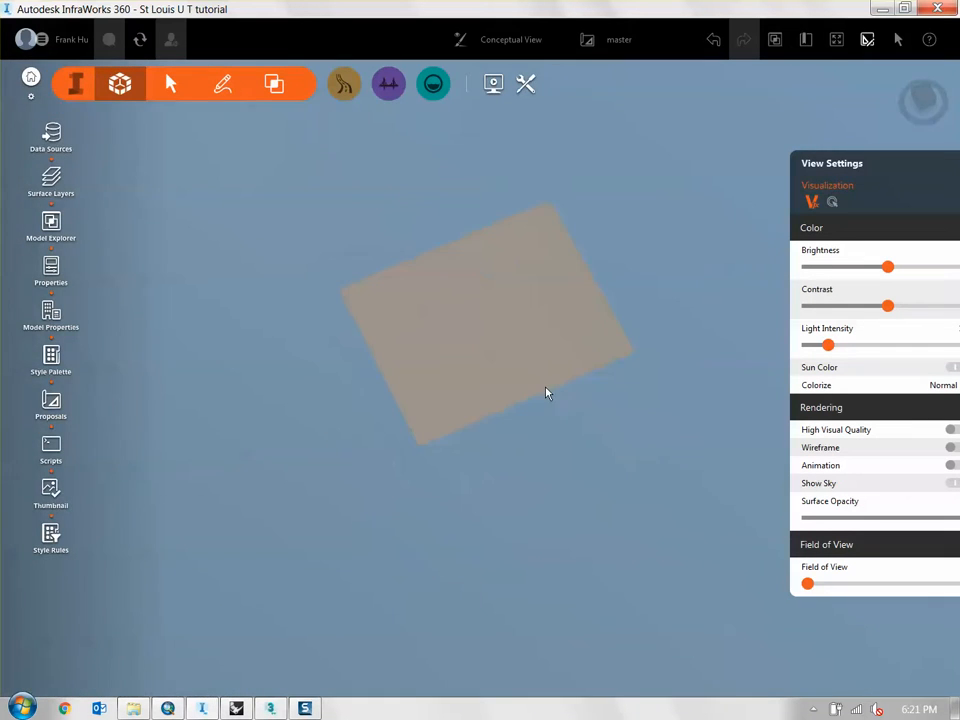
Step: Examine the model's flat ground surface from an oblique angle and close the view settings
drag(546, 392, 531, 332)
scroll(456, 405, up, 2)
middle_drag(531, 332, 643, 364)
drag(643, 364, 593, 364)
drag(832, 171, 732, 222)
click(866, 213)
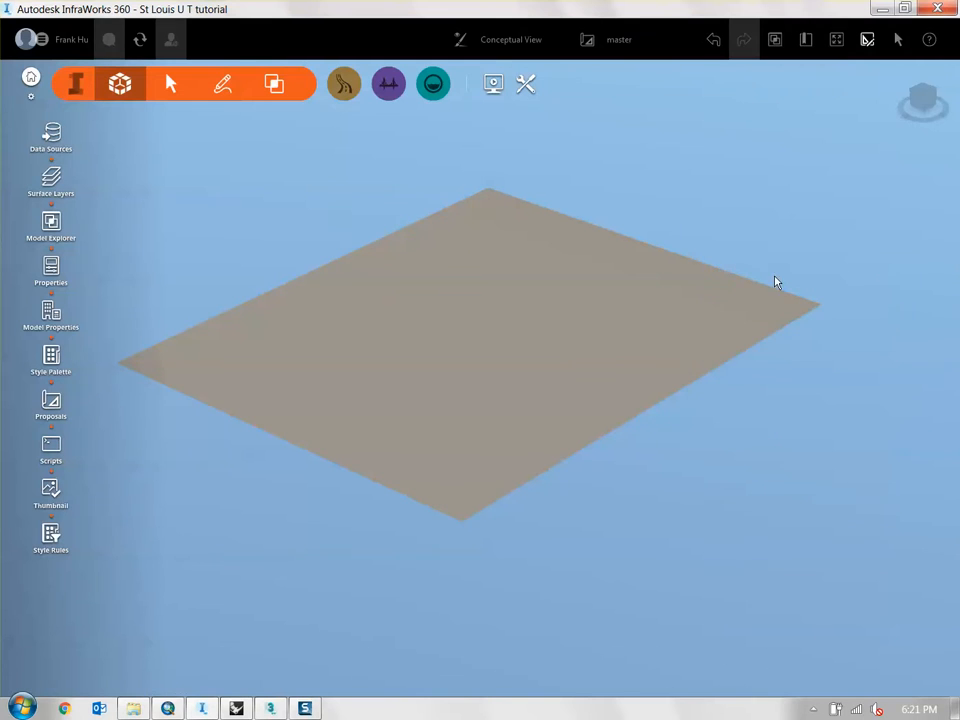
middle_drag(615, 309, 633, 341)
drag(633, 341, 612, 370)
Step: Open the model's Data Sources list
click(70, 87)
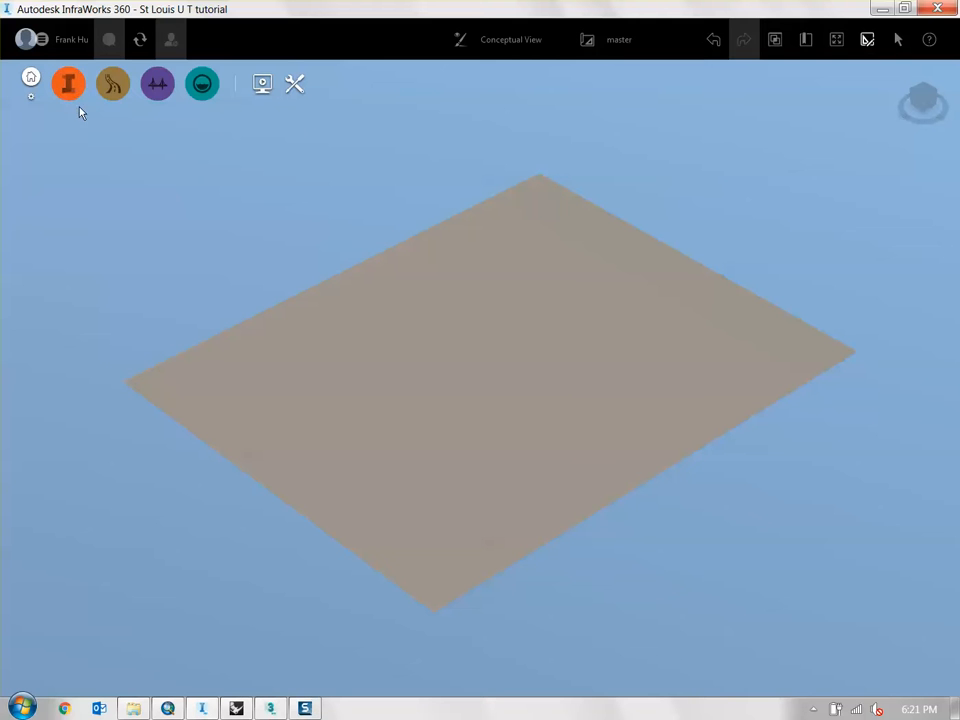
click(70, 88)
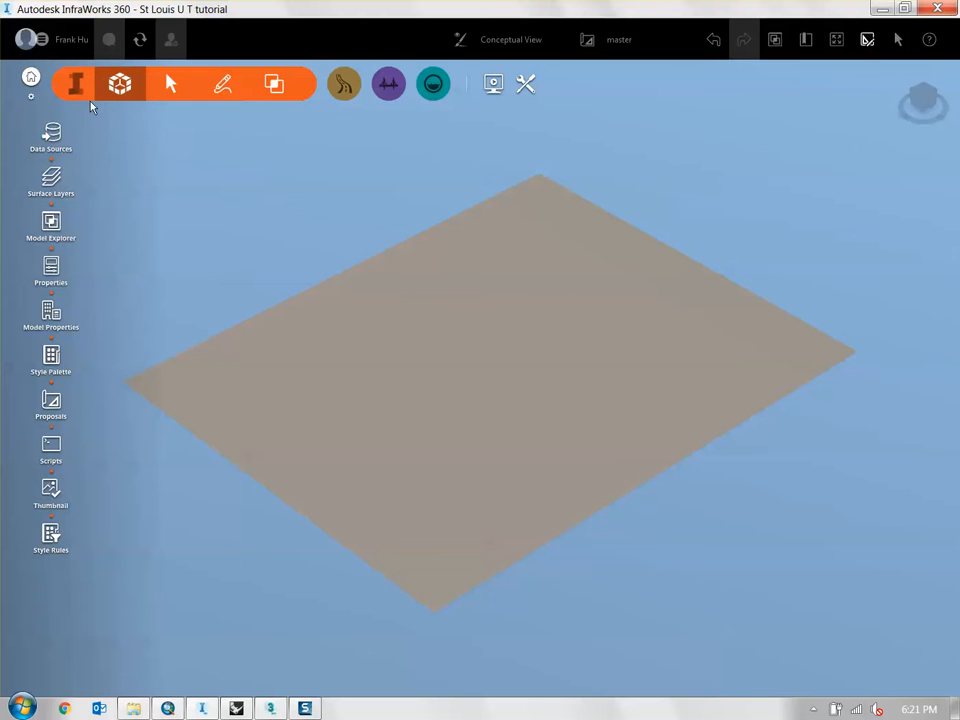
click(52, 136)
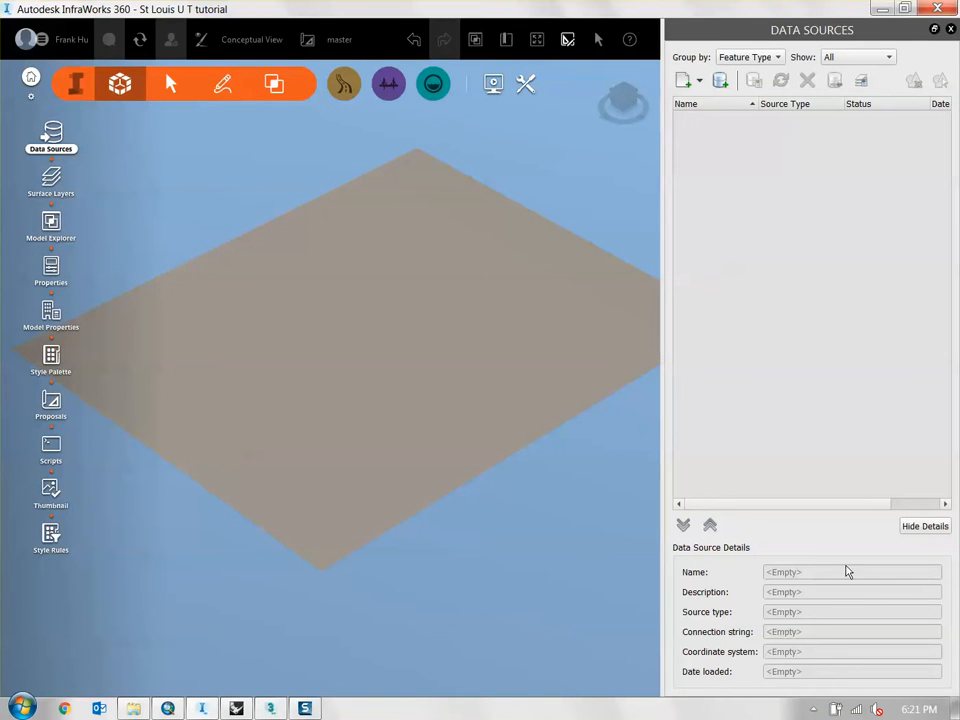
Step: Add STL_DEM_clipped.tif from the Dropbox week 8 folder as a raster data source
click(701, 81)
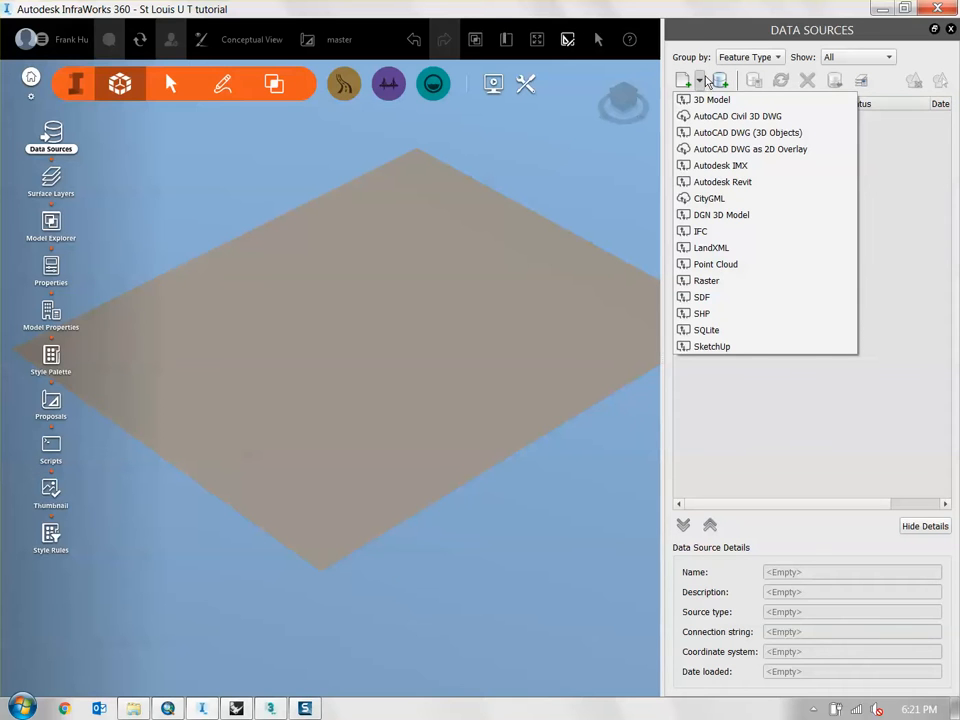
click(741, 285)
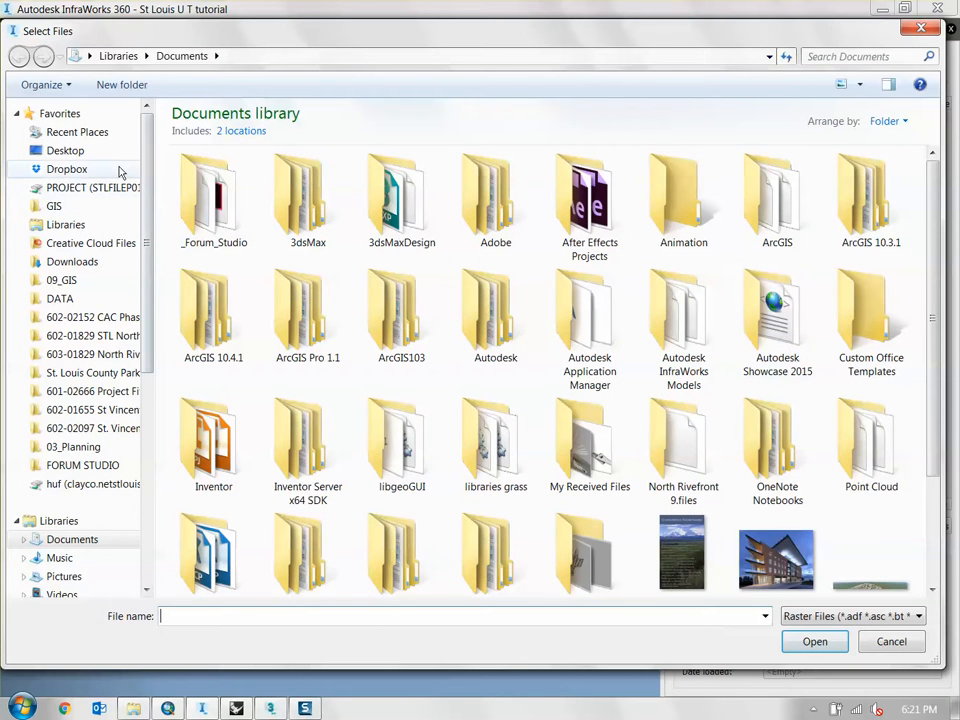
click(70, 168)
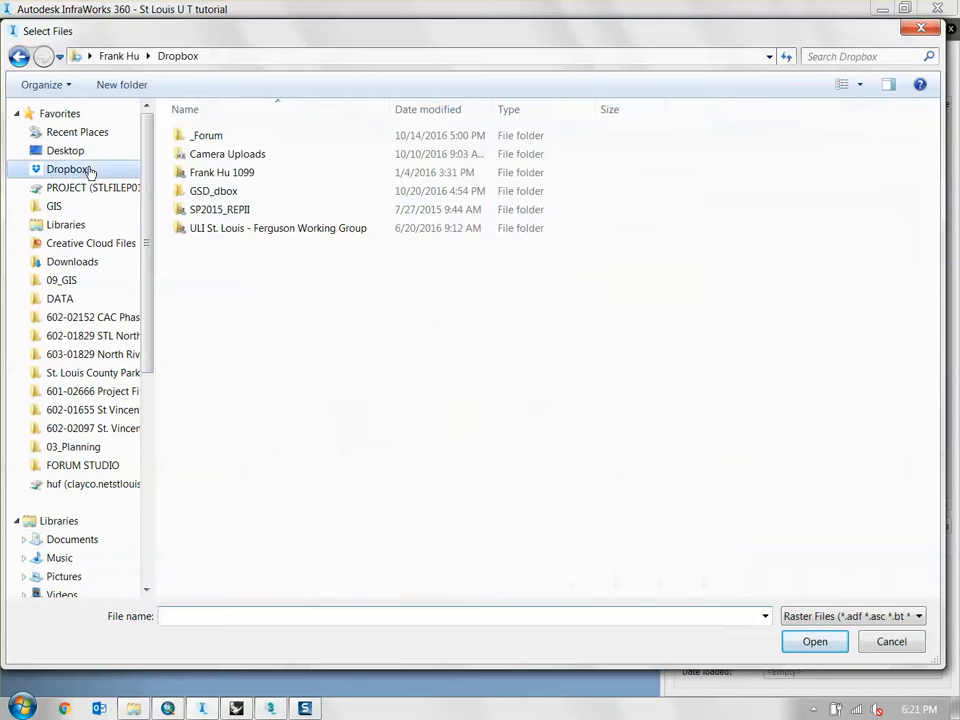
double_click(231, 141)
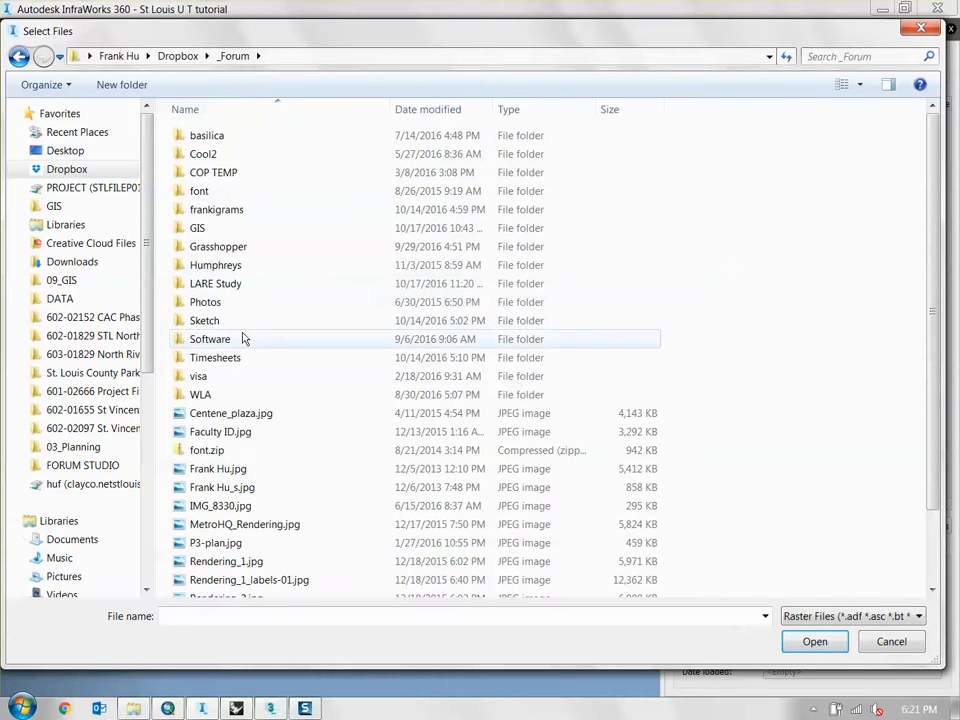
double_click(213, 227)
click(222, 231)
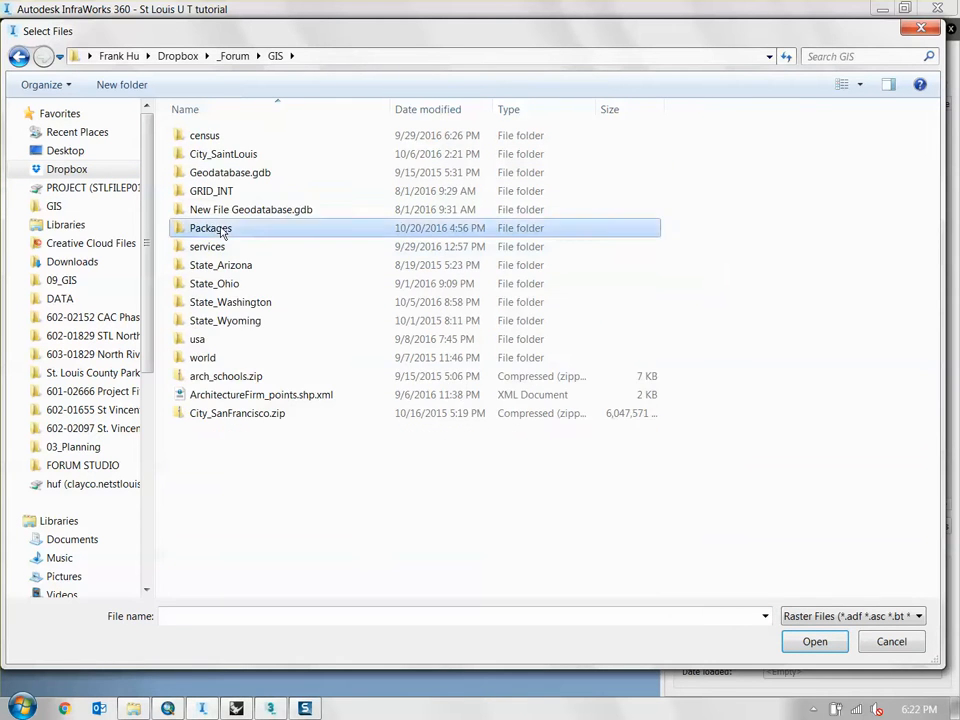
double_click(222, 231)
double_click(216, 212)
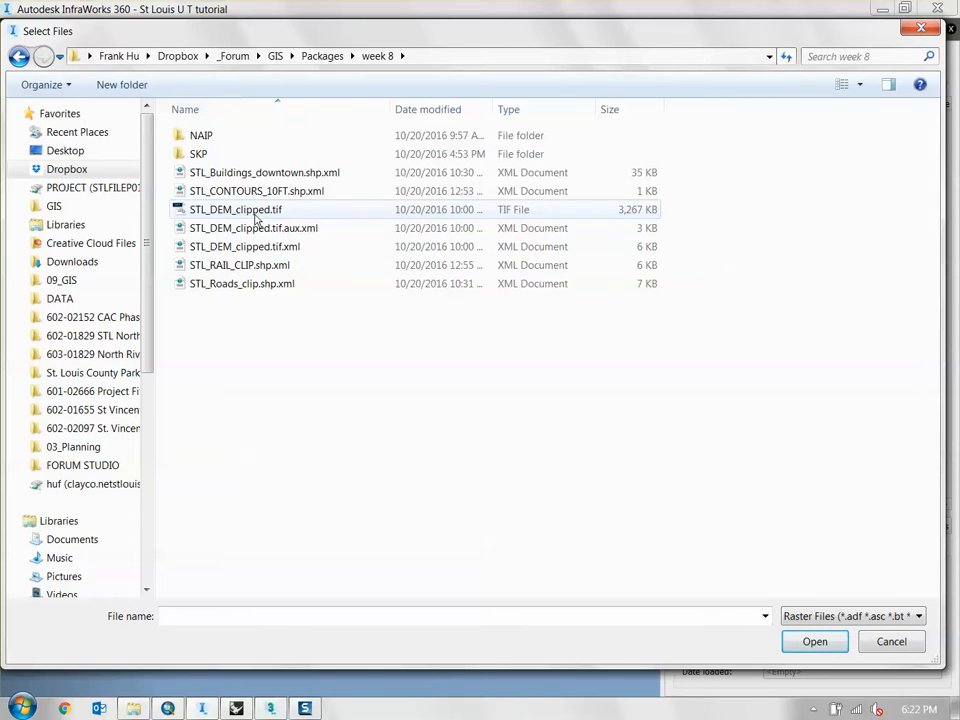
double_click(249, 214)
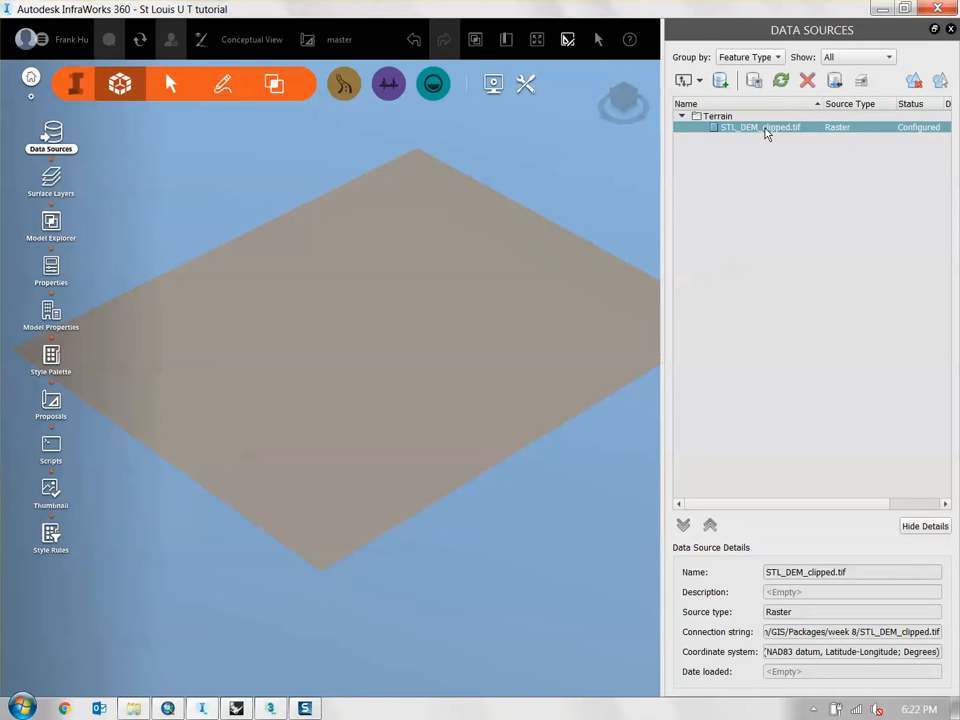
Step: Open the configuration of the STL_DEM_clipped.tif data source and set its type to Terrain
double_click(766, 129)
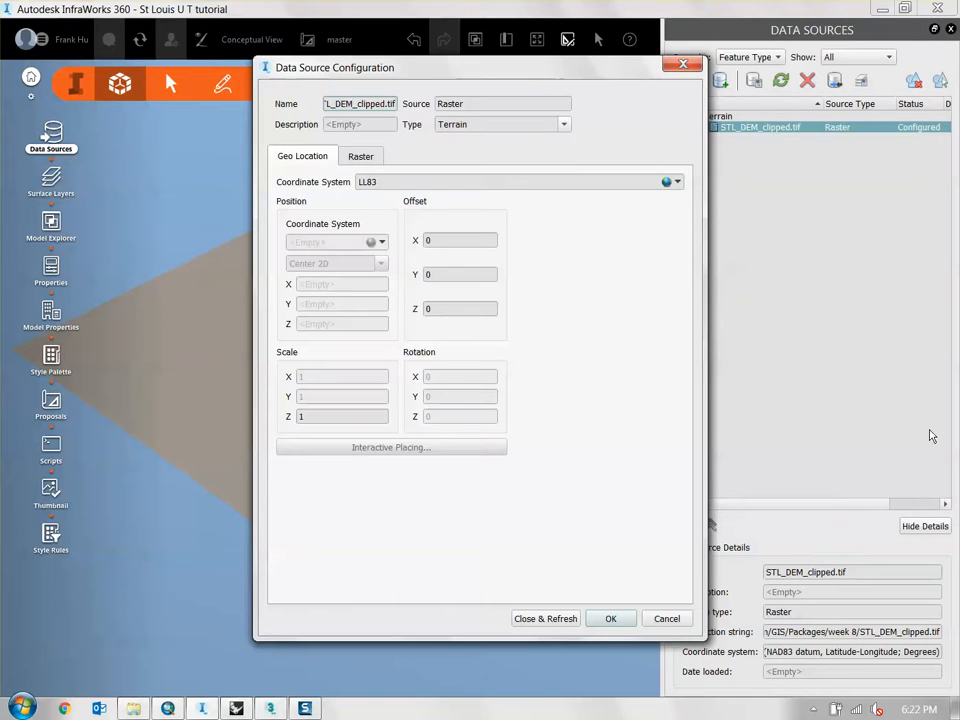
drag(592, 73, 497, 98)
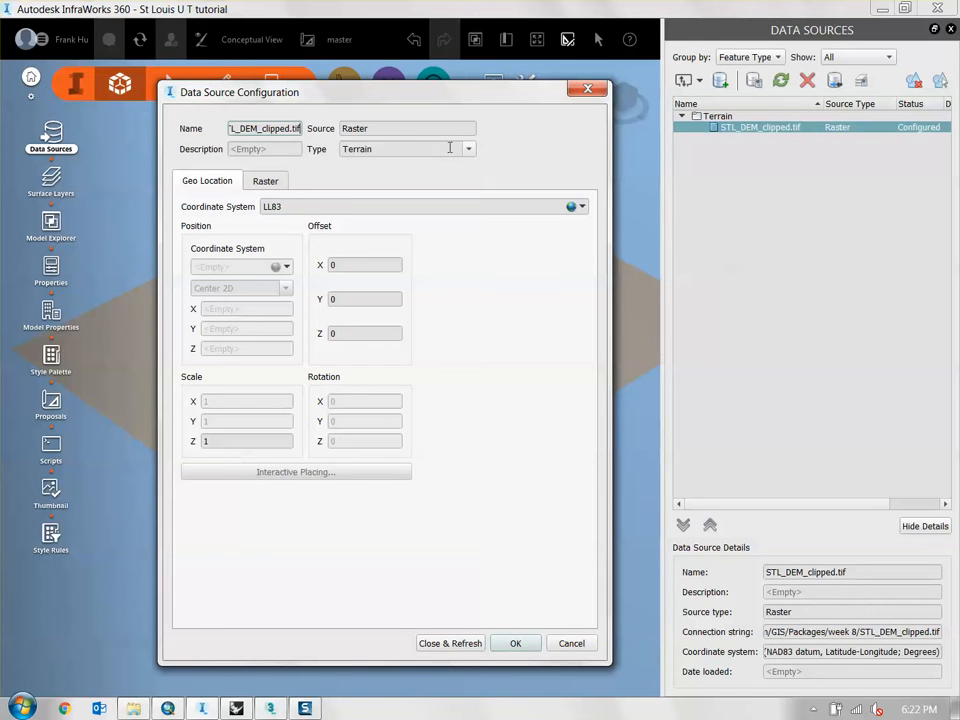
drag(450, 148, 311, 147)
click(467, 148)
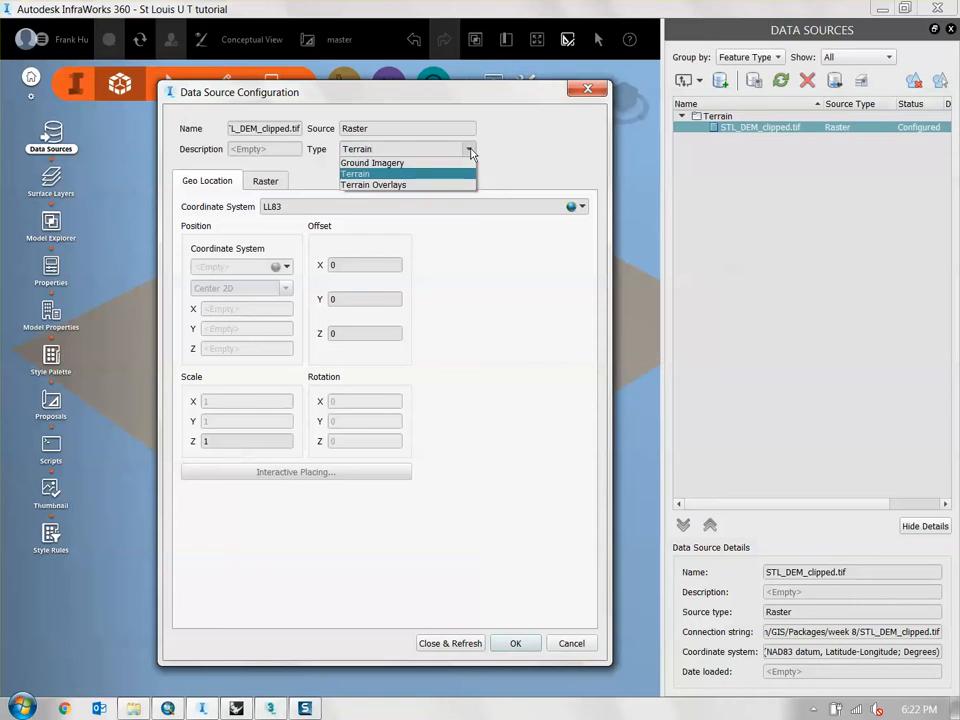
click(378, 174)
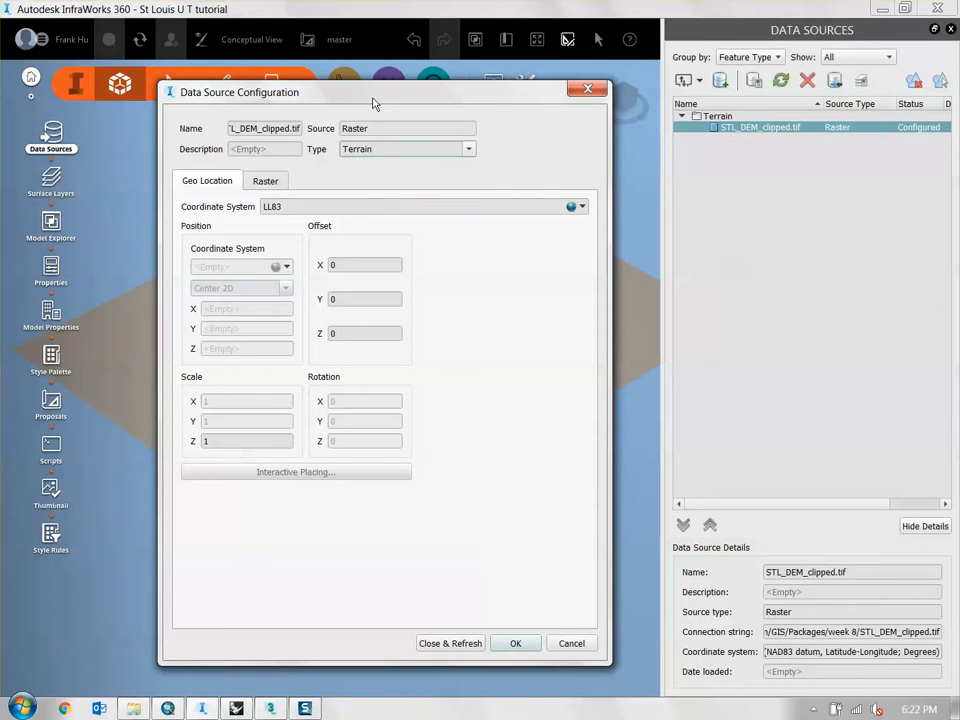
drag(373, 103, 401, 82)
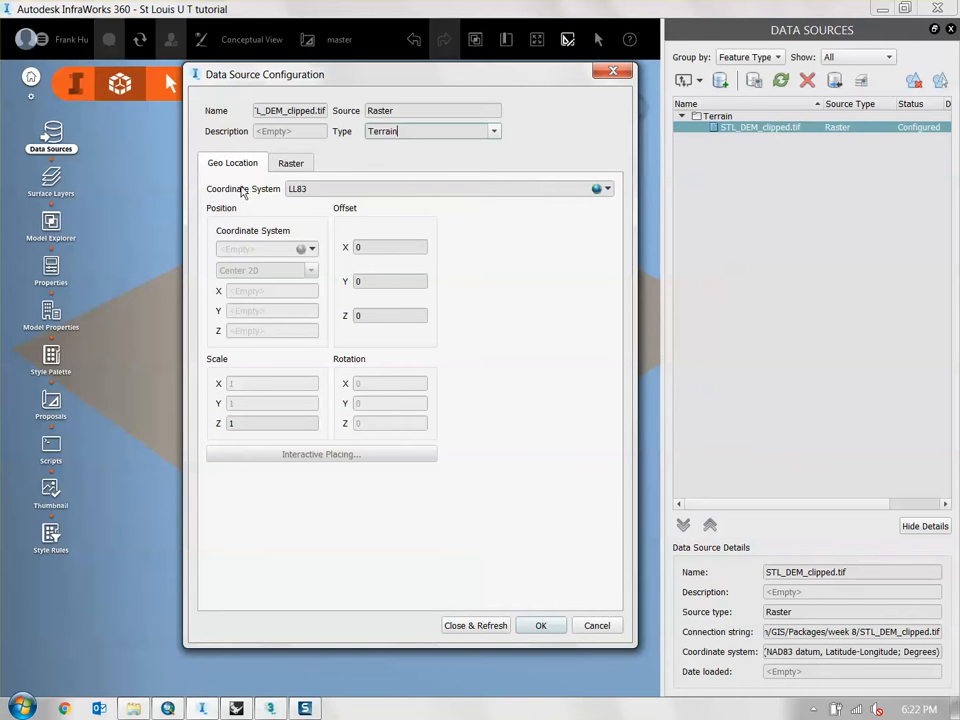
mouse_move(422, 84)
mouse_down()
mouse_move(422, 101)
mouse_move(433, 91)
mouse_move(420, 91)
mouse_up()
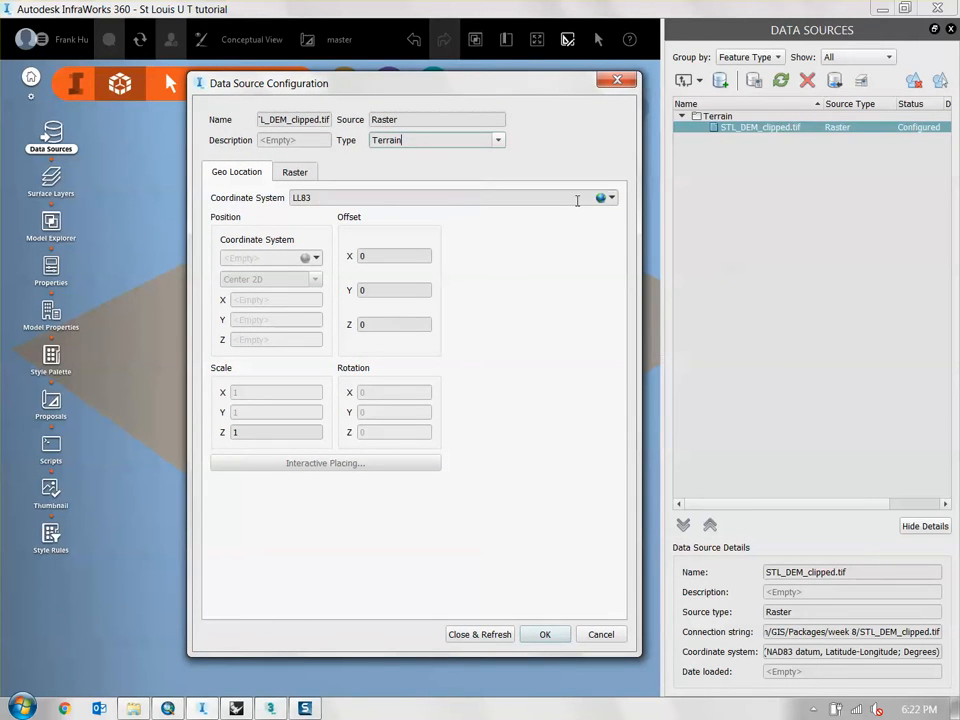
Step: Set the DEM's coordinate system to LL83 and import the terrain by closing the configuration with a model refresh
click(574, 197)
click(600, 198)
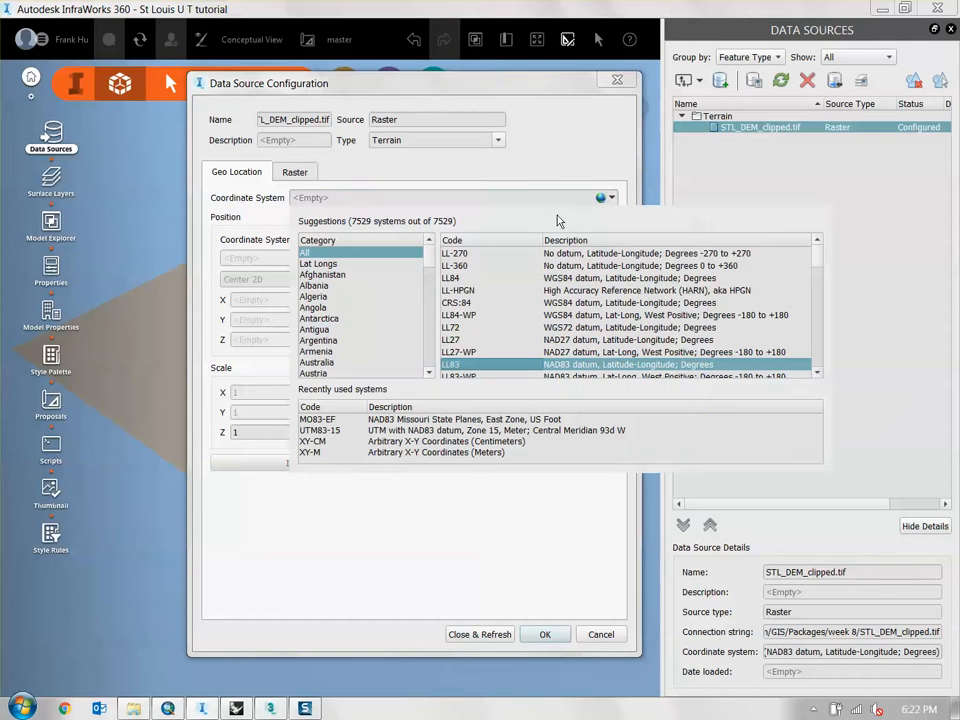
click(423, 198)
text(l)
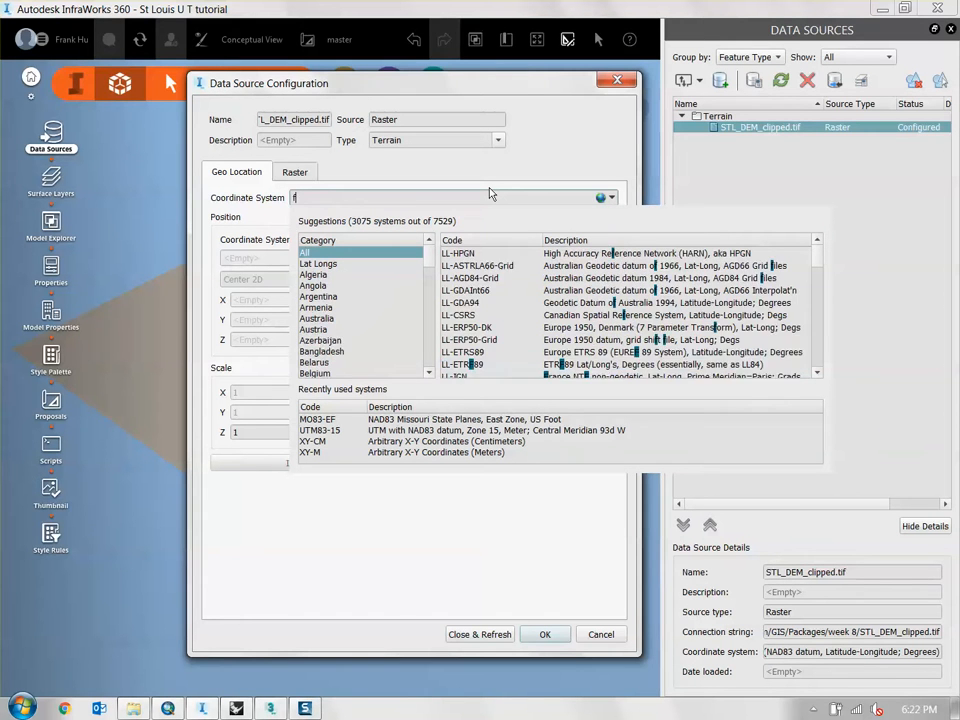
key(BackSpace)
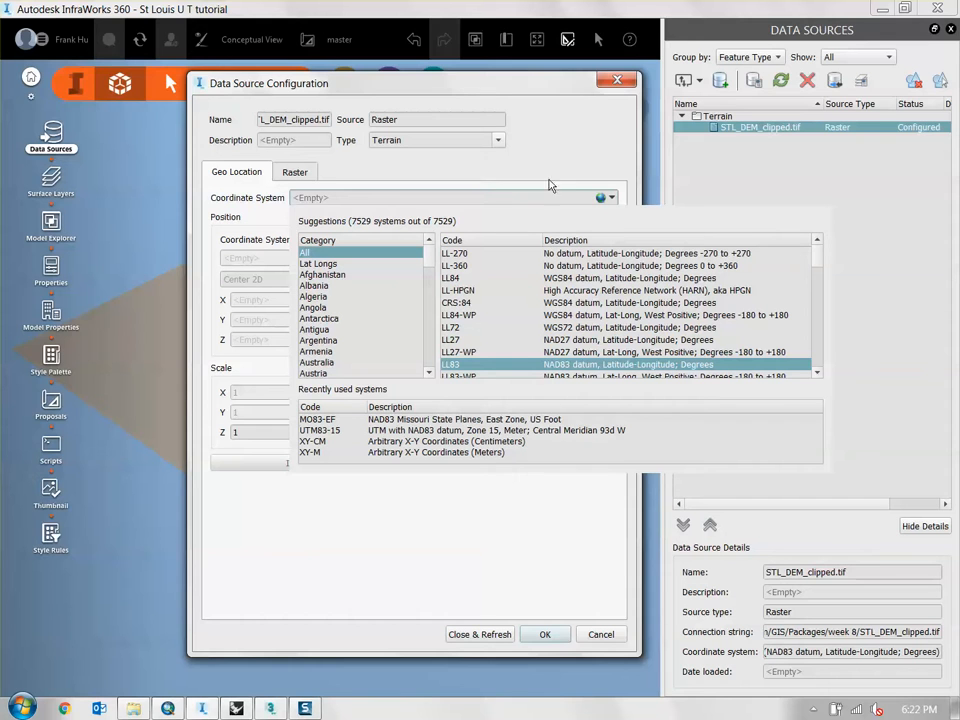
click(475, 368)
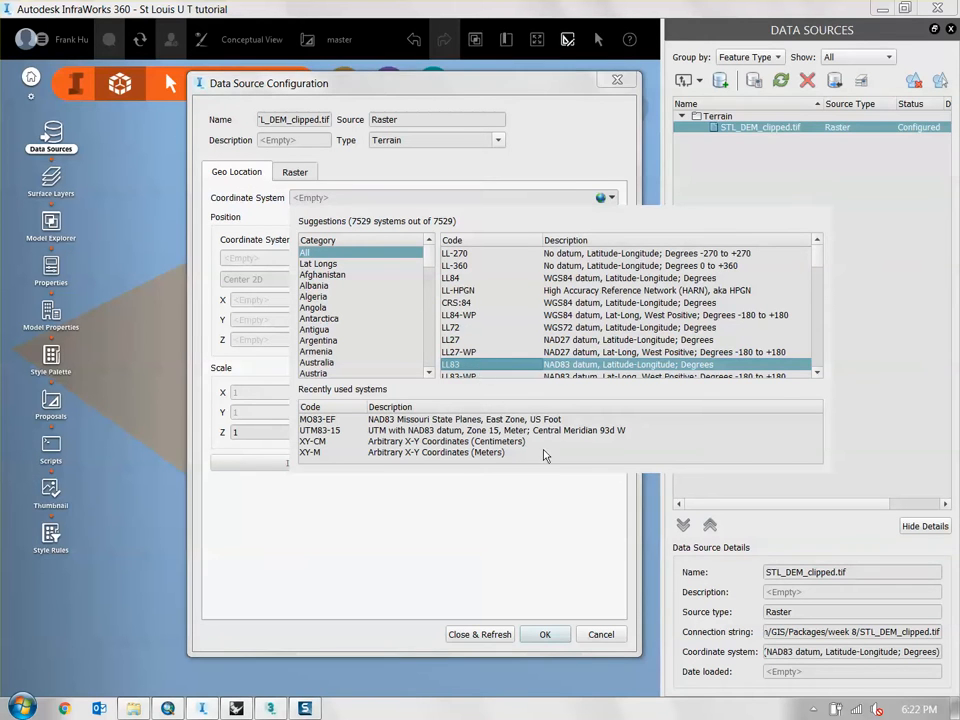
click(601, 198)
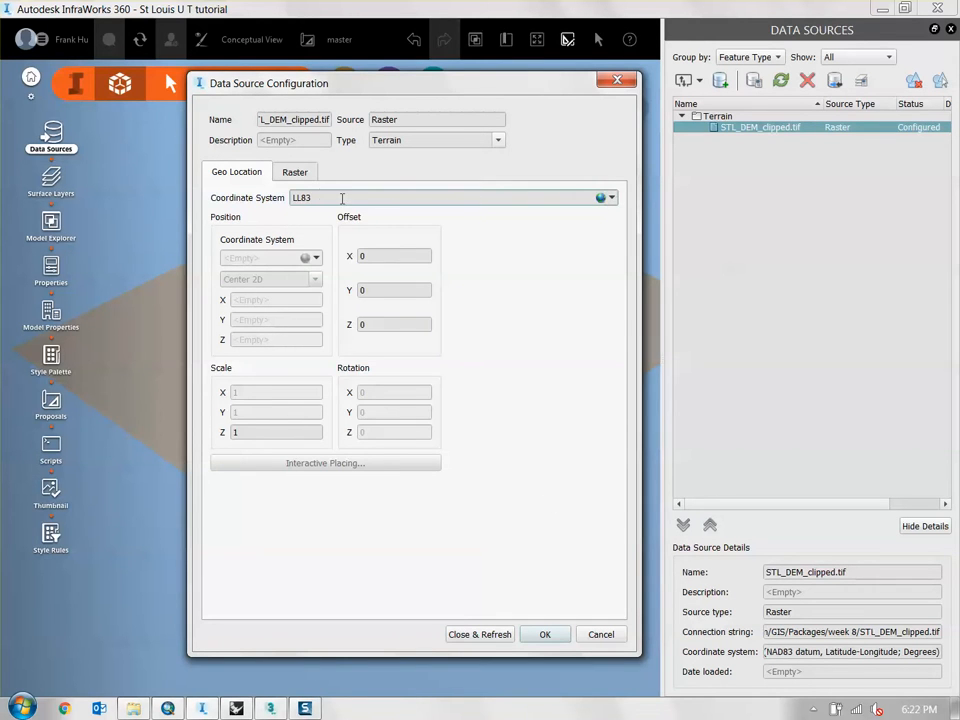
click(481, 634)
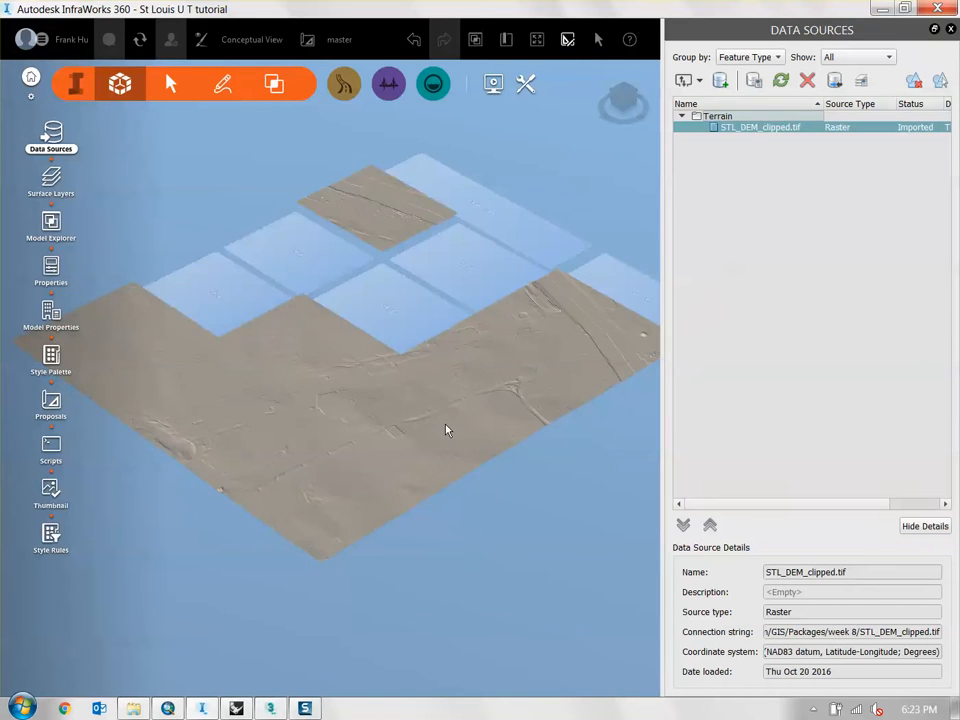
Step: Examine the imported DEM terrain from above and at oblique angles, including the river channel and the model's edges
drag(403, 383, 332, 470)
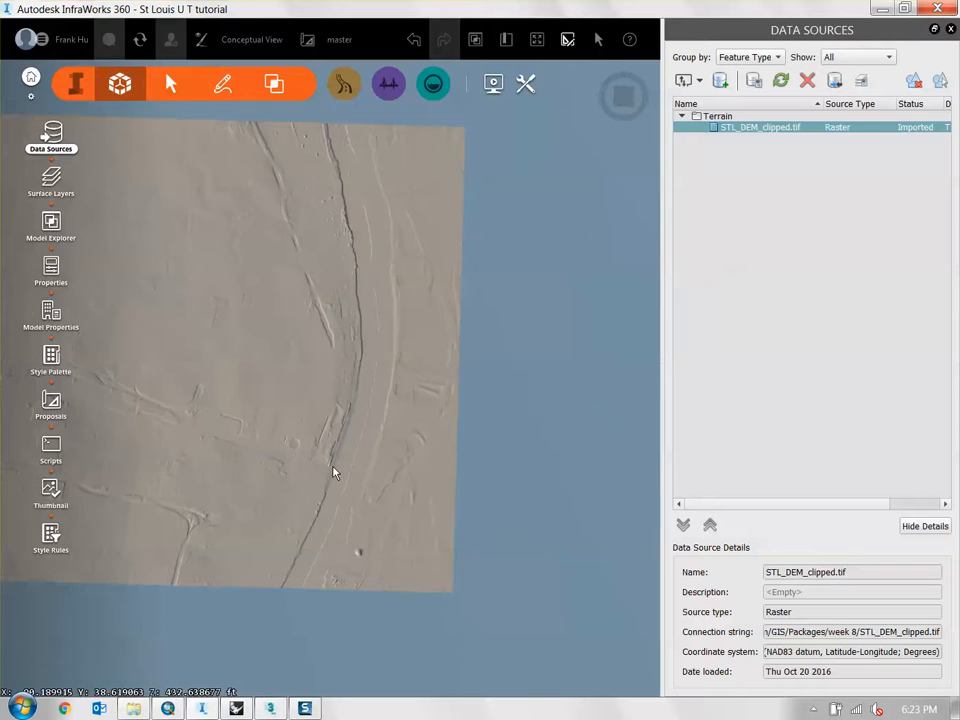
middle_drag(332, 470, 363, 490)
drag(328, 484, 337, 386)
middle_drag(573, 518, 505, 493)
drag(505, 493, 383, 456)
scroll(334, 362, up, 5)
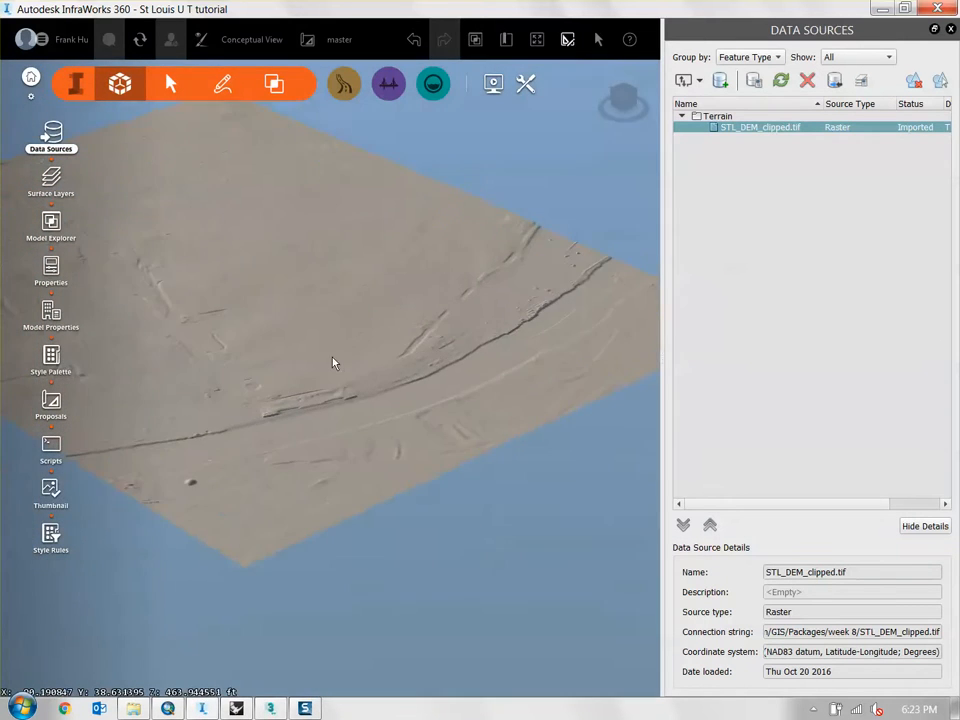
middle_drag(335, 422, 388, 514)
drag(388, 514, 418, 491)
scroll(404, 462, down, 3)
middle_drag(340, 350, 427, 402)
drag(427, 402, 420, 428)
middle_drag(440, 345, 399, 463)
scroll(395, 456, down, 2)
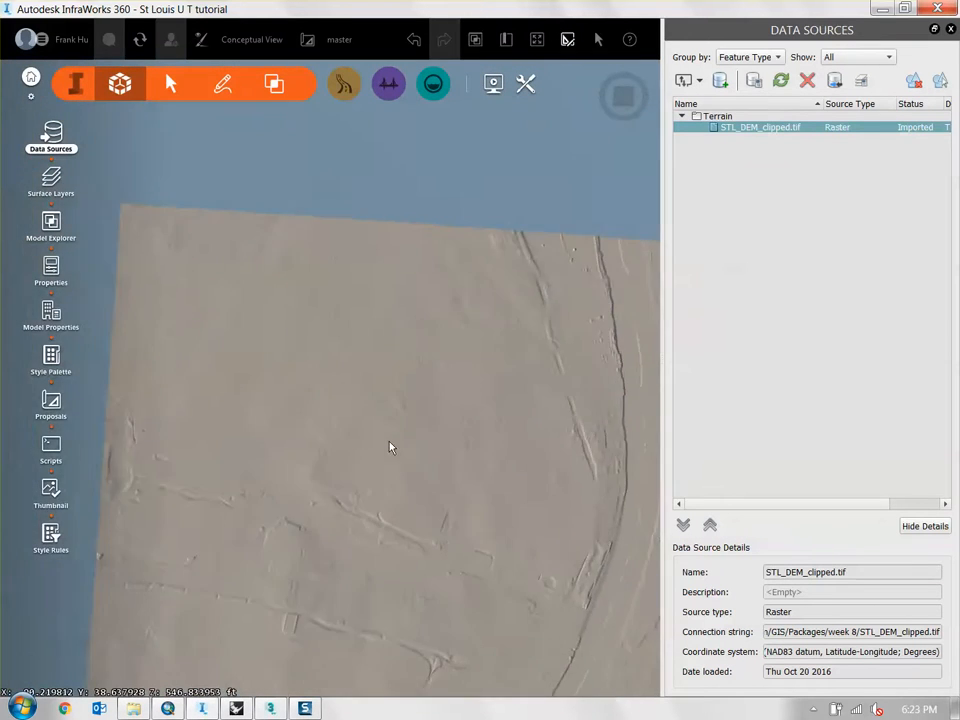
middle_drag(470, 510, 408, 454)
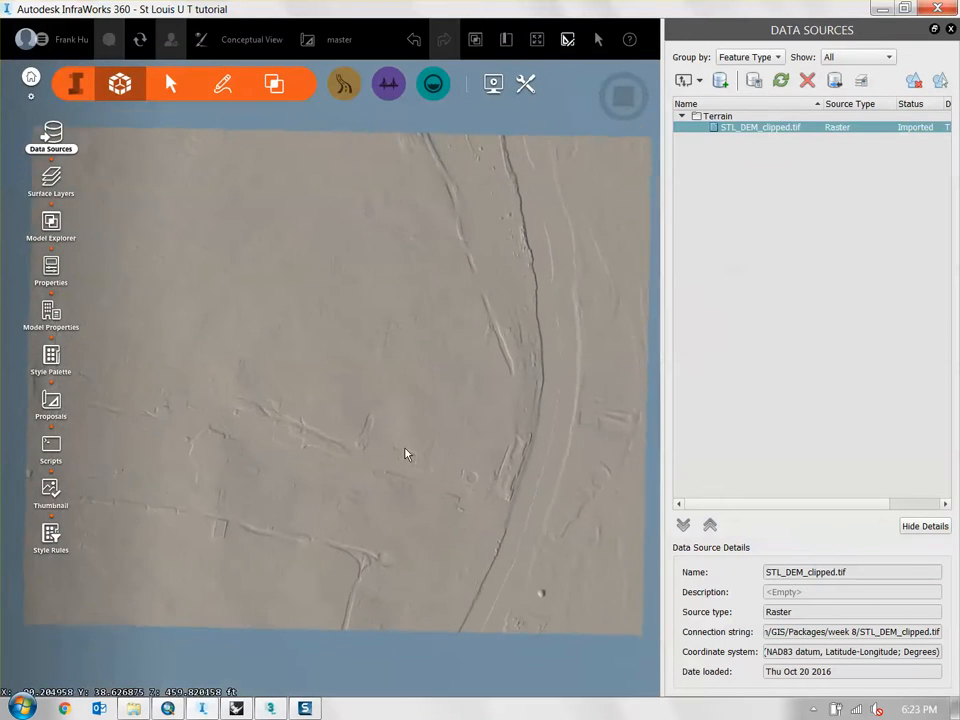
Step: Add all six JP2 aerial images from the week 8 NAIP folder as one raster data source
click(701, 84)
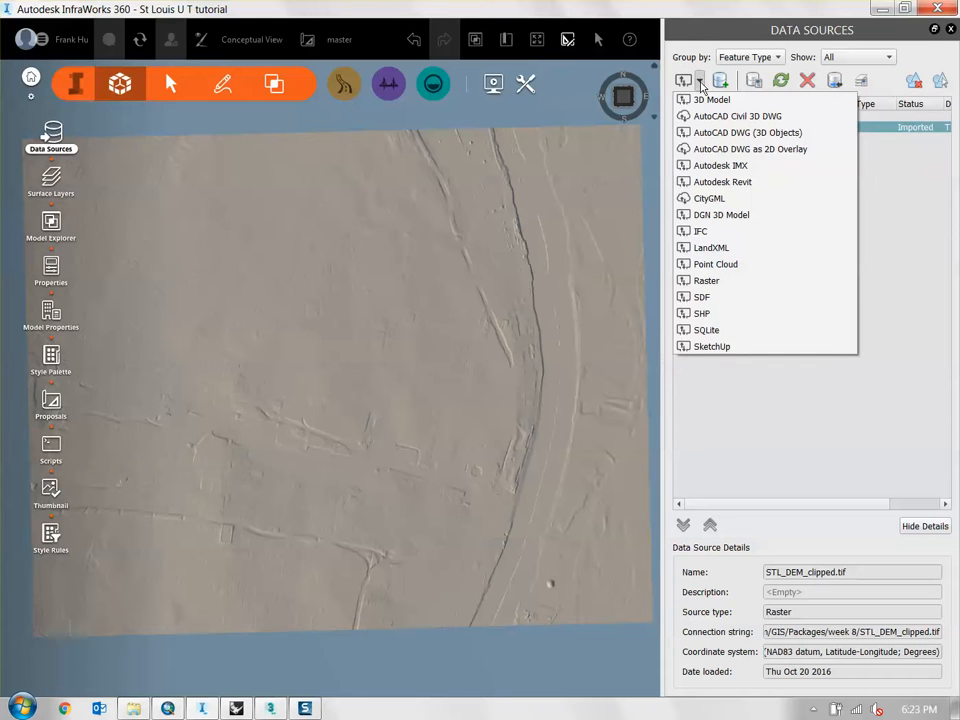
click(731, 282)
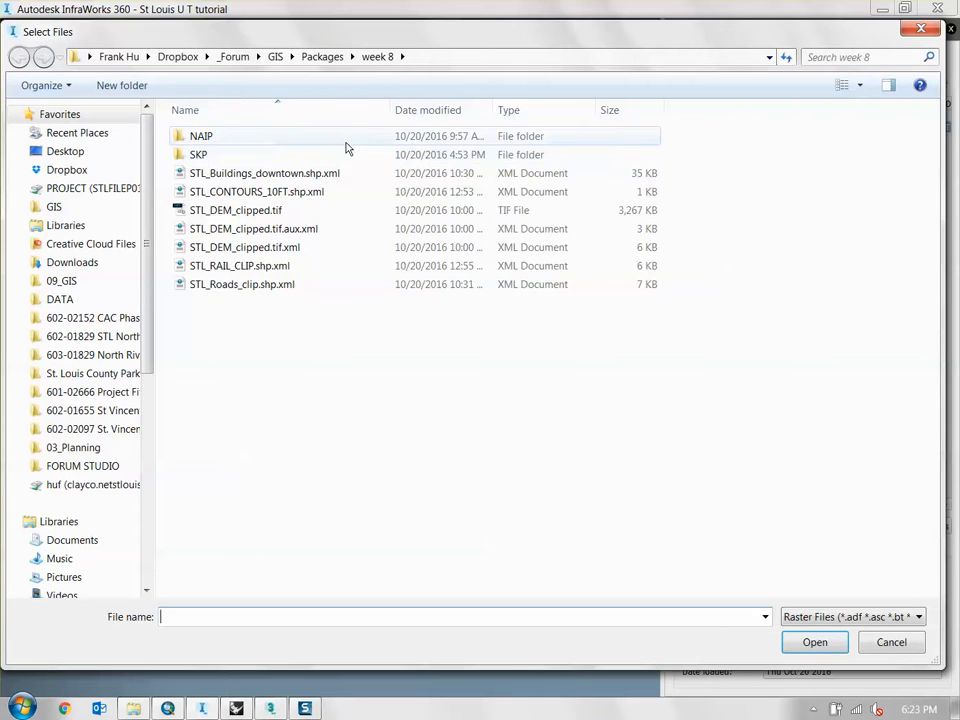
double_click(303, 141)
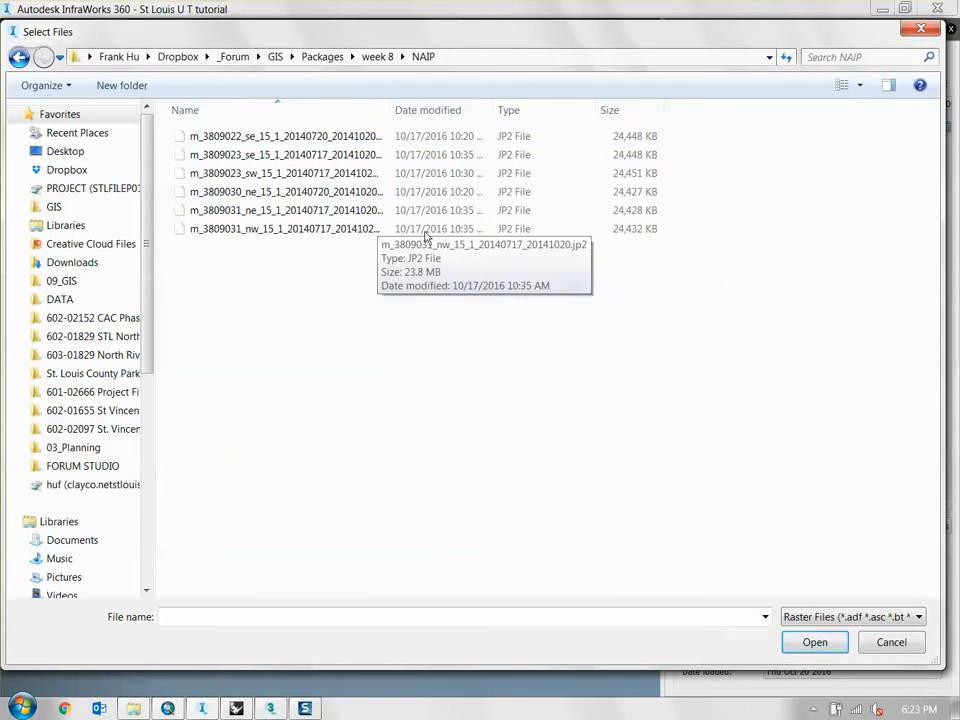
drag(394, 110, 462, 107)
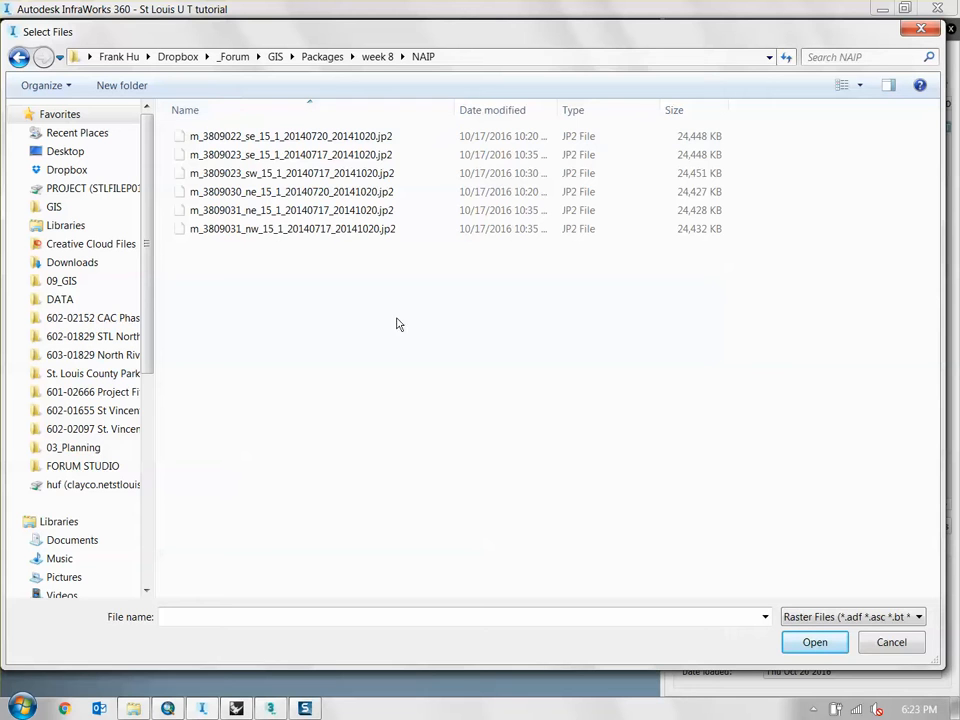
click(372, 136)
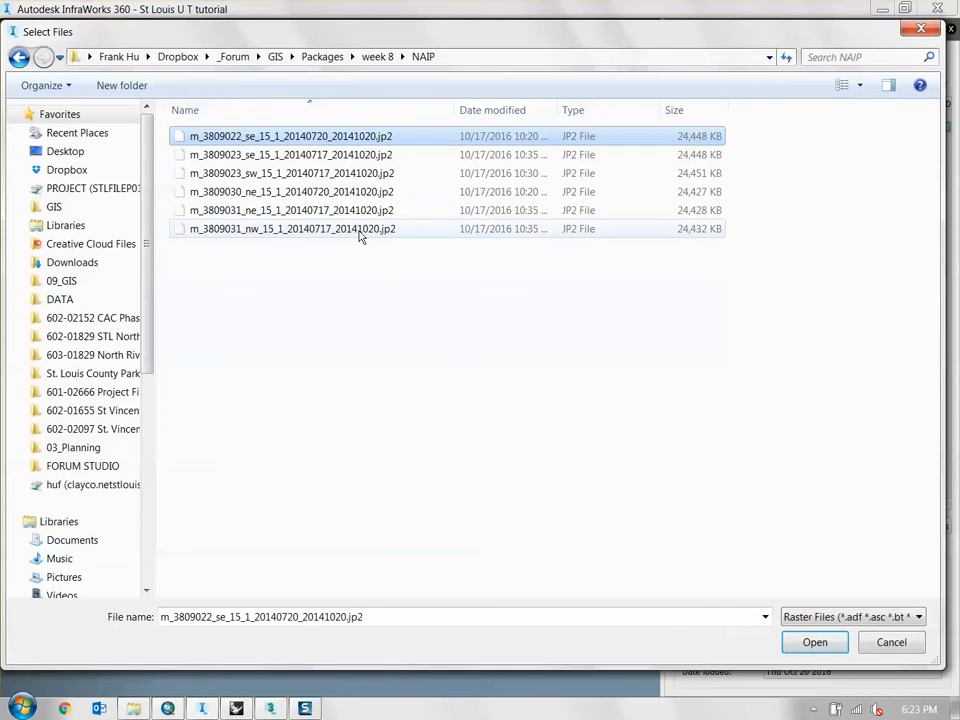
shift+click(361, 229)
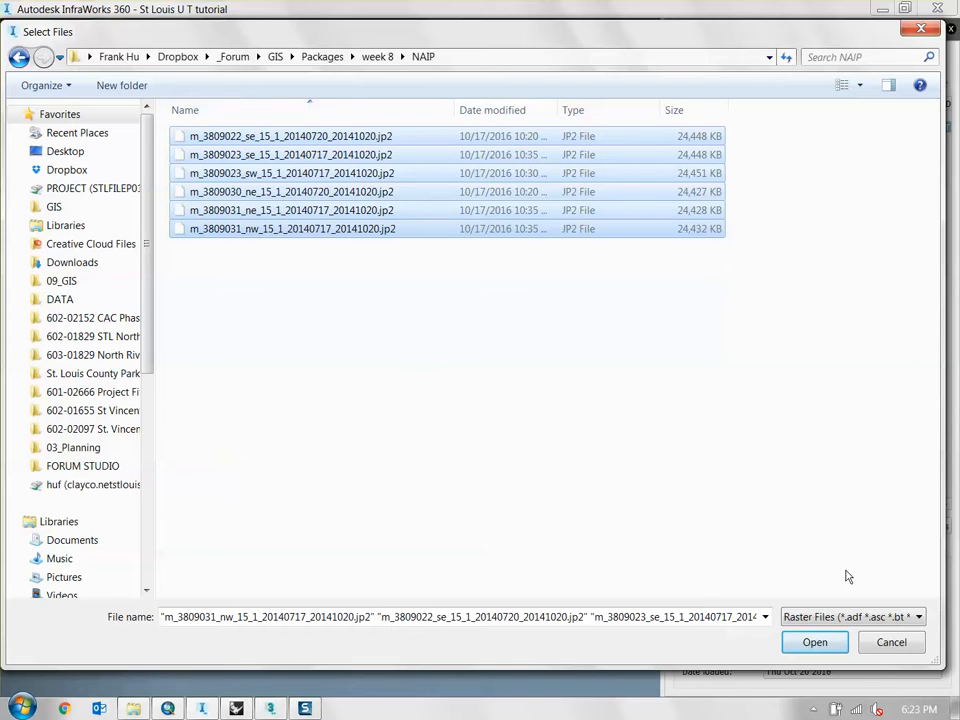
click(815, 643)
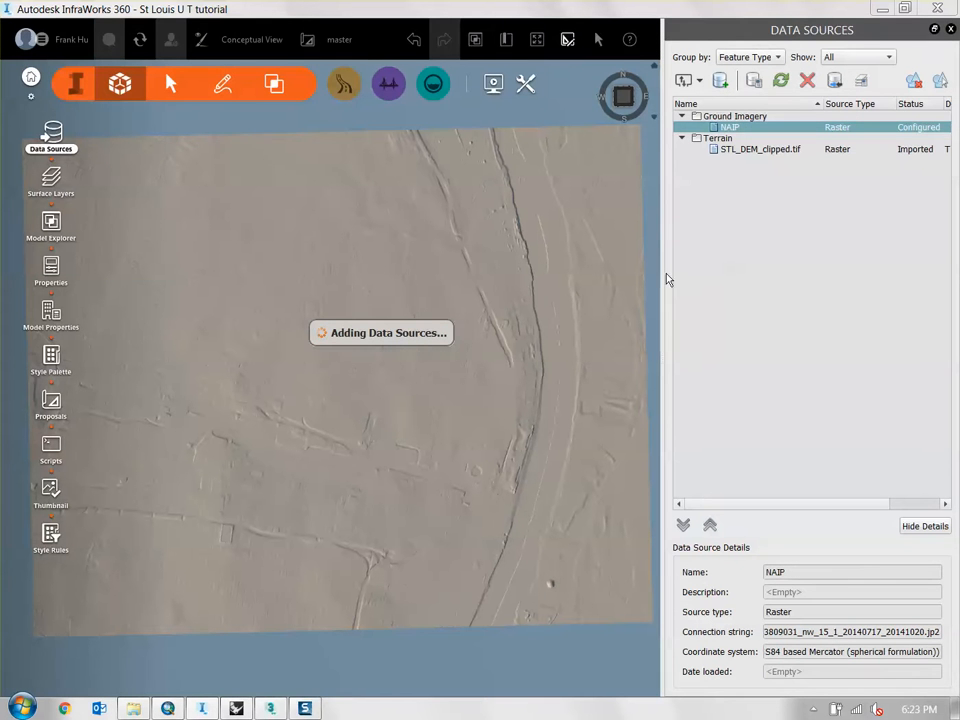
Step: Configure the NAIP source as Ground Imagery in WGS84.PseudoMercator and import it with a model refresh
double_click(730, 128)
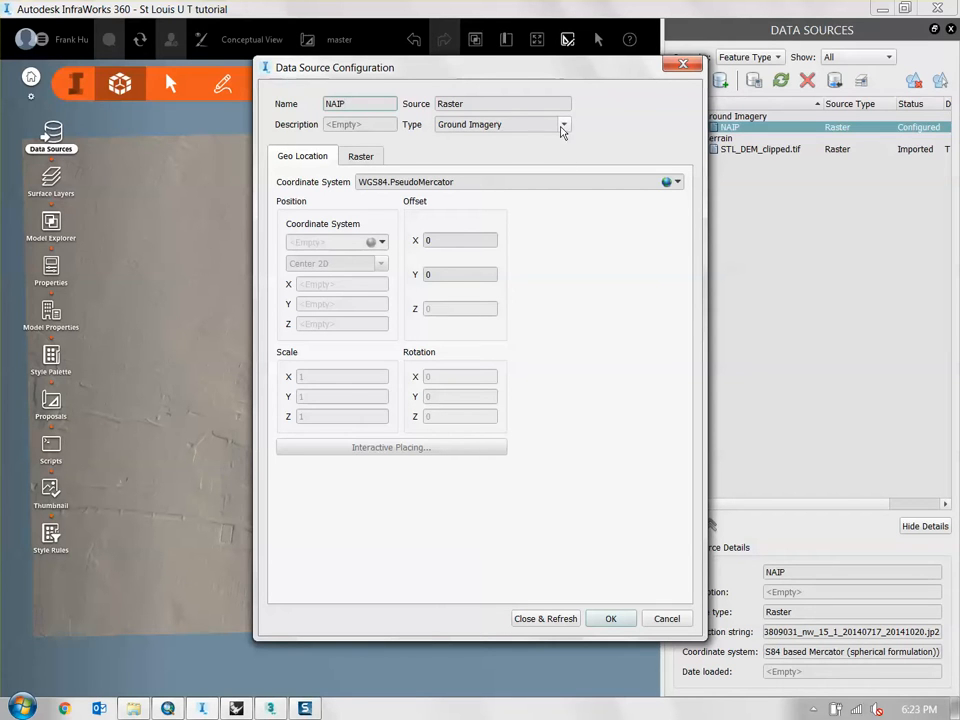
drag(567, 80, 520, 84)
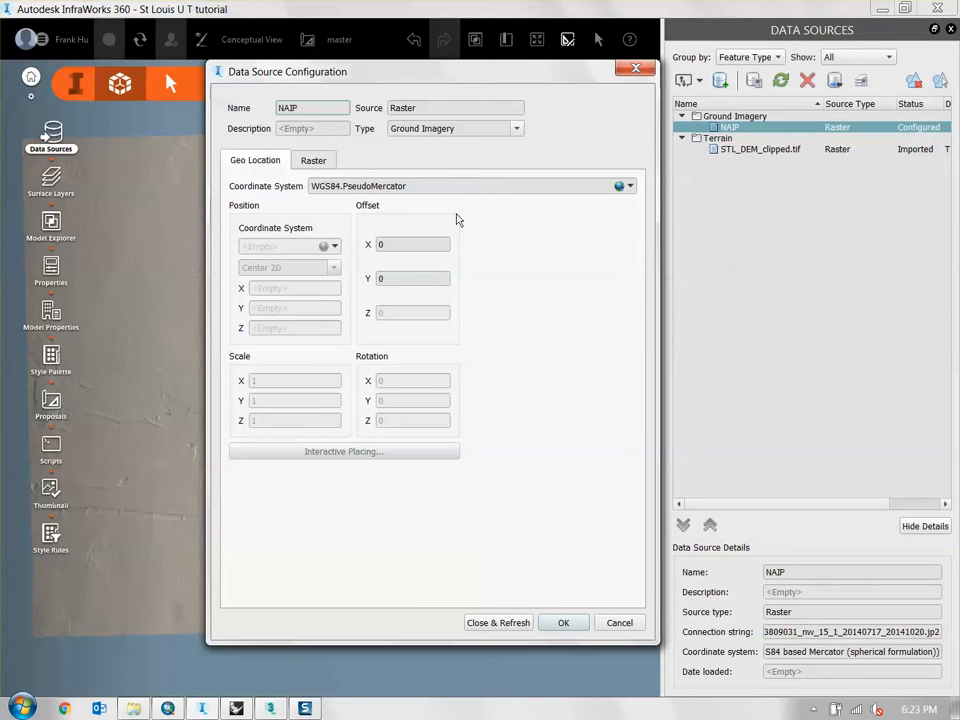
click(498, 623)
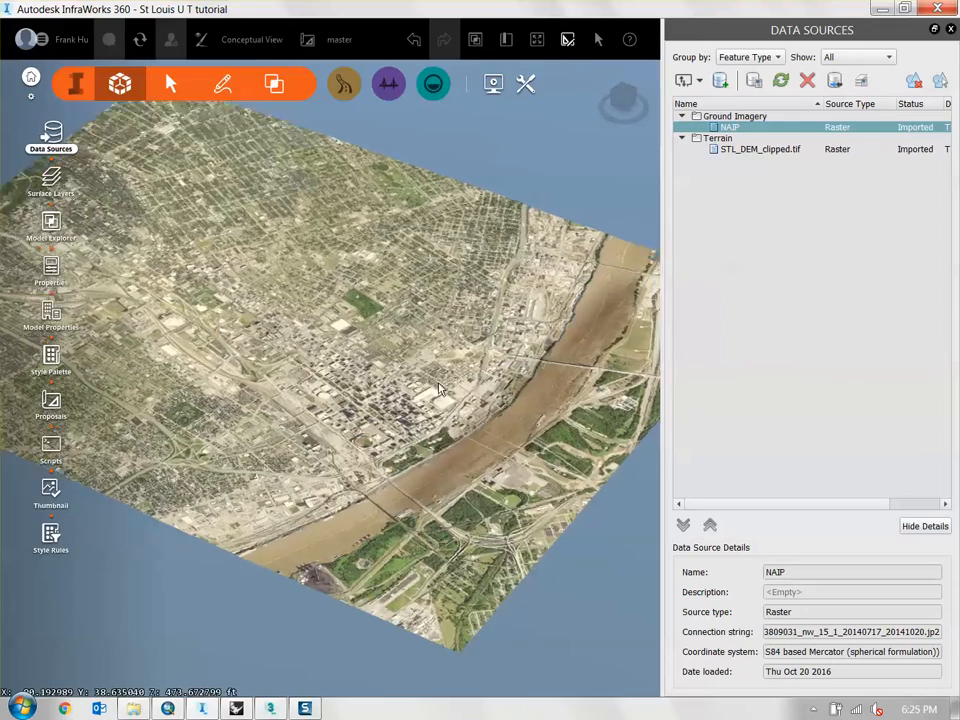
Step: Examine the aerial imagery draped over the terrain, from the whole extent down to downtown, the riverfront and the bridges
drag(440, 390, 341, 383)
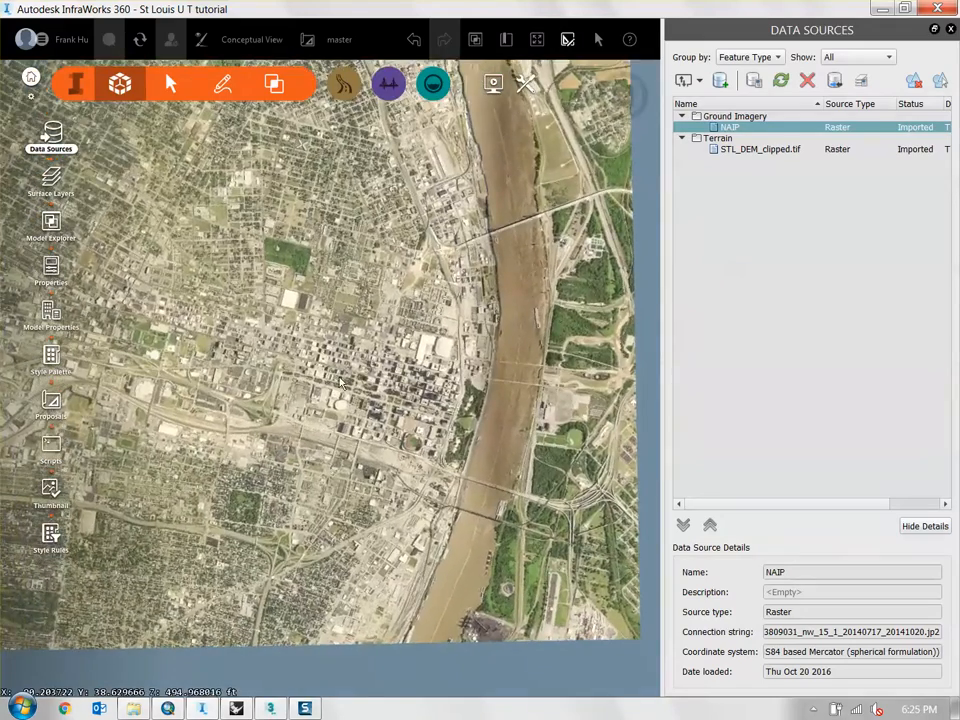
scroll(408, 390, up, 3)
middle_drag(540, 424, 401, 414)
drag(401, 414, 300, 360)
middle_drag(300, 360, 400, 490)
scroll(376, 500, up, 4)
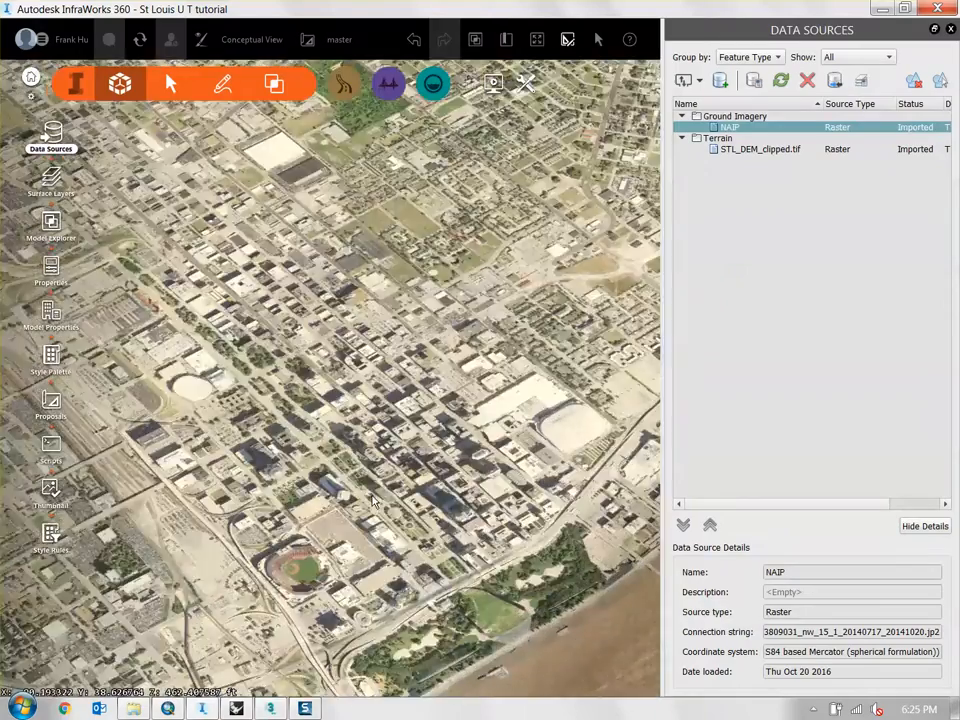
drag(373, 502, 452, 505)
middle_drag(502, 358, 525, 605)
scroll(272, 414, up, 3)
drag(525, 605, 309, 485)
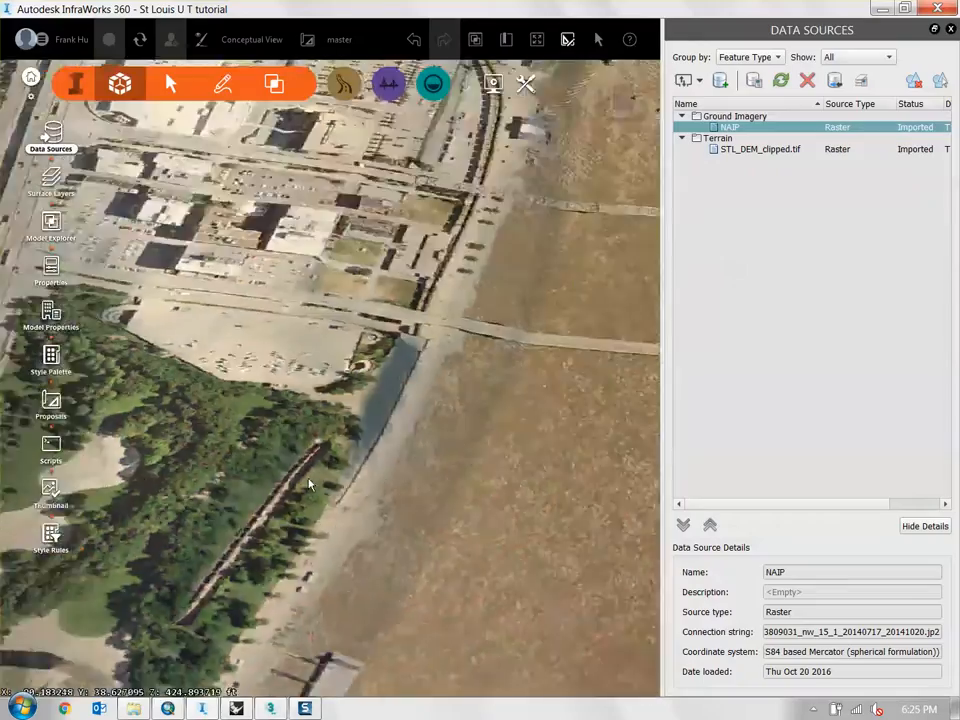
middle_drag(120, 490, 456, 392)
drag(456, 392, 330, 440)
scroll(330, 520, down, 4)
middle_drag(255, 645, 500, 450)
scroll(500, 450, down, 3)
drag(360, 420, 490, 400)
scroll(330, 330, down, 3)
middle_drag(270, 250, 480, 540)
drag(470, 400, 597, 295)
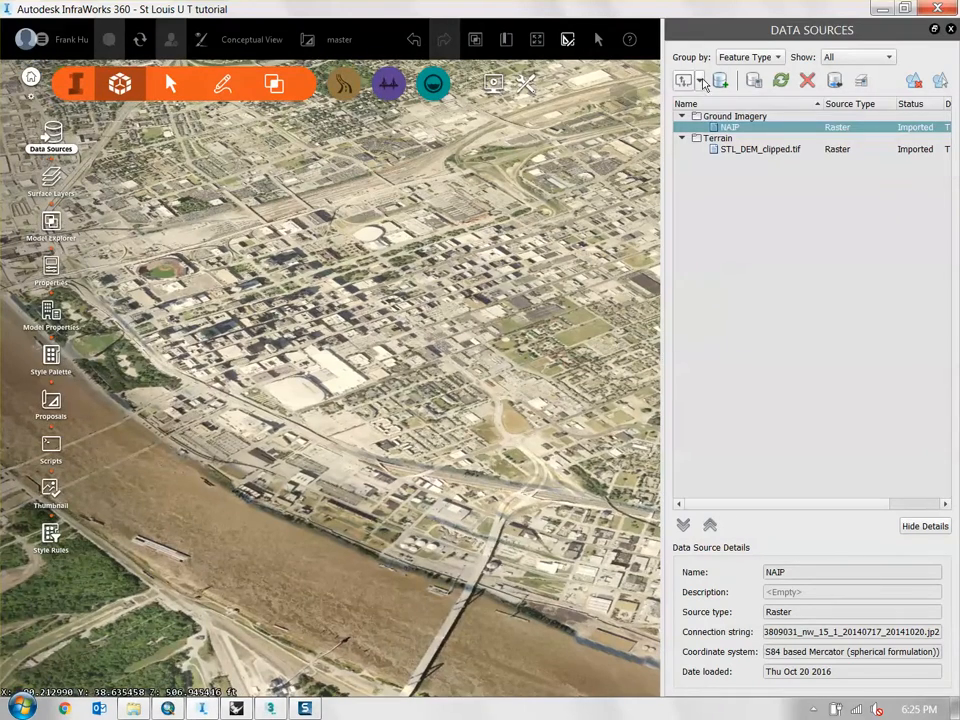
Step: Add STL_Buildings_downtown.shp from the week 8 folder as an SHP data source
click(701, 82)
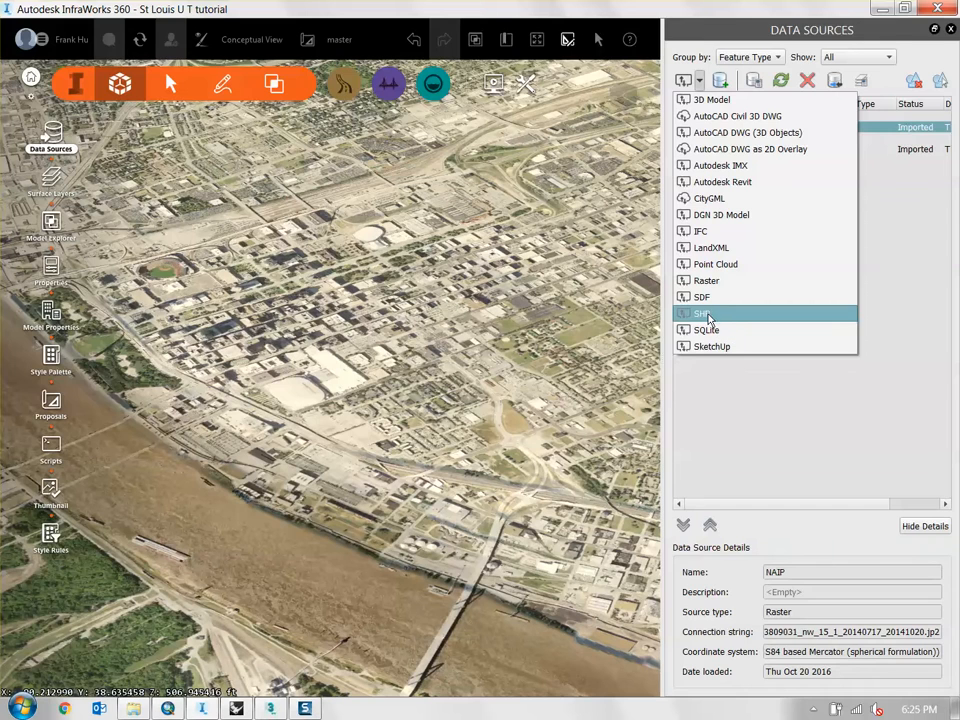
click(708, 316)
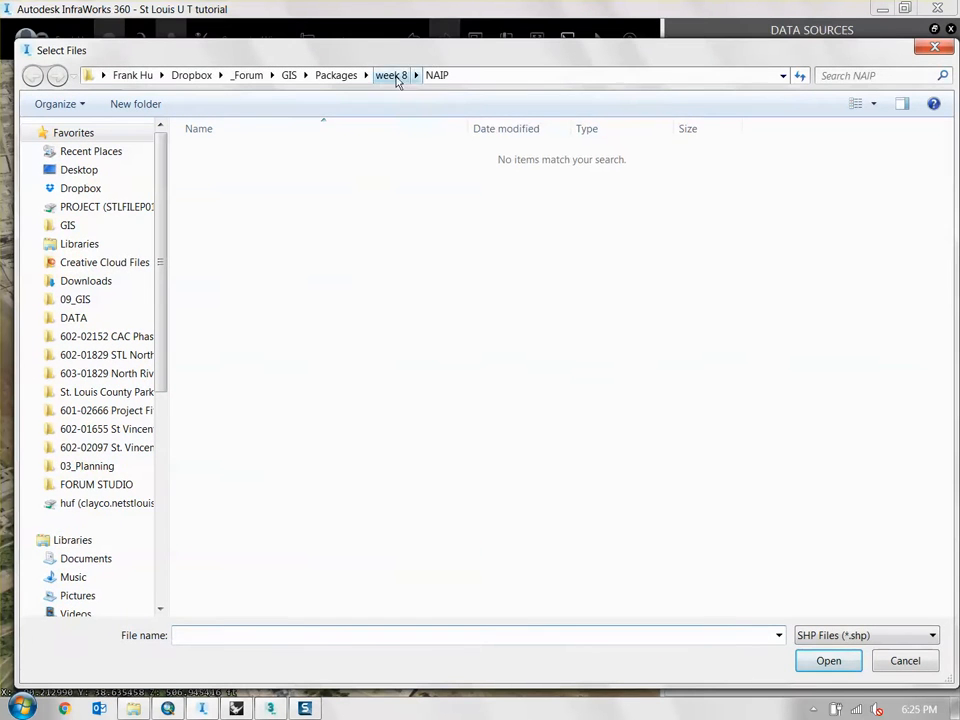
click(392, 76)
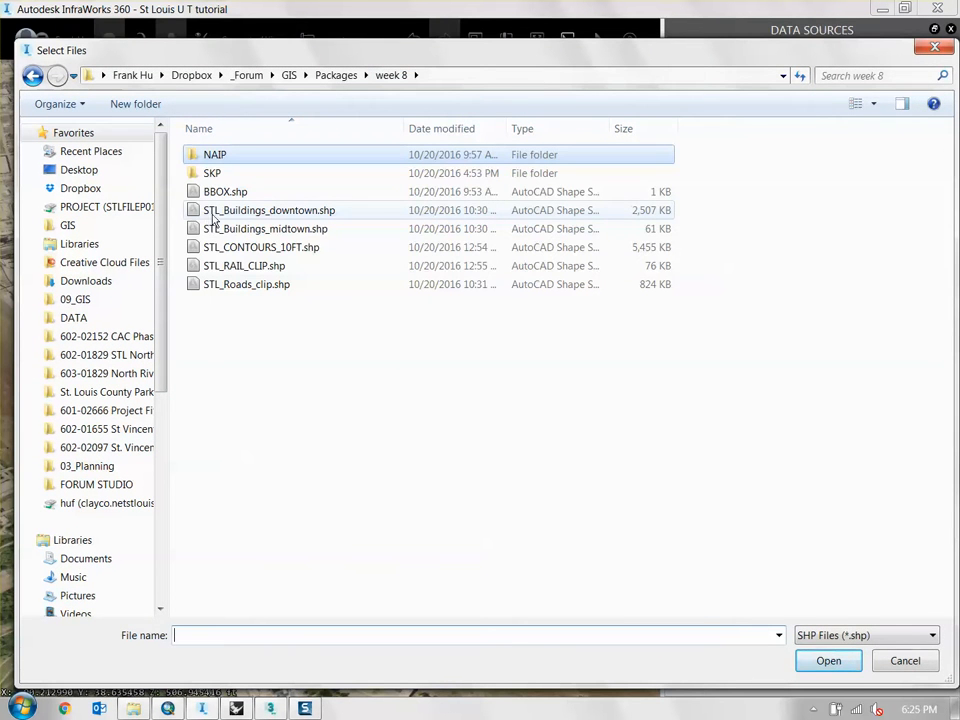
click(332, 212)
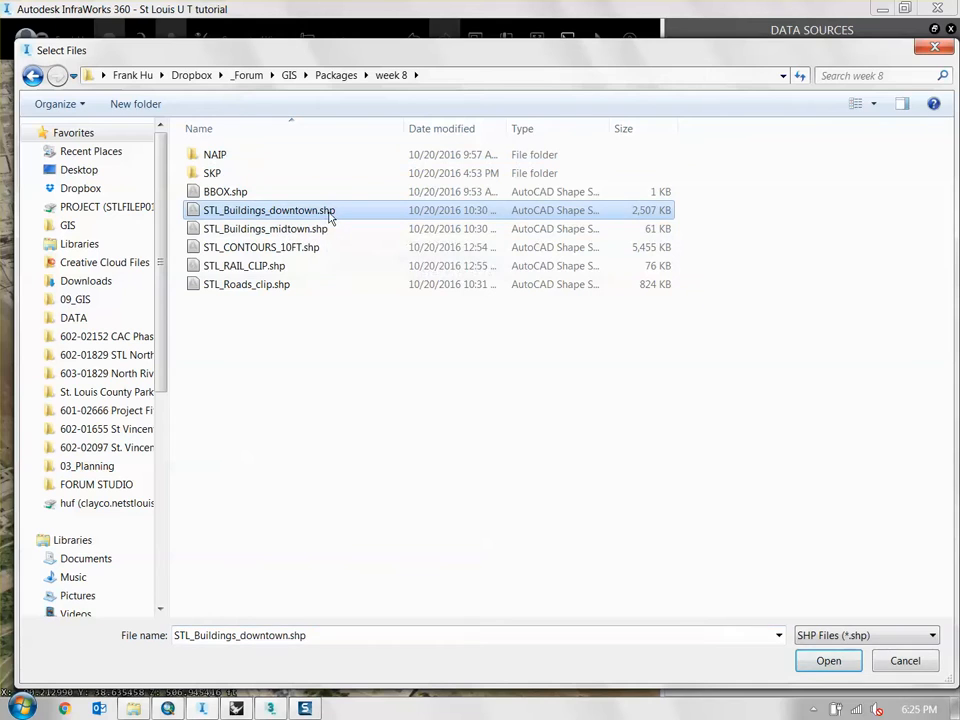
double_click(293, 217)
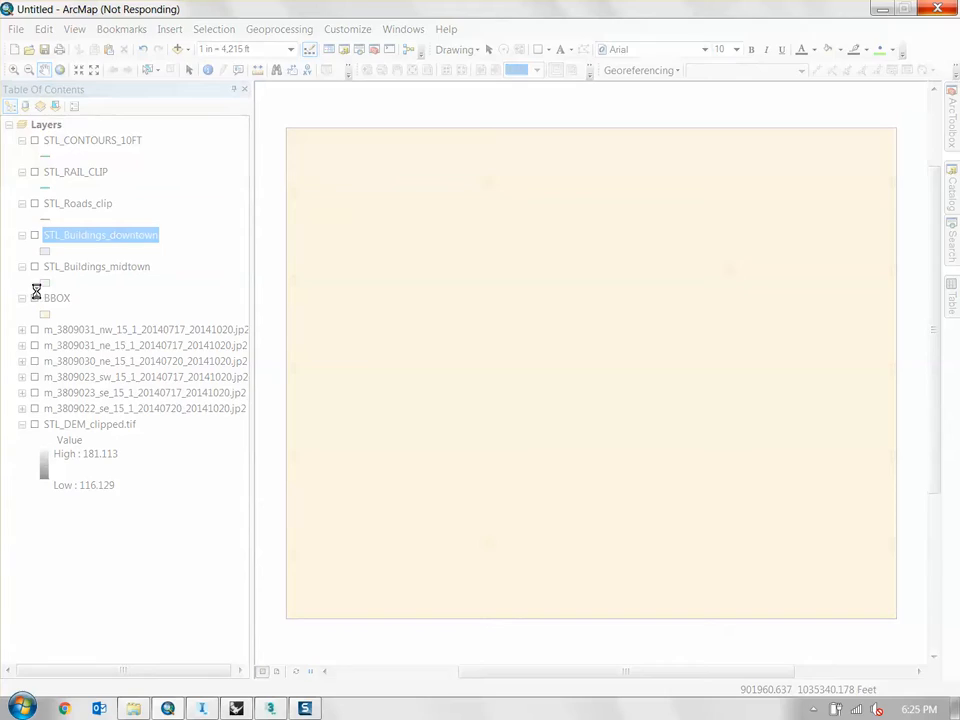
Step: Switch to InfraWorks and open the STL_Buildings_downtown source's configuration, setting its type to Buildings
click(272, 708)
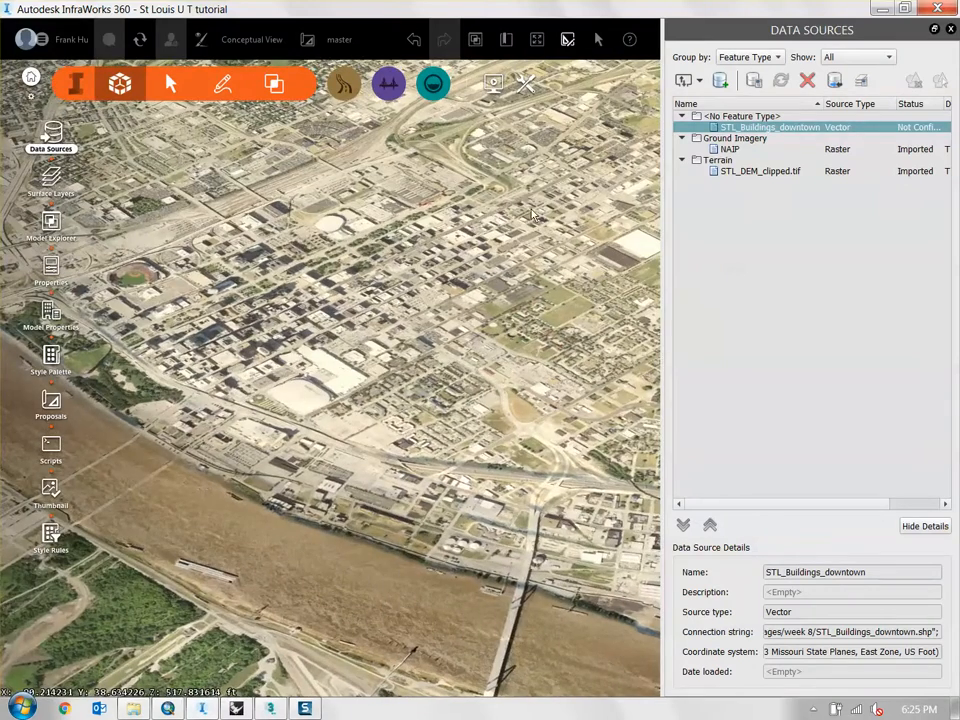
scroll(462, 338, up, 3)
scroll(462, 338, down, 3)
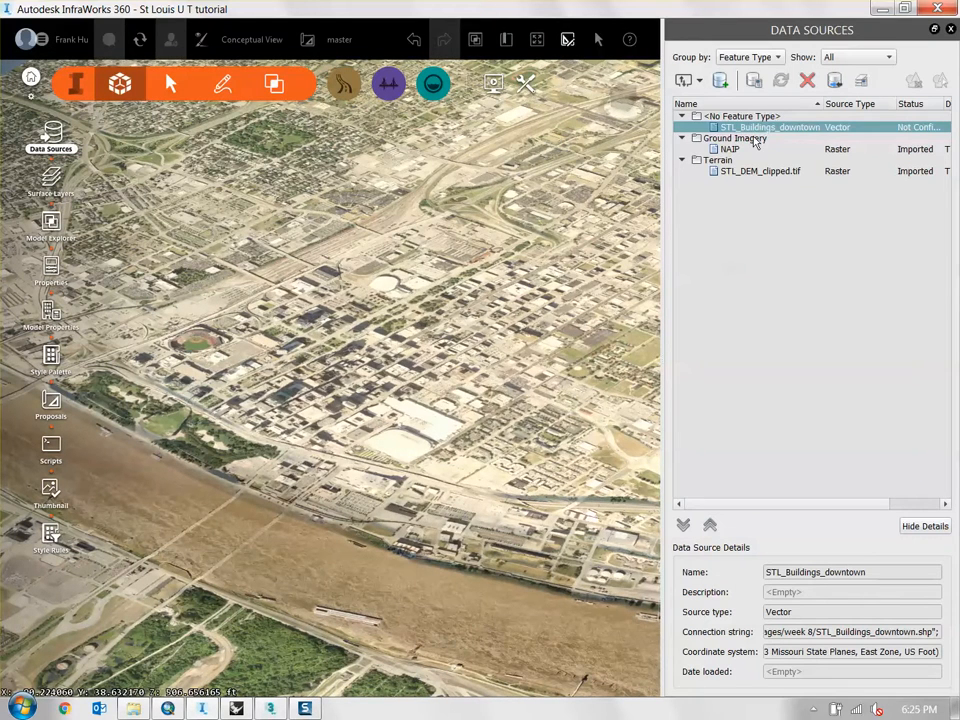
double_click(768, 128)
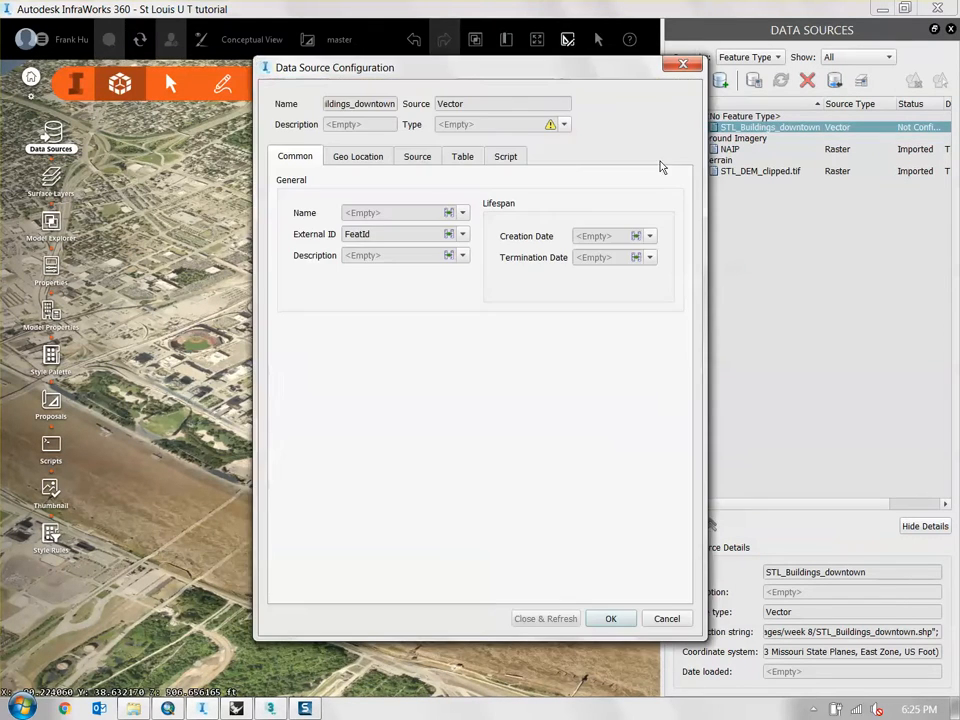
drag(593, 75, 490, 98)
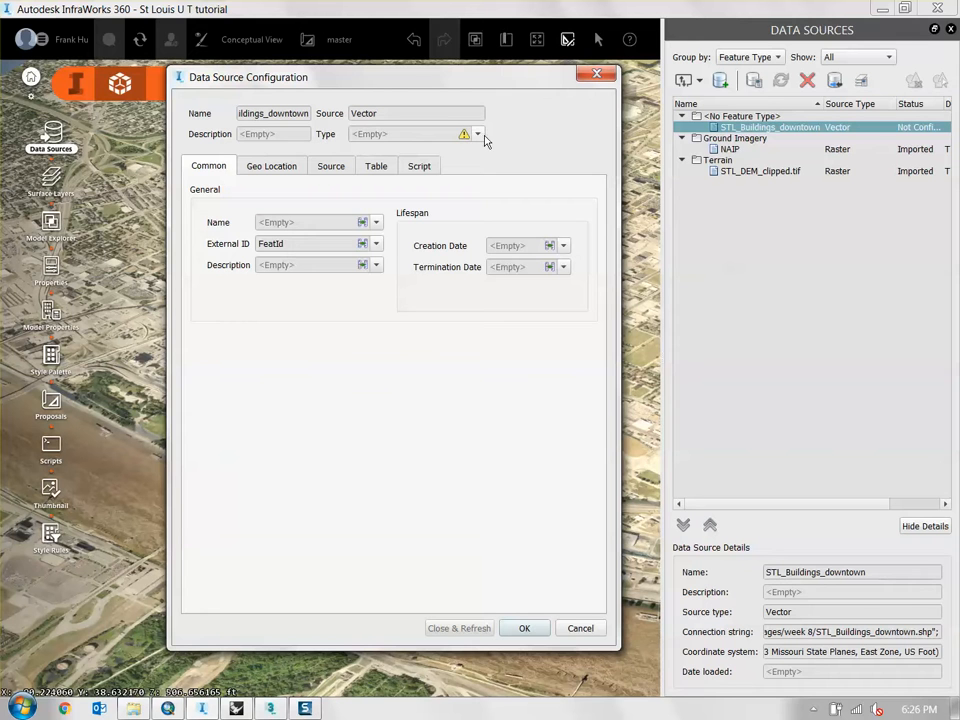
click(478, 135)
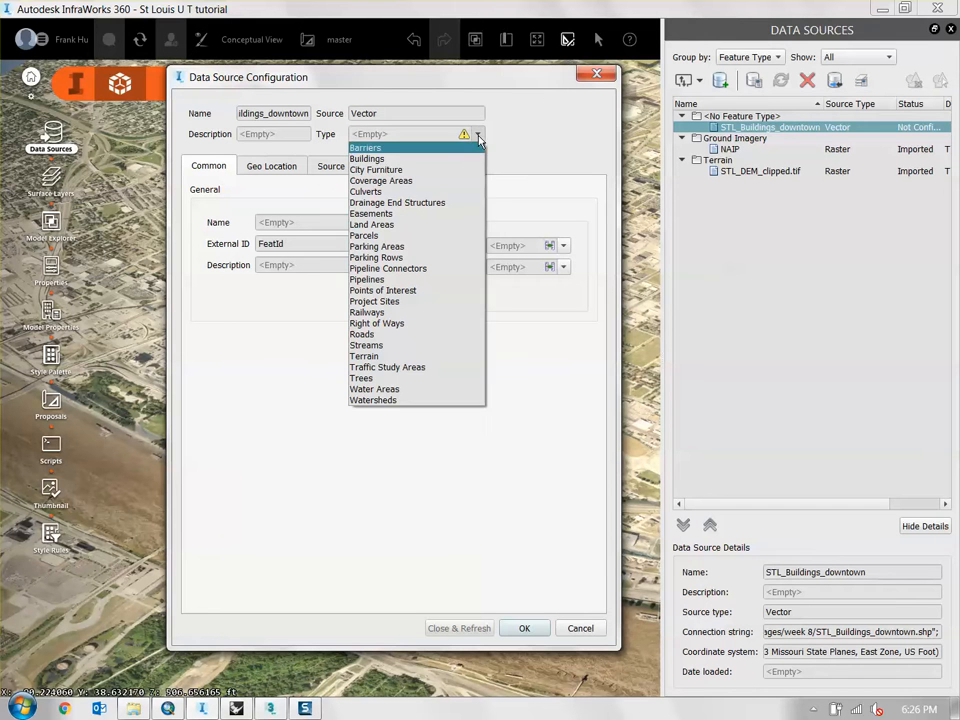
click(386, 160)
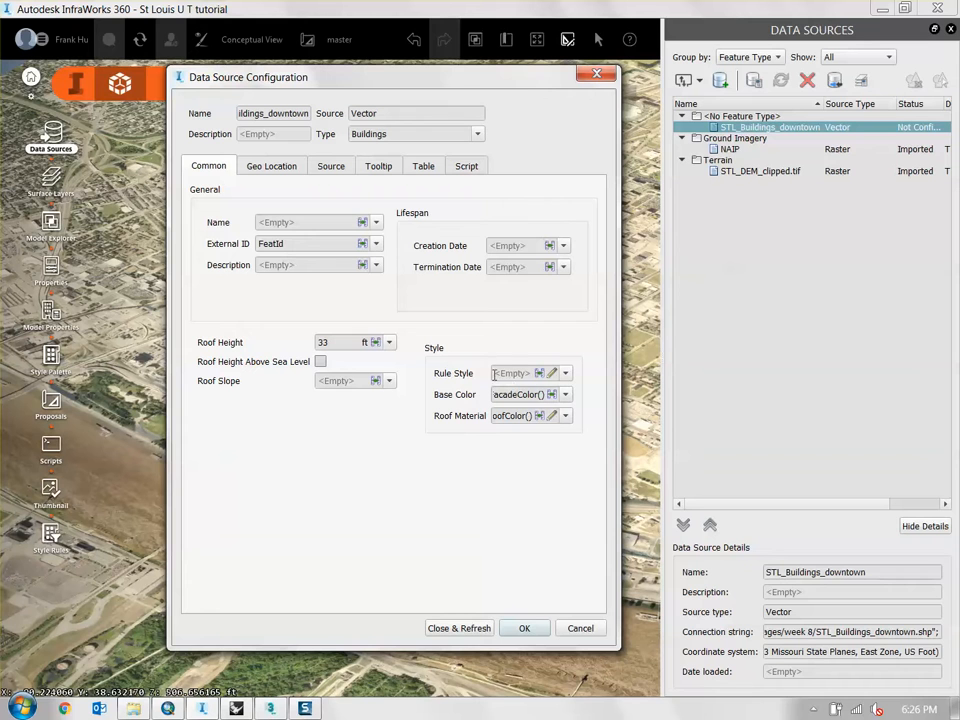
Step: Set the downtown buildings' roof height to the numeric property Build_ht, measured in metres
double_click(335, 343)
click(376, 343)
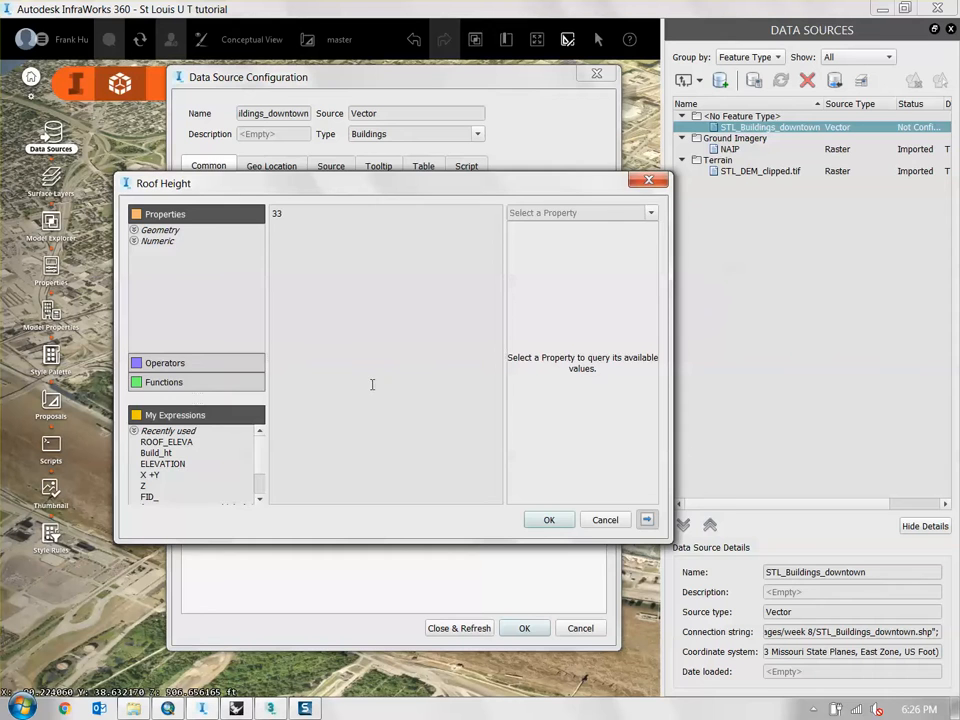
drag(341, 199, 393, 227)
double_click(326, 243)
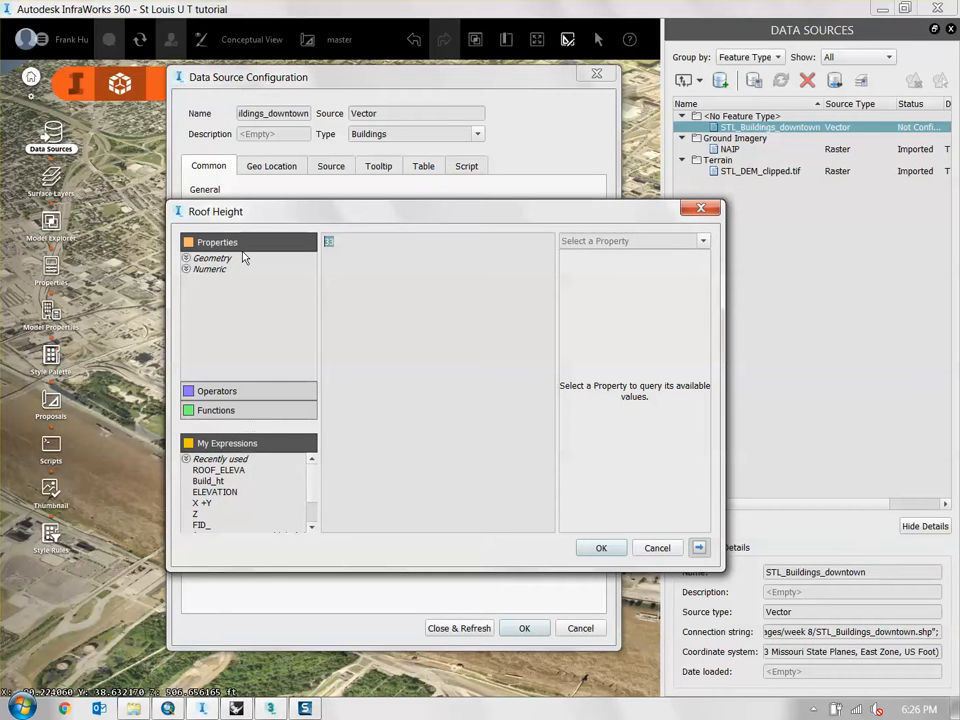
key(BackSpace)
double_click(190, 269)
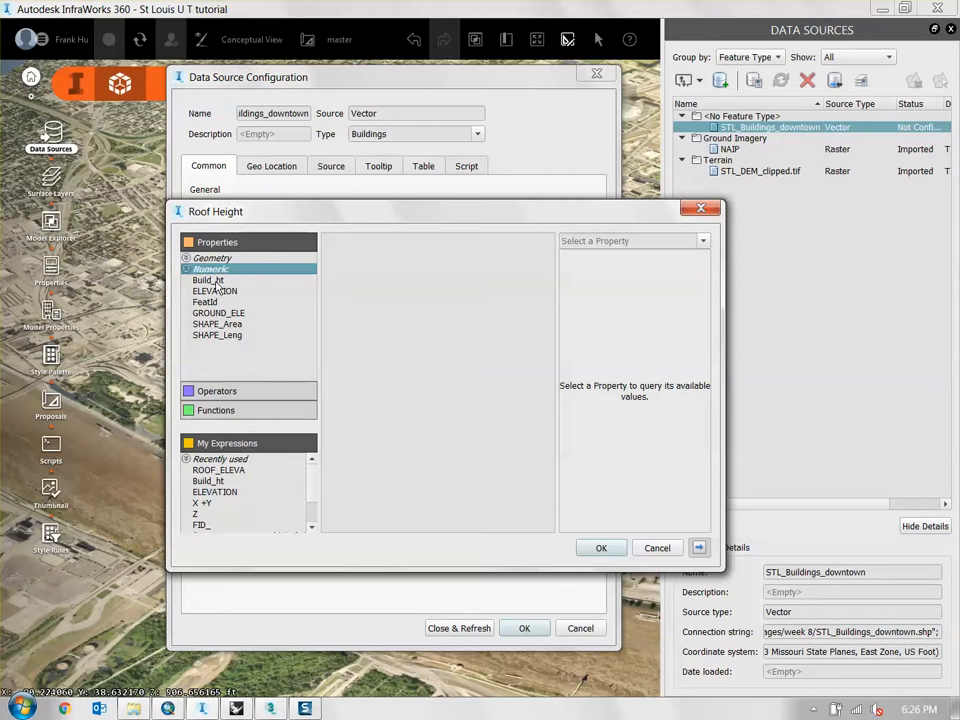
double_click(207, 280)
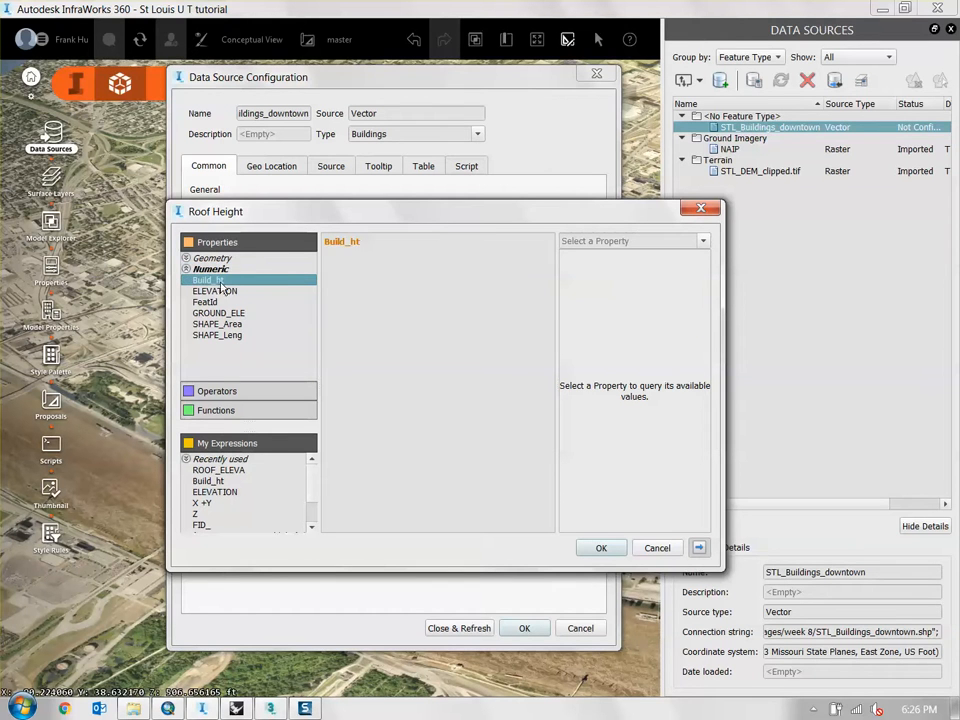
click(601, 548)
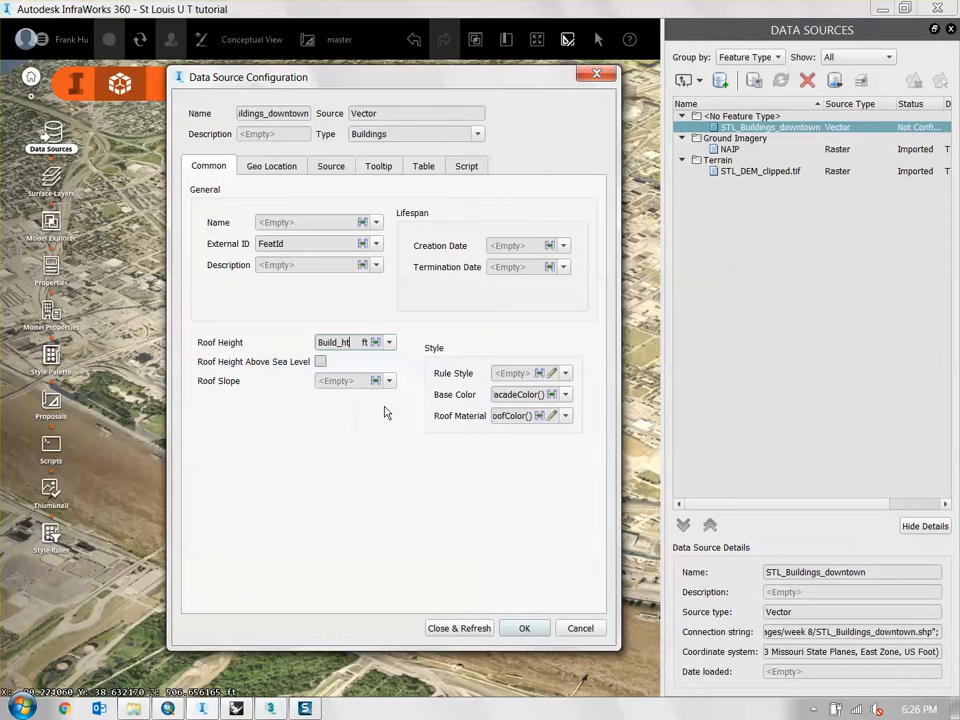
click(367, 344)
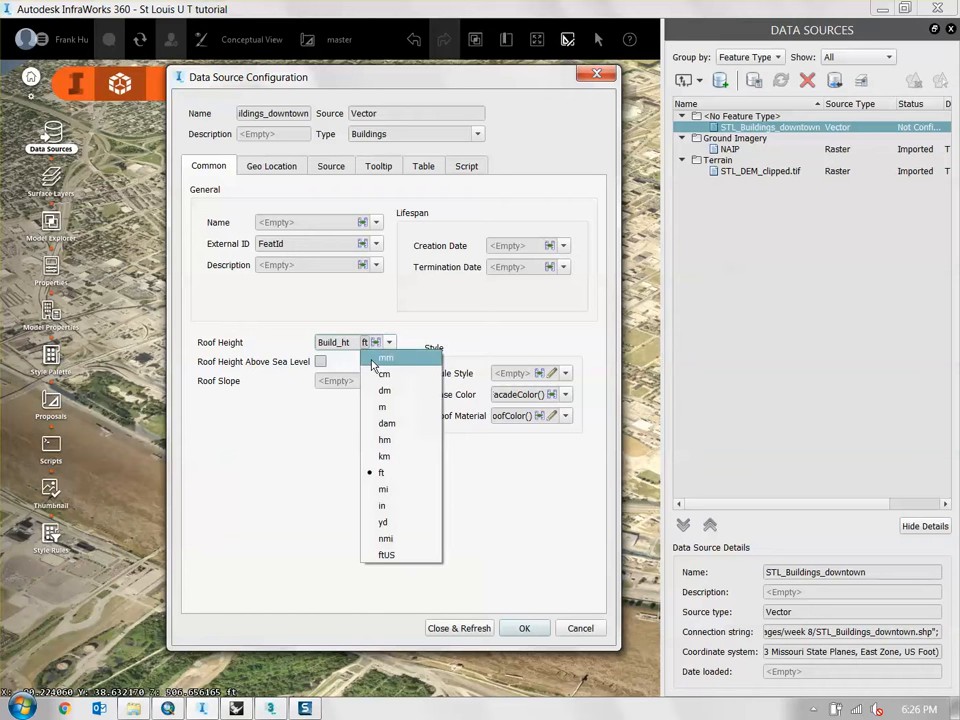
click(389, 409)
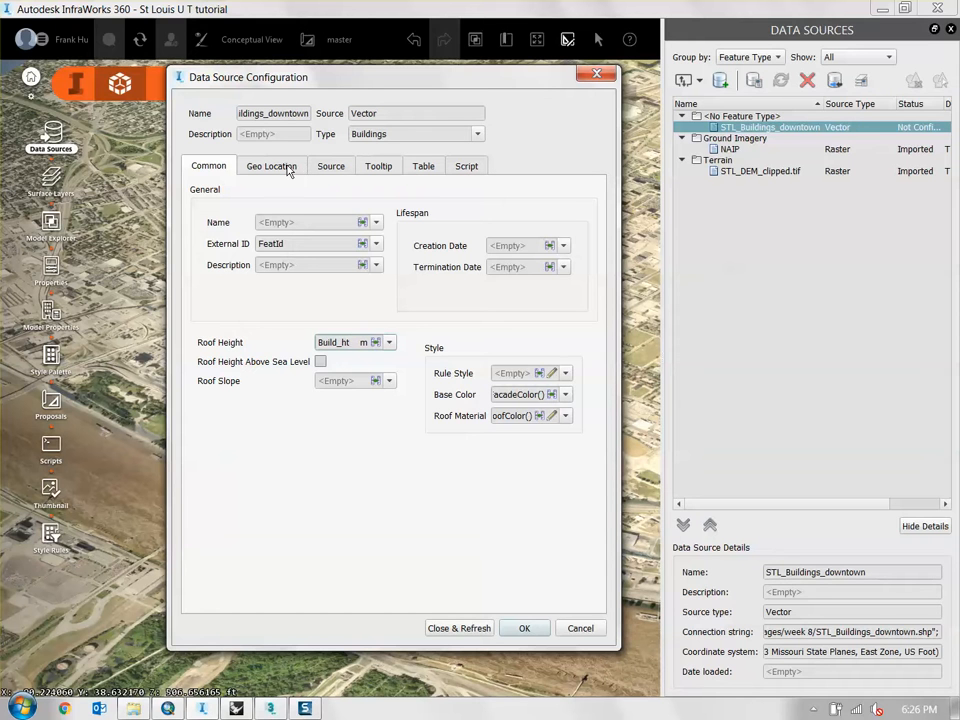
Step: Set the downtown buildings' draping option to Drape and check the source's coordinate system
click(331, 166)
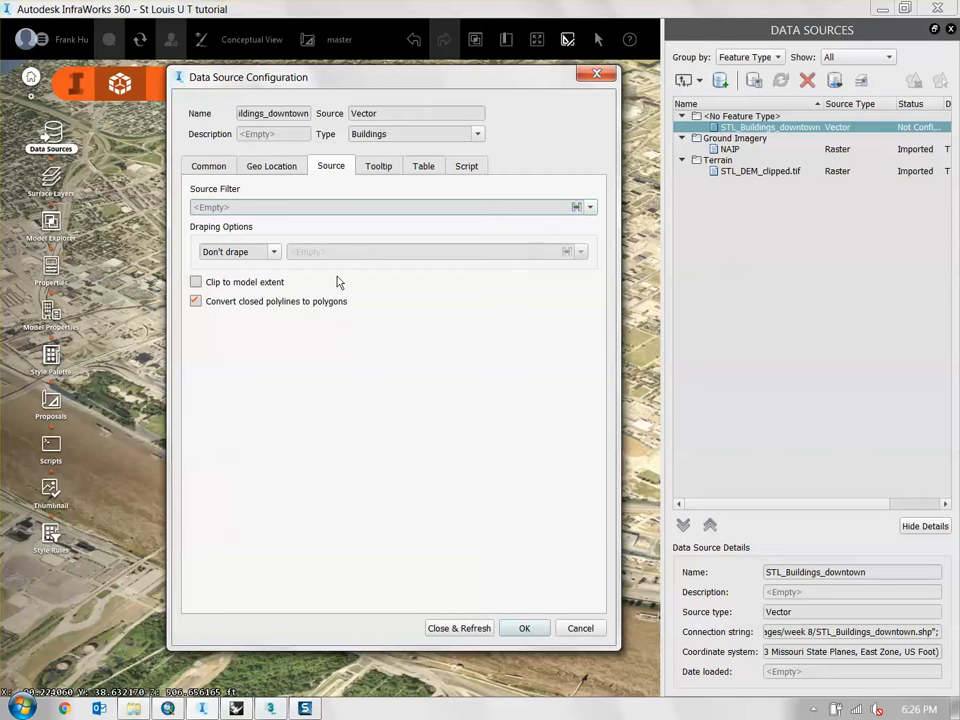
click(273, 252)
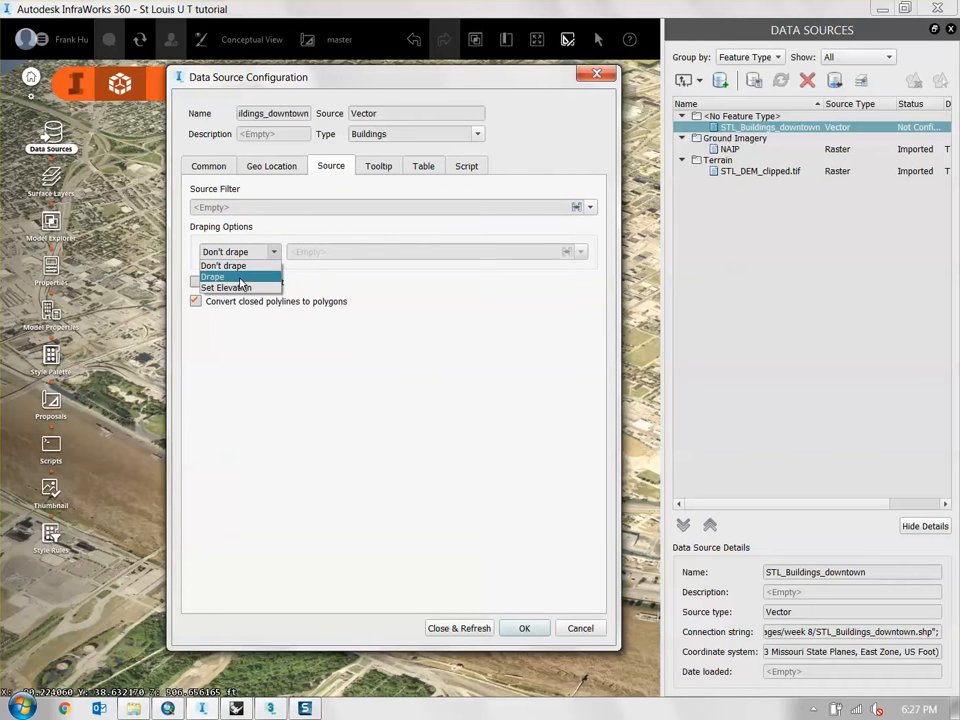
click(240, 279)
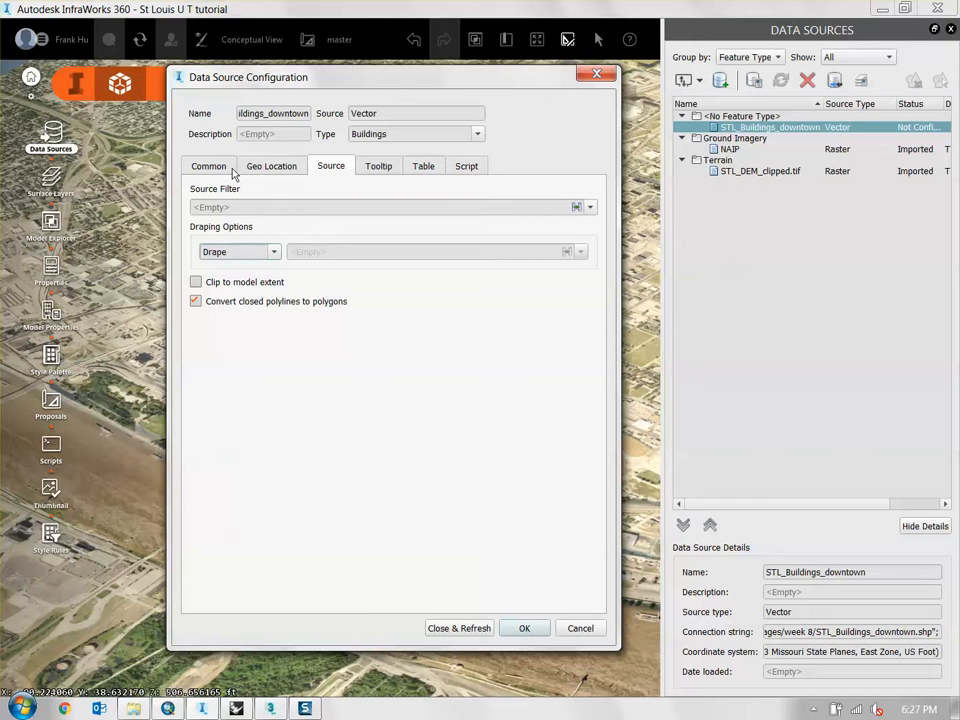
click(263, 167)
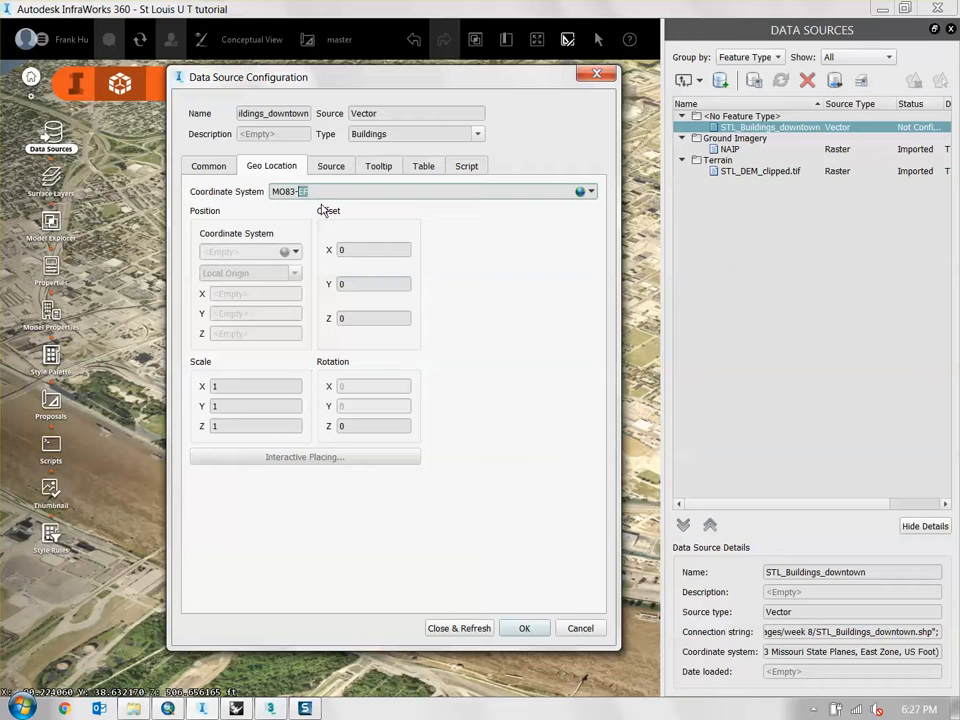
click(328, 191)
click(209, 166)
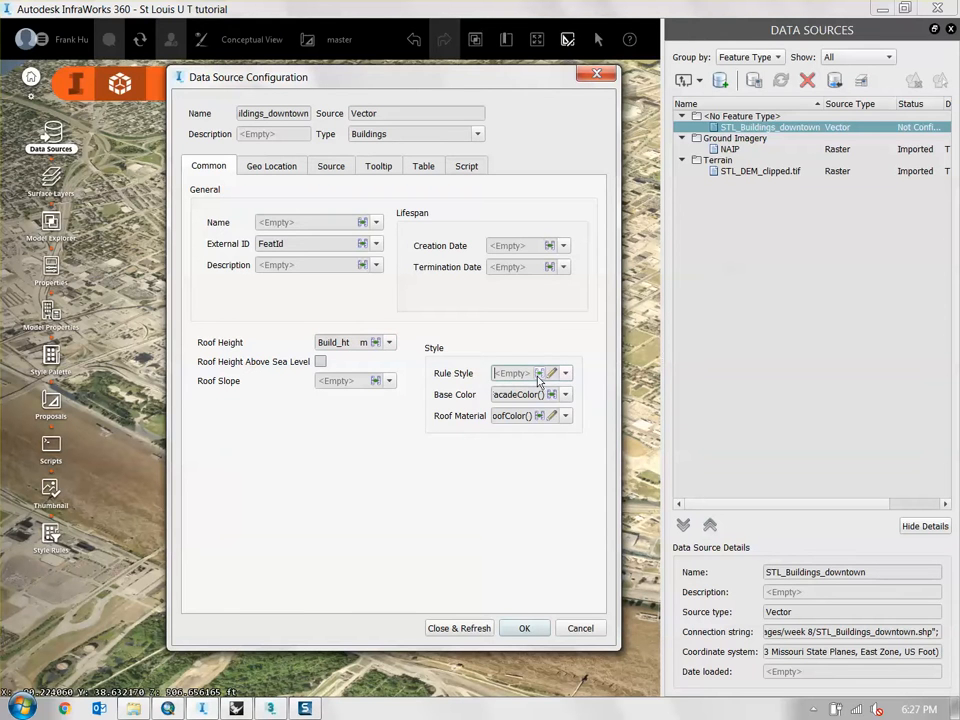
click(552, 374)
click(193, 391)
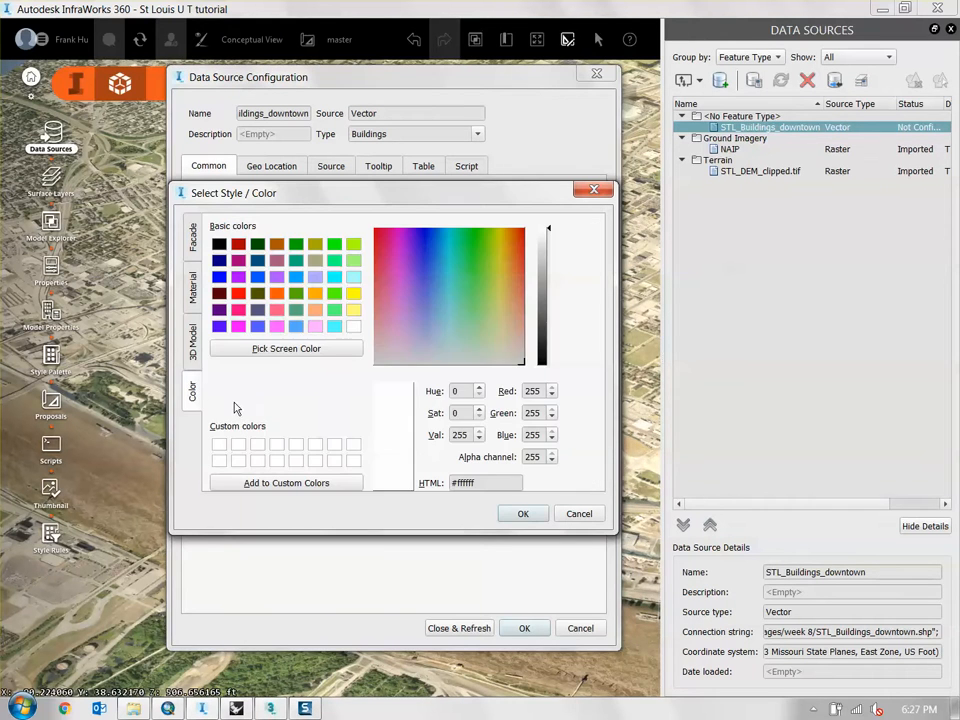
click(354, 331)
click(579, 514)
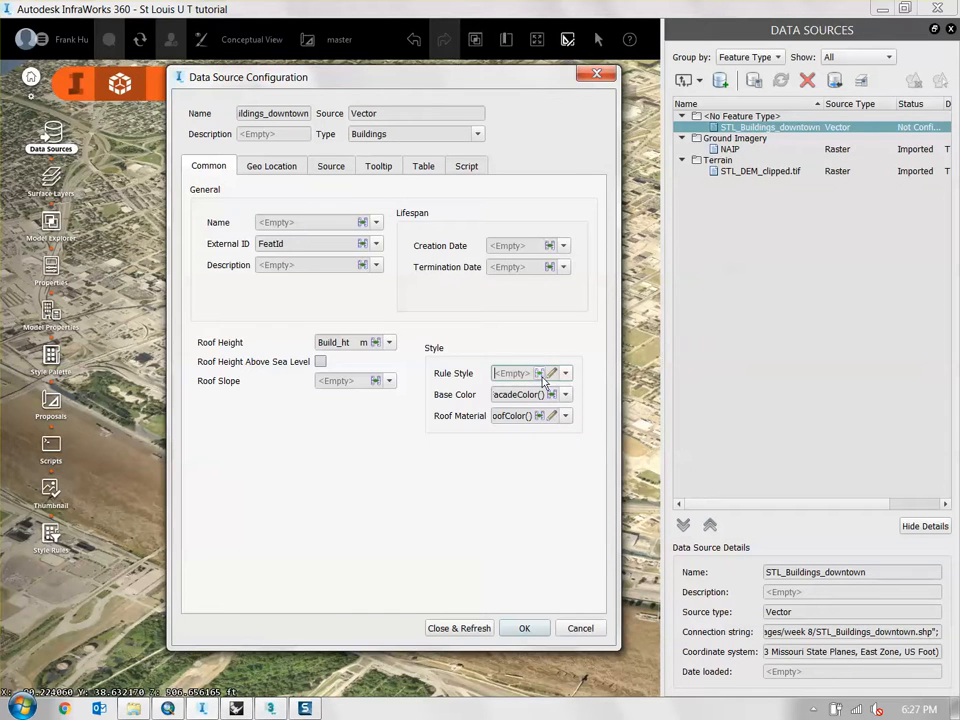
Step: Set the downtown buildings' rule style to the plain colour white (#ffffff)
click(552, 375)
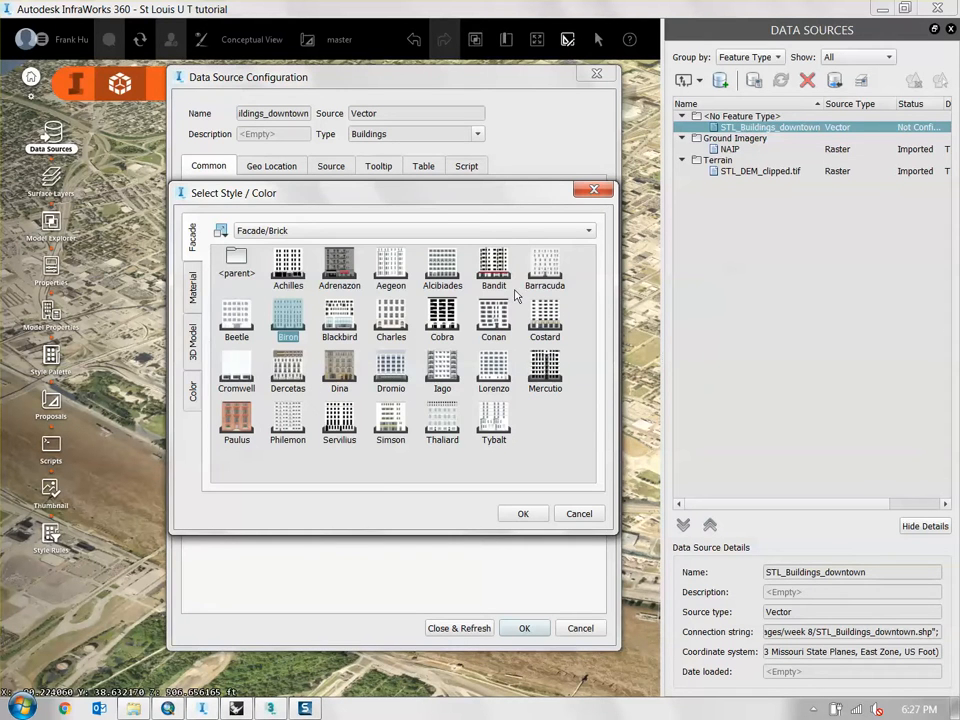
click(193, 391)
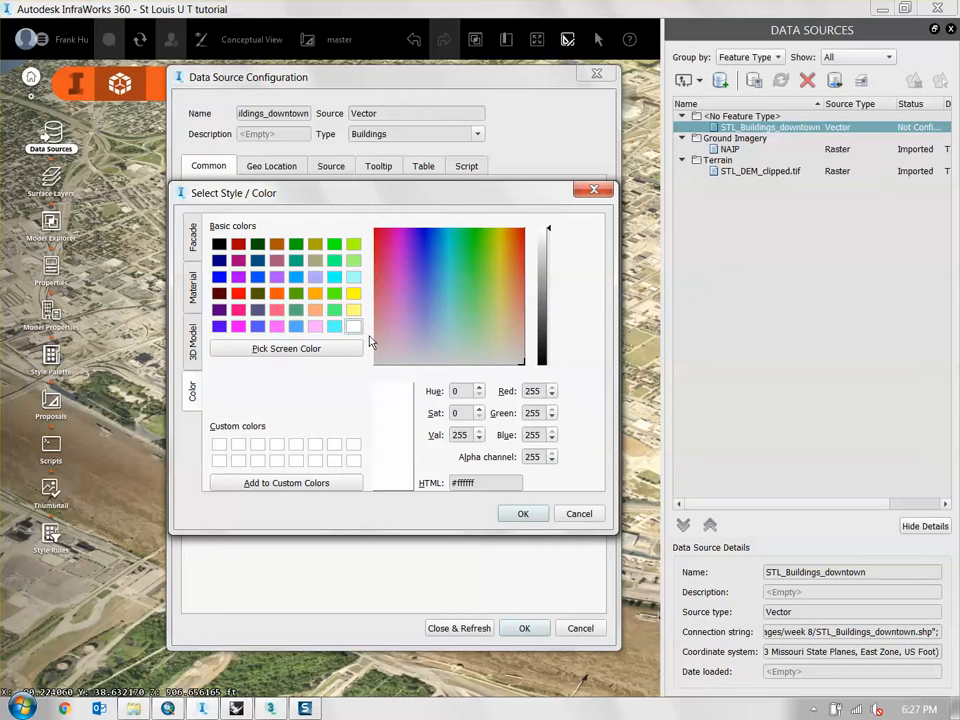
click(530, 514)
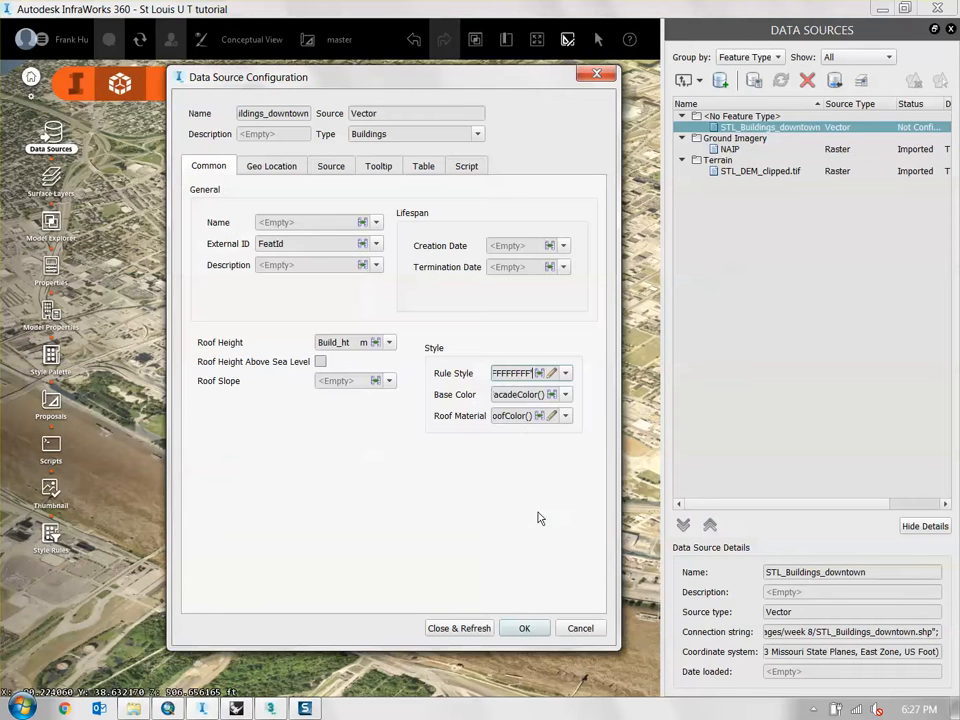
Step: Copy the rule style's white value 'xFFFFFFFF' into Base Color and Roof Material, and import the buildings with a model refresh
drag(533, 374, 317, 371)
click(513, 368)
double_click(513, 369)
double_click(524, 394)
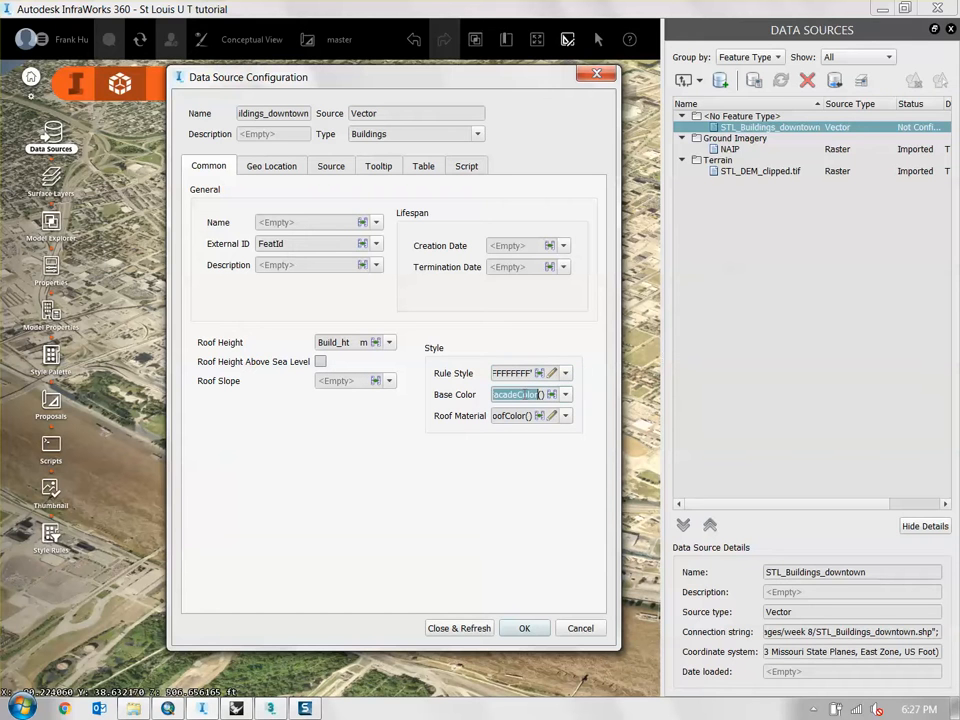
drag(545, 394, 369, 398)
text(xFFFFFFFF')
click(531, 415)
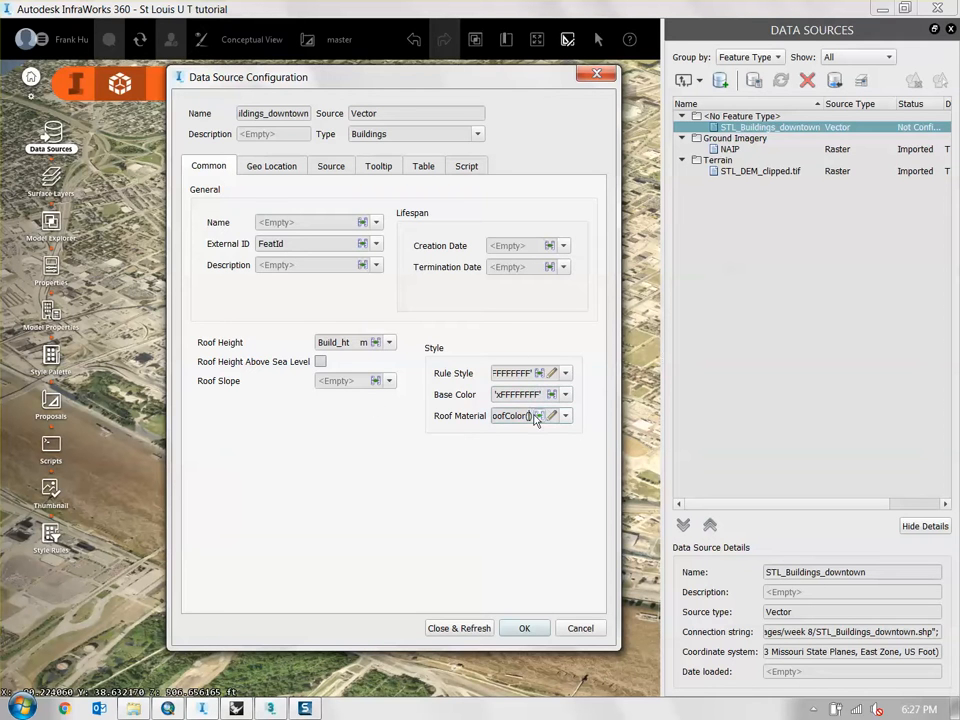
key(ctrl+a)
key(BackSpace)
text(FFFFFFF')
click(459, 628)
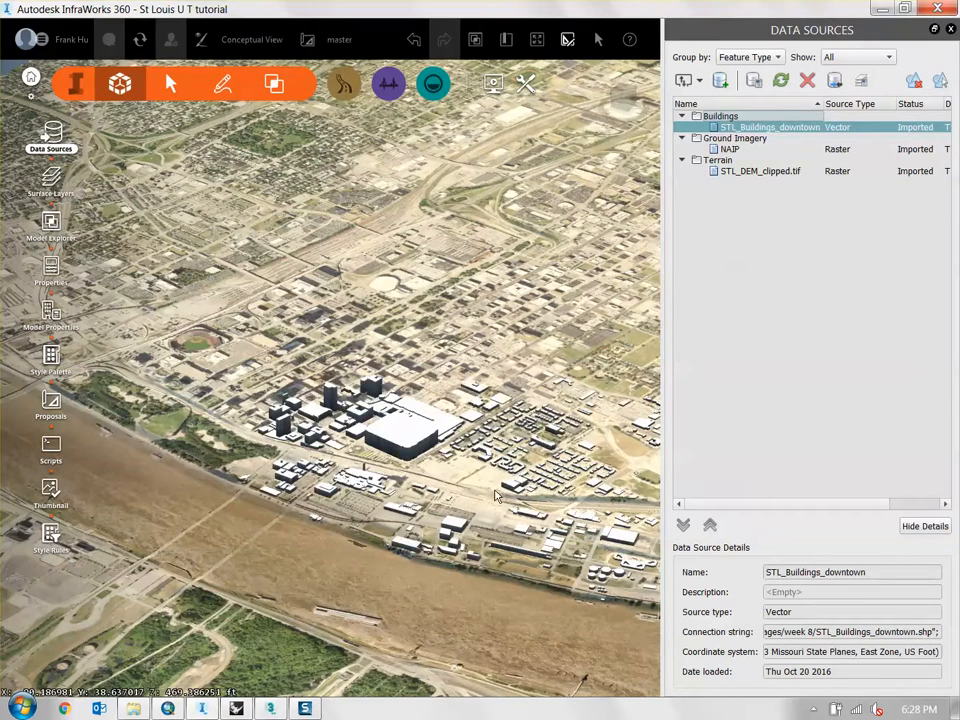
Step: Examine the extruded white buildings across the model, from the outlying neighbourhoods and rail corridor to the downtown towers
drag(492, 508, 625, 472)
drag(326, 522, 172, 402)
drag(415, 440, 443, 404)
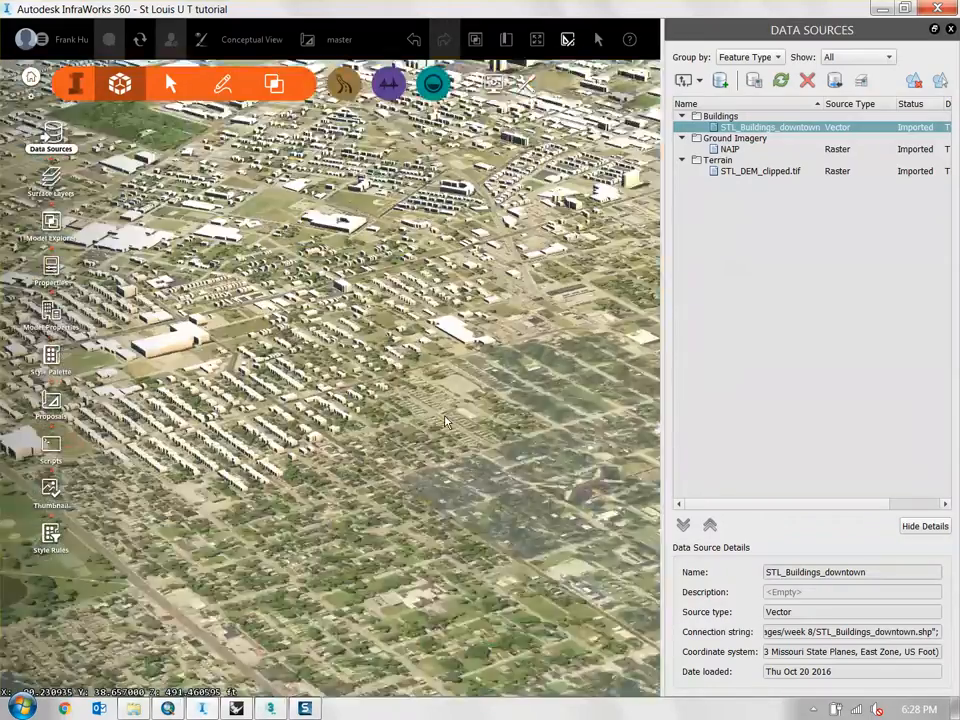
drag(445, 421, 435, 435)
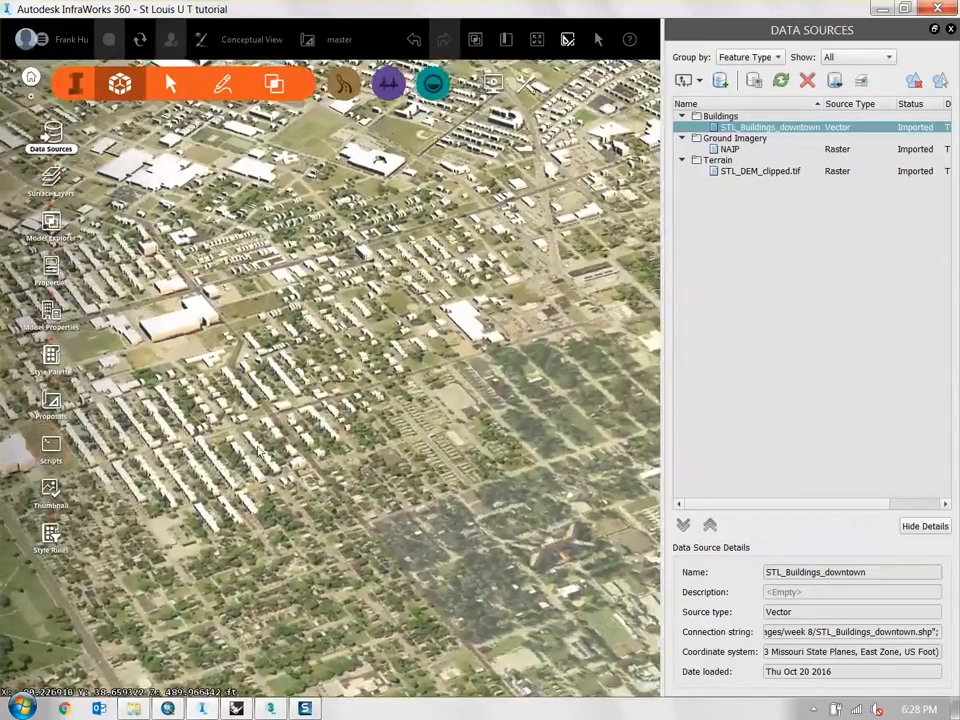
right_drag(190, 300, 450, 505)
drag(400, 400, 475, 410)
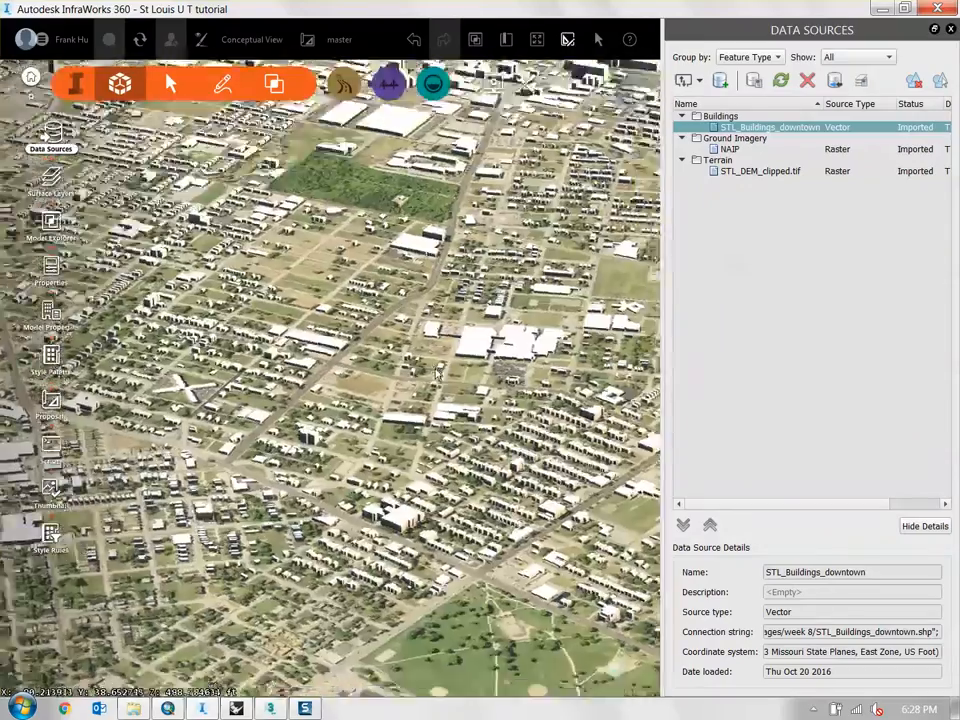
right_drag(390, 320, 530, 415)
drag(530, 415, 405, 425)
right_drag(560, 420, 320, 400)
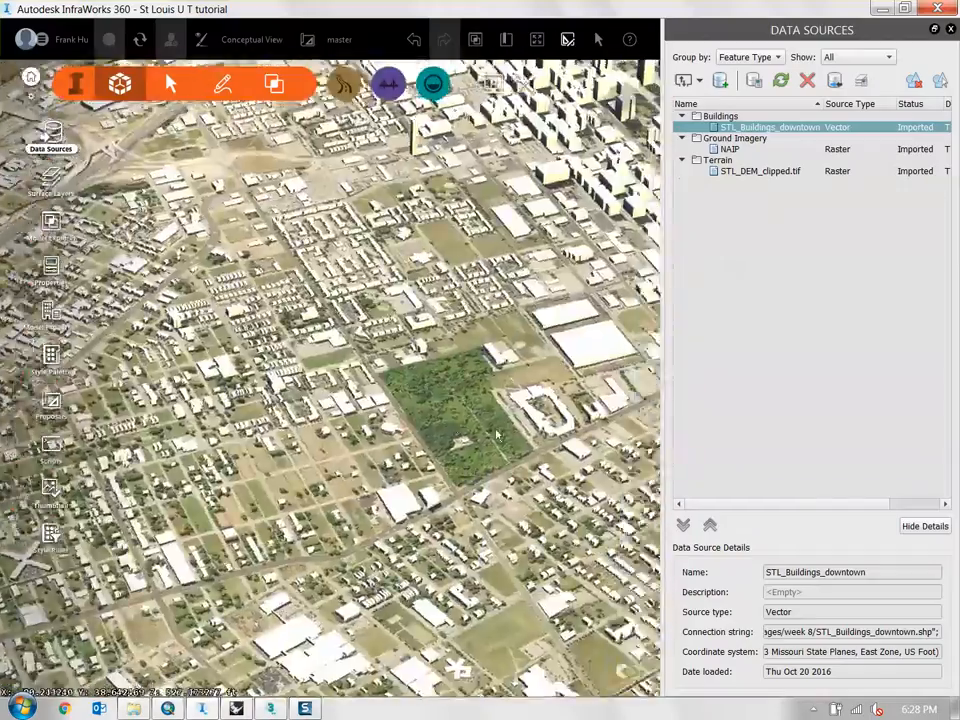
drag(440, 410, 370, 425)
right_drag(590, 460, 360, 455)
drag(430, 405, 365, 430)
right_drag(420, 510, 410, 405)
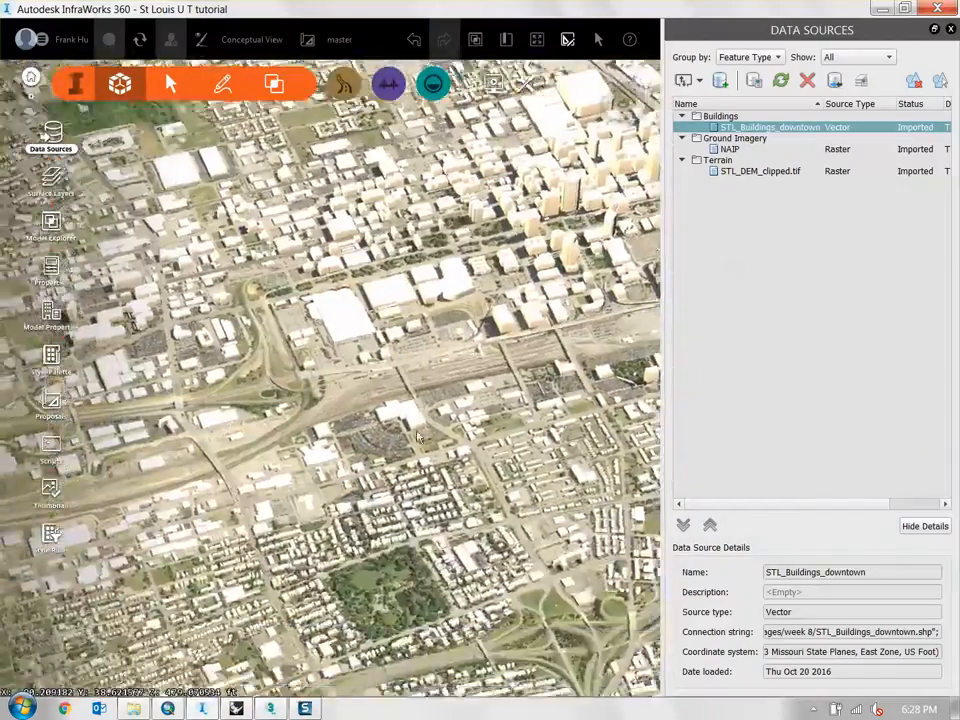
drag(430, 395, 407, 429)
right_drag(440, 432, 285, 420)
drag(475, 515, 462, 420)
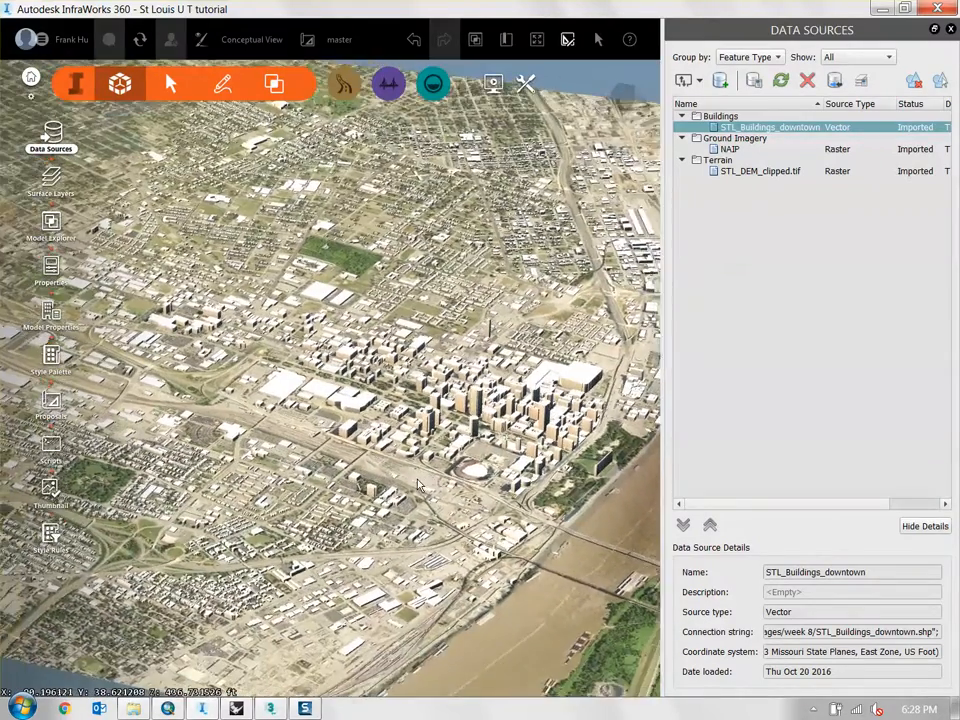
drag(418, 485, 364, 495)
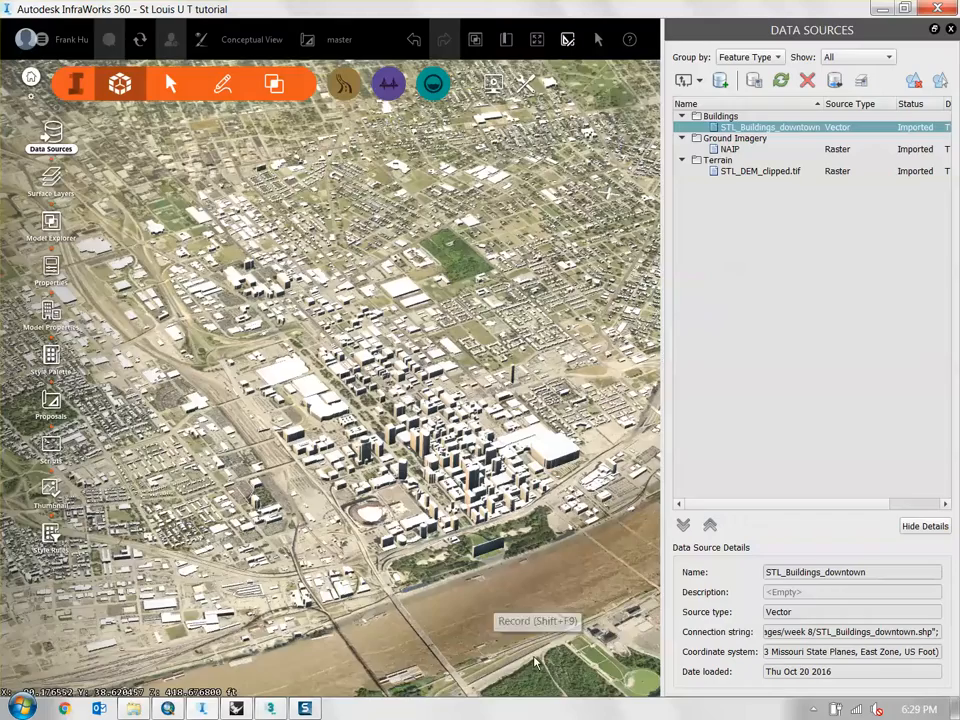
Step: Inspect the downtown towers and the slab-shaped building in the riverfront park at close range
right_drag(572, 573, 386, 443)
scroll(421, 440, up, 3)
right_drag(262, 385, 600, 465)
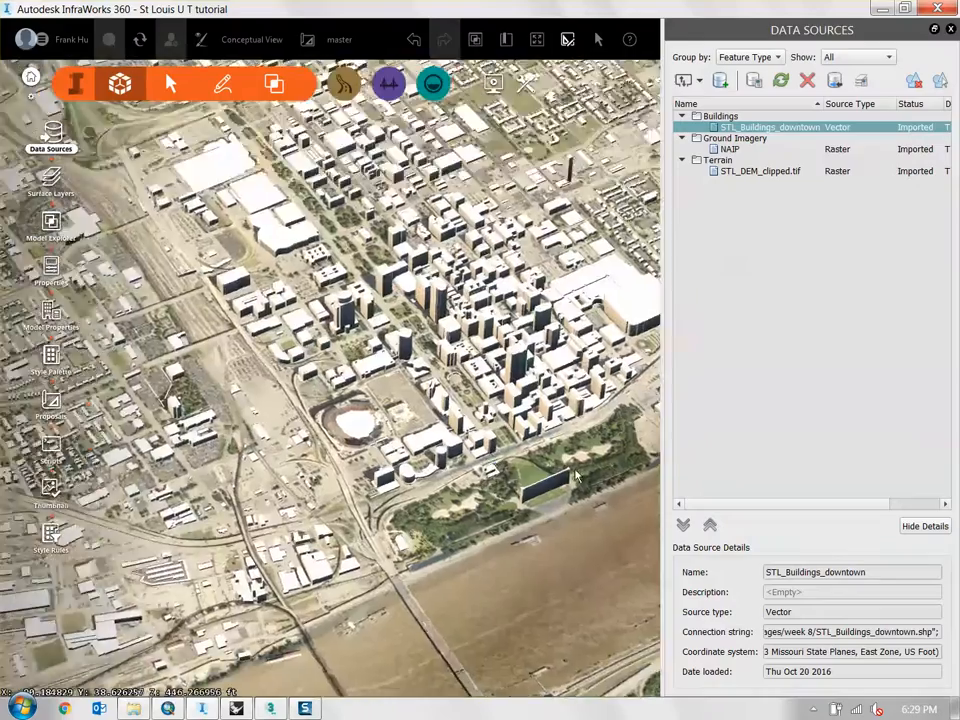
drag(600, 465, 462, 598)
scroll(462, 598, up, 5)
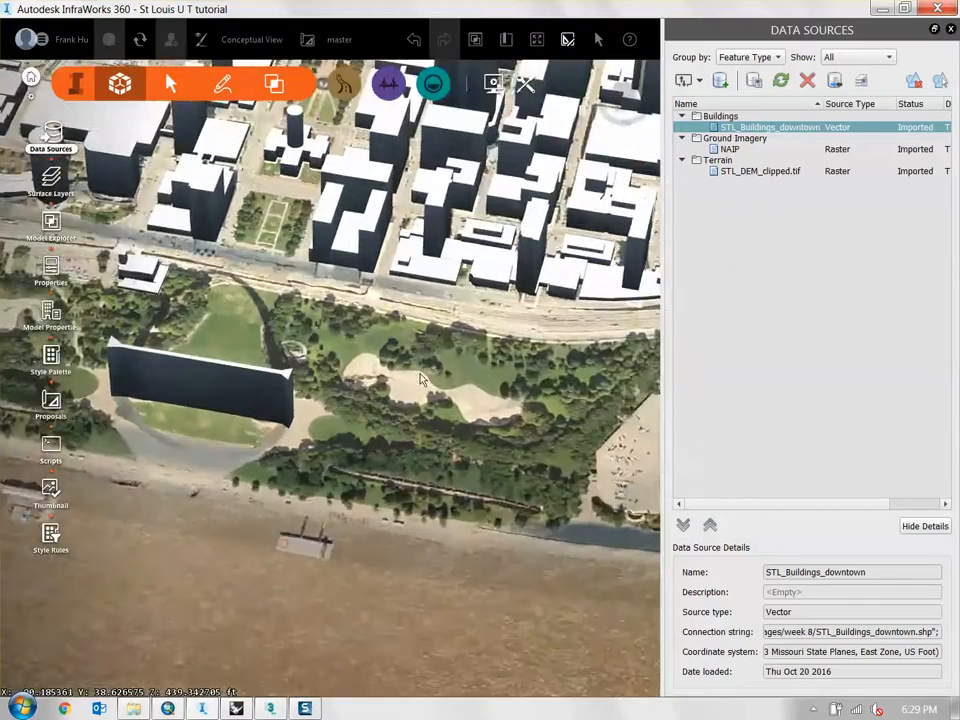
Step: Delete the slab-shaped building standing on the riverfront park lawn
right_drag(280, 395, 470, 377)
drag(470, 377, 381, 326)
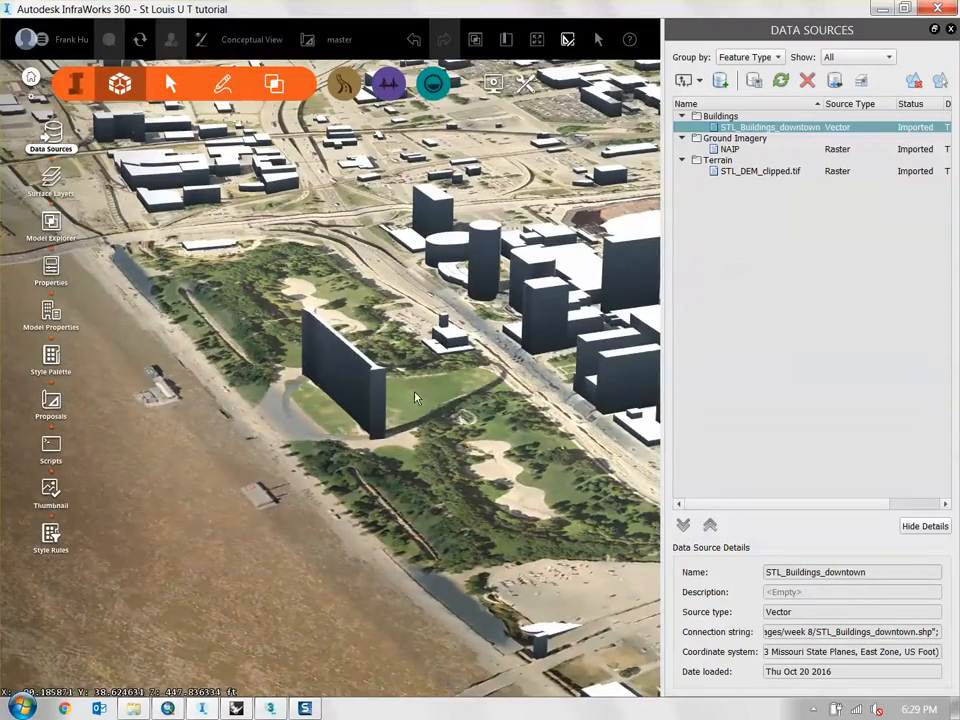
drag(442, 451, 432, 389)
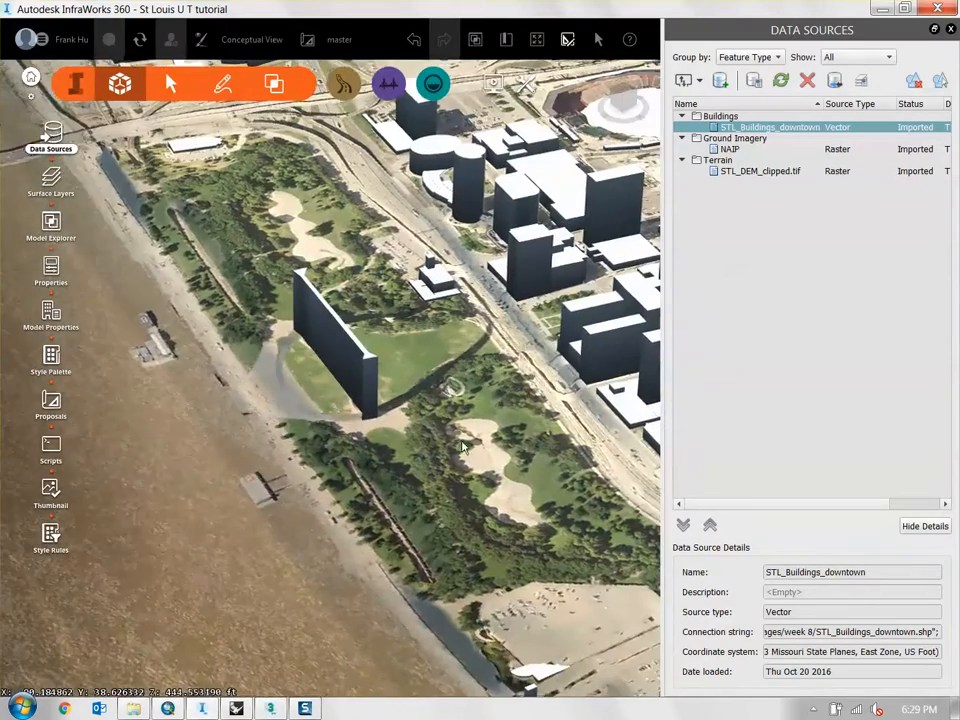
right_drag(432, 389, 376, 368)
drag(376, 368, 428, 389)
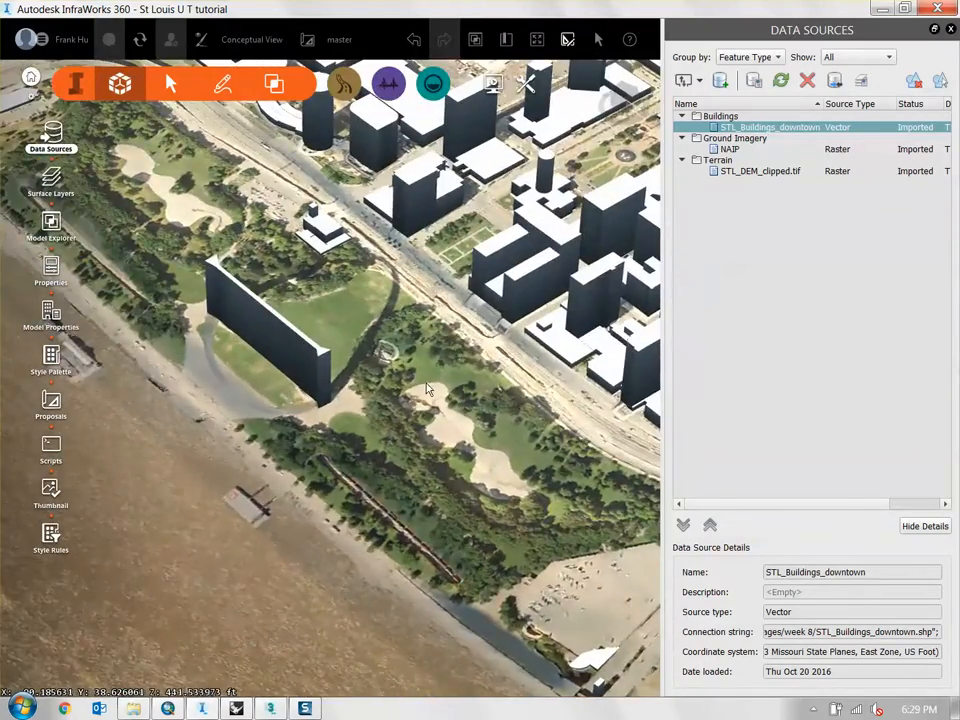
right_drag(422, 358, 422, 422)
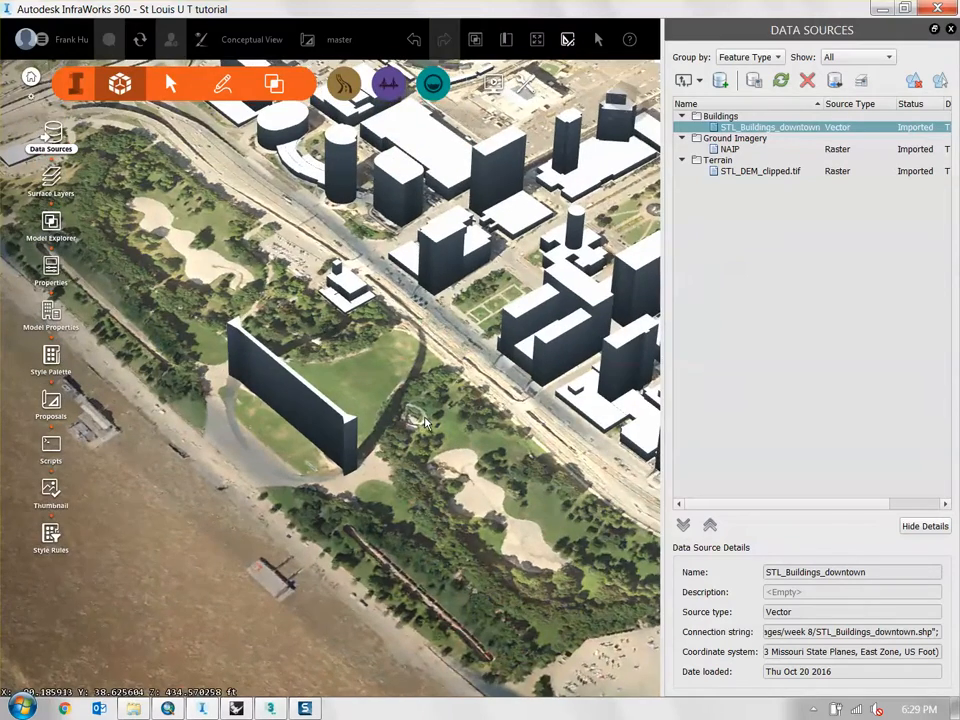
drag(425, 423, 396, 438)
drag(457, 491, 411, 456)
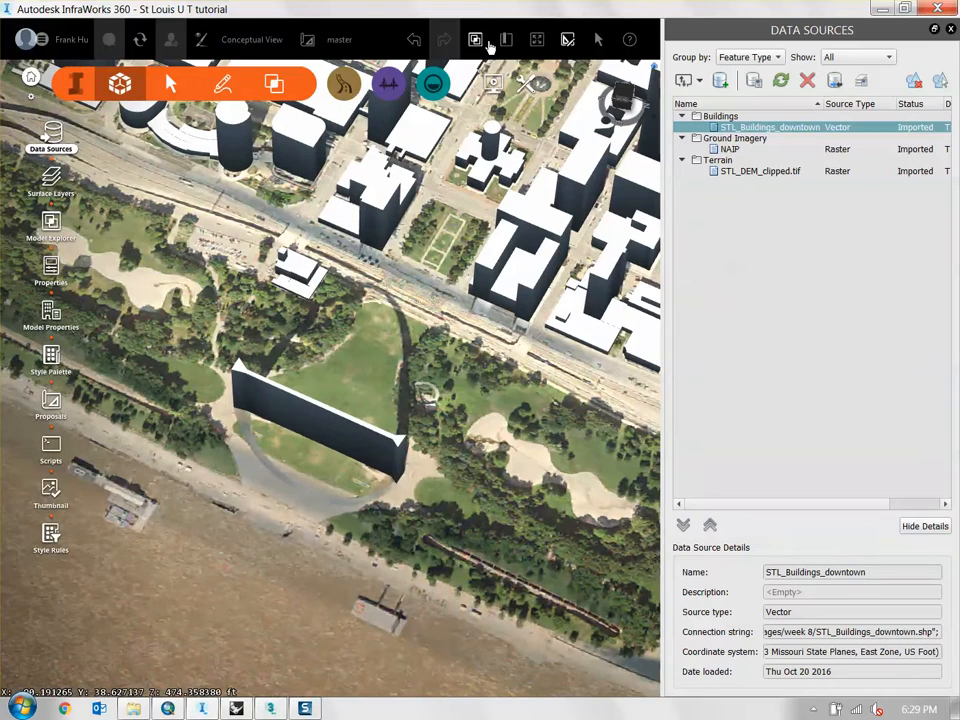
click(380, 438)
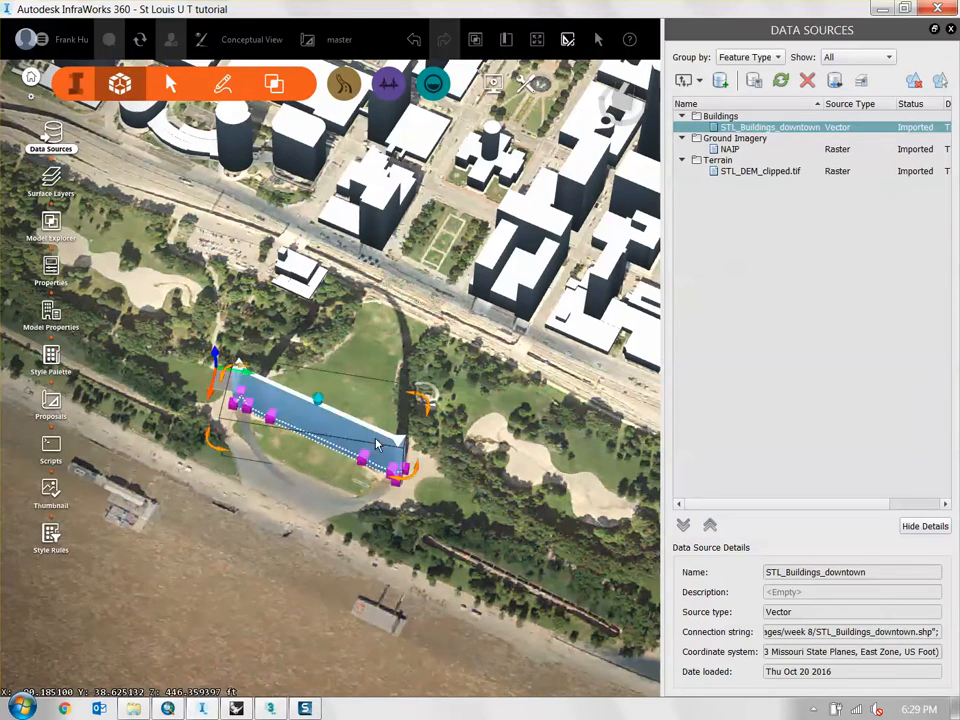
drag(486, 516, 465, 492)
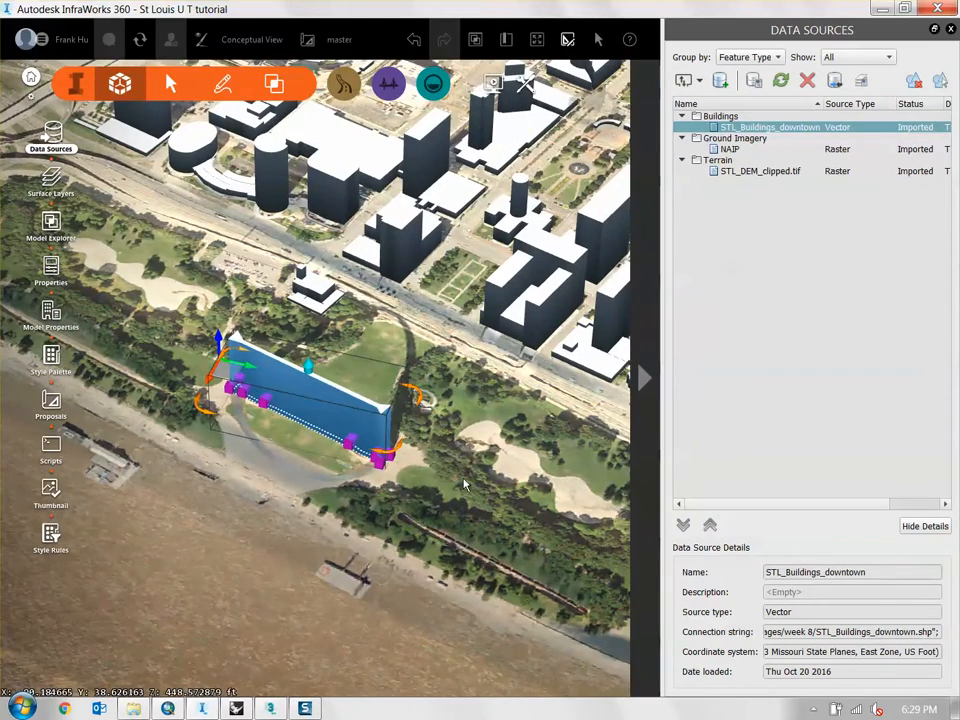
key(Delete)
middle_drag(448, 418, 454, 455)
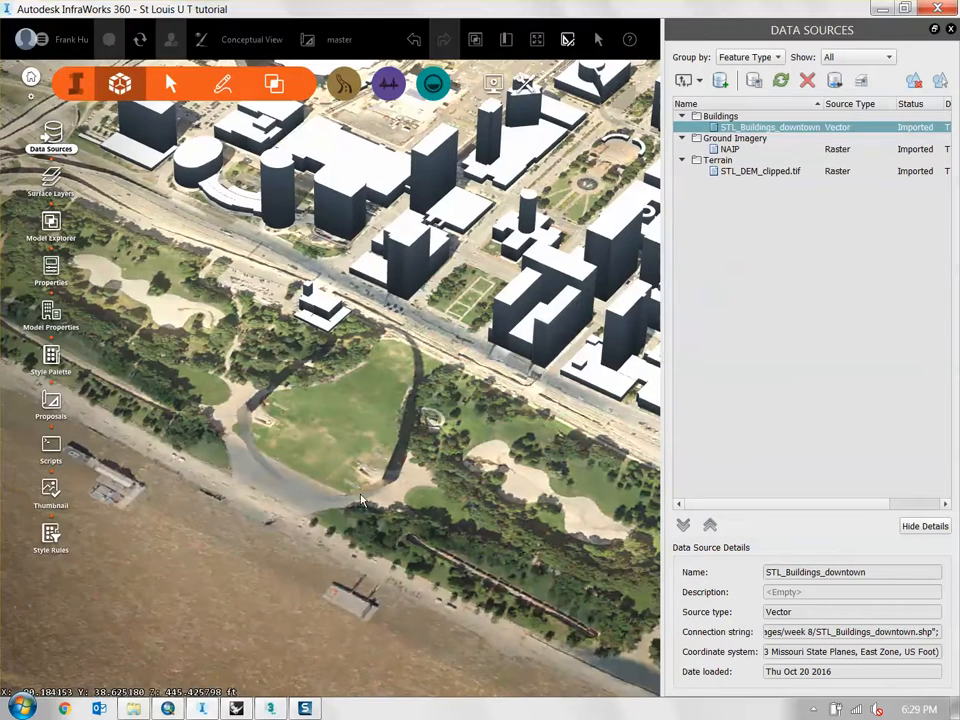
Step: Add arch.obj from the SKP folder as a 3D Model data source
click(700, 81)
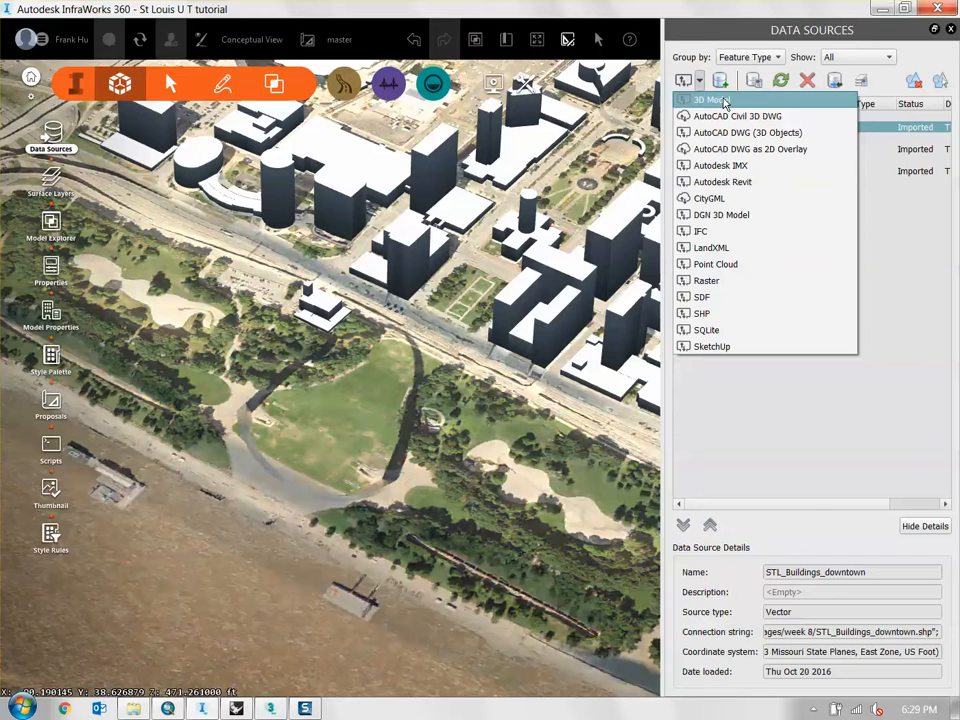
click(712, 100)
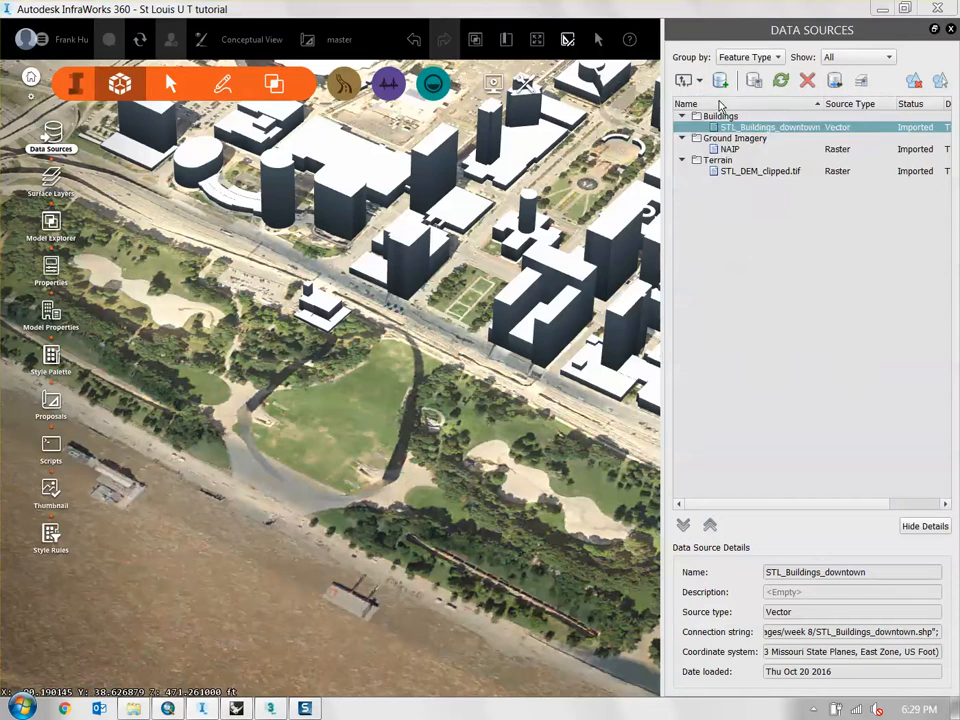
double_click(228, 176)
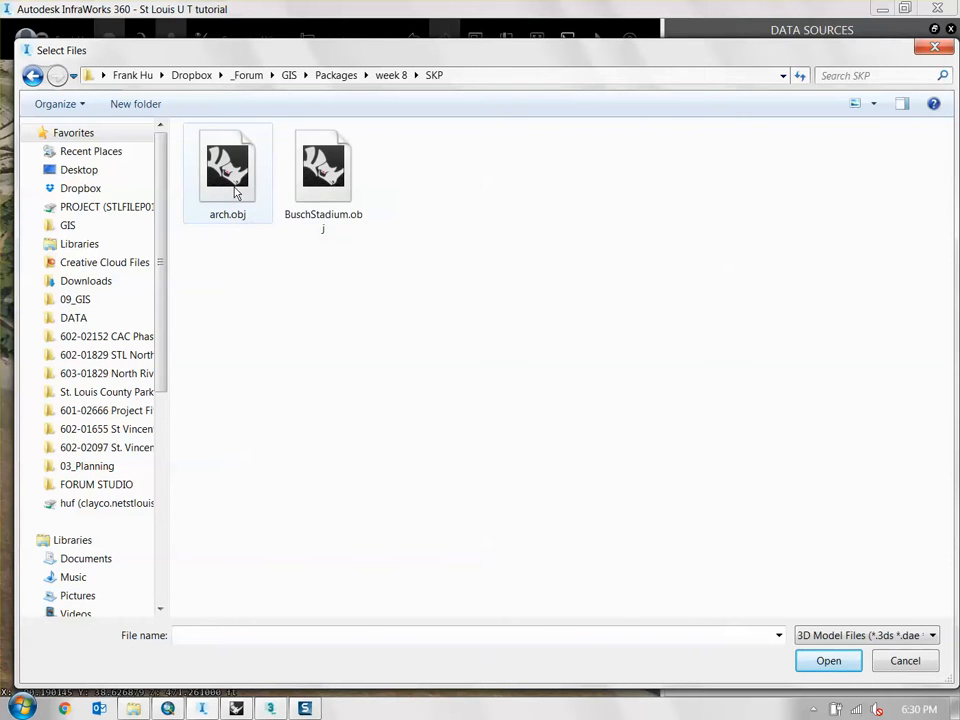
double_click(236, 193)
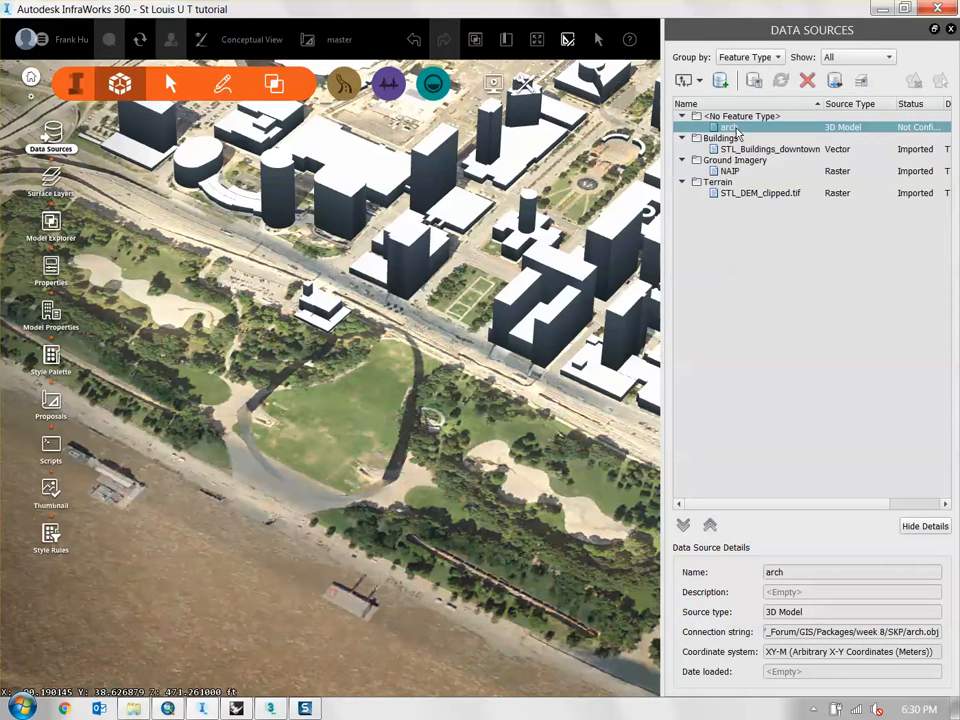
Step: Set the arch data source's type to Buildings and check the model's orientation in its 3D preview
double_click(728, 127)
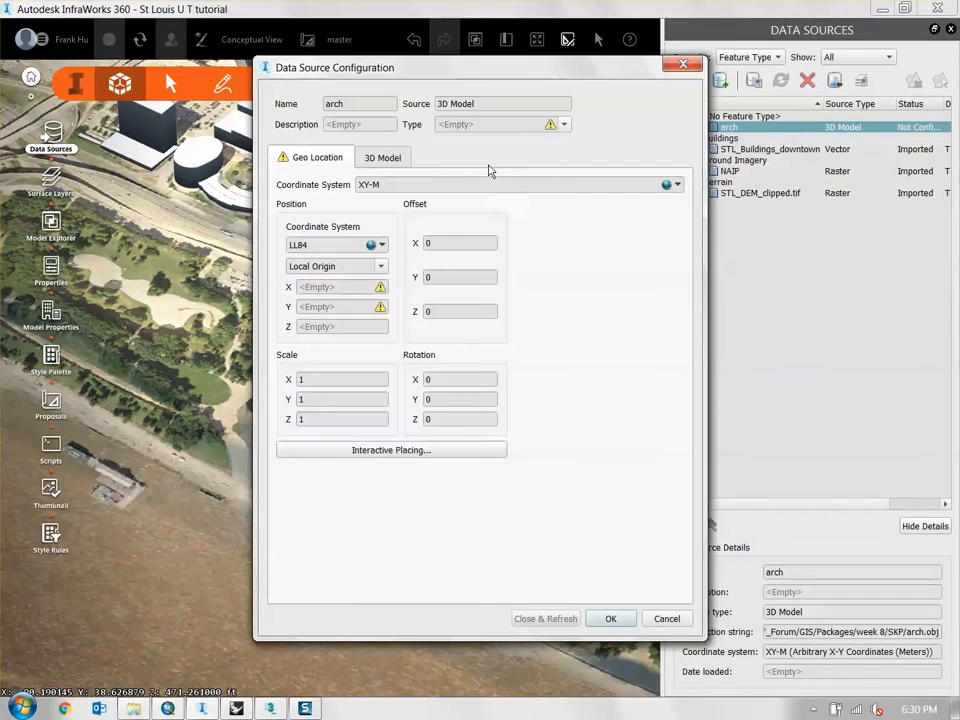
click(565, 125)
click(502, 149)
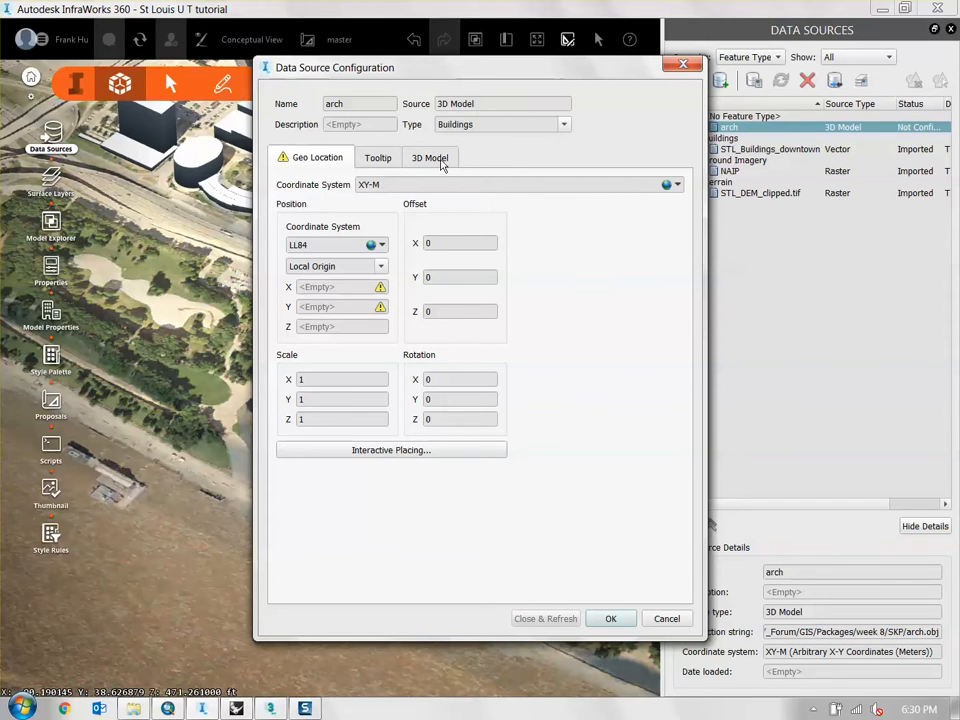
click(440, 162)
drag(516, 491, 467, 467)
scroll(516, 516, up, 5)
click(318, 158)
drag(427, 68, 615, 74)
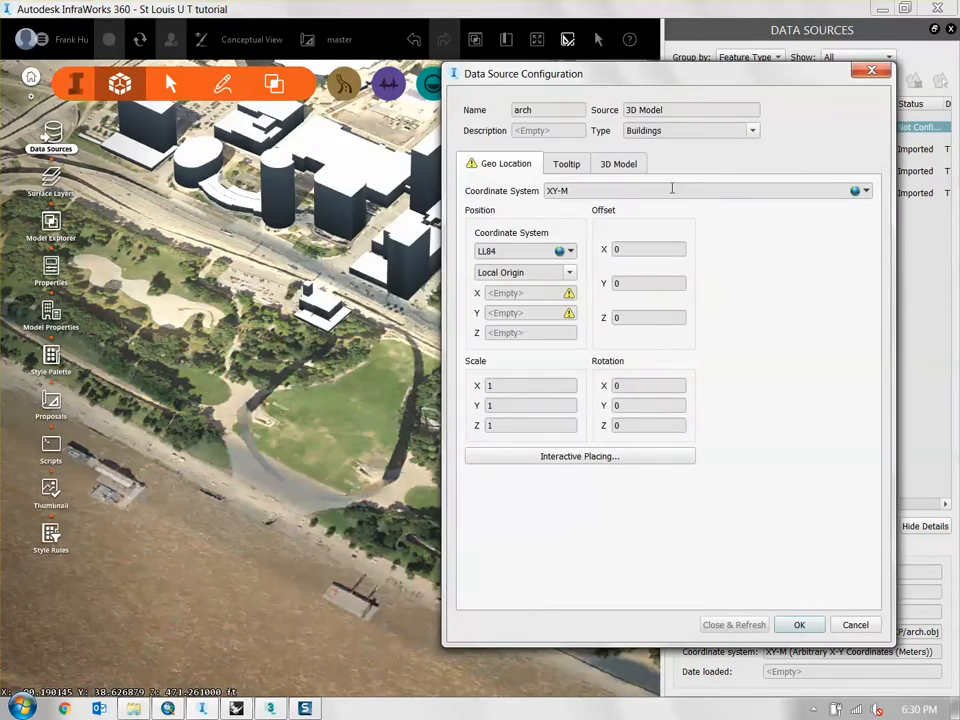
Step: Place the arch interactively on the riverfront park lawn, keeping coordinate system XY-M, and import it with a model refresh
click(575, 190)
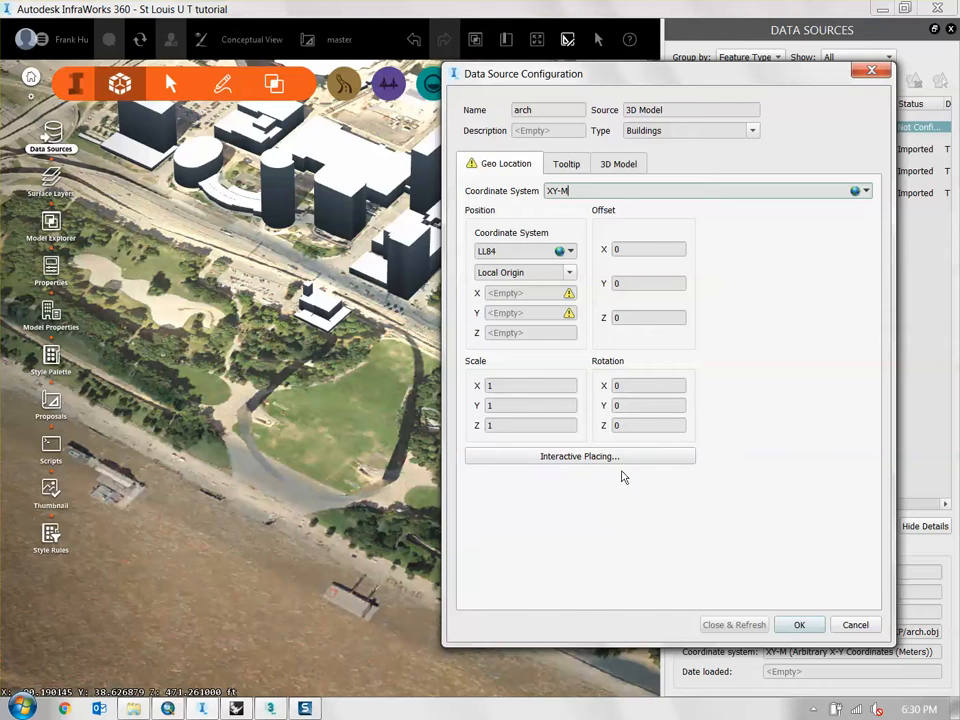
click(583, 461)
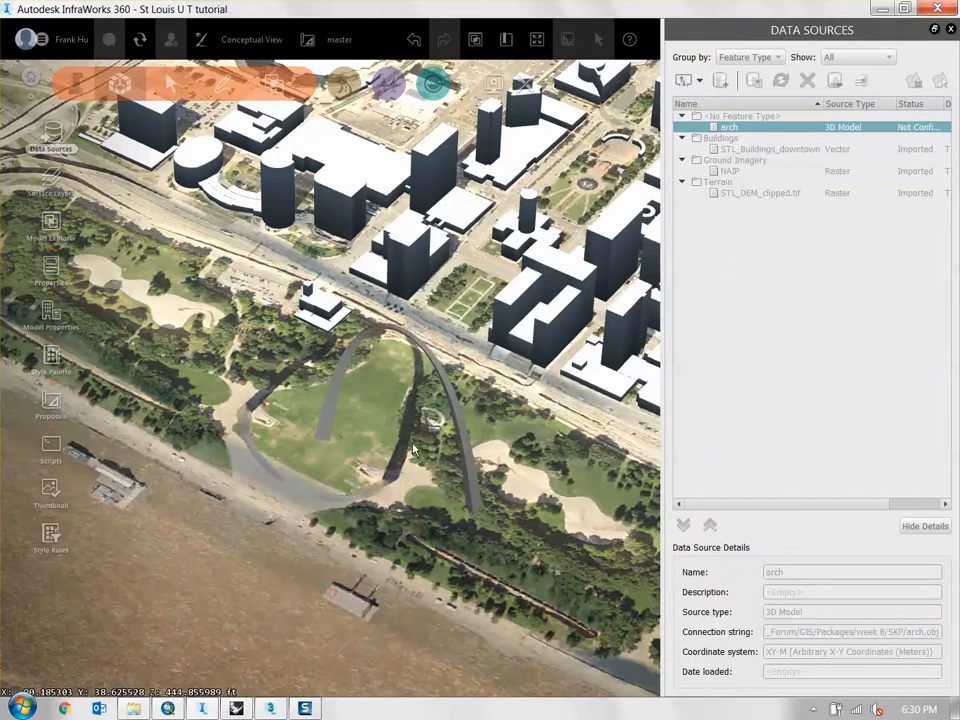
mouse_move(408, 400)
mouse_down()
mouse_move(363, 367)
mouse_move(332, 362)
mouse_move(452, 418)
mouse_move(424, 398)
mouse_up()
drag(356, 436, 387, 492)
drag(393, 422, 388, 409)
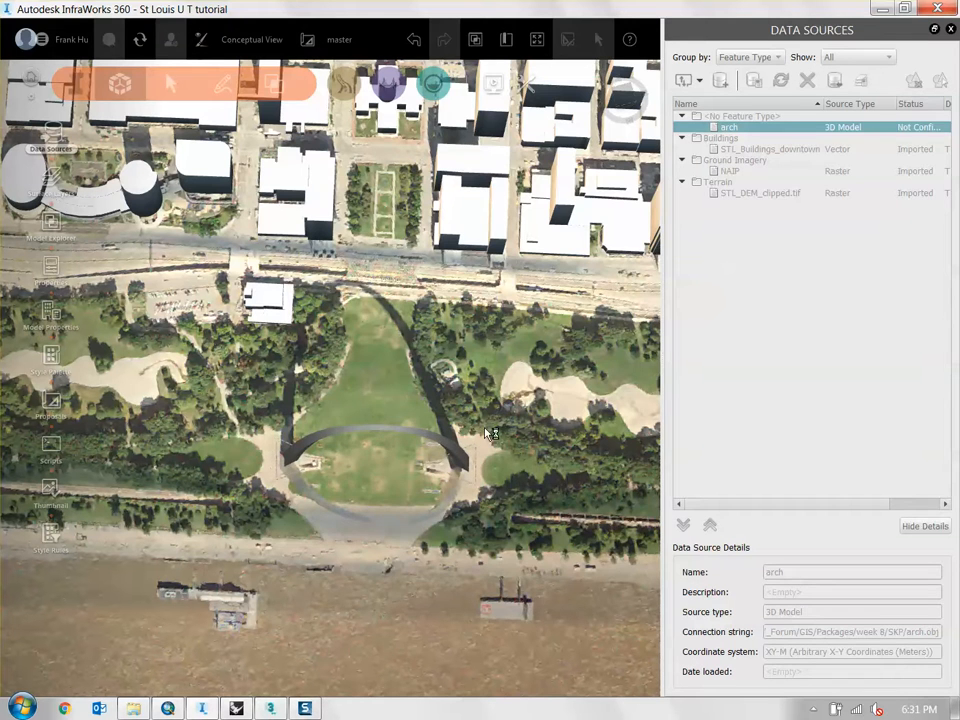
click(376, 423)
click(548, 618)
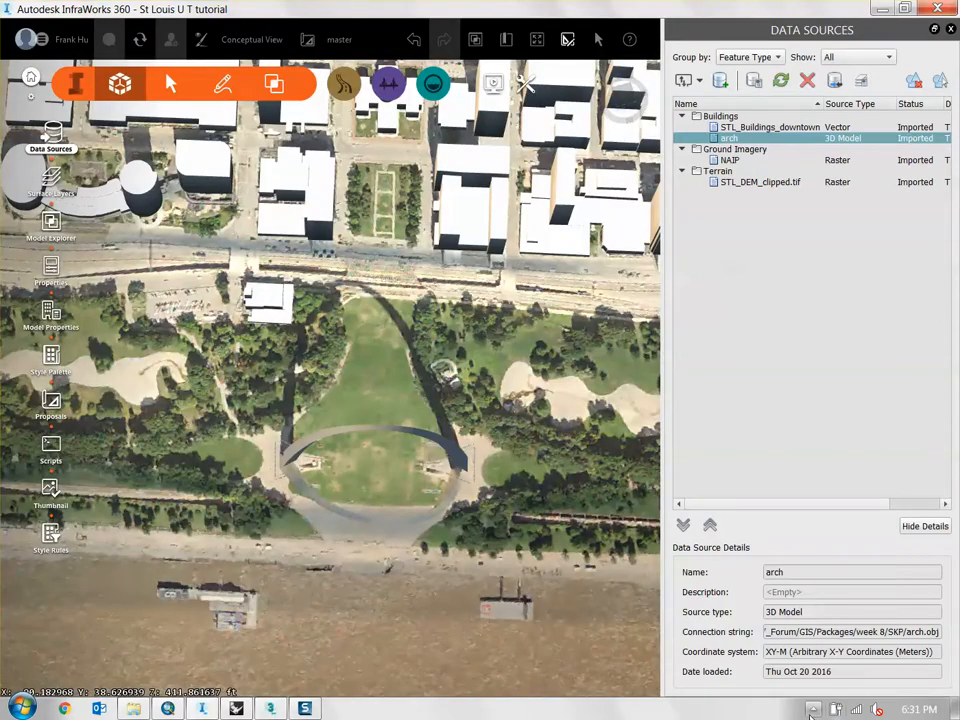
click(810, 715)
click(810, 715)
Step: Select the placed arch and fine-tune its position over the leg pads beside the park lawn
drag(534, 488, 333, 377)
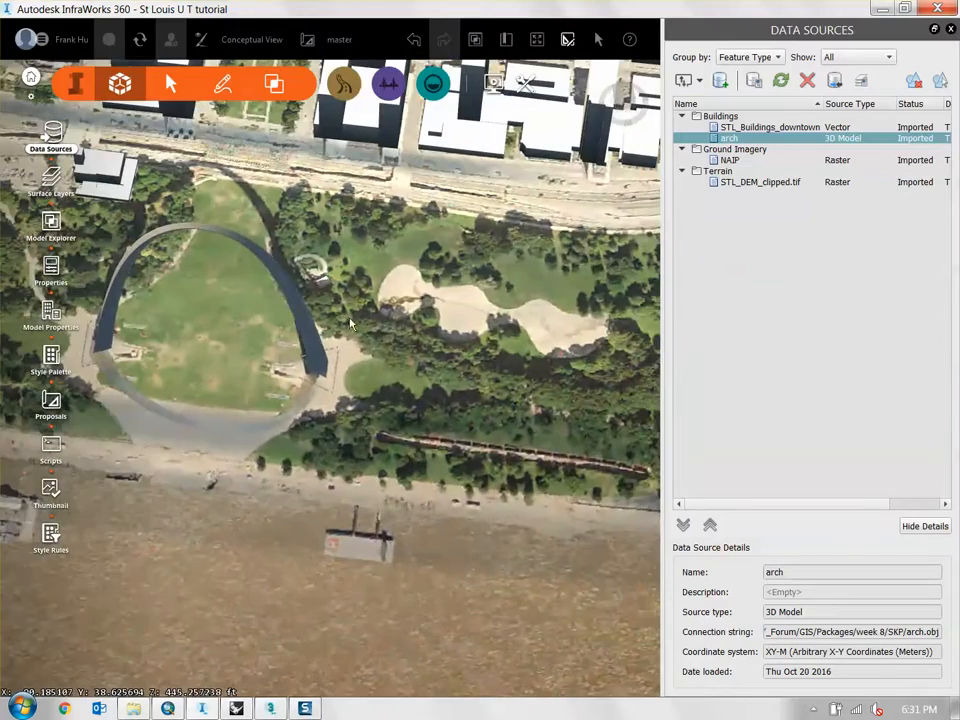
middle_drag(350, 323, 420, 380)
click(419, 380)
drag(370, 427, 332, 474)
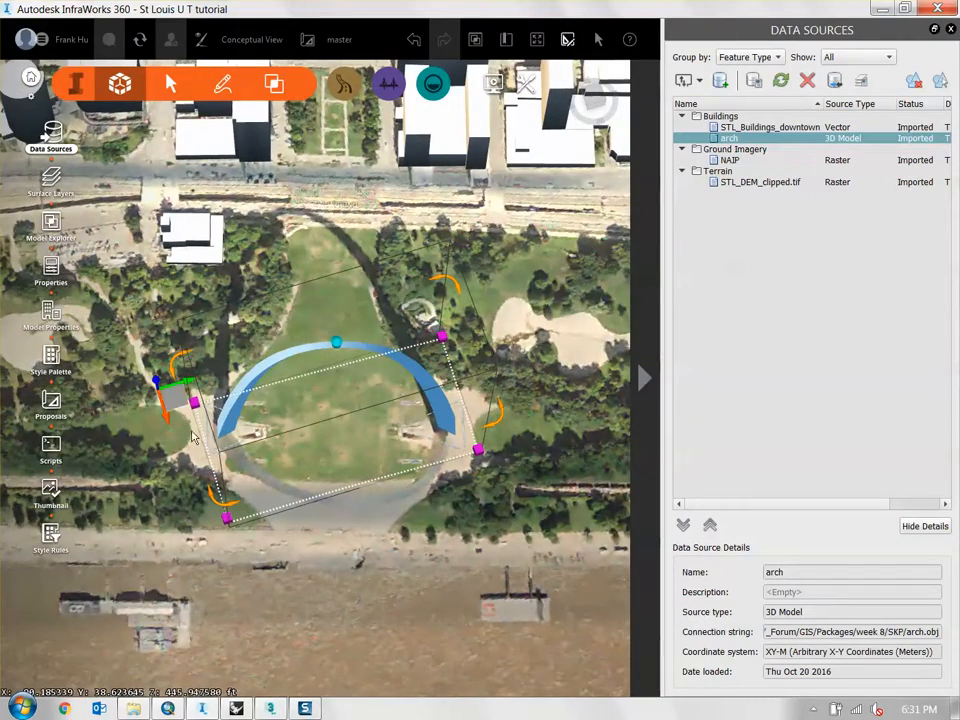
drag(193, 437, 164, 396)
drag(392, 567, 371, 466)
scroll(198, 325, up, 3)
middle_drag(198, 325, 397, 340)
drag(400, 343, 400, 346)
drag(287, 345, 330, 440)
middle_drag(640, 490, 478, 543)
scroll(450, 496, down, 1)
click(535, 515)
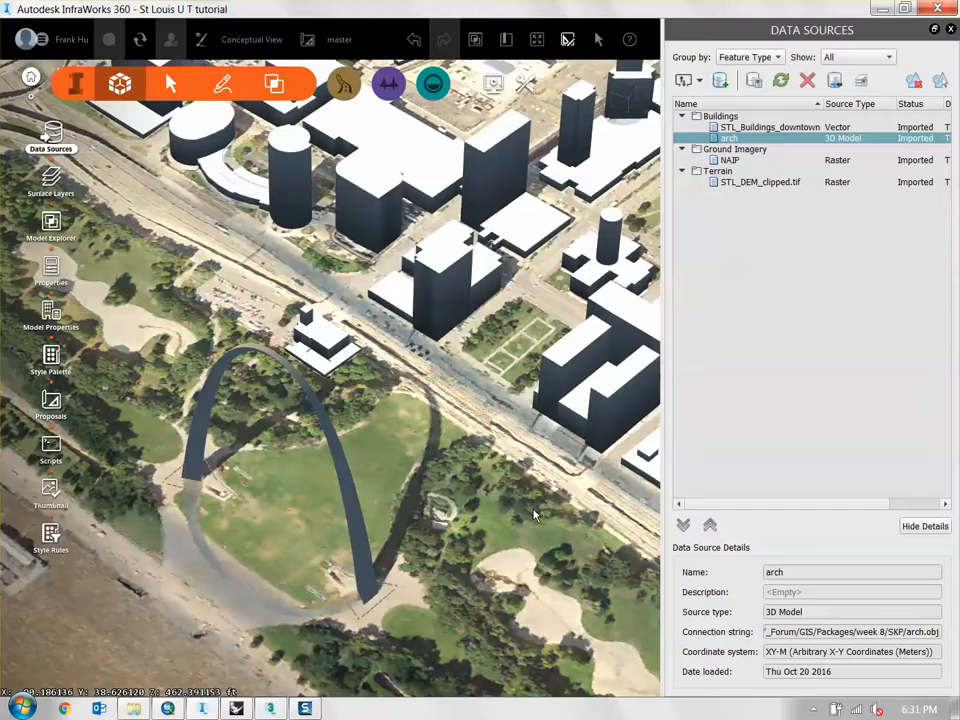
Step: Add BuschStadium.obj from the SKP folder as a 3D Model data source, with the ballpark southwest of downtown in view
drag(530, 527, 572, 510)
scroll(400, 330, down, 2)
middle_drag(400, 330, 548, 331)
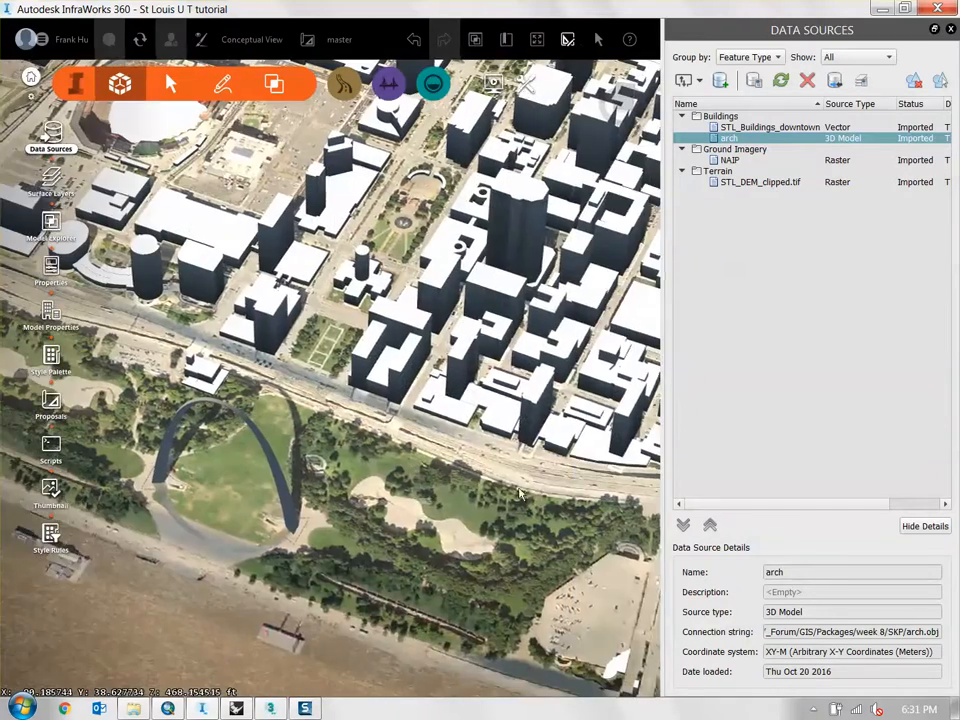
drag(316, 357, 405, 466)
middle_drag(405, 466, 441, 461)
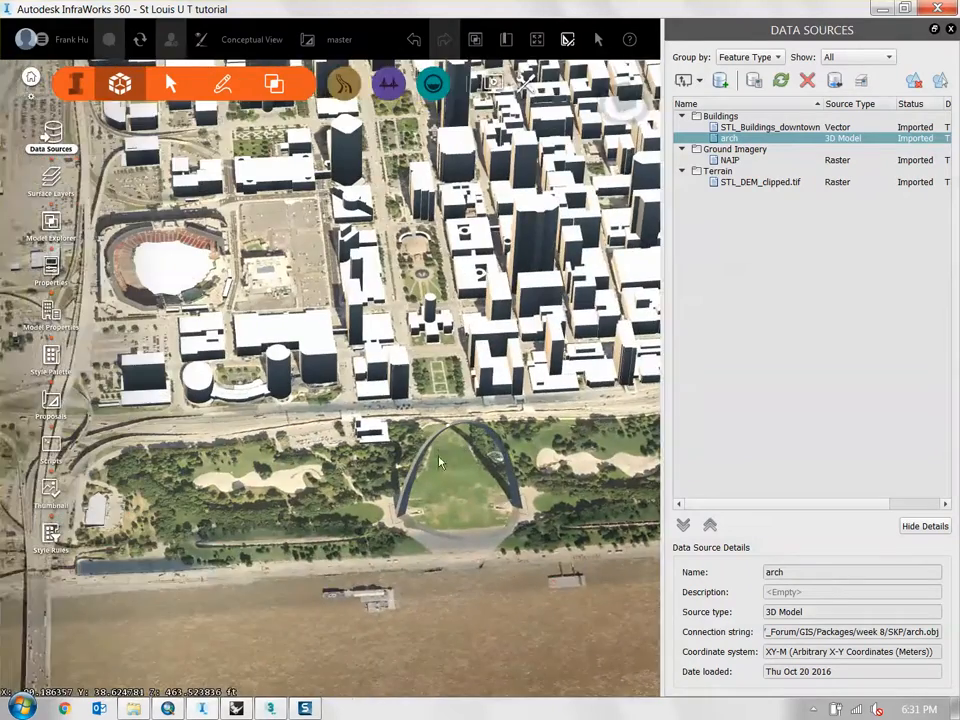
mouse_move(324, 468)
middle_down()
mouse_move(555, 480)
mouse_move(480, 486)
middle_up()
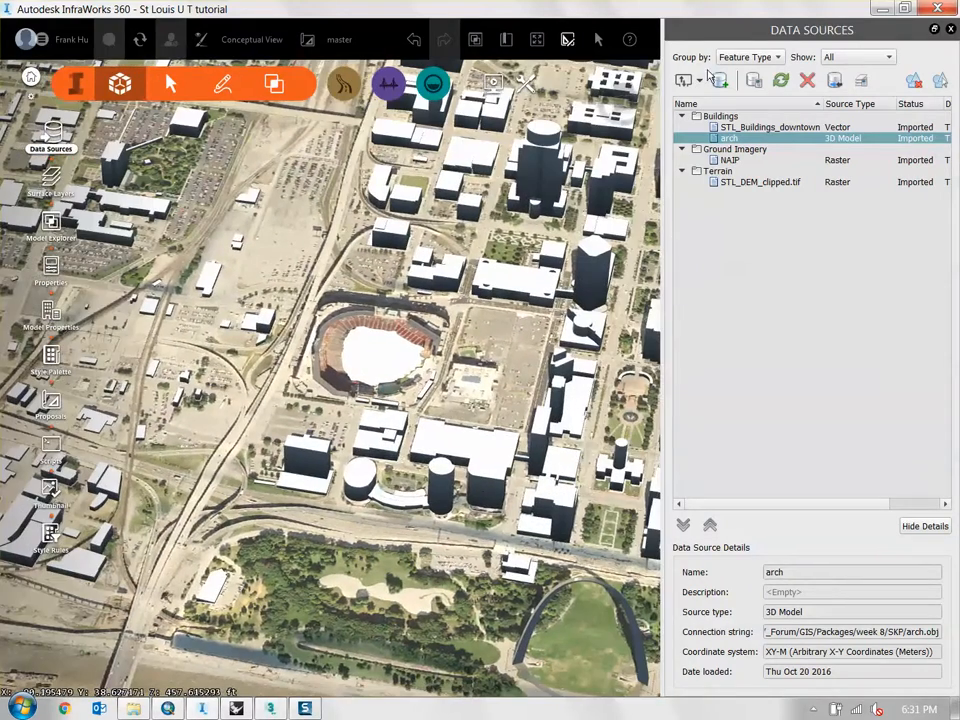
click(701, 81)
click(711, 99)
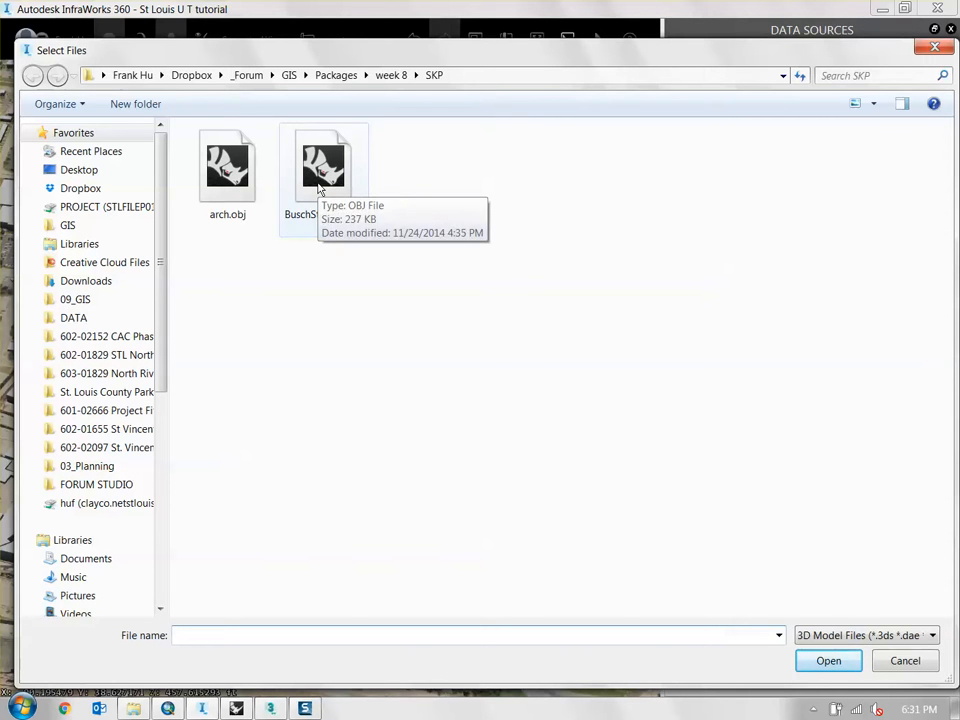
double_click(331, 185)
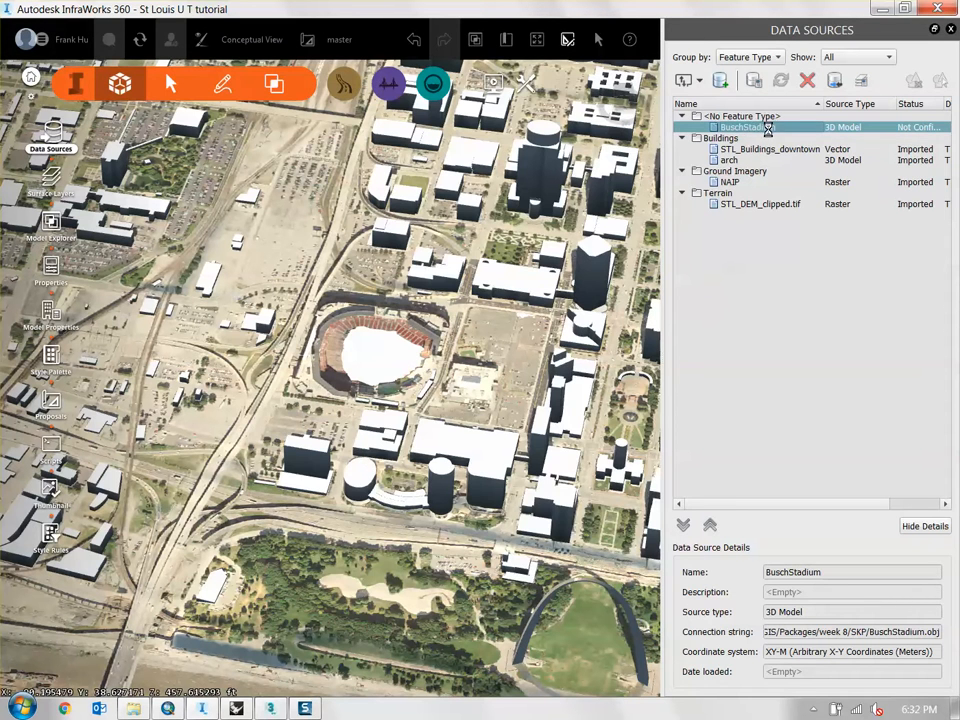
Step: Configure the BuschStadium source as type Buildings, enable Flip Y and Z, and check the stadium's upright orientation in the preview
double_click(767, 128)
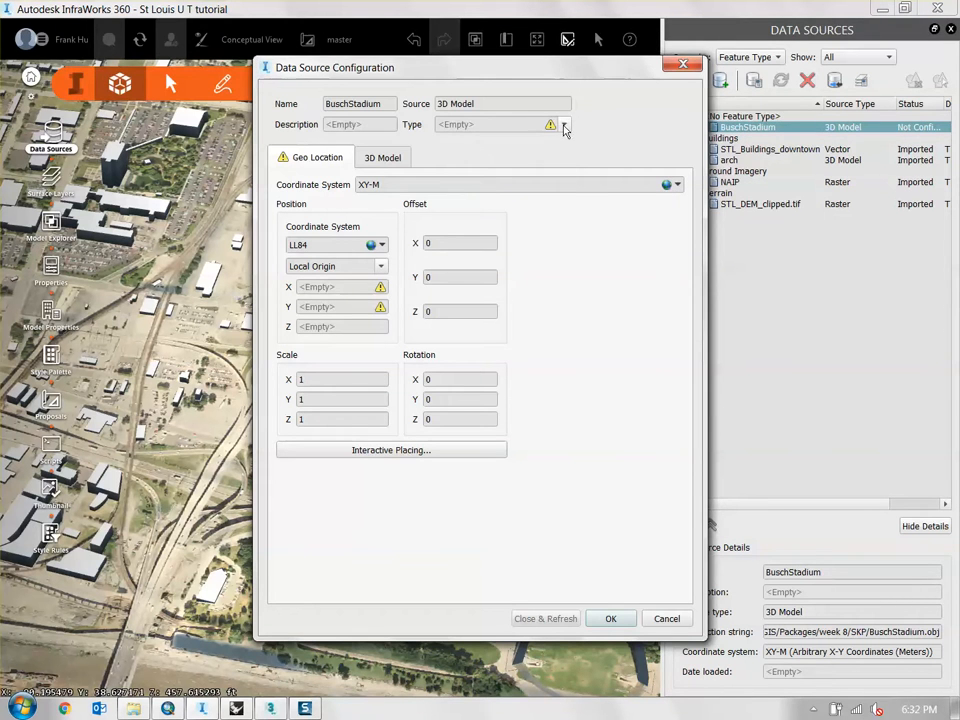
click(564, 124)
click(500, 148)
click(429, 157)
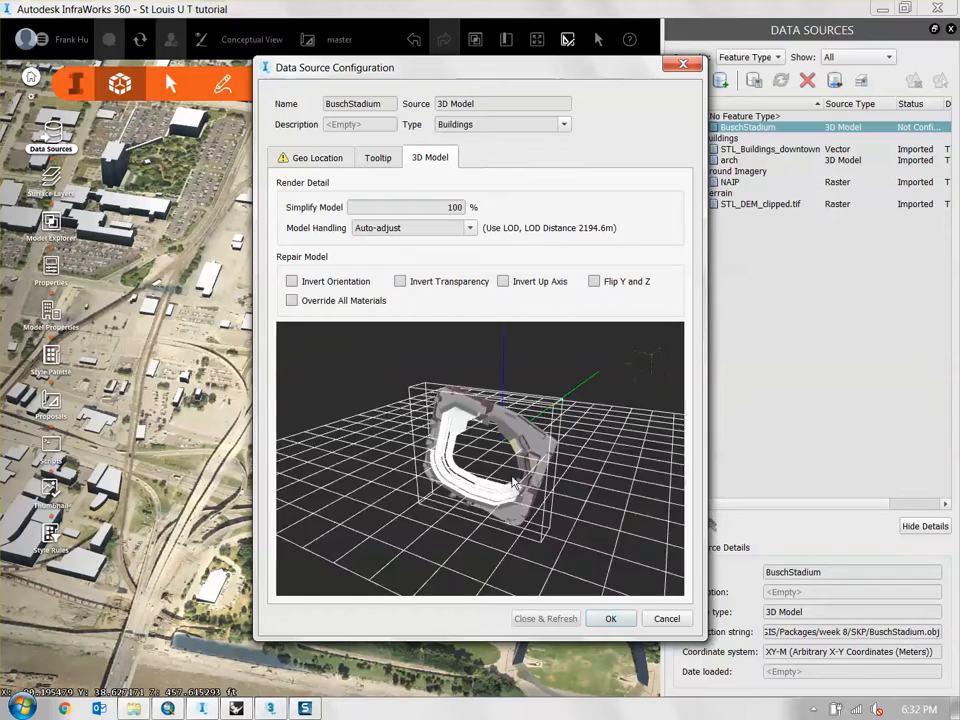
drag(513, 484, 501, 451)
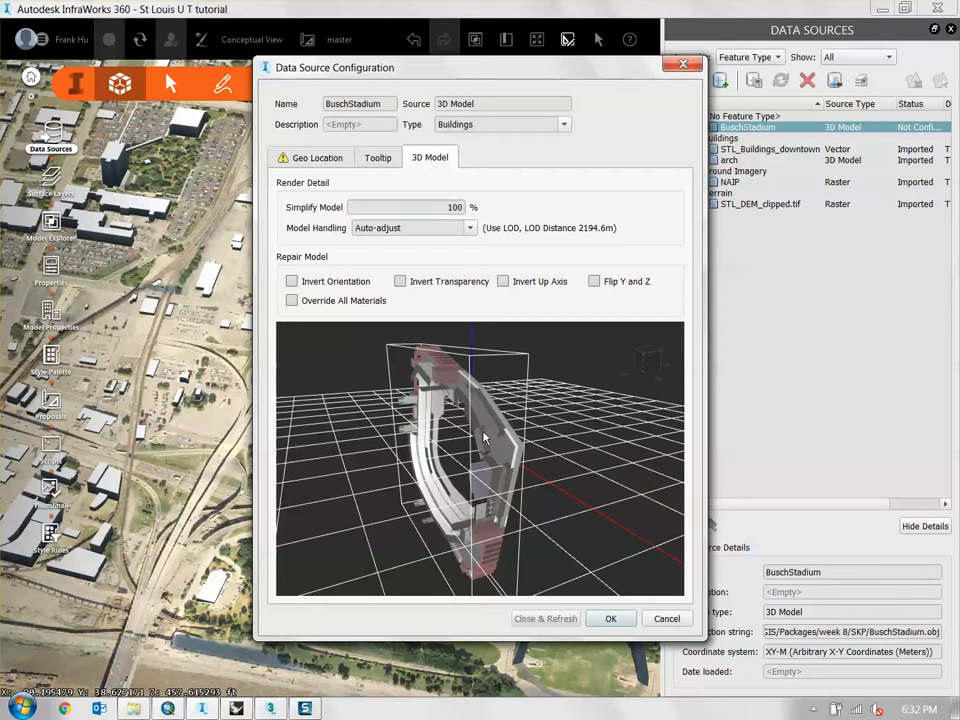
click(594, 281)
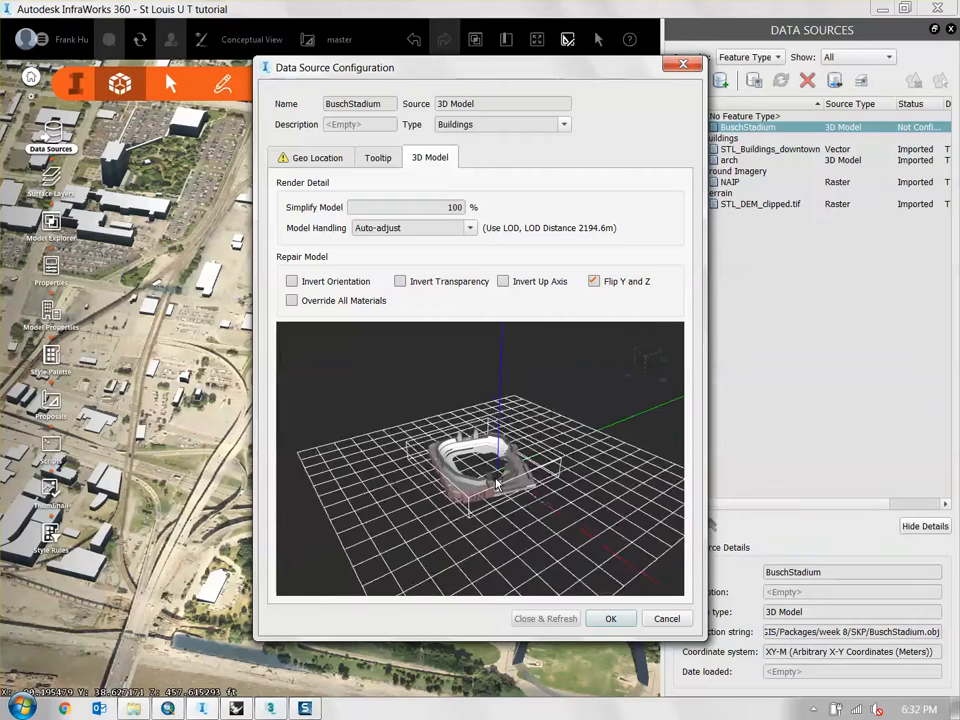
mouse_move(536, 489)
mouse_down()
mouse_move(551, 523)
mouse_move(531, 510)
mouse_up()
scroll(466, 501, up, 1)
scroll(466, 501, up, 4)
drag(466, 501, 431, 471)
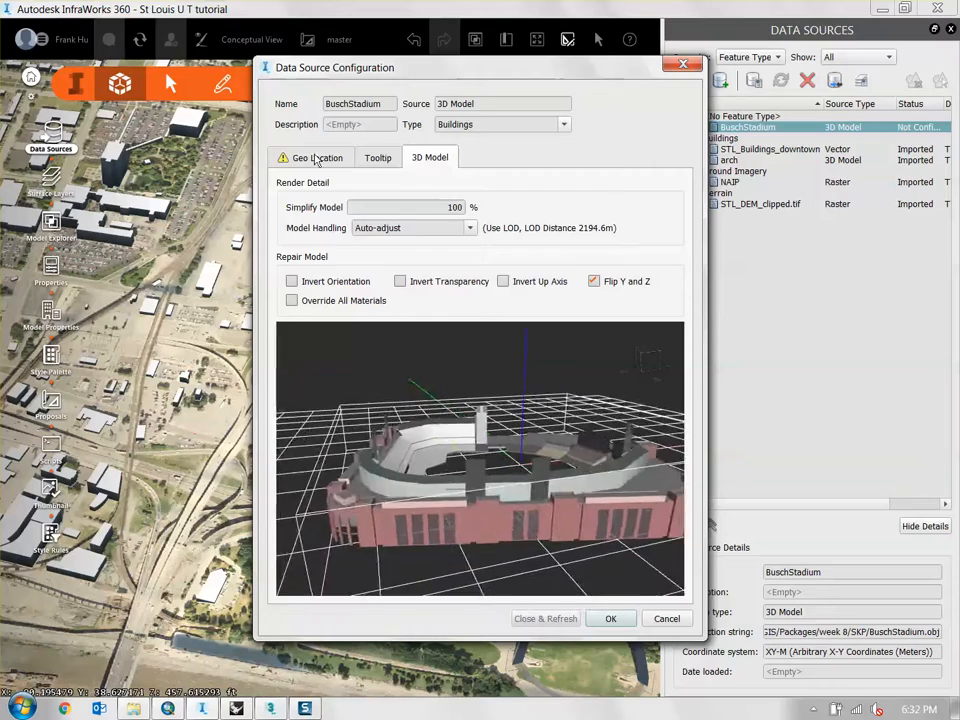
Step: Place the stadium interactively over the ballpark site, keeping coordinate system XY-M, and import it with a model refresh
click(317, 158)
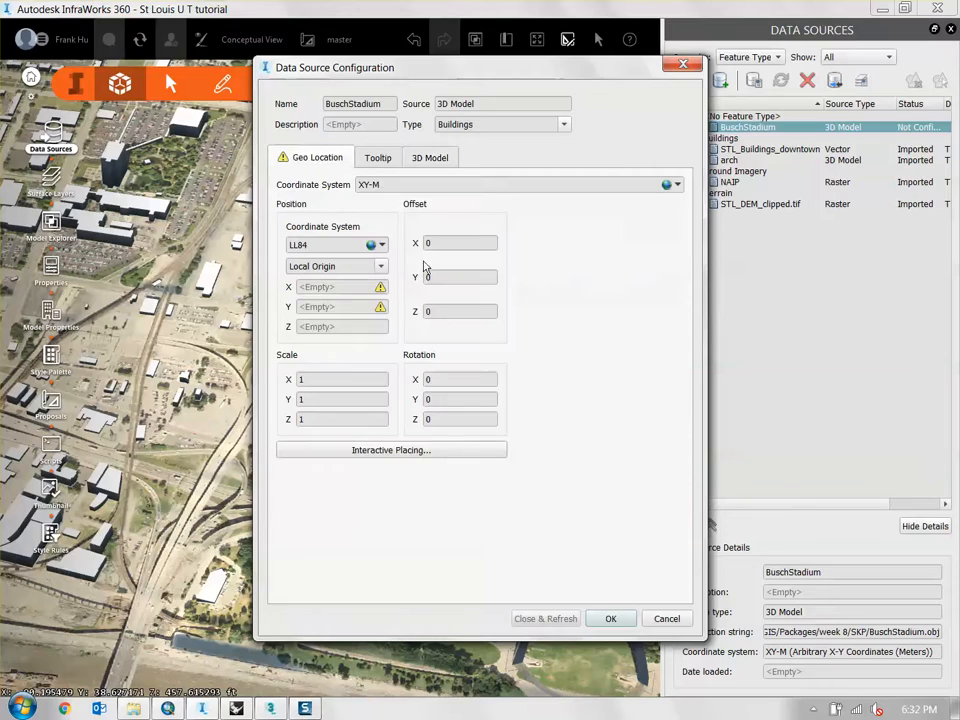
click(391, 450)
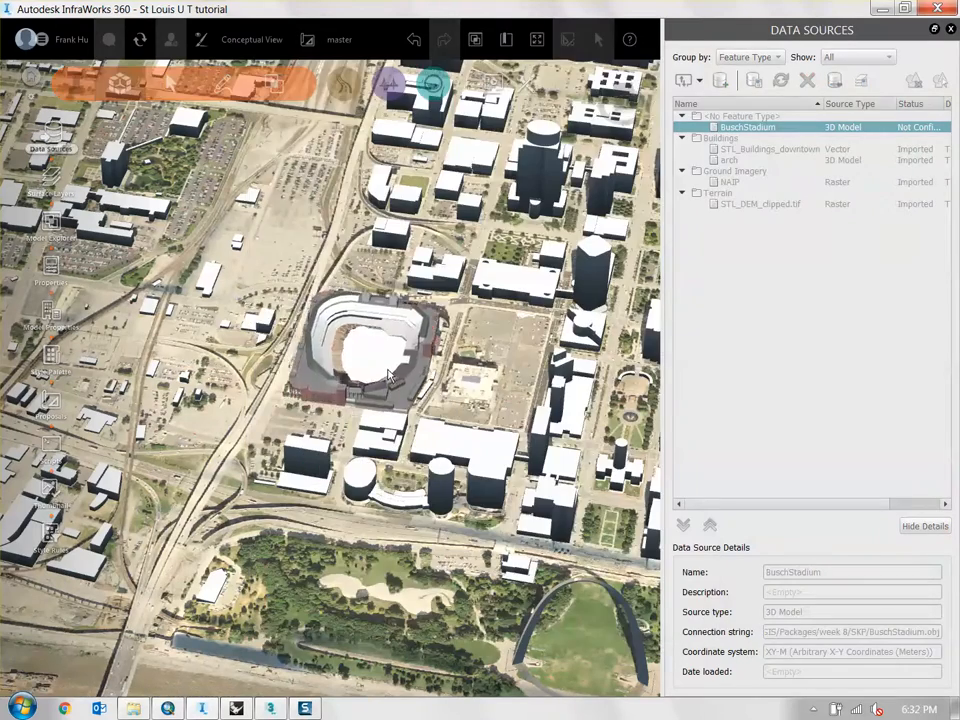
scroll(400, 360, up, 3)
drag(328, 397, 501, 354)
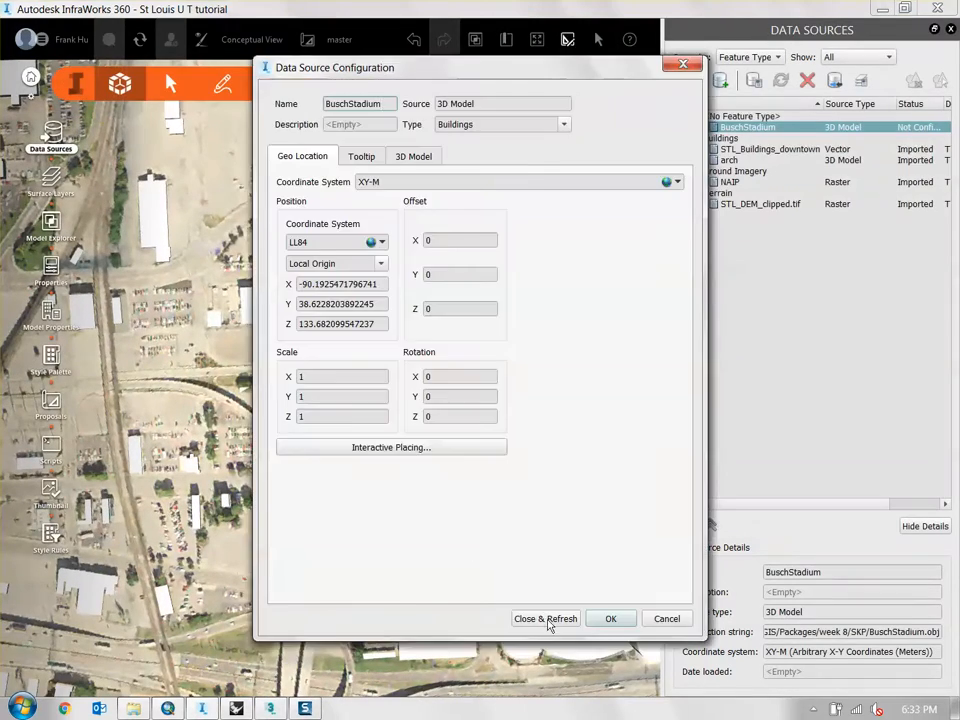
click(546, 619)
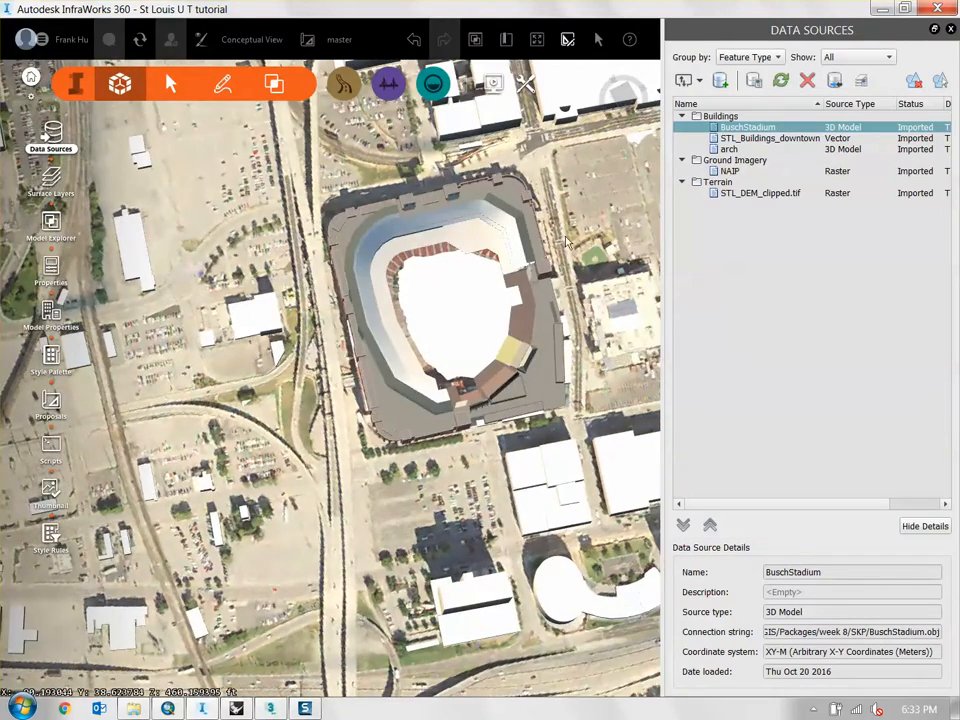
Step: Select the imported stadium and rotate it slightly to match the ballpark's orientation in the aerial imagery
right_drag(590, 208, 374, 284)
scroll(296, 360, up, 5)
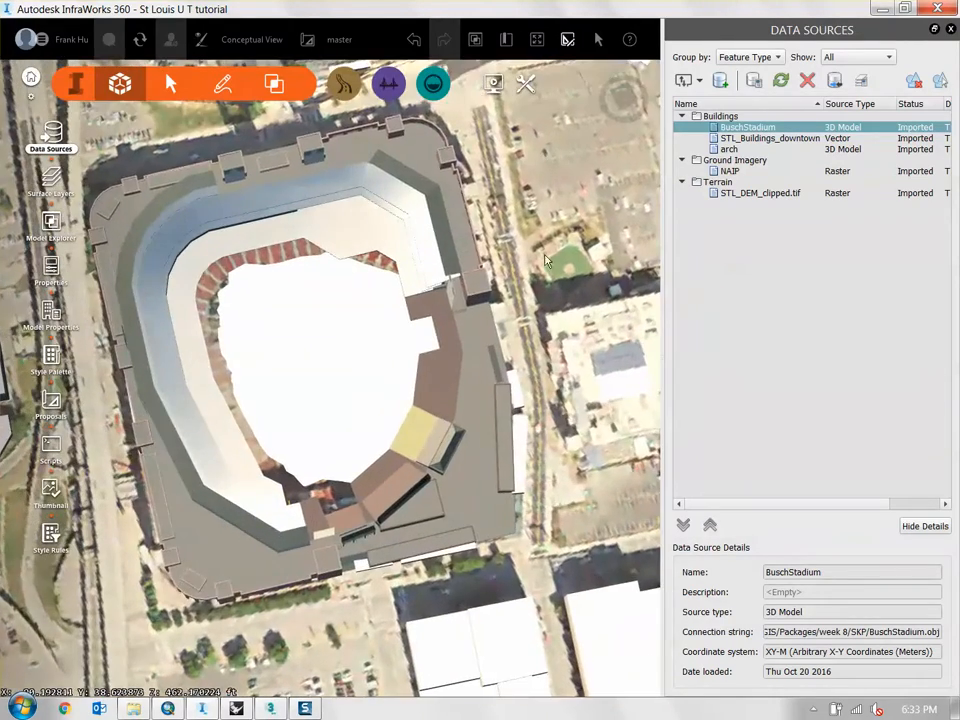
click(311, 351)
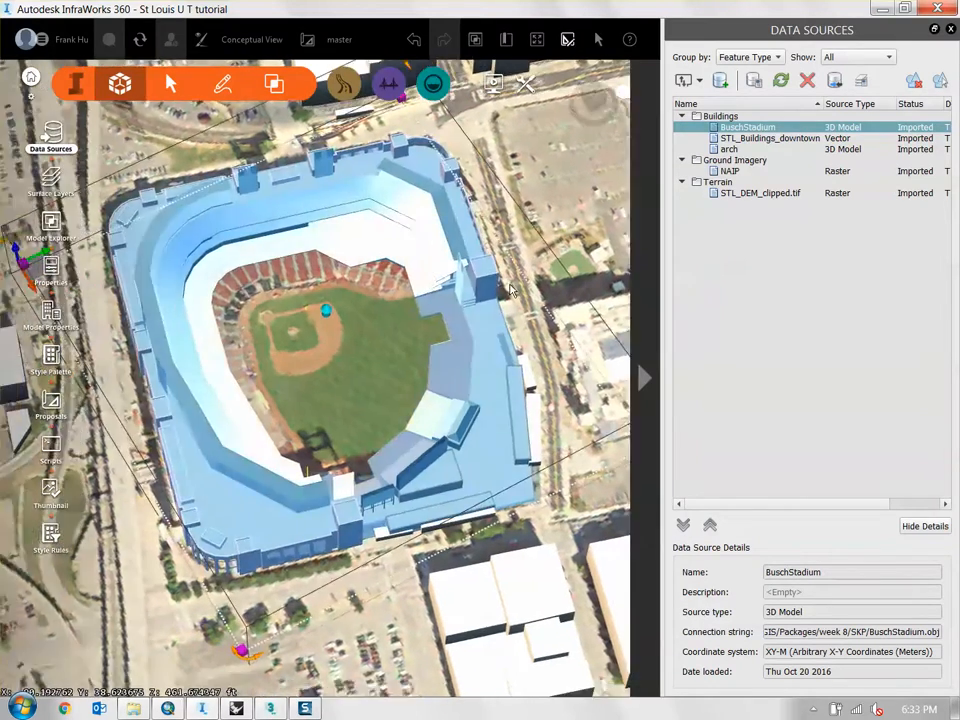
scroll(512, 300, down, 2)
middle_drag(513, 345, 273, 371)
drag(481, 461, 471, 466)
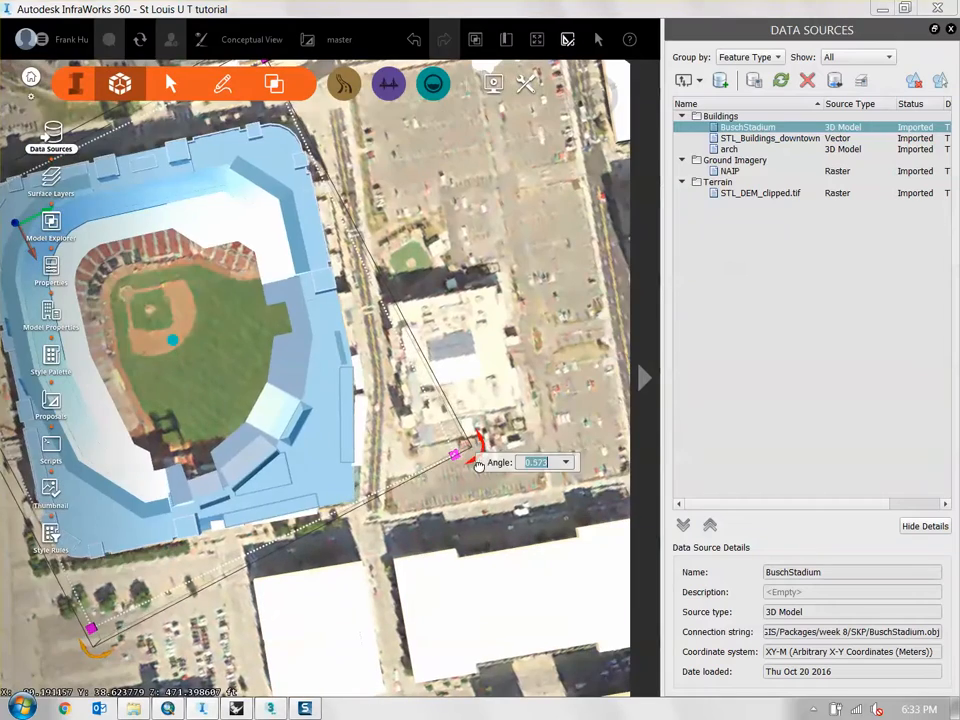
middle_drag(325, 310, 497, 340)
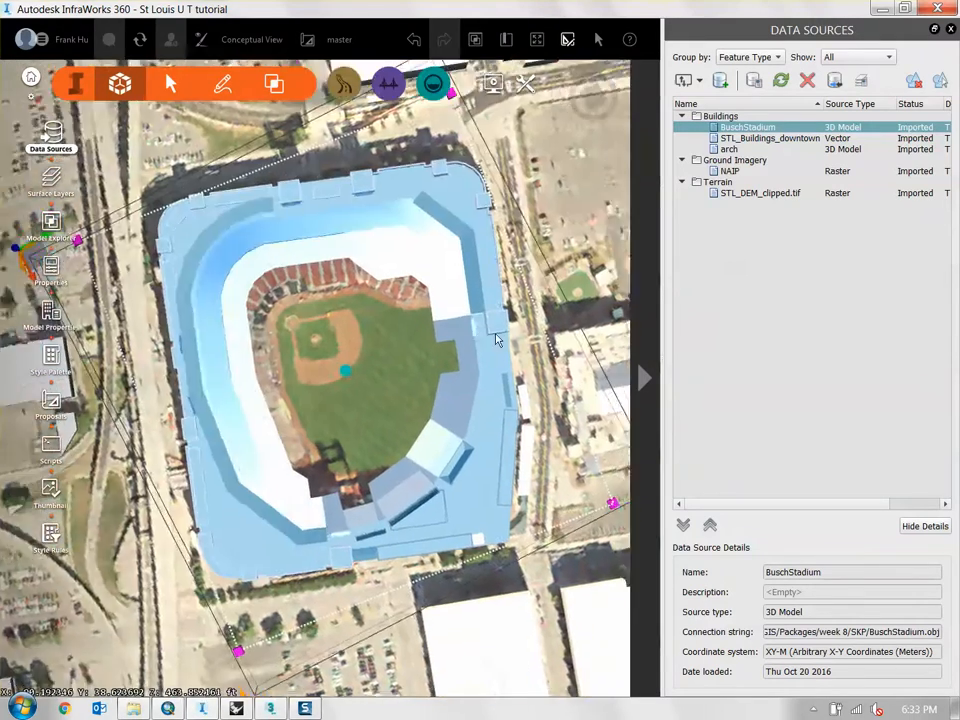
Step: Nudge the stadium along its axis until it sits over the ballpark footprint in the imagery, and deselect it
drag(497, 340, 286, 325)
middle_drag(78, 250, 162, 255)
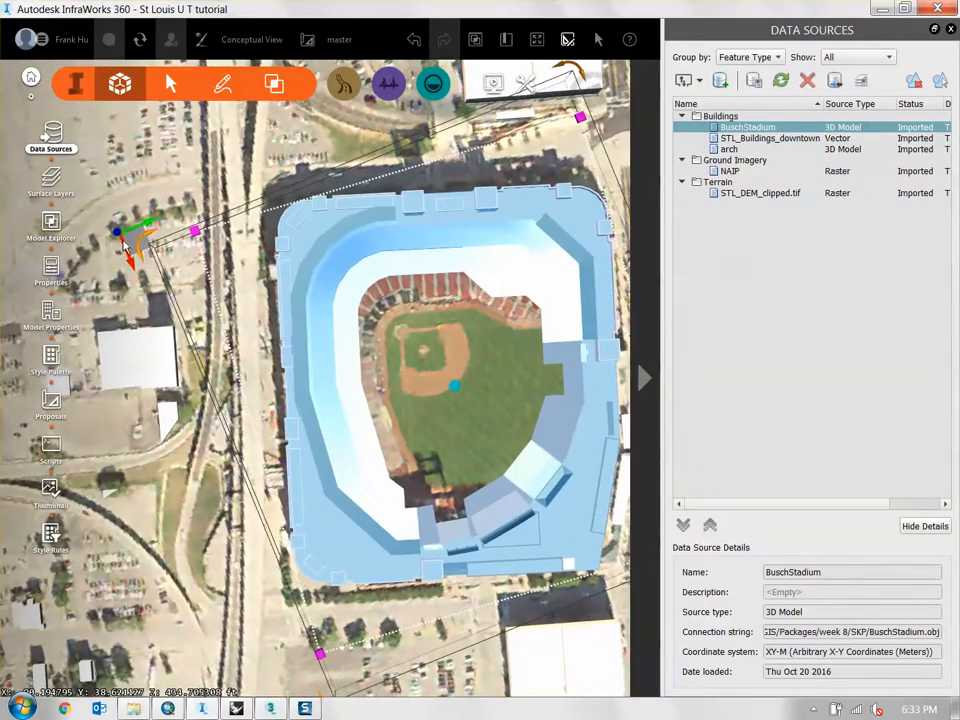
mouse_move(125, 240)
mouse_down()
mouse_move(138, 246)
mouse_move(132, 256)
mouse_up()
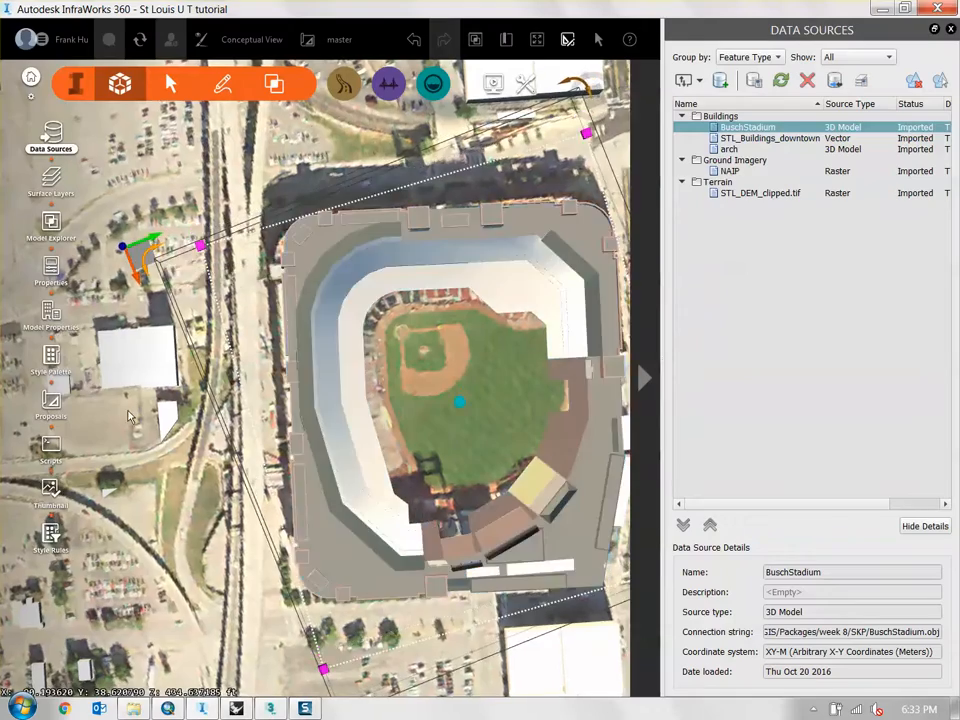
middle_drag(300, 270, 220, 306)
scroll(220, 306, down, 1)
key(Escape)
Step: Examine the placed stadium together with the arch and the downtown buildings from several angles and distances
drag(220, 360, 270, 385)
scroll(430, 380, down, 3)
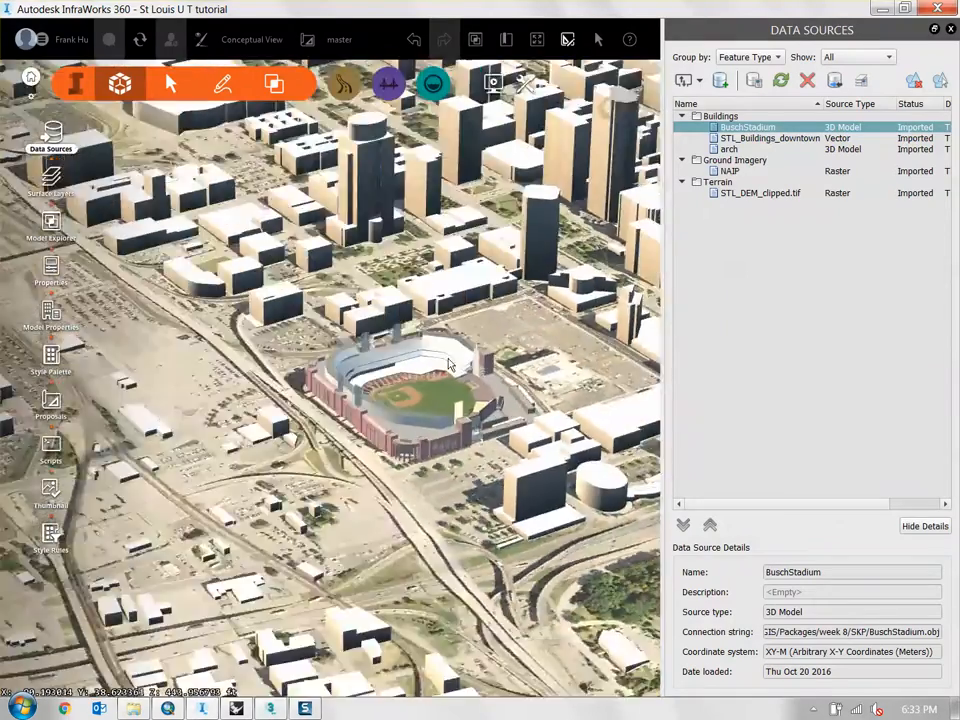
middle_drag(590, 440, 220, 270)
scroll(373, 353, down, 3)
mouse_move(399, 437)
mouse_down()
mouse_move(414, 403)
mouse_move(405, 420)
mouse_up()
middle_drag(397, 378, 480, 490)
drag(230, 330, 508, 420)
middle_drag(620, 600, 450, 490)
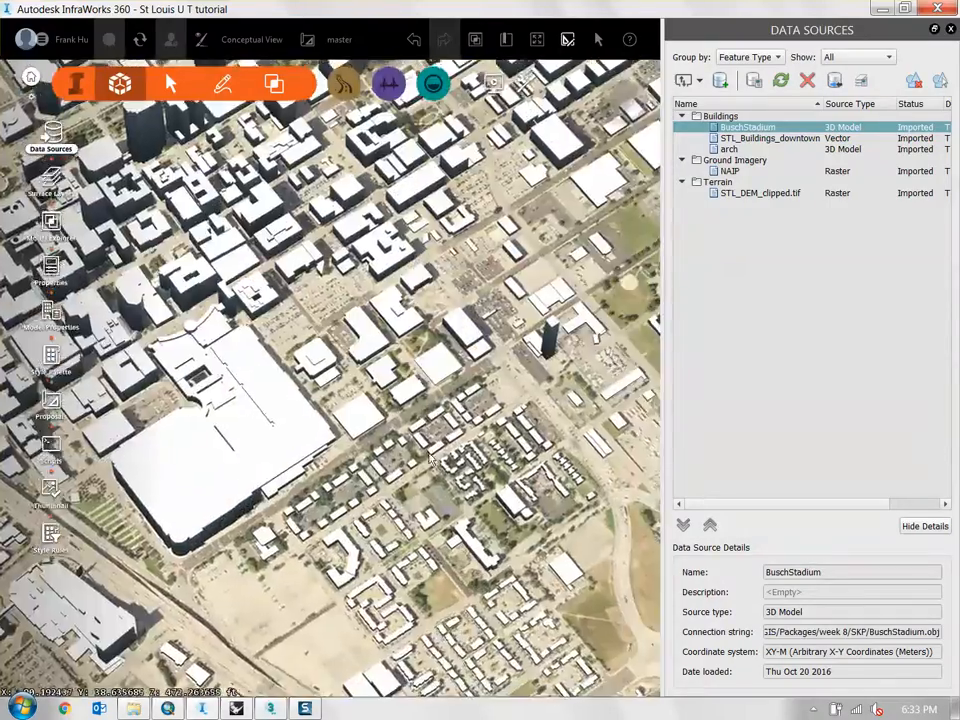
drag(458, 505, 430, 390)
middle_drag(250, 400, 620, 400)
drag(620, 405, 433, 416)
middle_drag(433, 416, 412, 468)
drag(412, 468, 486, 405)
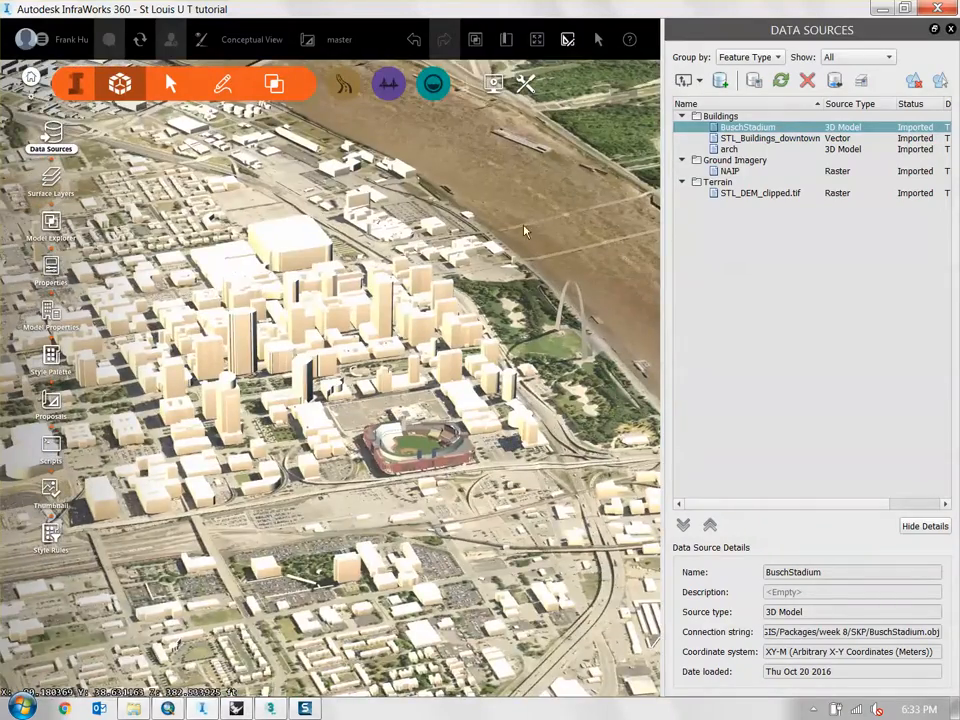
drag(525, 231, 538, 254)
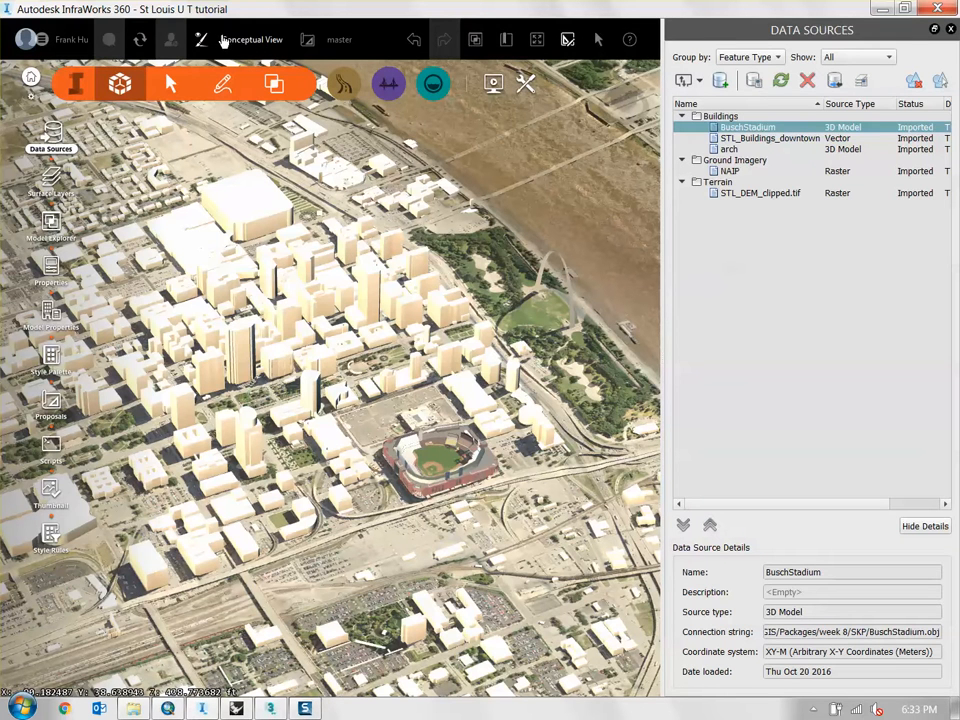
Step: Open the Conceptual View's settings and enable High Visual Quality rendering
click(256, 42)
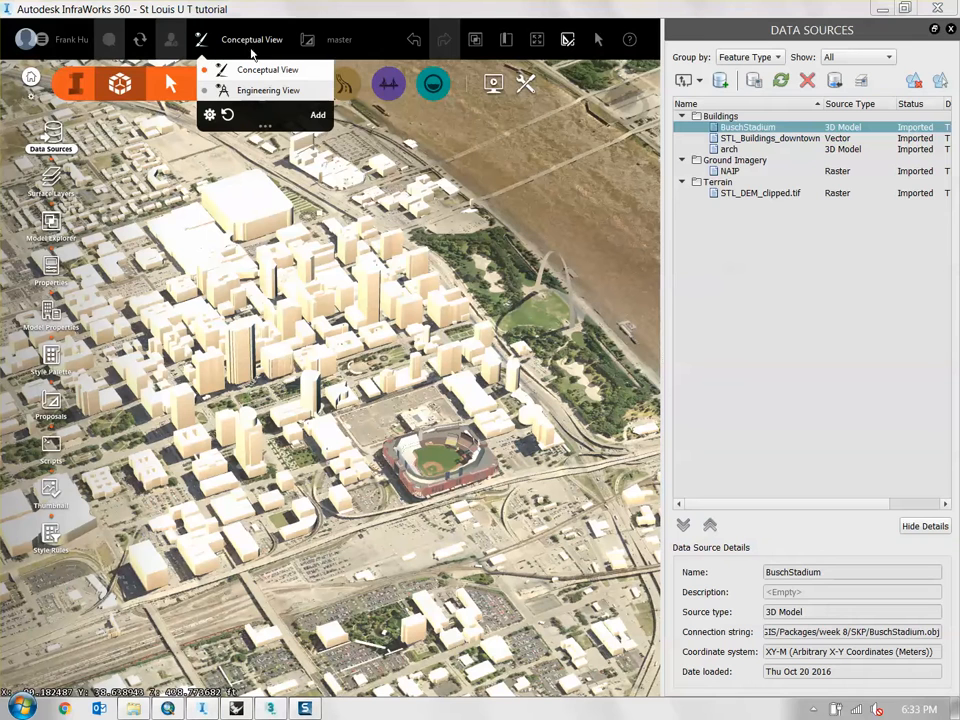
click(207, 117)
drag(781, 215, 576, 160)
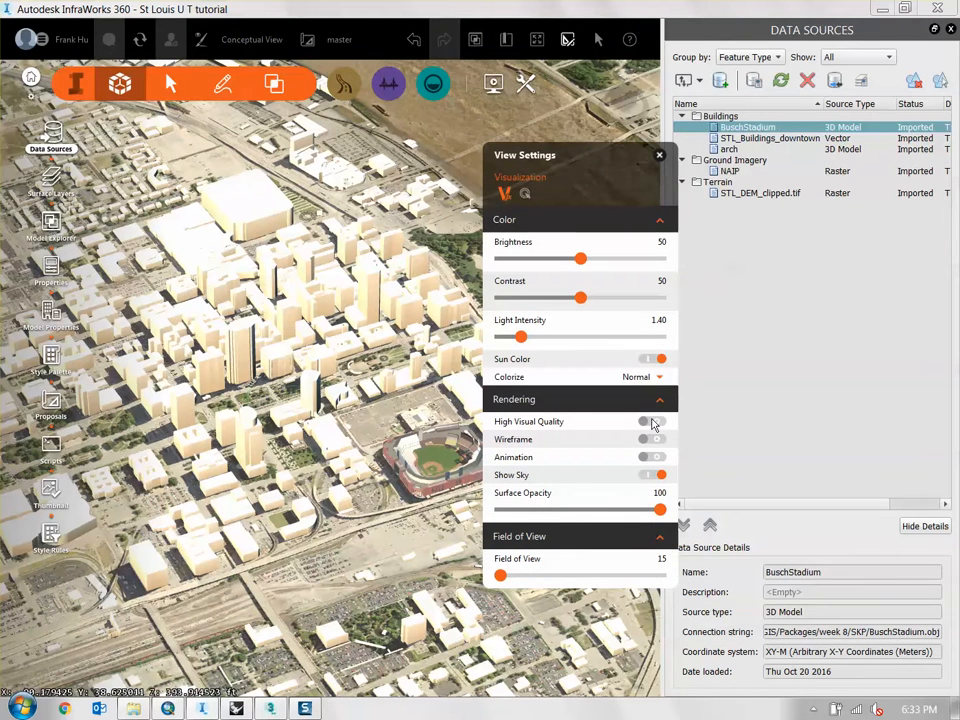
click(651, 421)
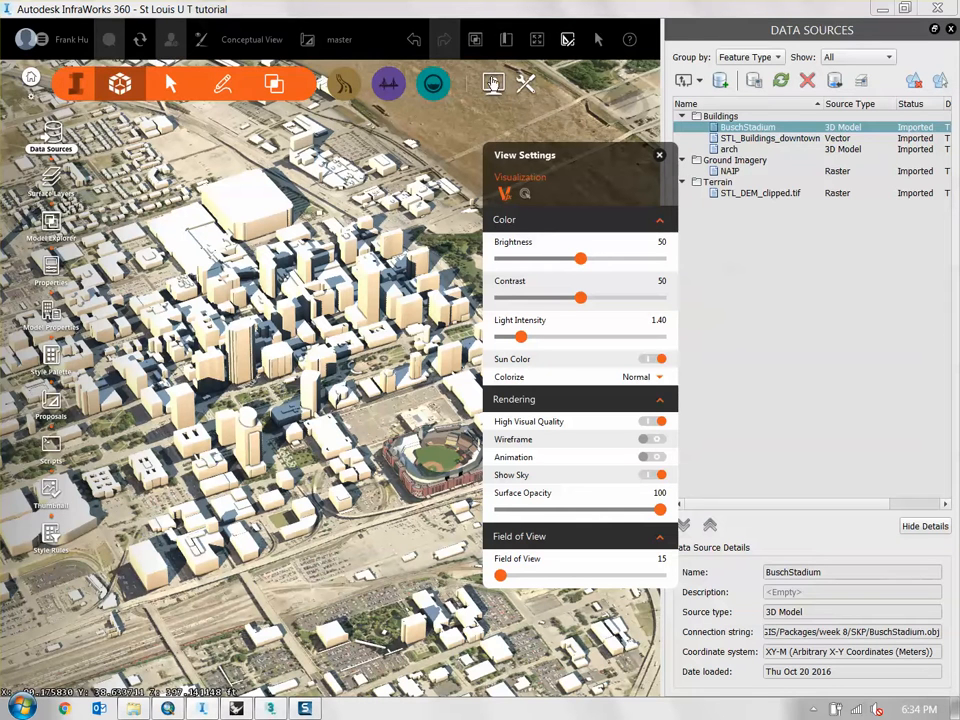
Step: Open the Sun & Sky settings and set the time to 09:10 and the date to 6/18/2016
click(493, 84)
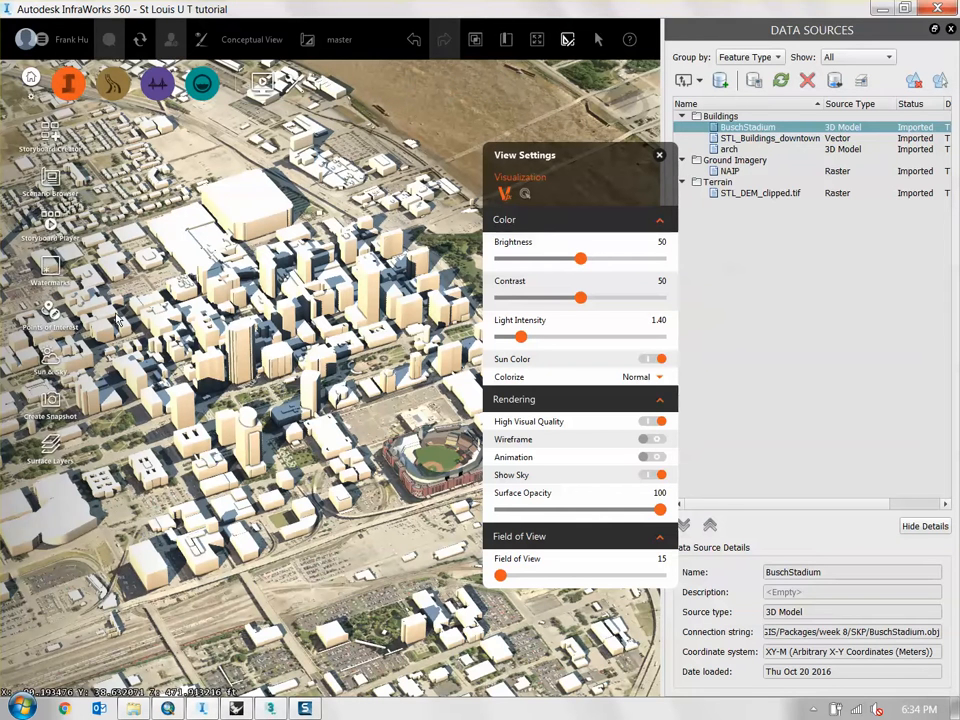
click(50, 362)
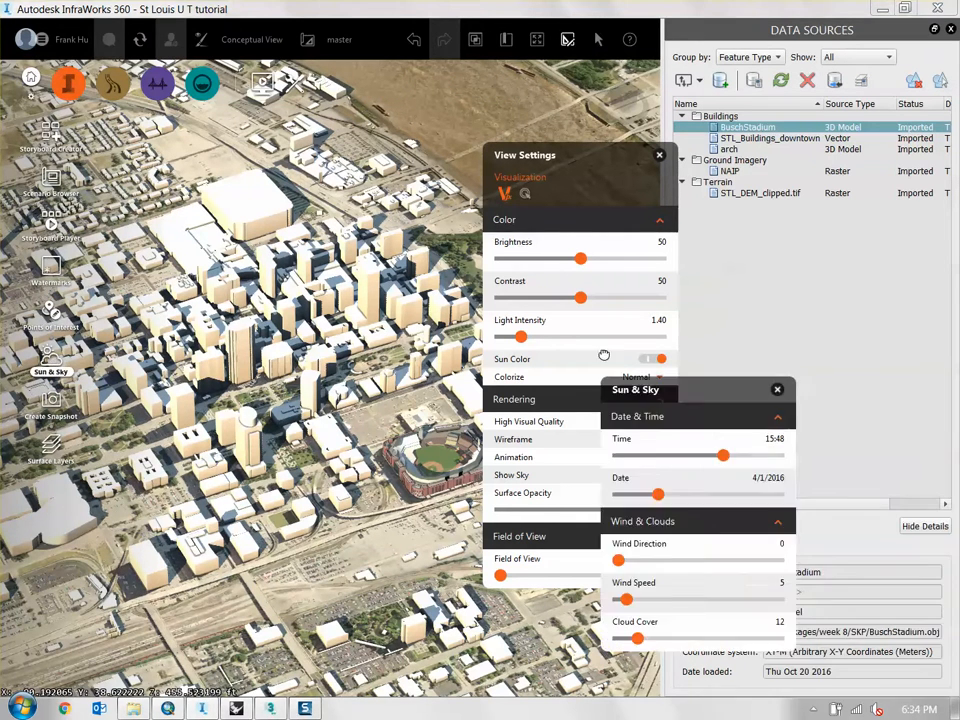
drag(447, 414, 420, 414)
drag(381, 458, 409, 457)
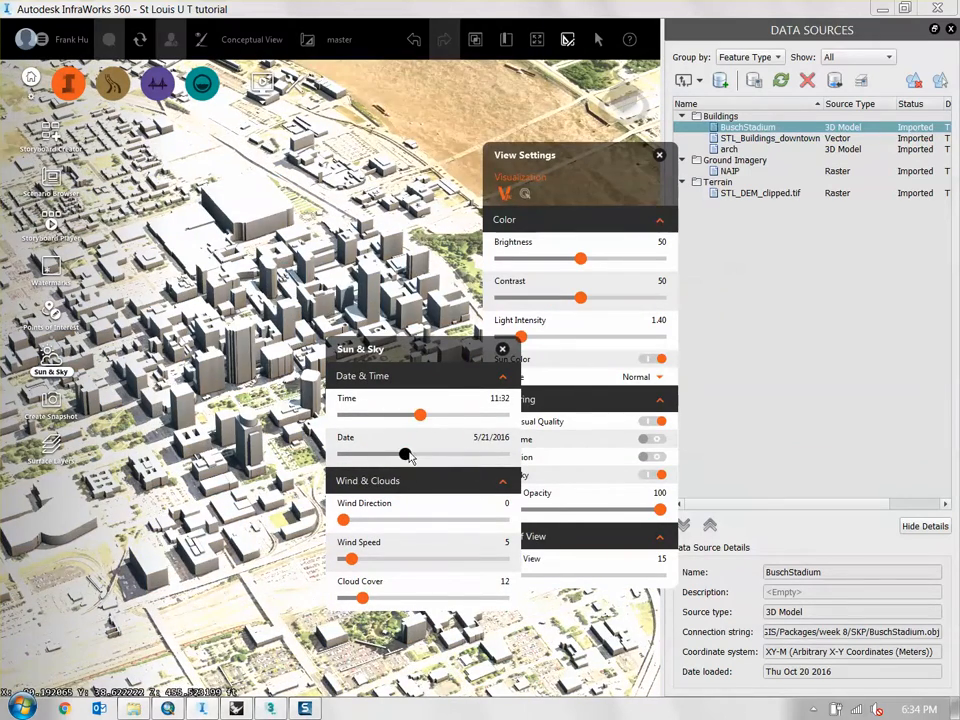
drag(437, 413, 462, 416)
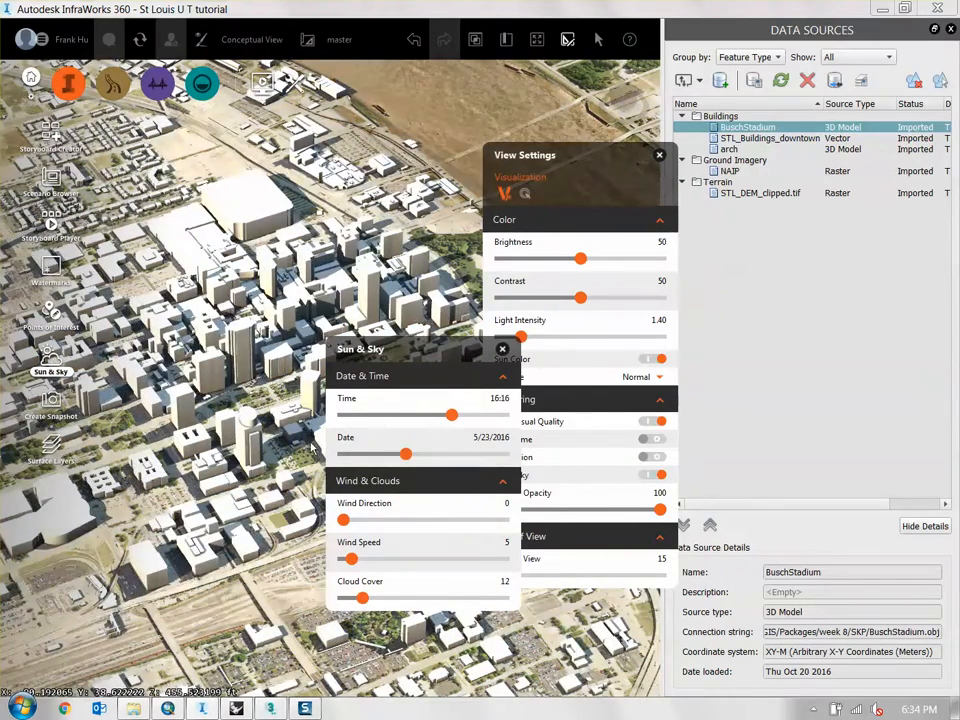
drag(404, 457, 419, 458)
drag(248, 432, 221, 483)
right_drag(221, 483, 236, 289)
drag(447, 421, 404, 419)
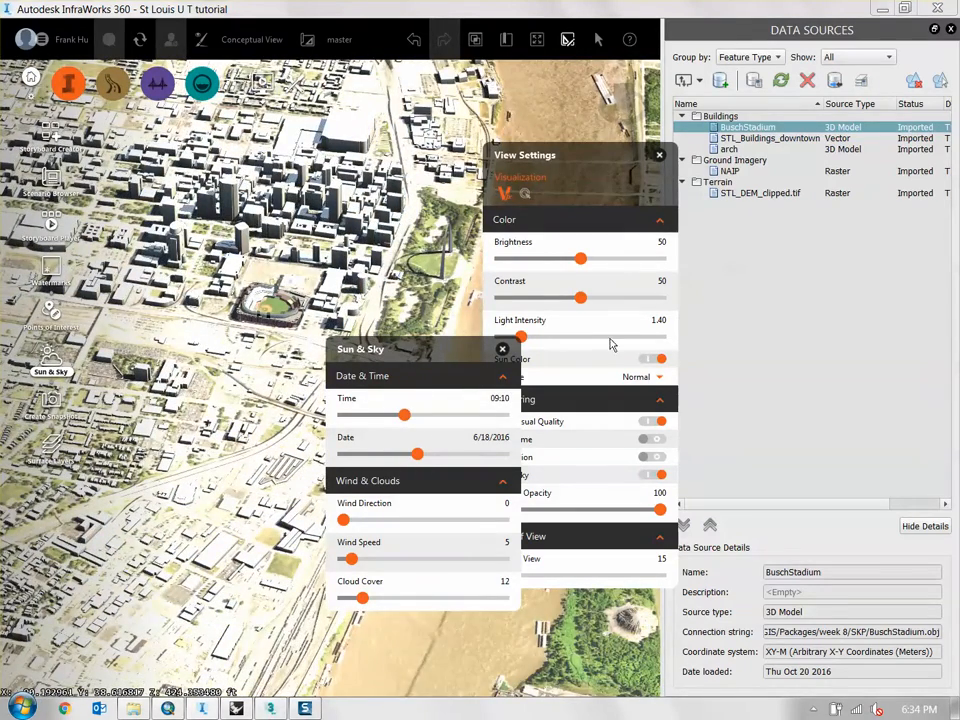
Step: Set the light intensity to 1.18 and attach Sun & Sky beneath View Settings with Wind & Clouds collapsed
drag(520, 336, 518, 337)
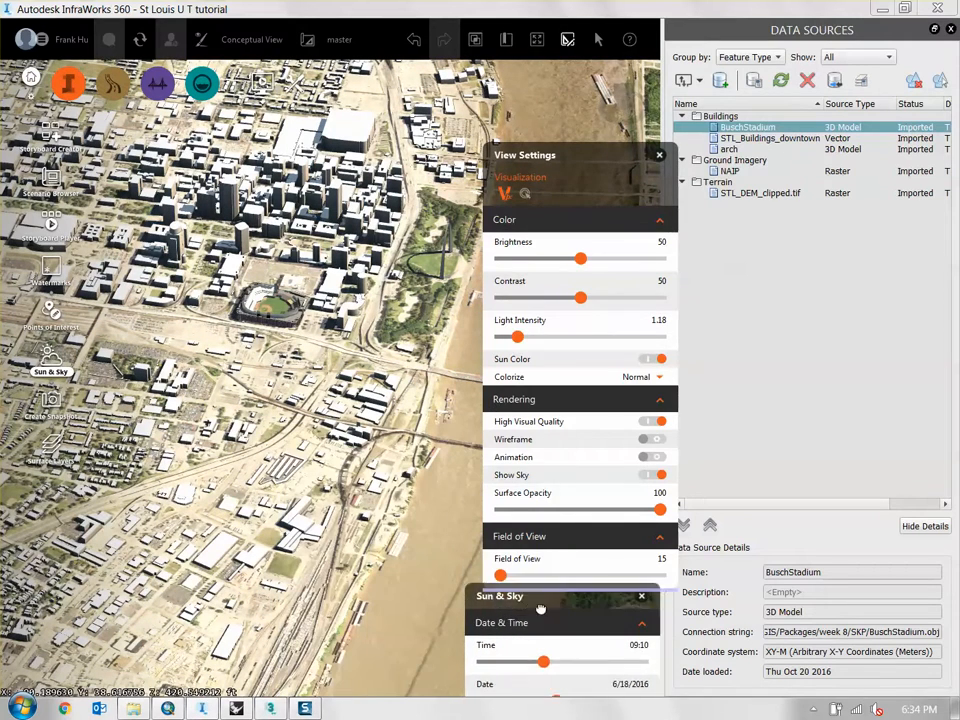
drag(605, 158, 710, 76)
click(770, 620)
Step: Examine the lighting and building shadows across downtown, the stadium, the arch and the riverfront from different directions
drag(463, 90, 275, 105)
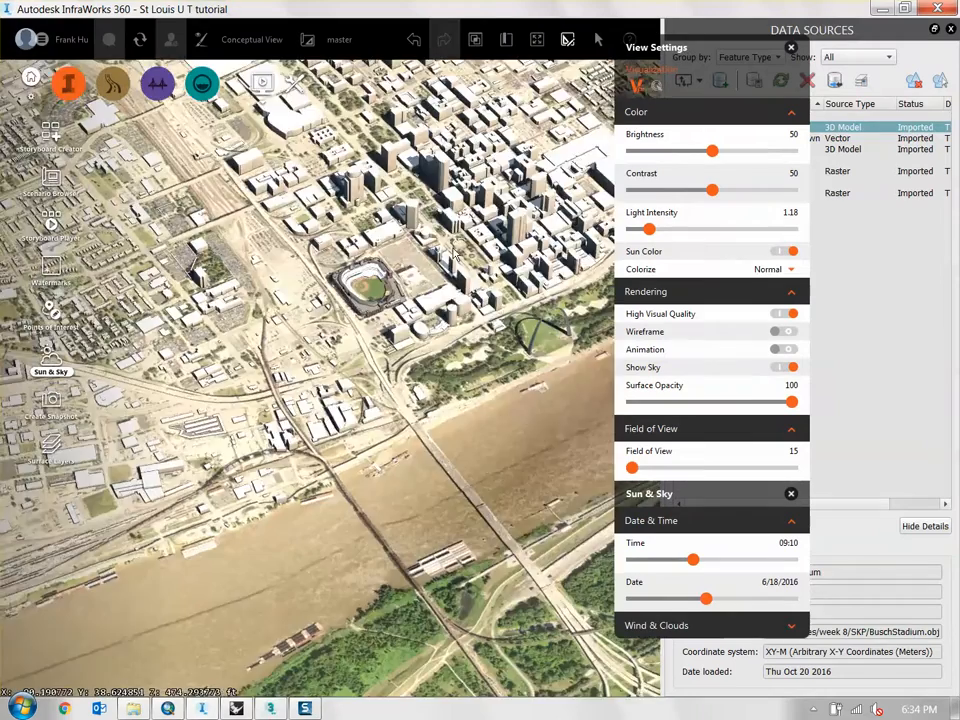
middle_drag(275, 105, 155, 275)
drag(308, 285, 400, 330)
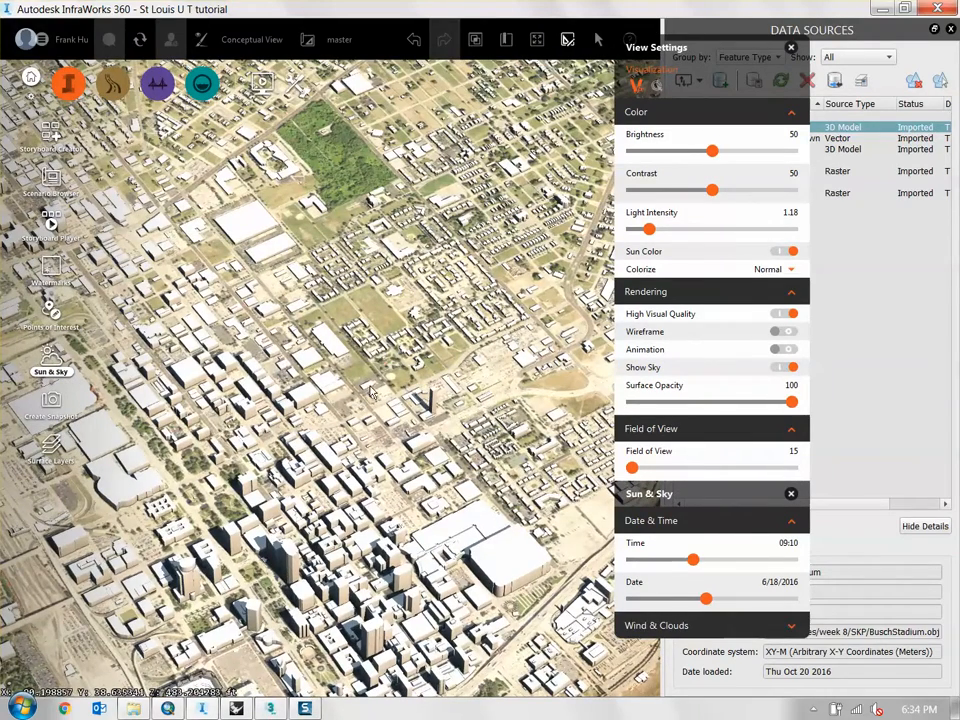
middle_drag(334, 597, 474, 481)
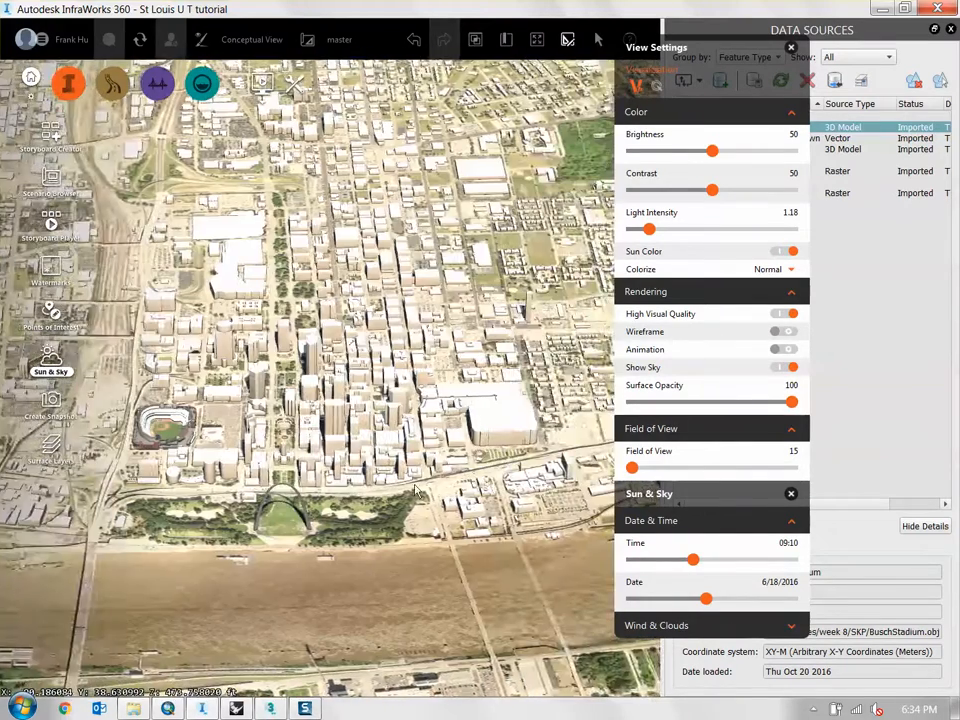
drag(412, 484, 535, 673)
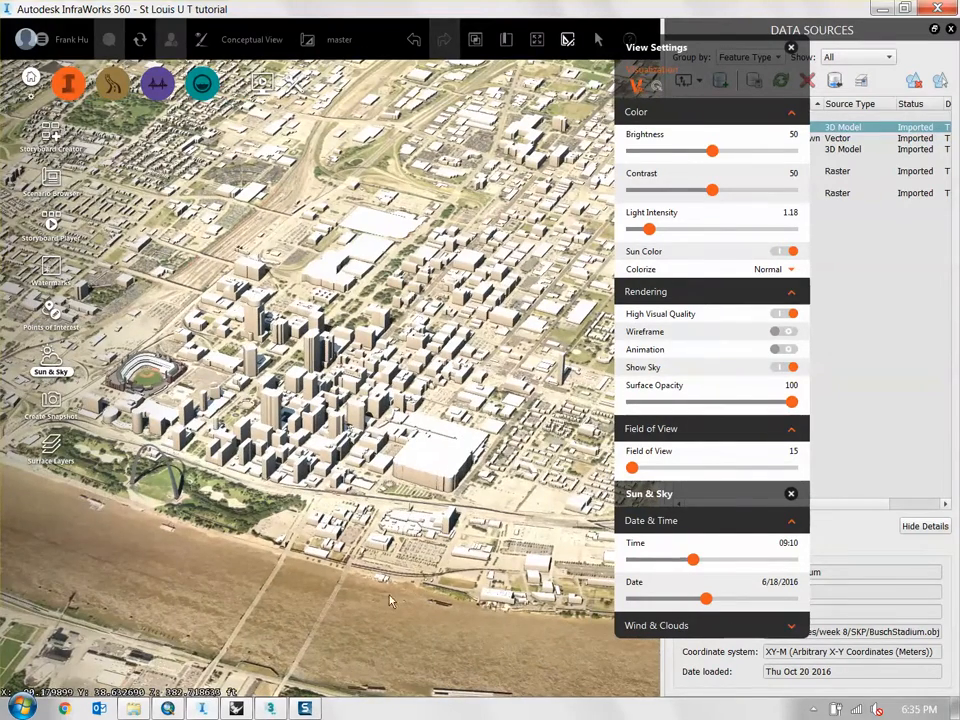
middle_drag(389, 598, 386, 495)
drag(340, 490, 437, 573)
middle_drag(437, 573, 440, 356)
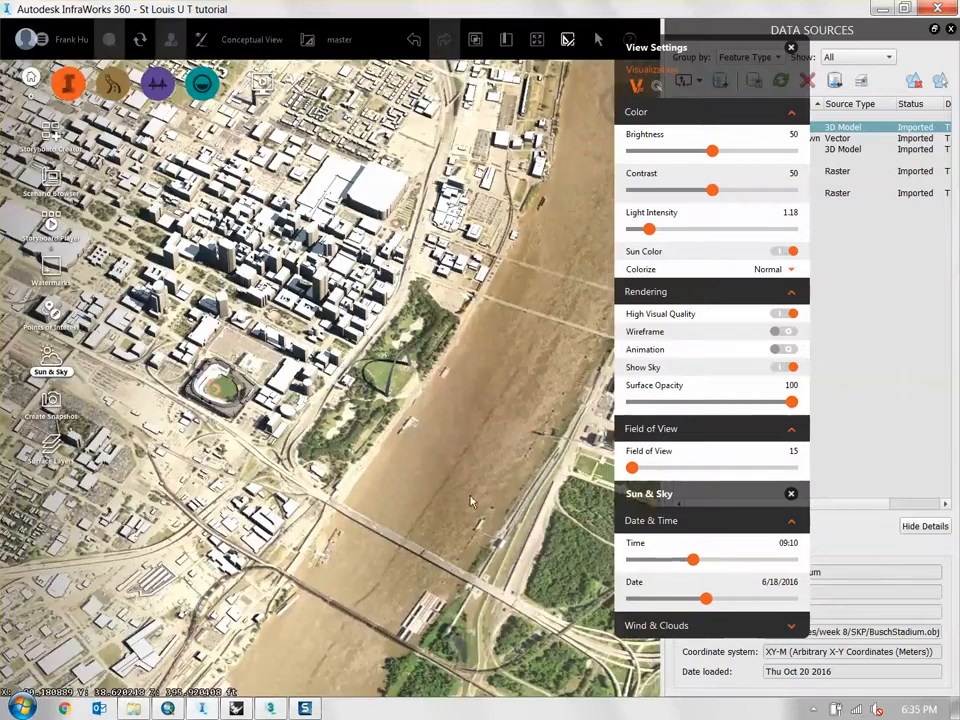
Step: Undock and close the Data Sources list to give the city model the full window width
drag(708, 36, 511, 108)
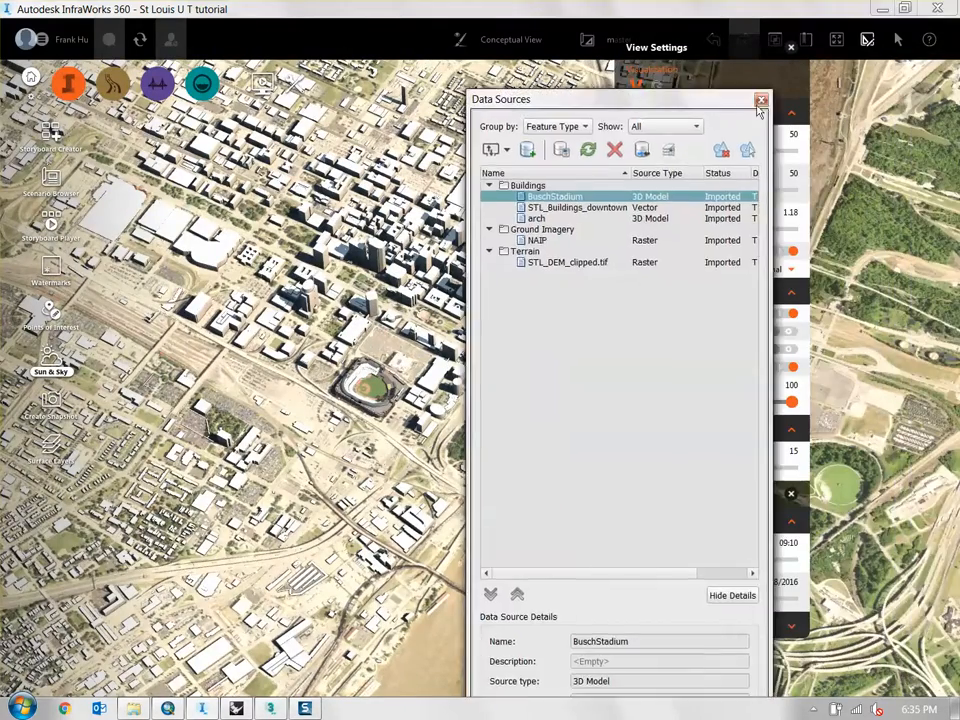
click(759, 101)
drag(508, 333, 488, 450)
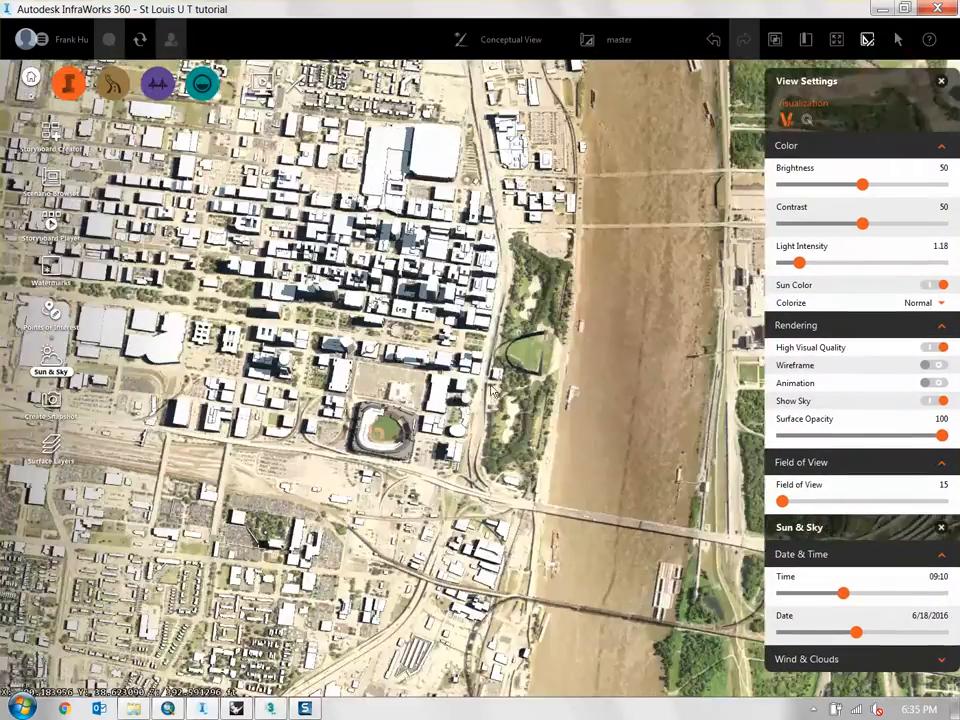
scroll(488, 450, down, 4)
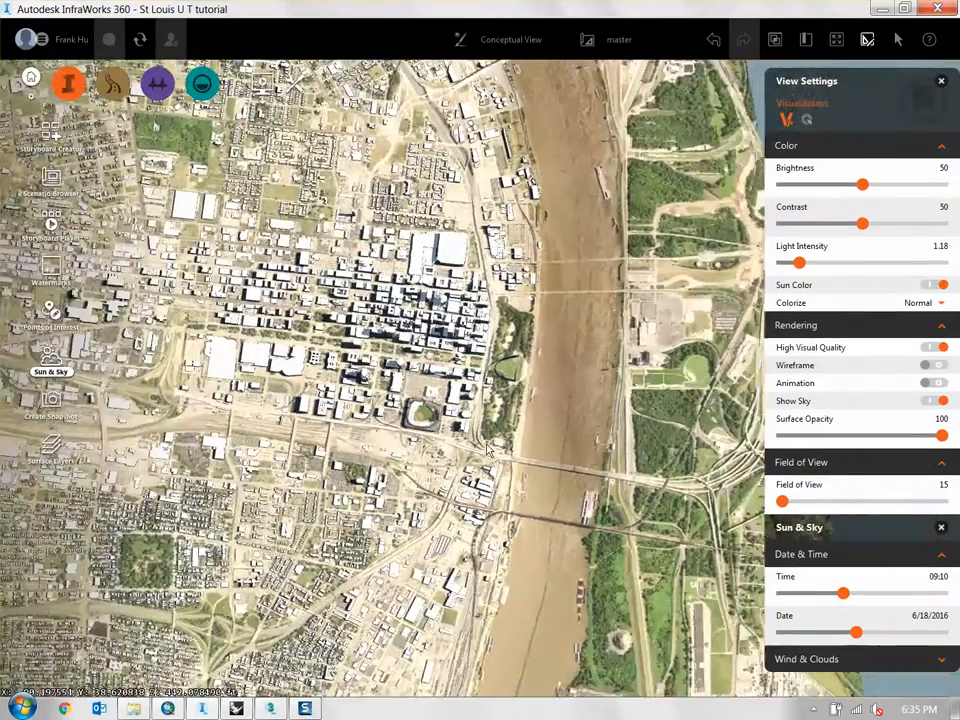
middle_drag(488, 450, 678, 453)
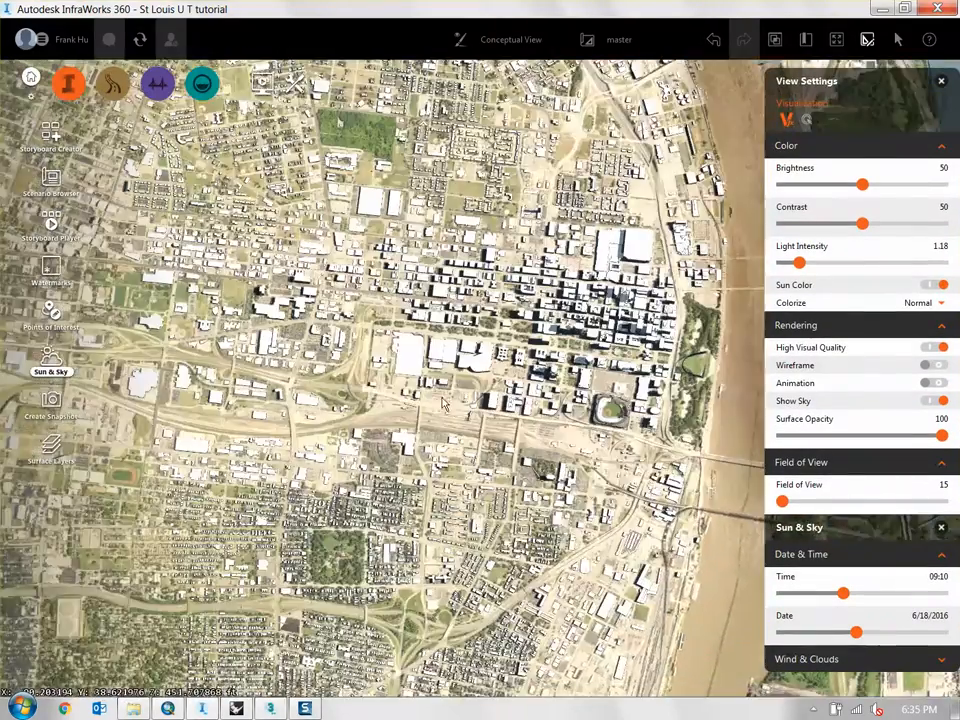
drag(678, 453, 600, 425)
Step: Disable High Visual Quality rendering, with the wider city and river in view
click(938, 349)
middle_drag(745, 480, 590, 326)
drag(678, 322, 700, 325)
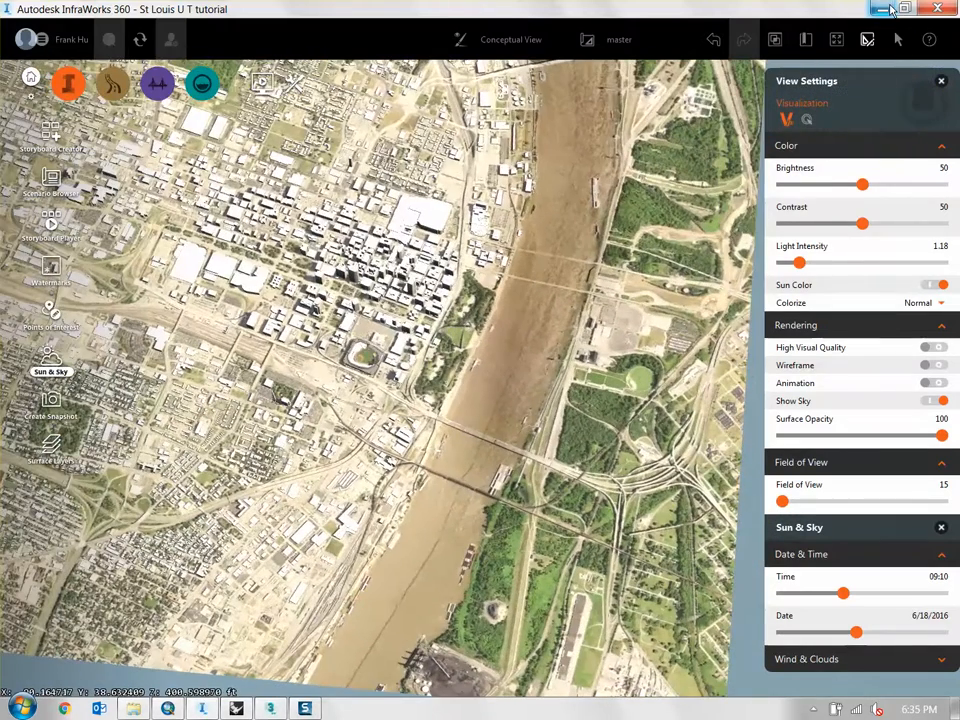
Step: Switch to ArcMap and hide the BBOX layer
click(888, 9)
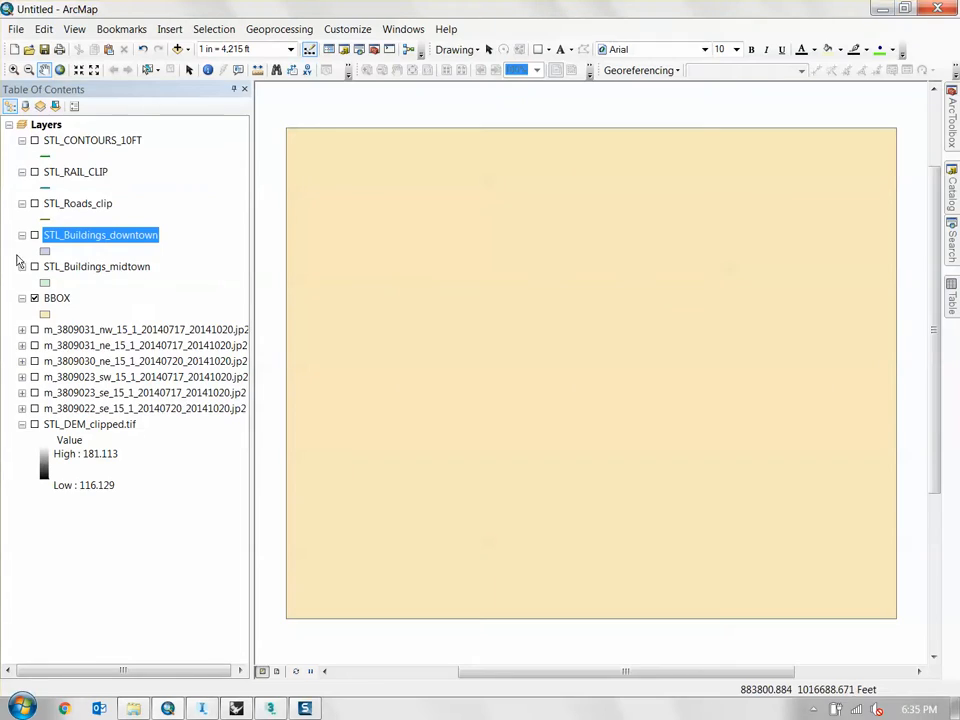
click(35, 299)
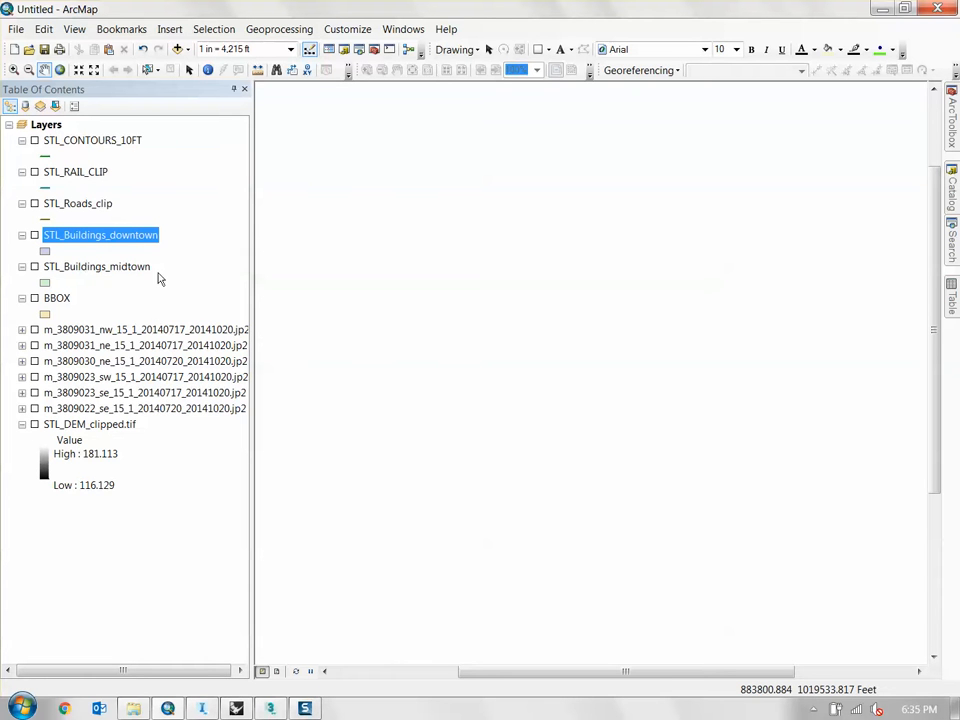
Step: Show the STL_CONTOURS_10FT, STL_RAIL_CLIP, STL_Roads_clip, STL_Buildings_downtown and BBOX layers on the map
click(34, 141)
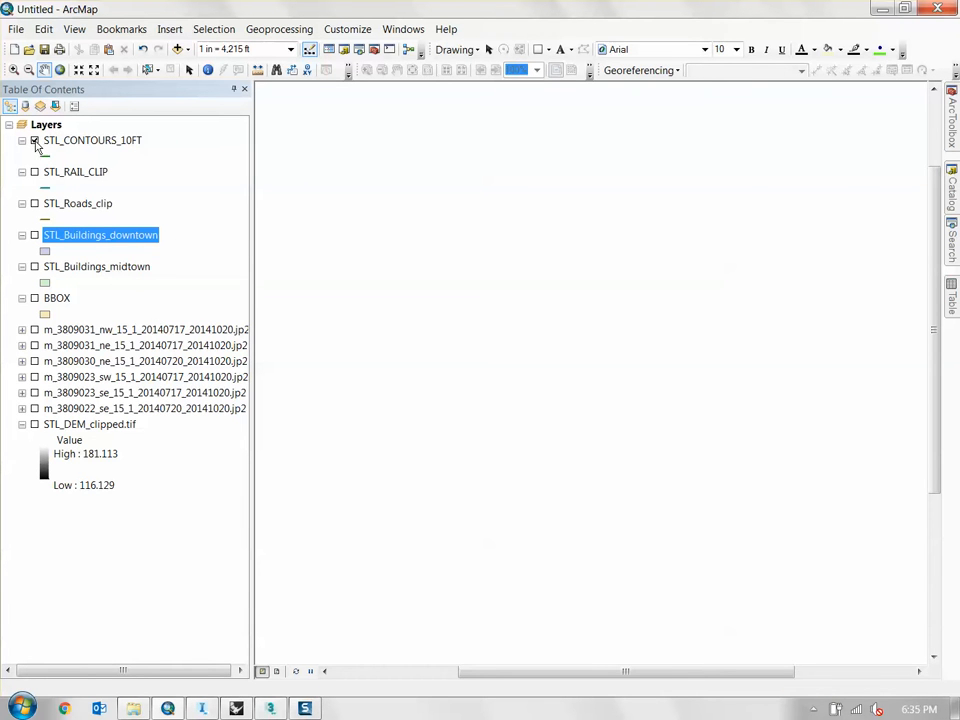
click(34, 172)
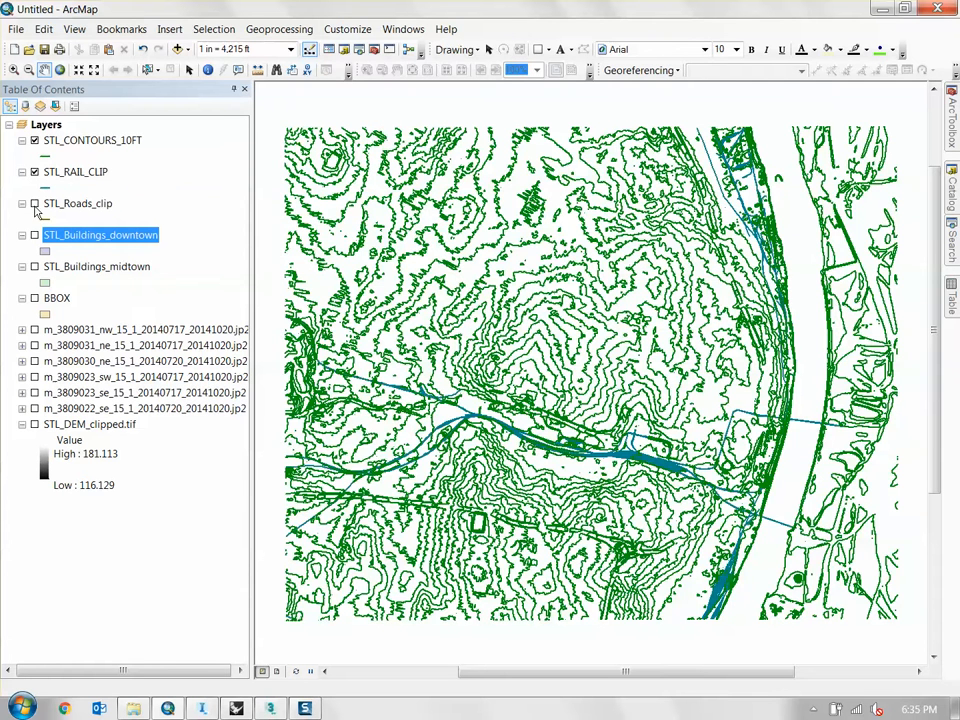
click(34, 204)
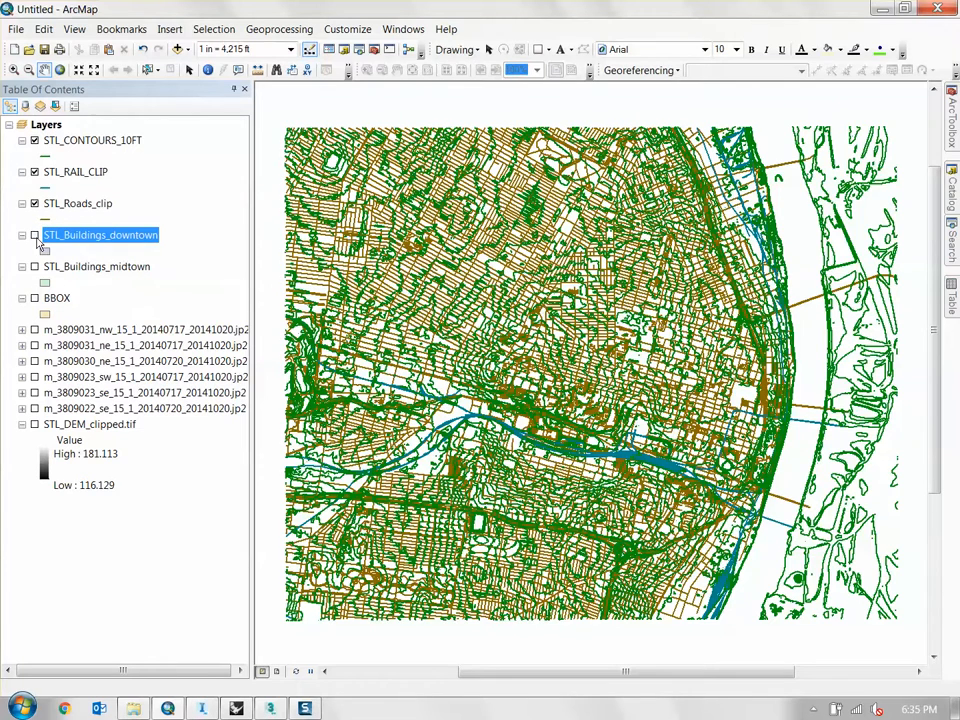
click(34, 298)
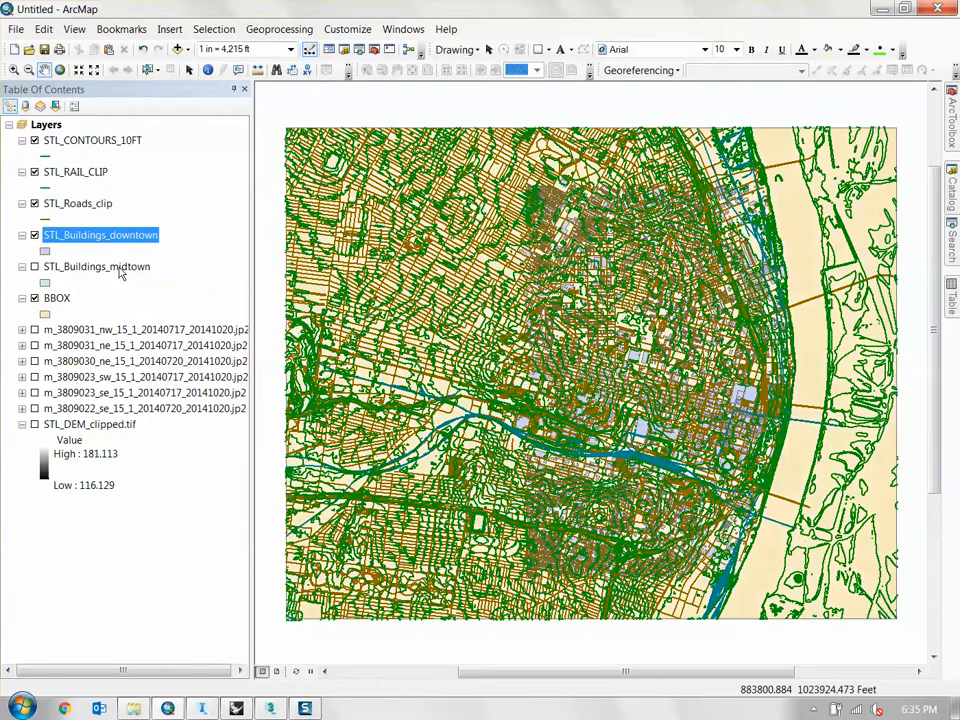
Step: Start a CAD export from the BBOX layer and add the downtown buildings, roads, rail and 10 ft contour layers as input features
right_click(60, 300)
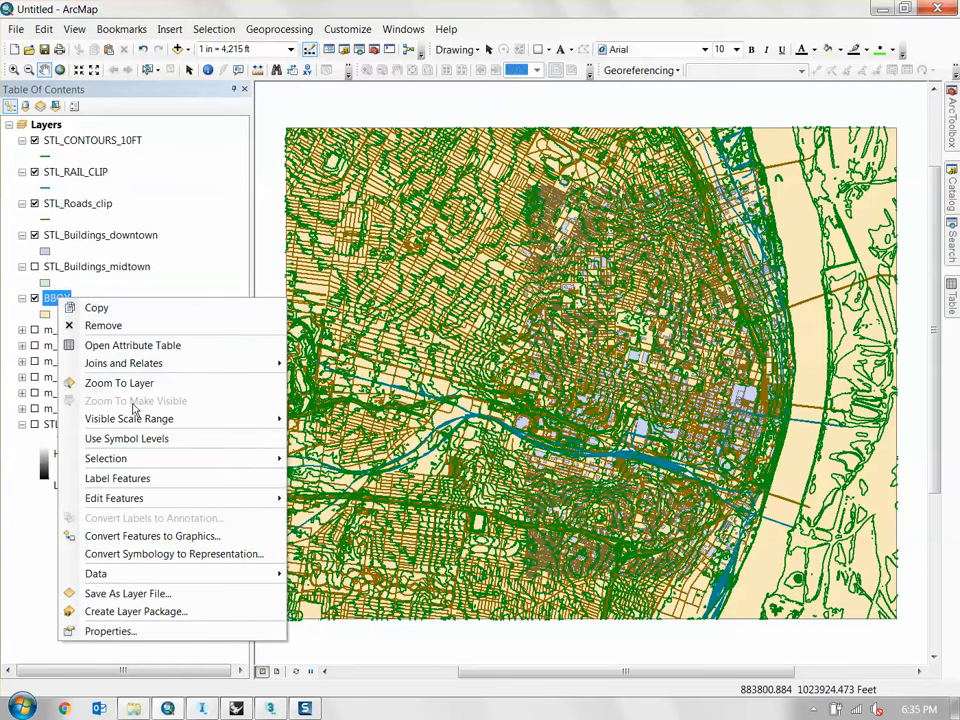
mouse_move(184, 577)
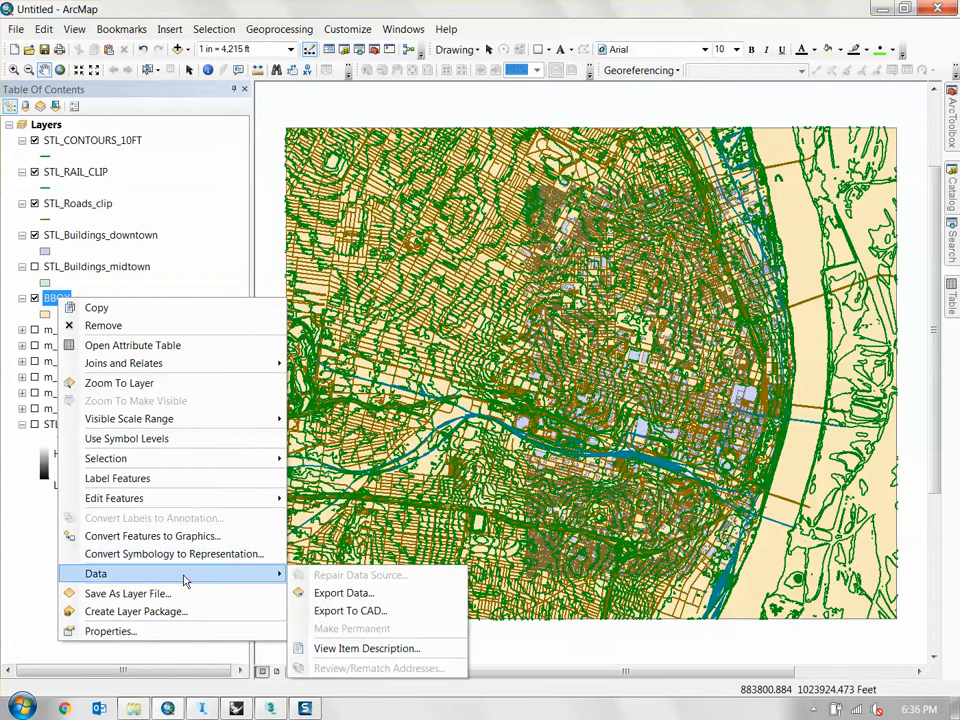
click(386, 612)
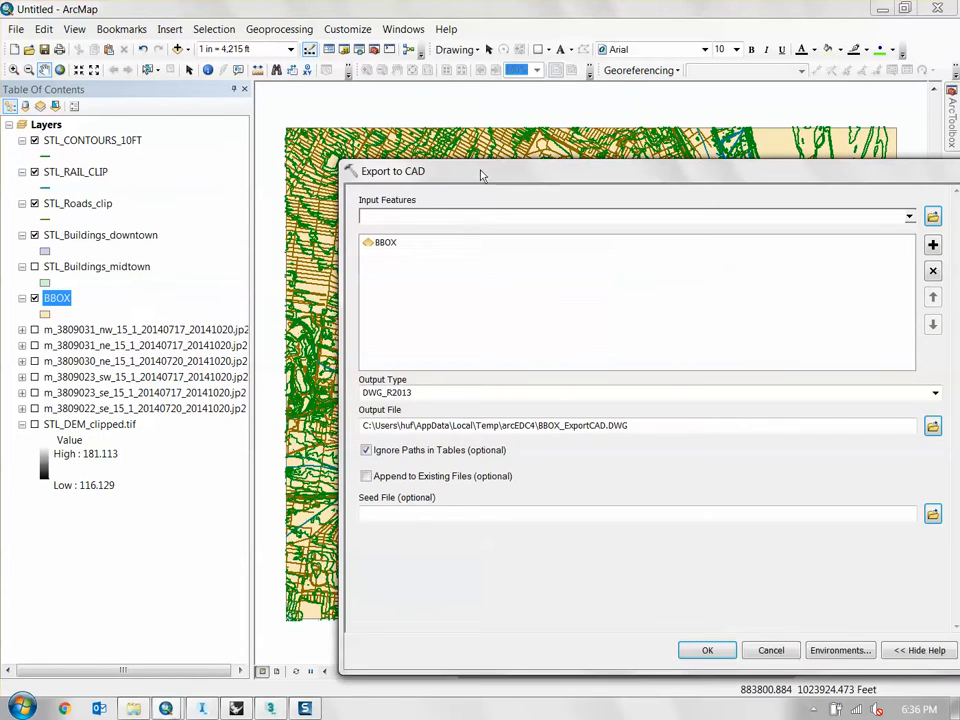
drag(482, 174, 431, 147)
drag(90, 236, 400, 285)
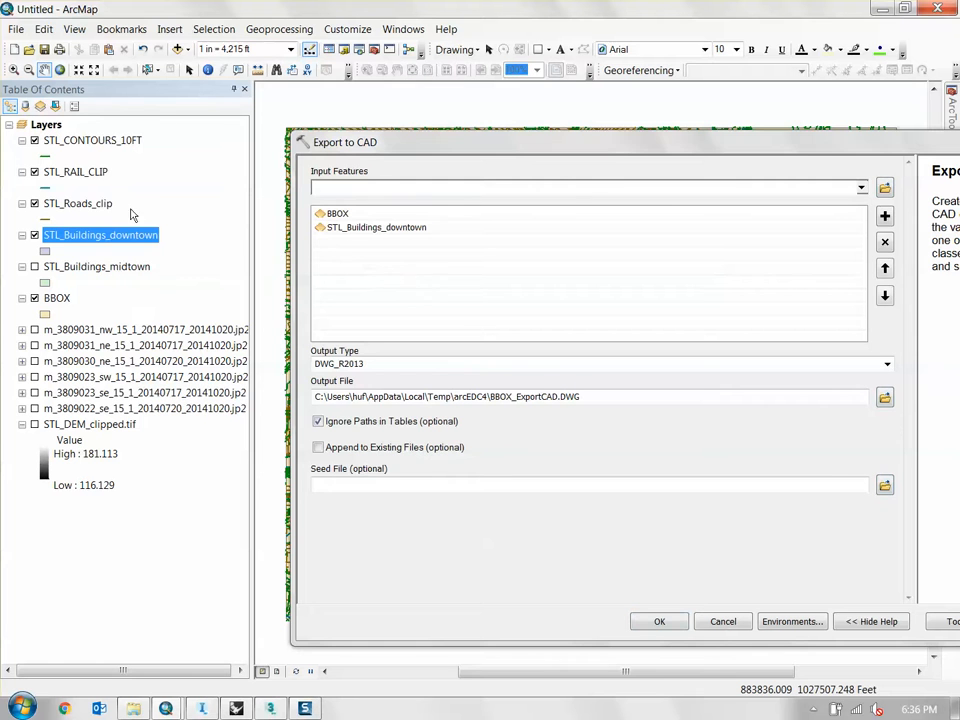
drag(80, 204, 345, 258)
drag(76, 172, 356, 258)
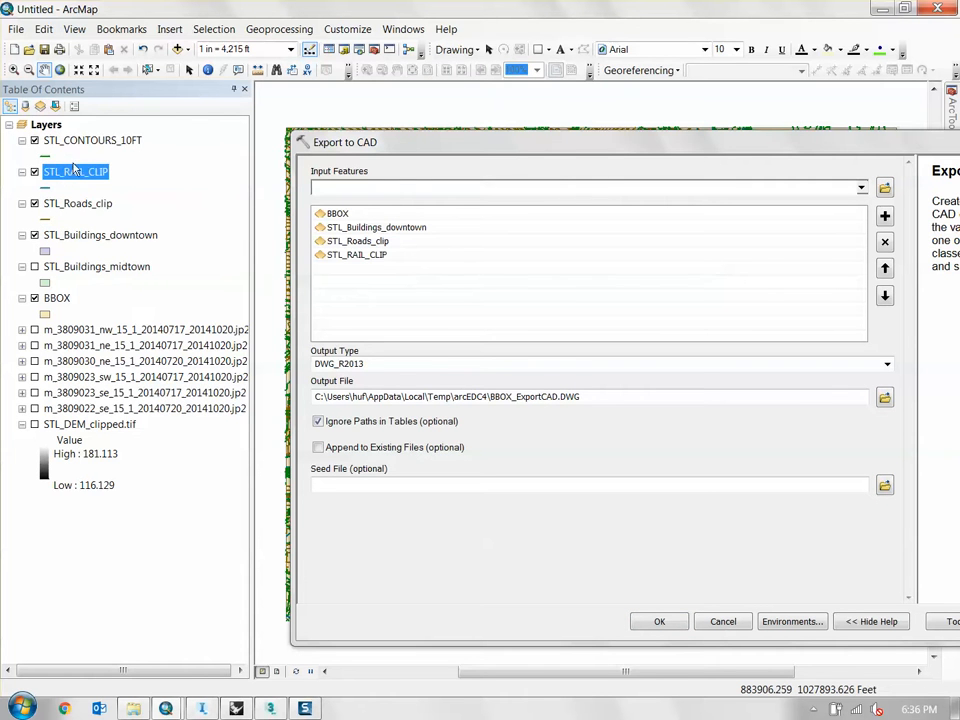
drag(90, 140, 298, 262)
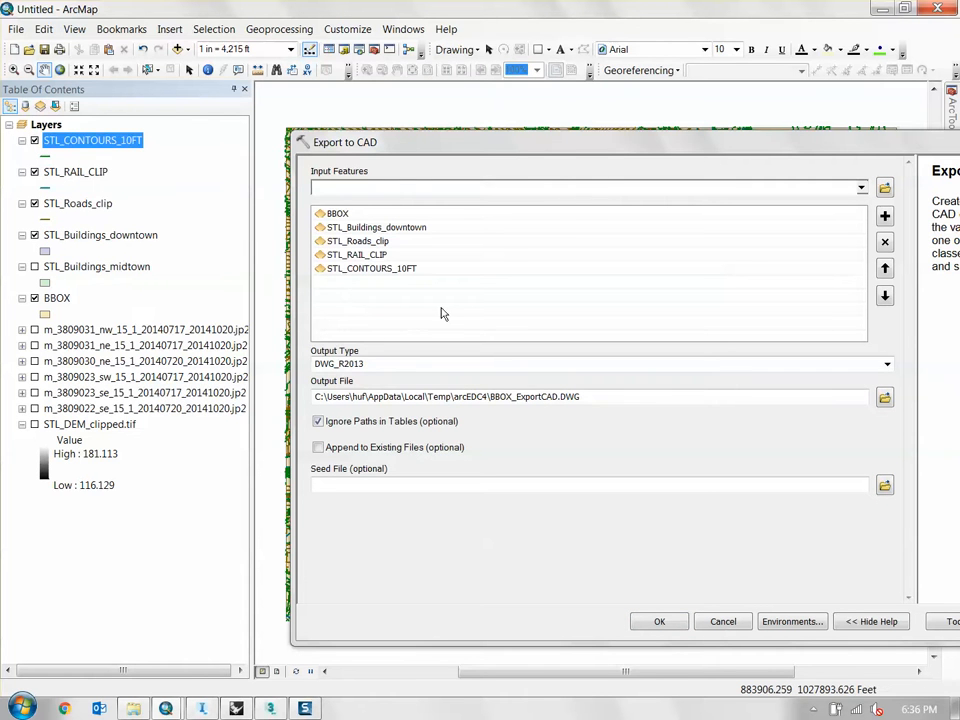
drag(548, 157, 413, 110)
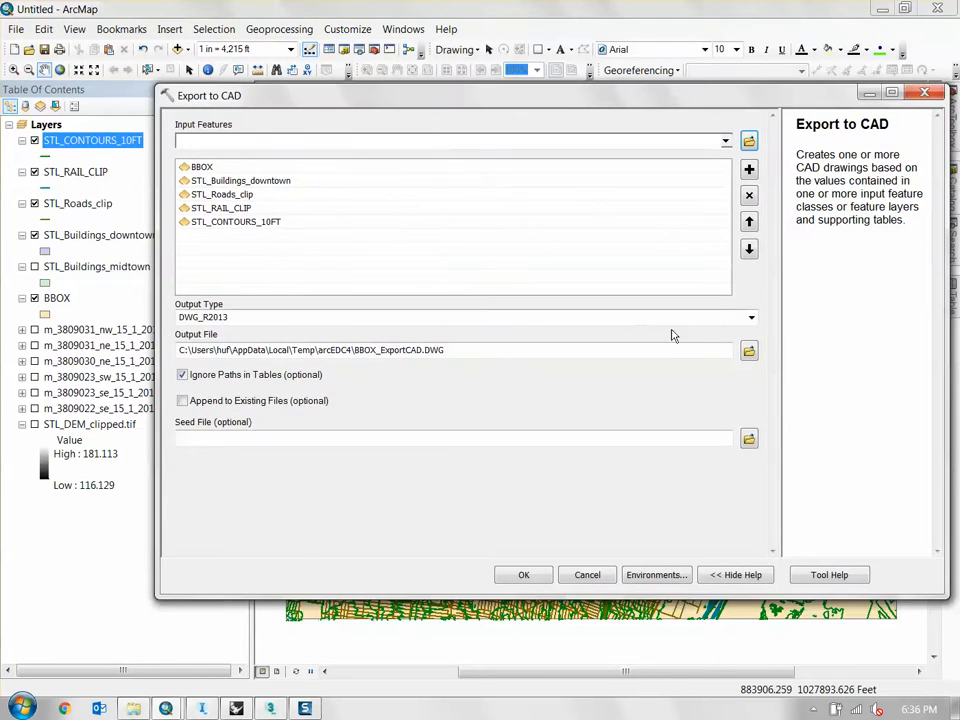
Step: Set the export's output file to BASEMAP_STL.DWG on the Desktop
click(749, 352)
drag(495, 218, 474, 222)
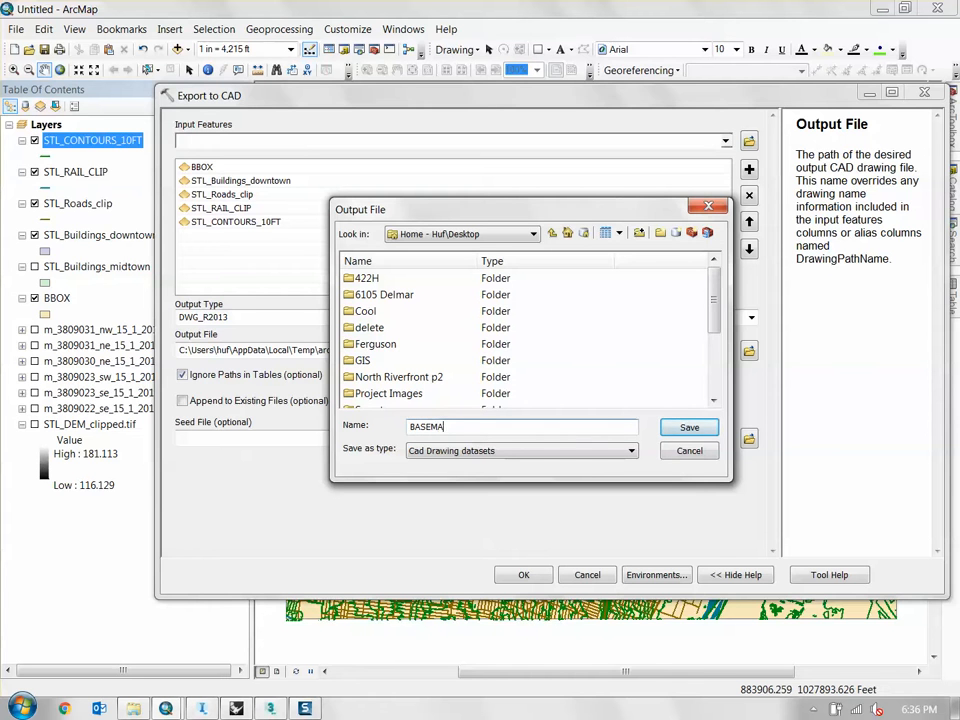
key(Return)
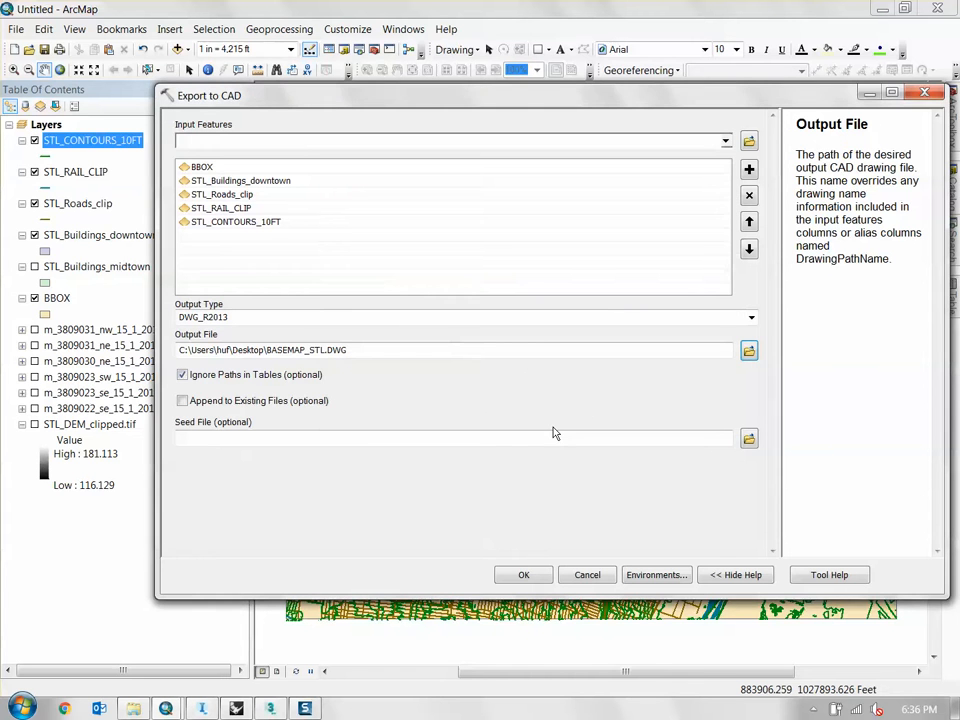
drag(600, 98, 540, 99)
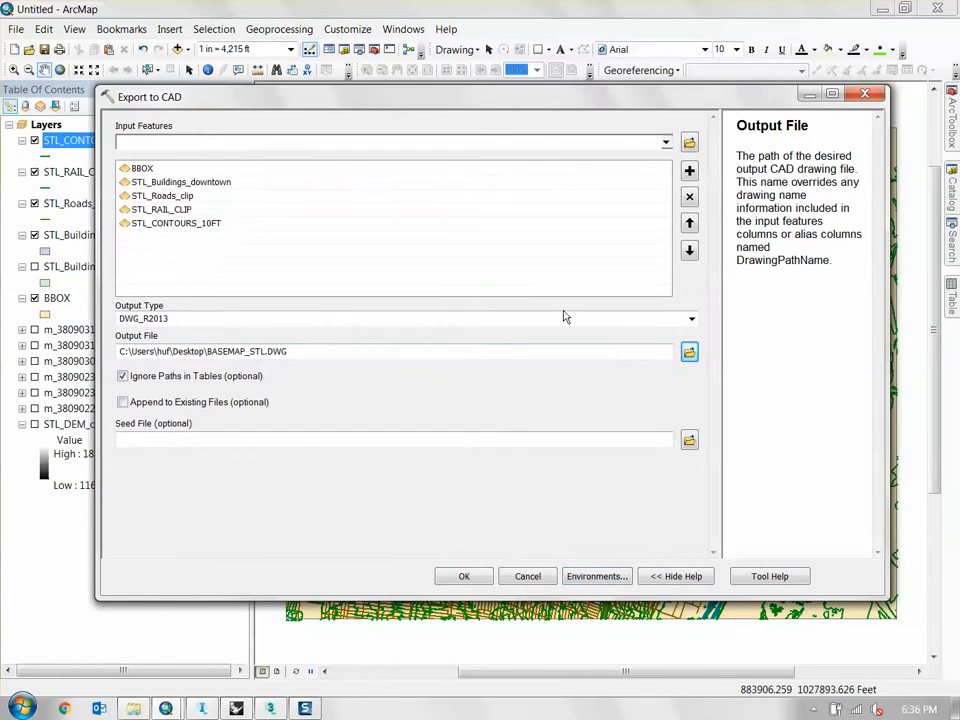
Step: Set the export's output coordinate system and cartographic coordinate system to Same as Display
click(597, 577)
drag(359, 160, 186, 118)
click(245, 167)
click(255, 199)
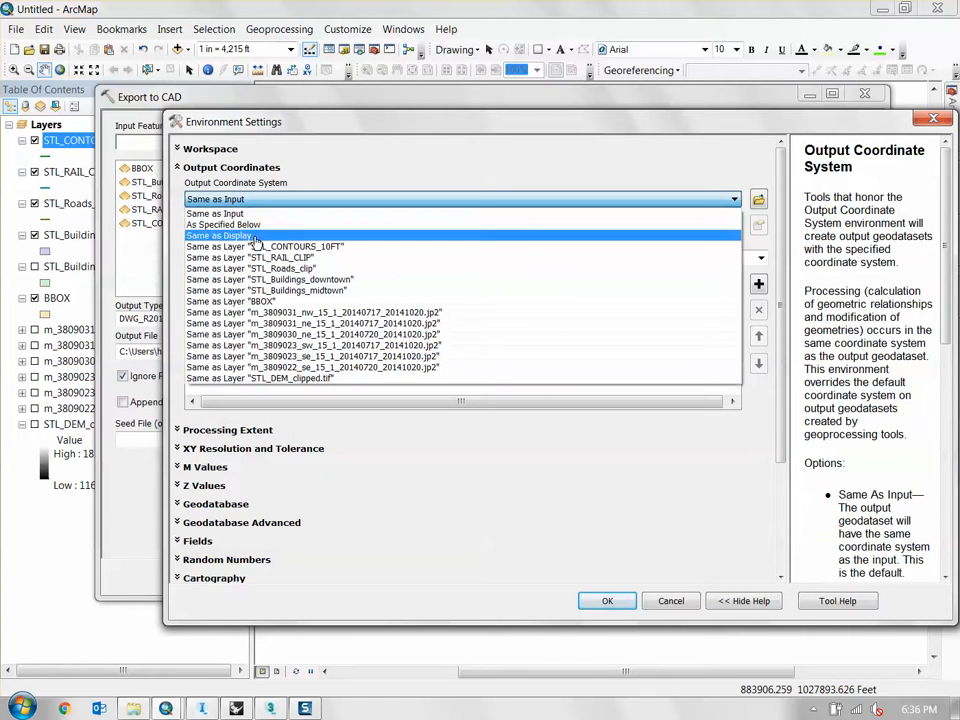
click(255, 238)
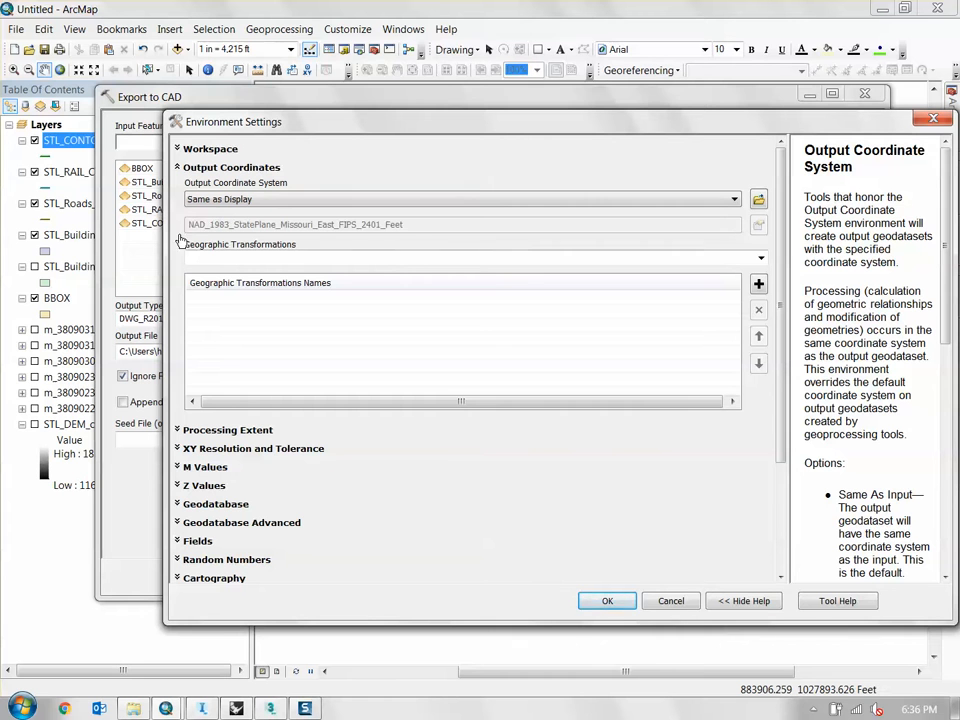
click(258, 170)
click(236, 342)
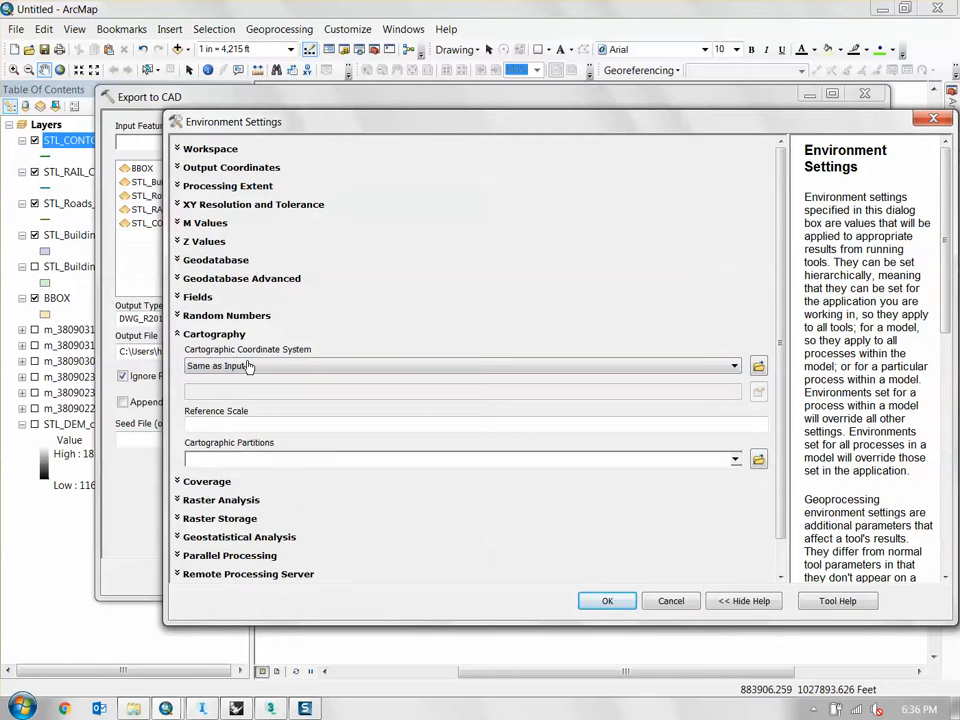
click(246, 366)
click(255, 377)
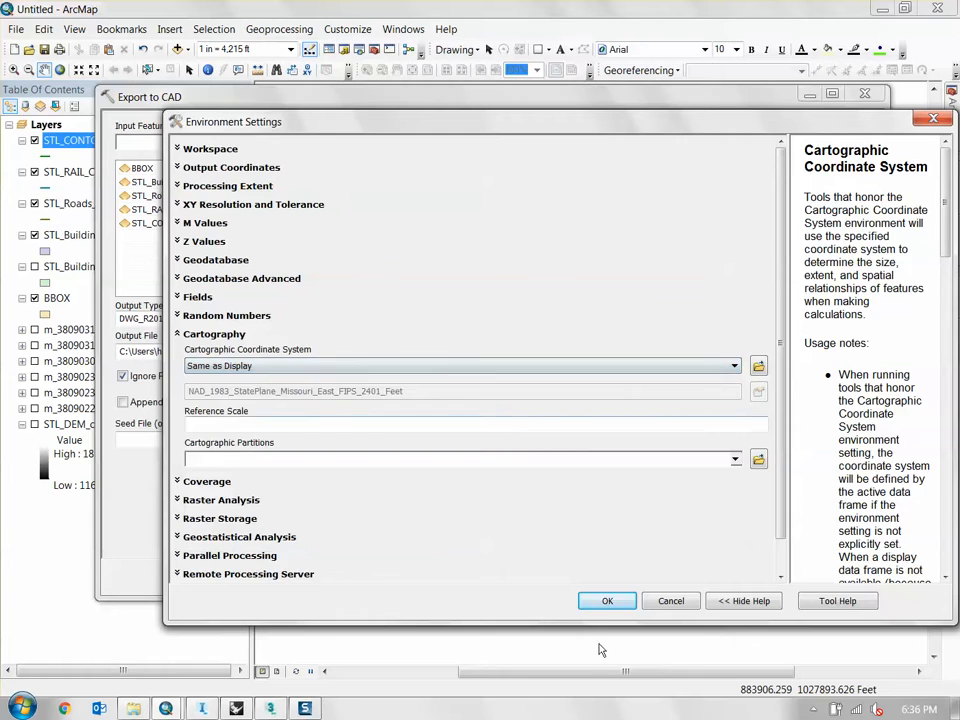
click(607, 600)
Step: Run the CAD export, and collapse and hide the resulting BASEMAP_STL layer
click(464, 577)
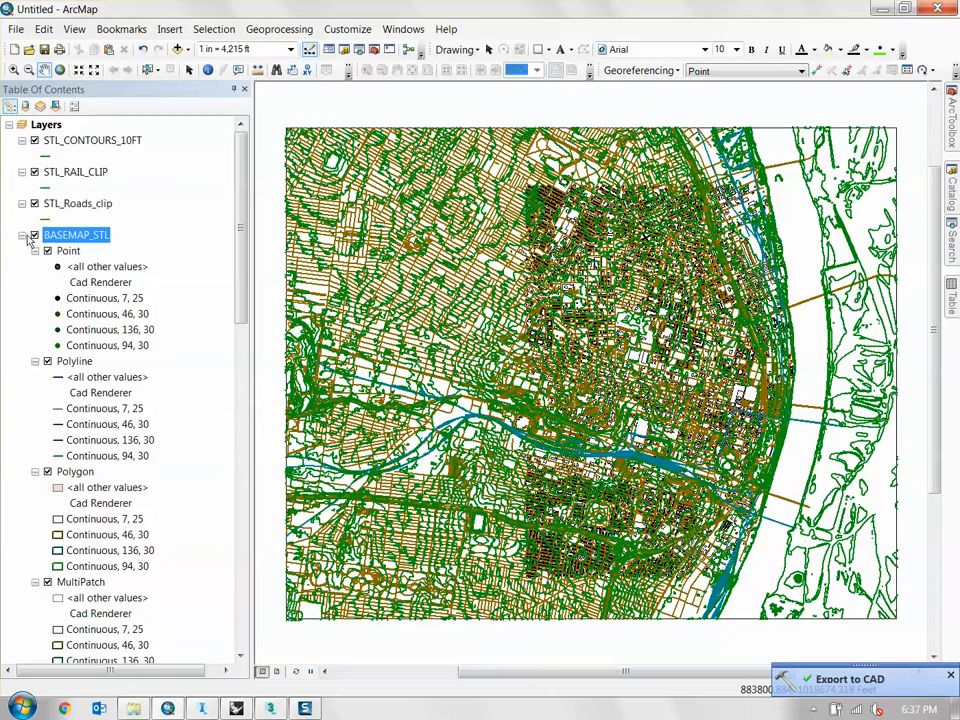
click(23, 236)
click(35, 236)
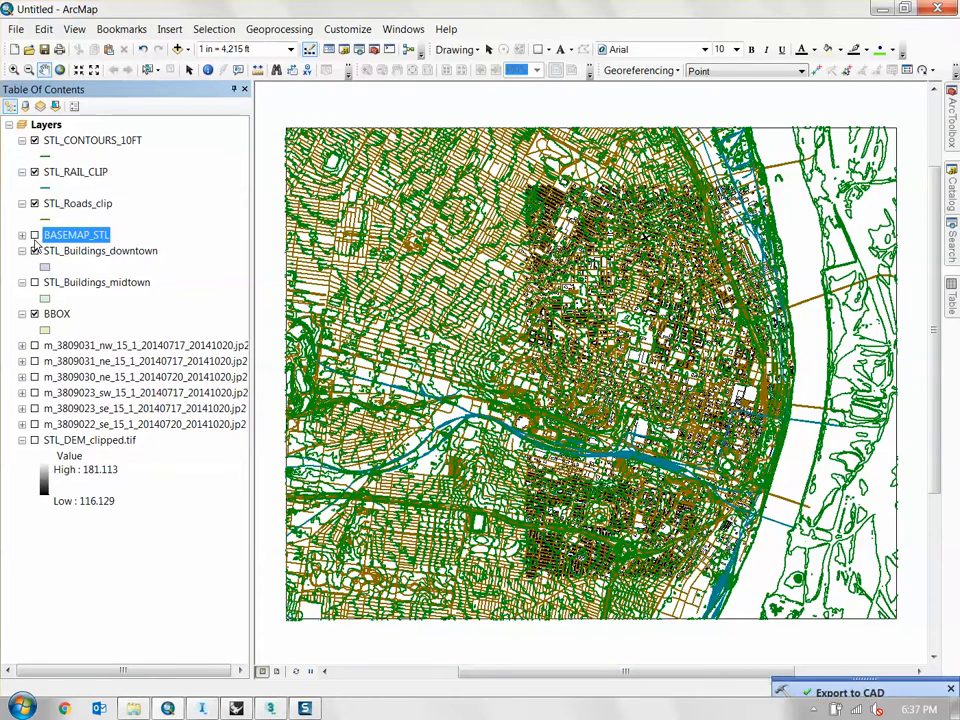
Step: Switch to Rhinoceros and import BASEMAP_STL.DWG from the Desktop into the empty model, leaving nothing selected
click(882, 9)
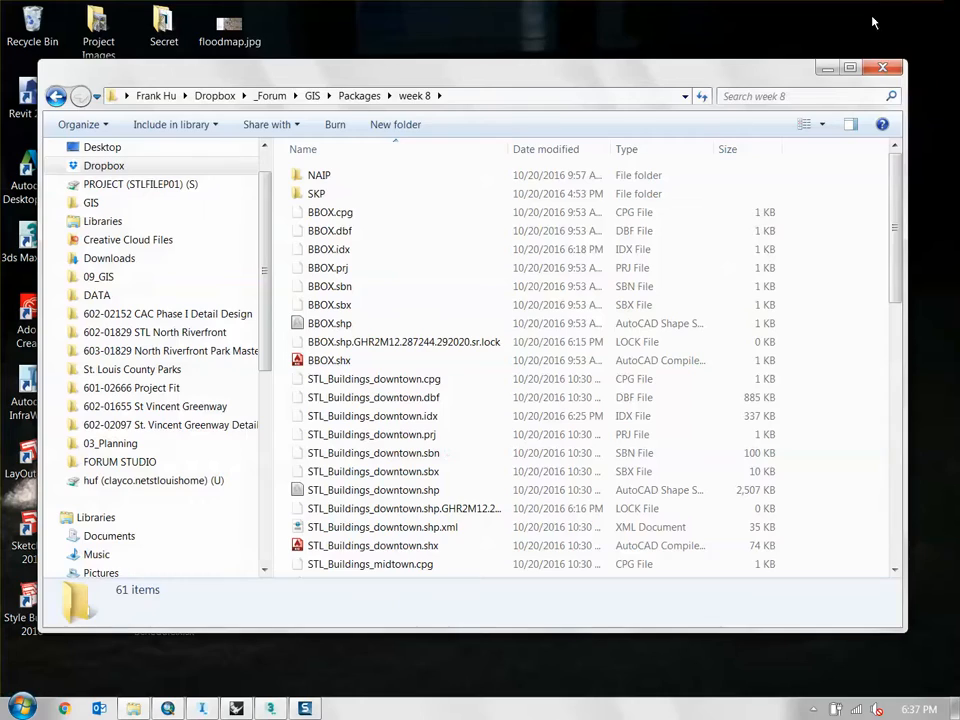
click(236, 708)
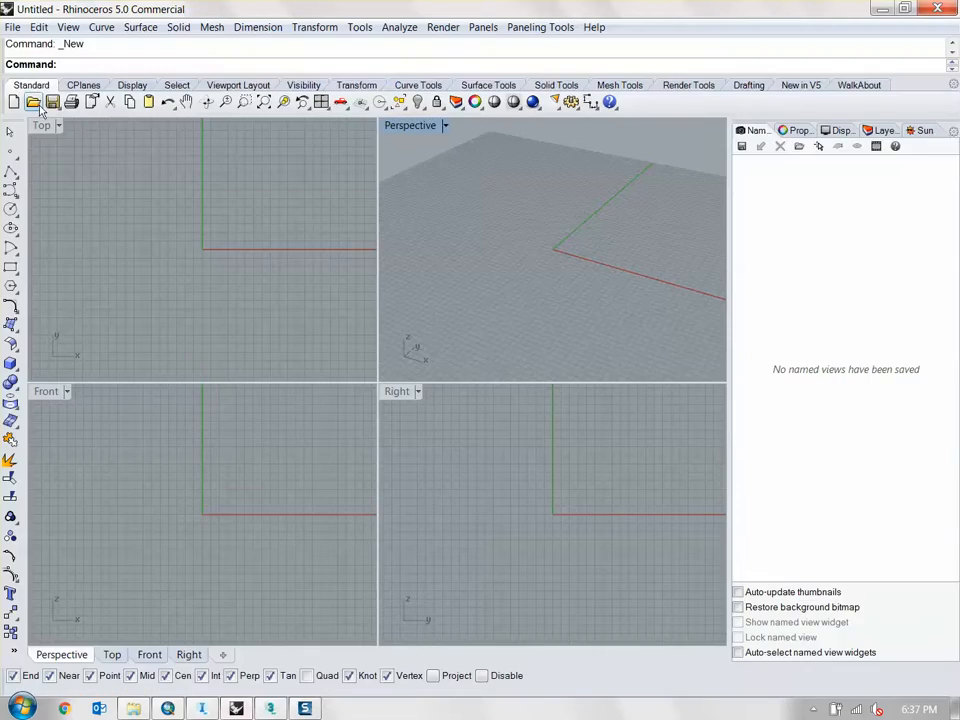
text(Import)
key(Return)
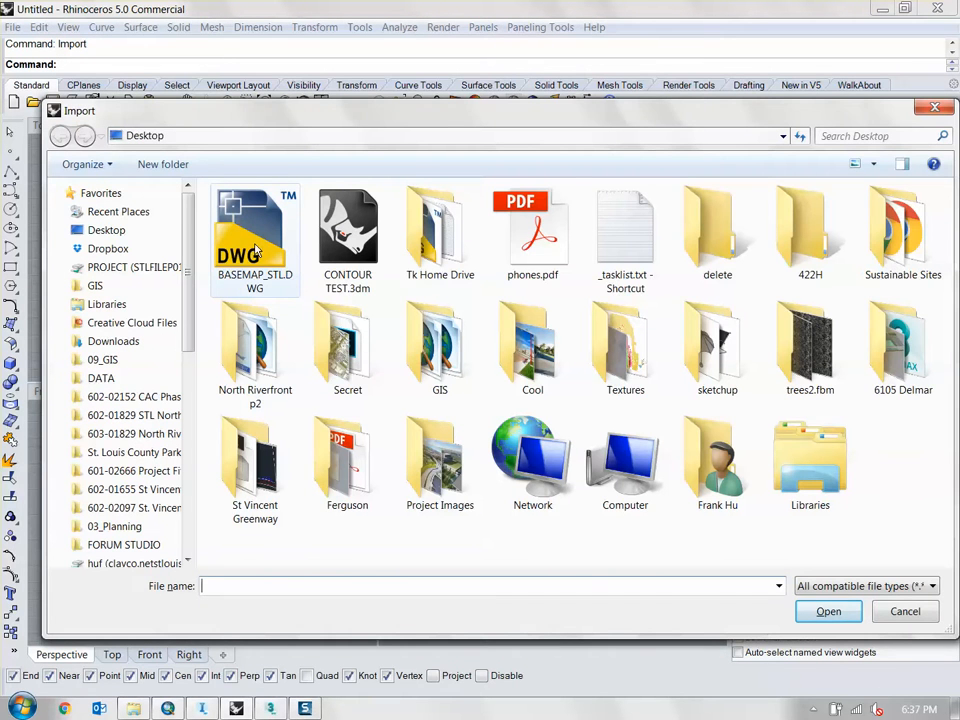
double_click(265, 245)
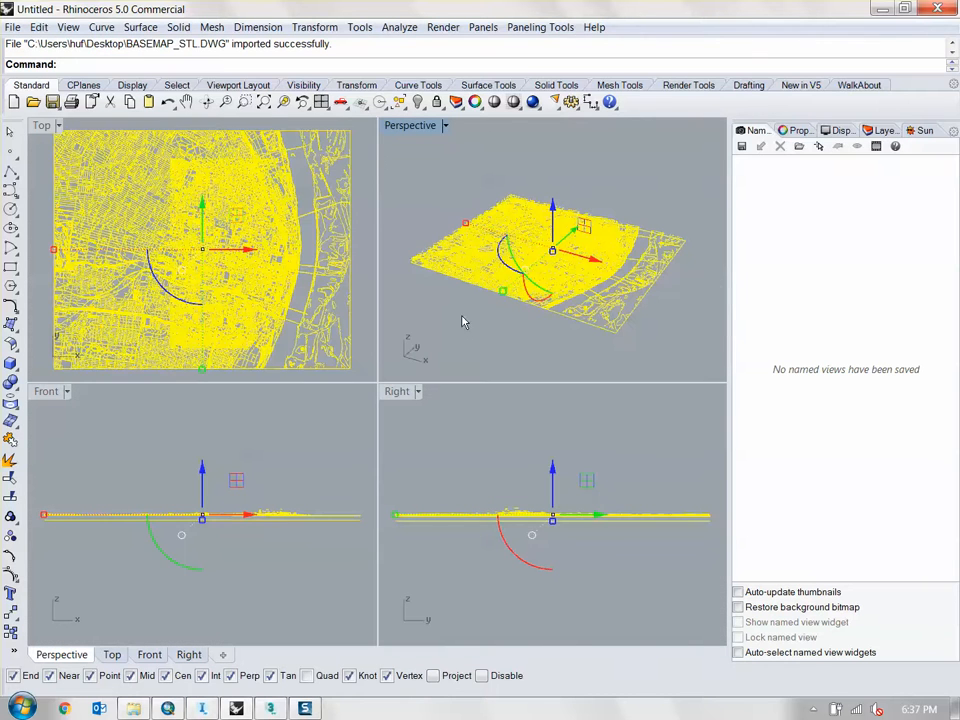
click(502, 346)
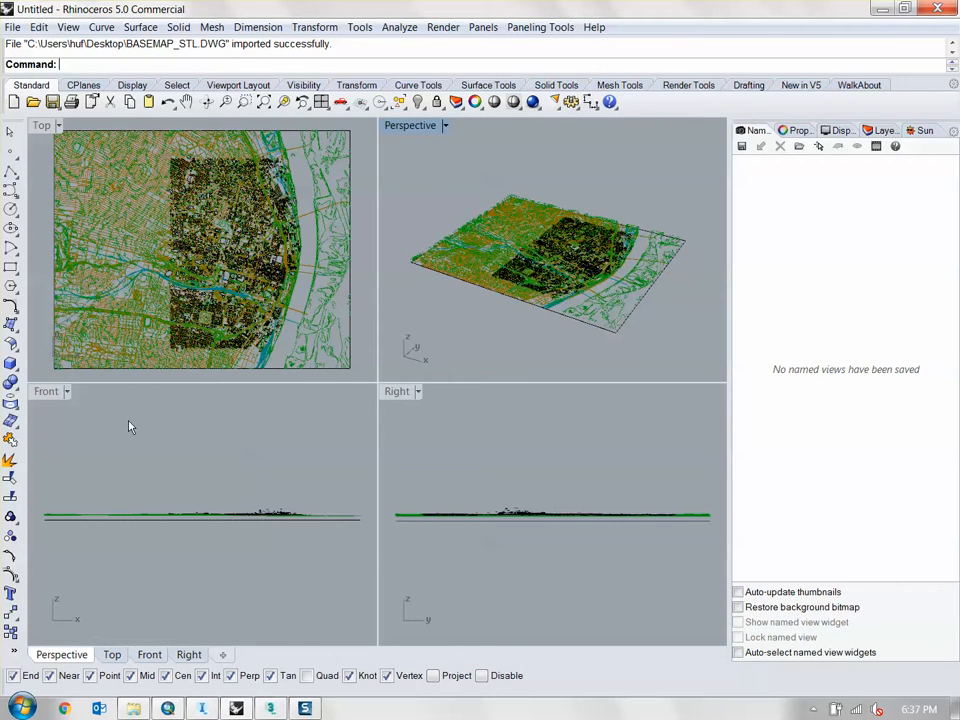
Step: Examine the elevations of the buildings and stacked contour lines of the imported basemap in the Front view
double_click(54, 394)
scroll(502, 398, up, 12)
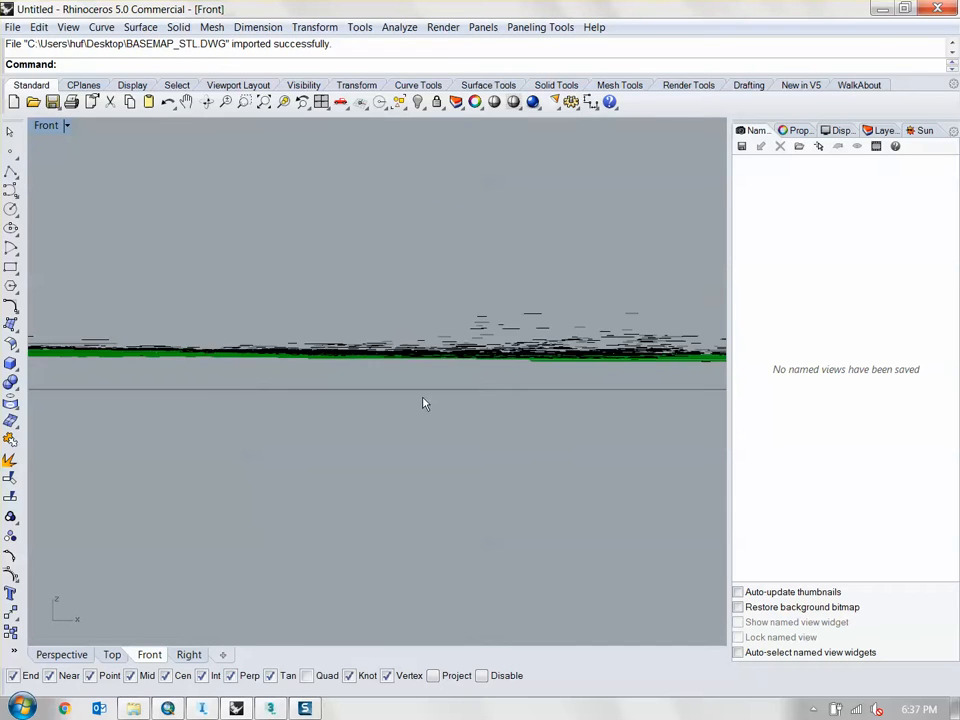
scroll(422, 403, down, 6)
right_drag(405, 405, 730, 430)
scroll(341, 400, up, 6)
scroll(340, 390, up, 10)
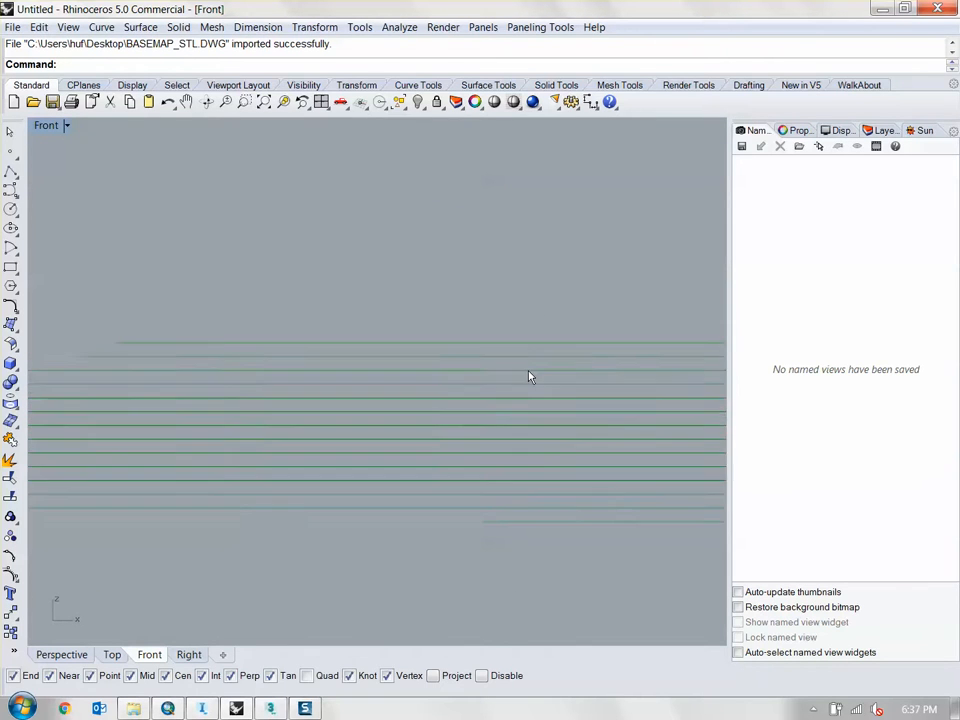
right_drag(345, 360, 515, 398)
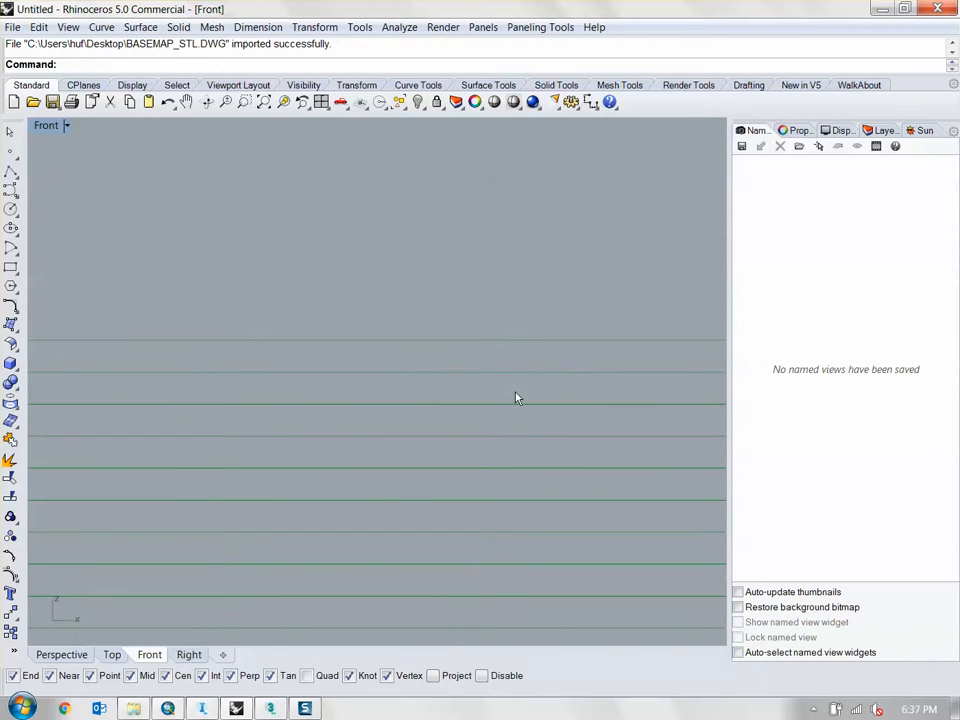
Step: Measure the vertical distance between two adjacent contour lines with object snaps disabled
click(483, 675)
click(399, 27)
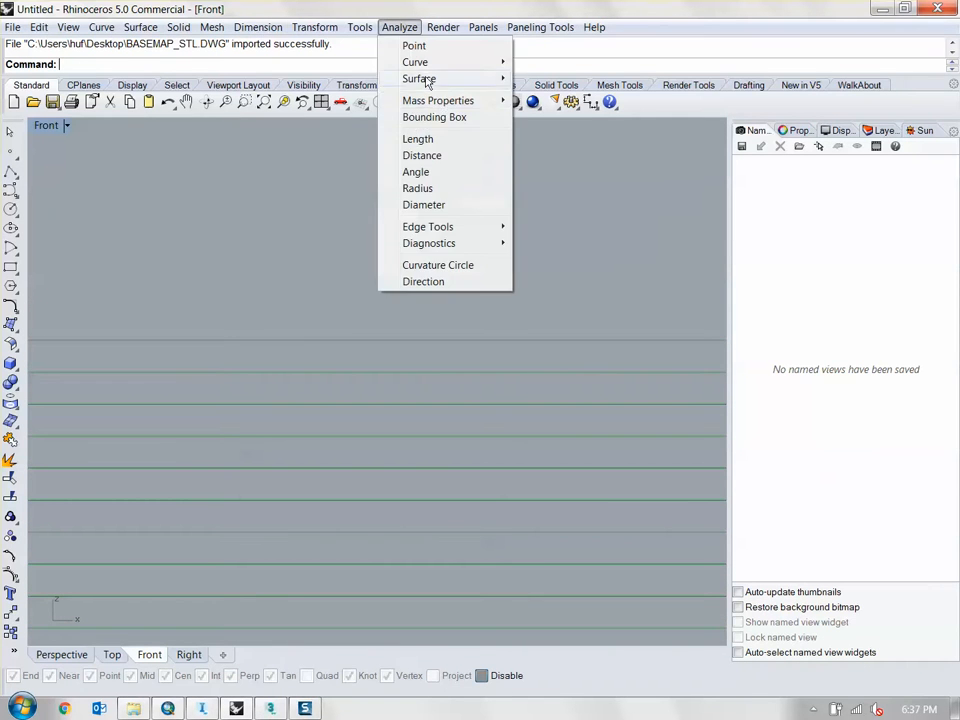
click(432, 155)
scroll(500, 337, up, 3)
click(506, 337)
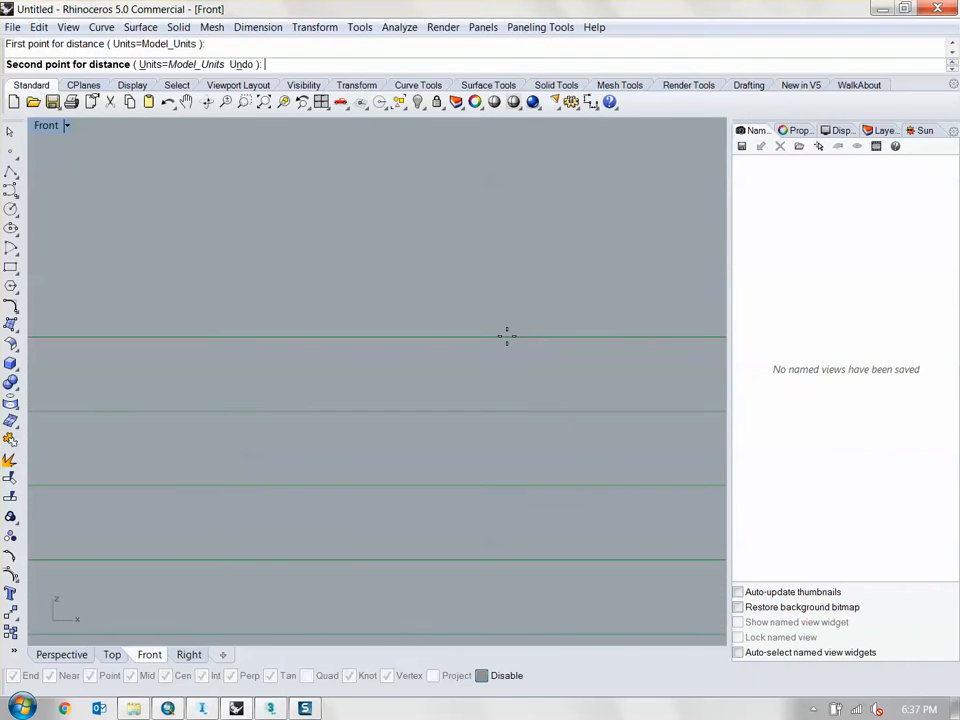
click(507, 409)
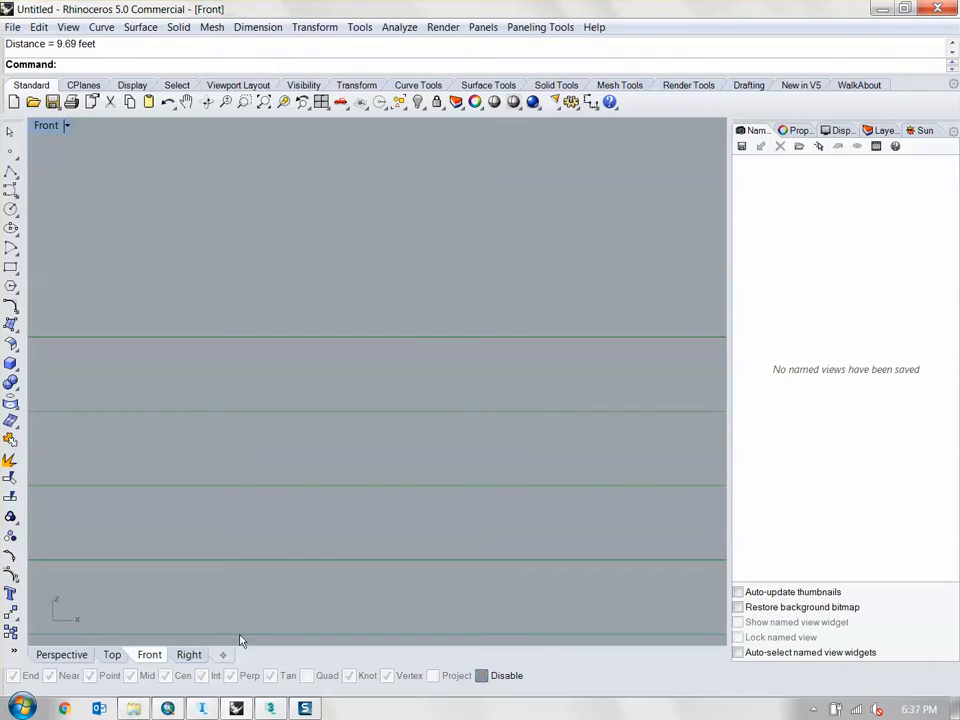
Step: Examine the whole imported basemap from different angles in the Perspective view and from above in the Top view
click(62, 654)
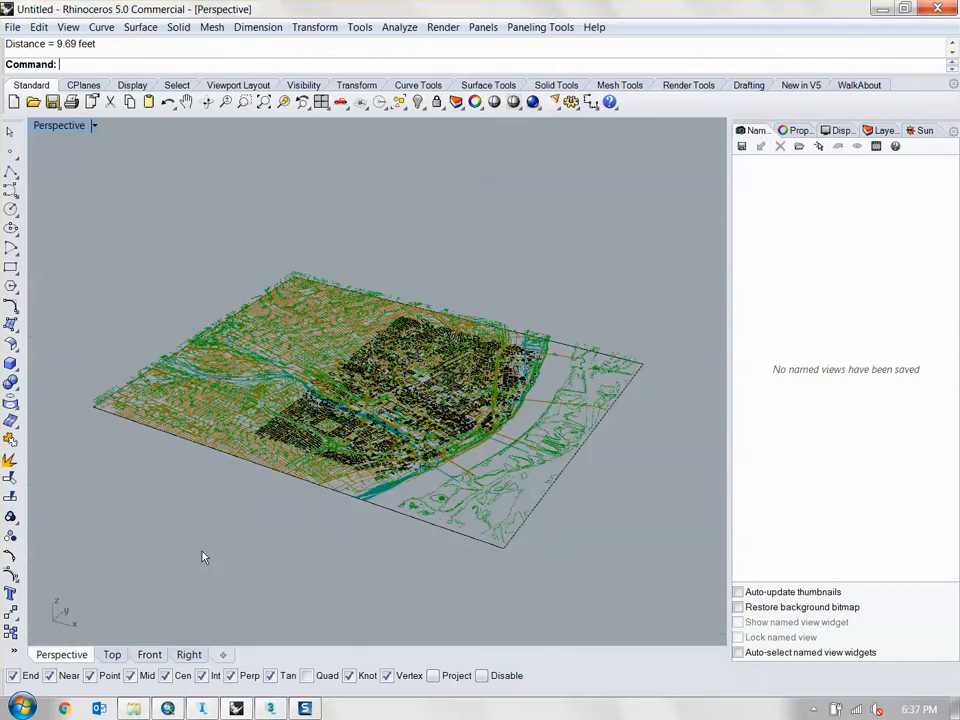
scroll(450, 401, down, 2)
scroll(443, 407, up, 5)
right_drag(443, 407, 442, 344)
scroll(532, 391, down, 3)
scroll(532, 391, down, 2)
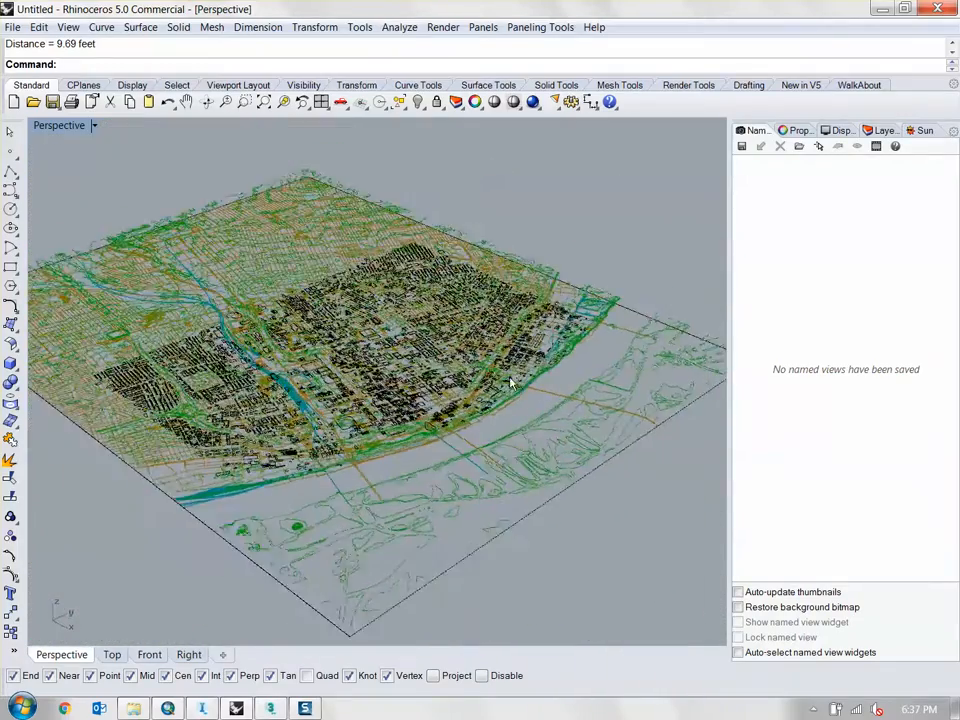
right_drag(510, 381, 611, 480)
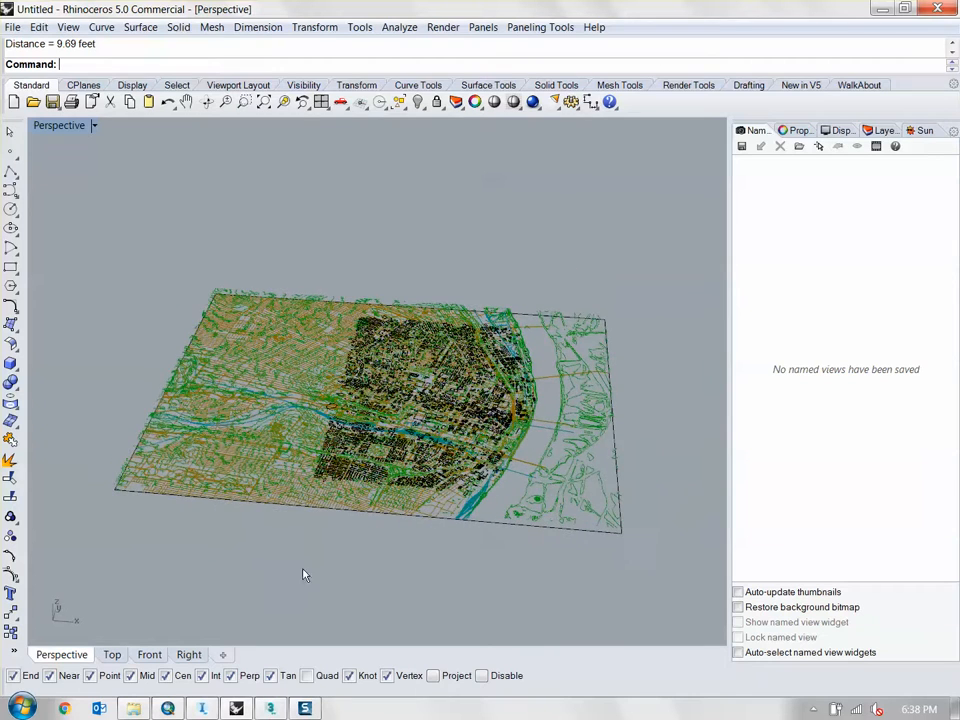
click(113, 655)
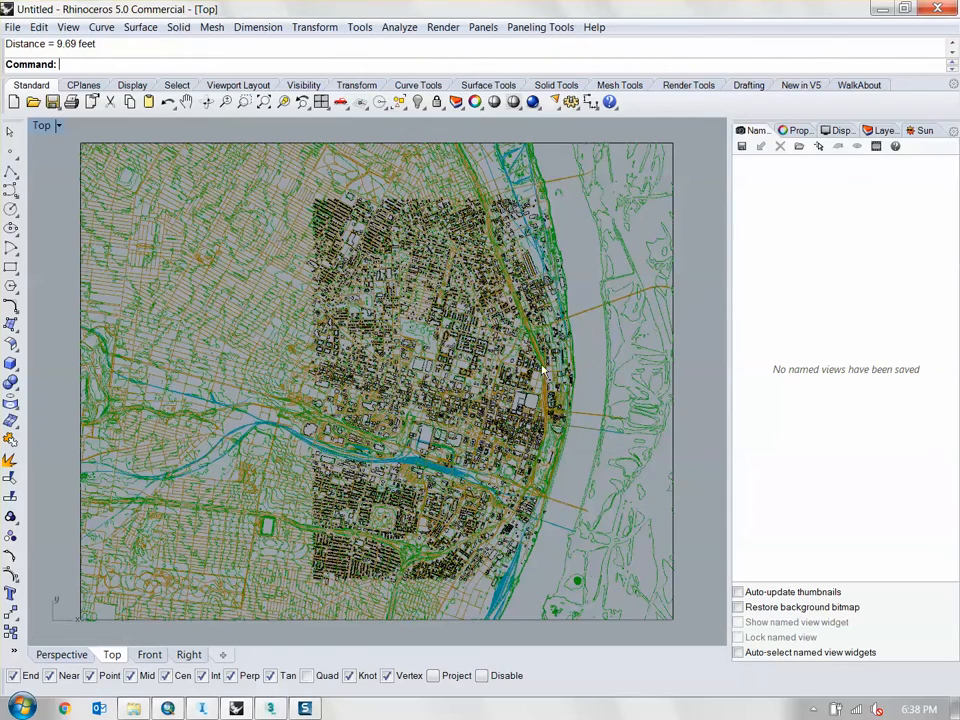
Step: Inspect the outlines of the large adjoining downtown building footprints in the Top view, leaving nothing selected
scroll(540, 405, up, 10)
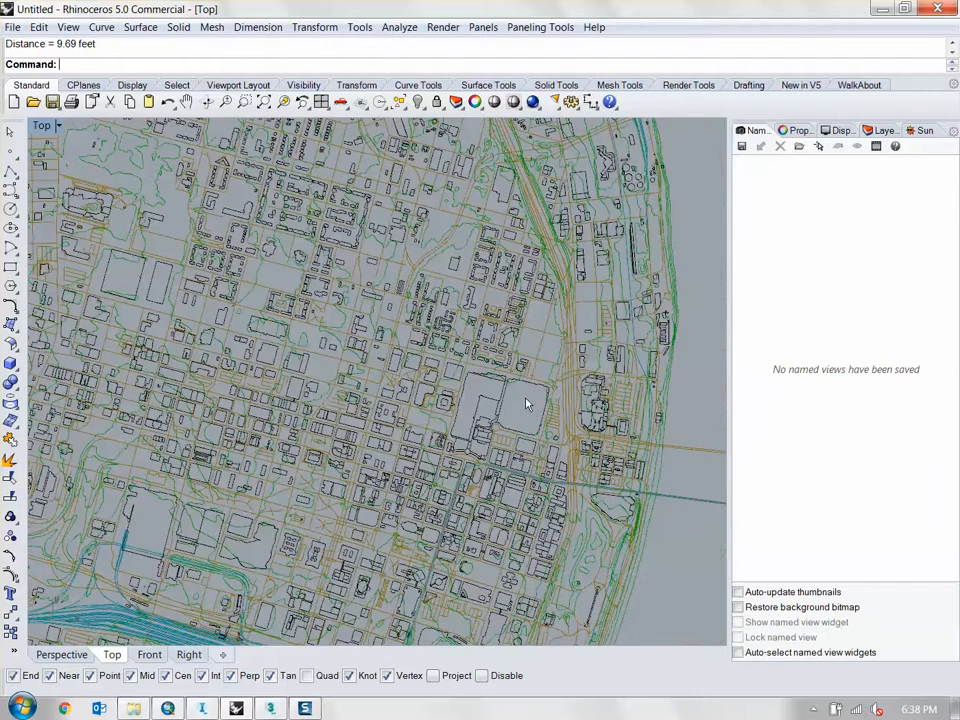
click(424, 411)
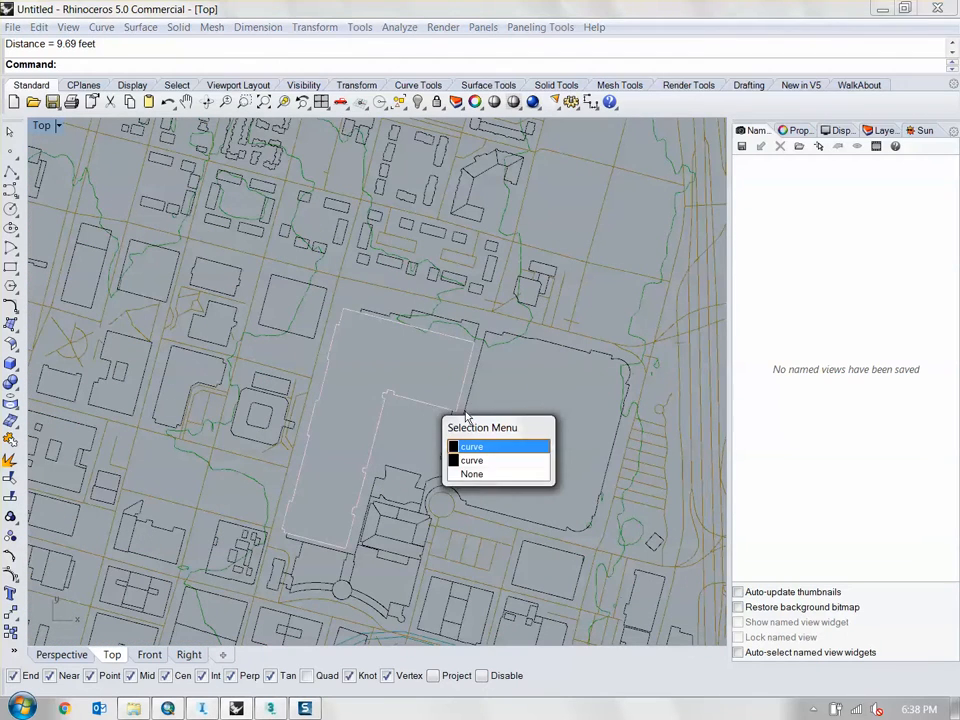
click(455, 418)
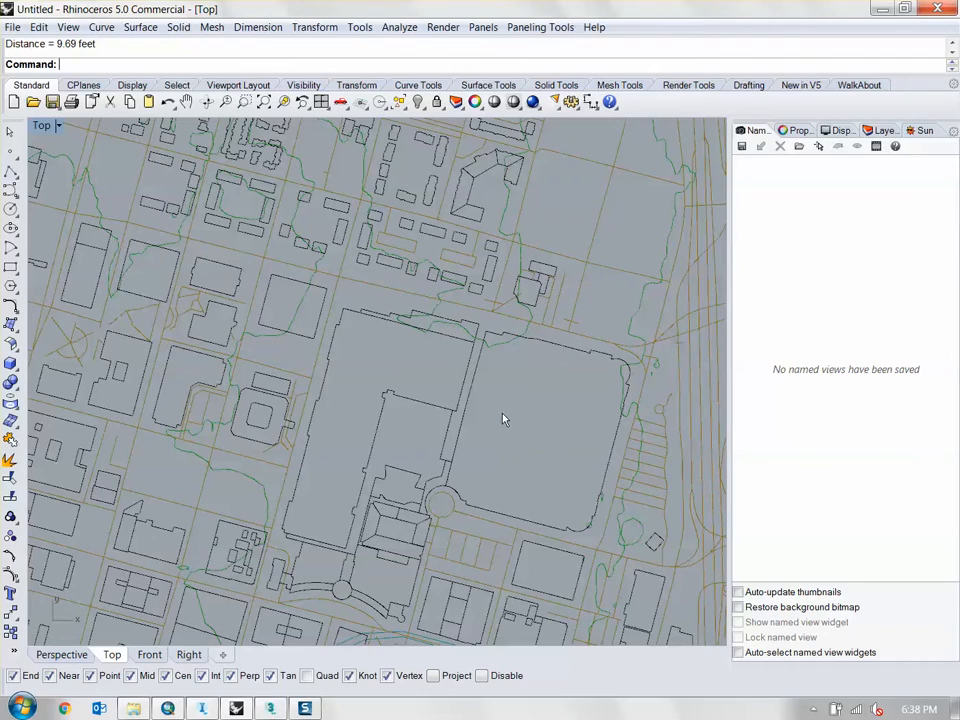
scroll(498, 427, down, 6)
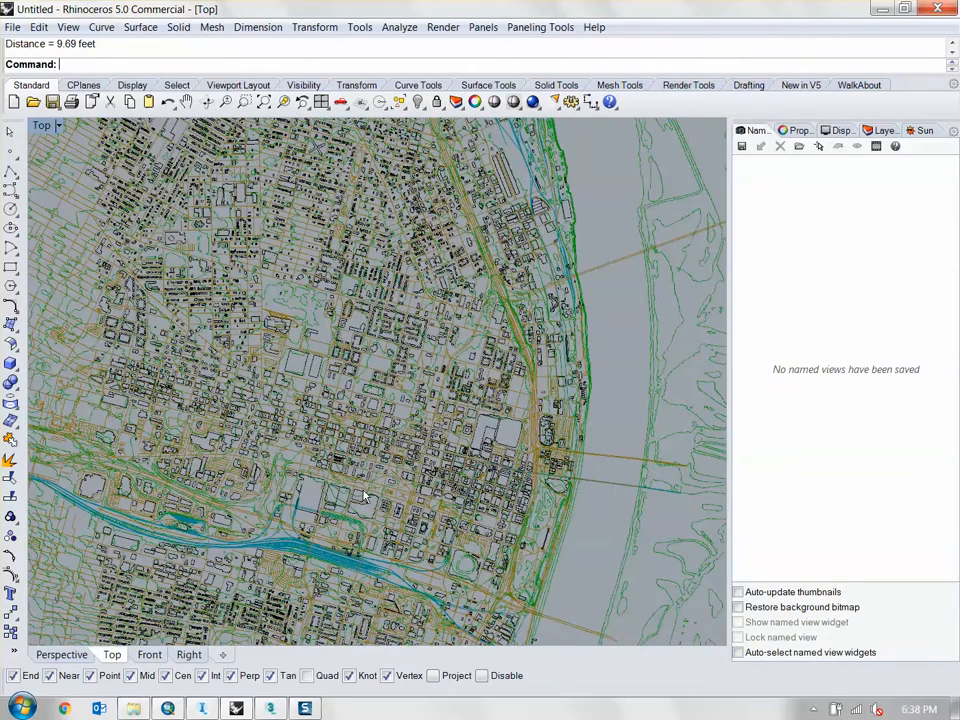
Step: Draw a tall test box over the downtown building footprints in the Perspective view
click(62, 654)
scroll(455, 412, up, 5)
scroll(455, 412, up, 5)
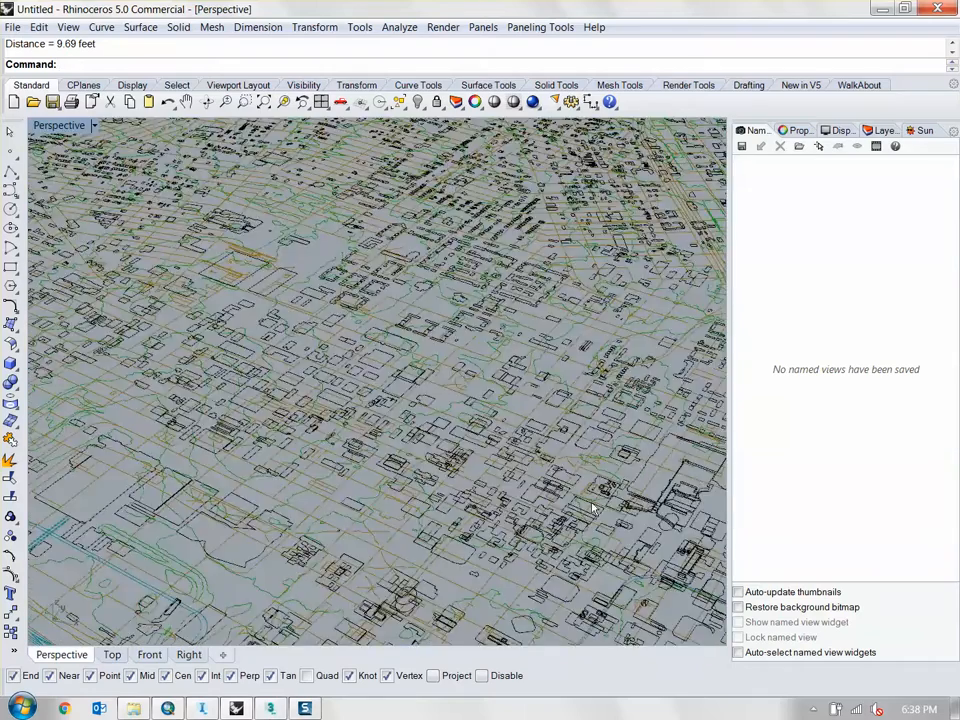
right_drag(590, 502, 132, 350)
click(9, 366)
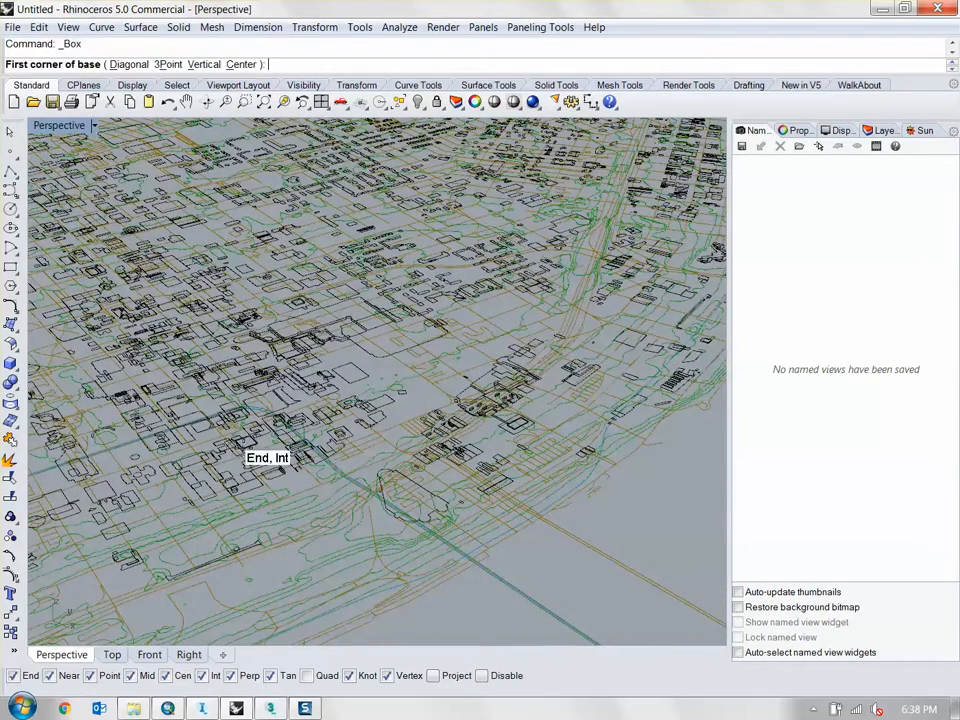
click(241, 464)
click(400, 398)
scroll(416, 370, down, 4)
right_drag(416, 374, 477, 294)
click(574, 192)
right_drag(553, 290, 350, 212)
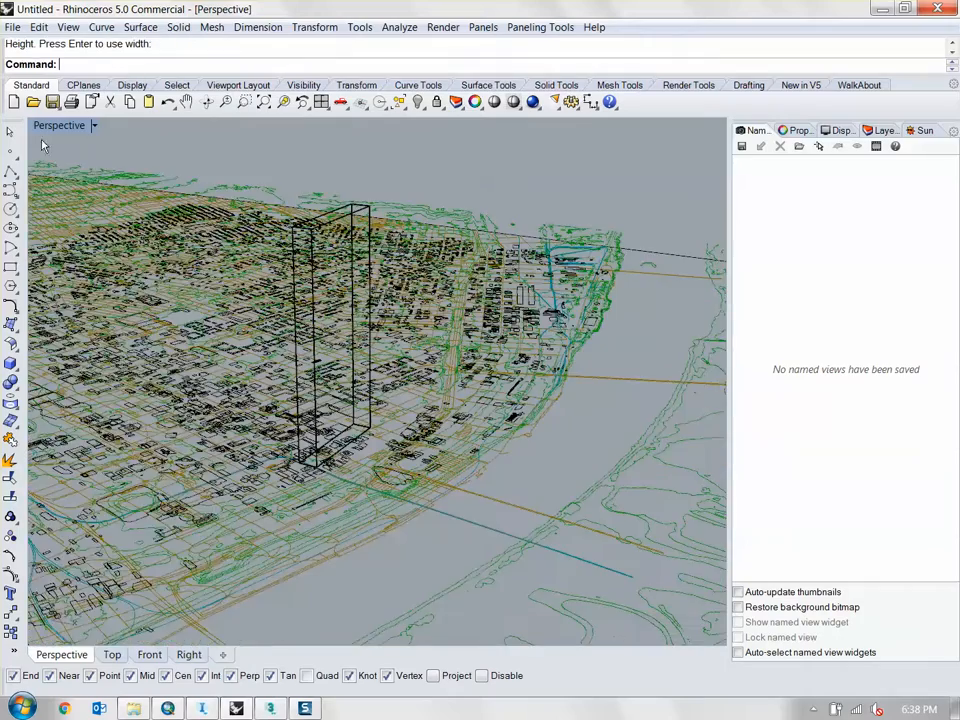
Step: Switch the Perspective view to a shaded display and view the tall box from several angles
click(59, 125)
click(77, 182)
right_drag(77, 182, 381, 281)
scroll(381, 281, up, 5)
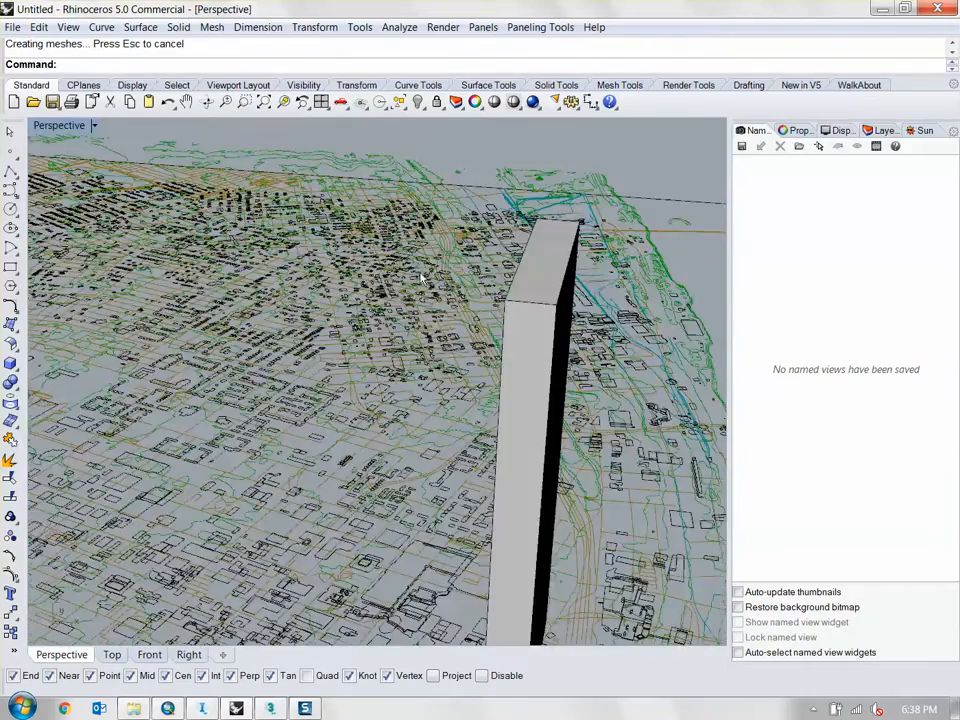
right_drag(570, 224, 396, 278)
right_drag(222, 292, 593, 333)
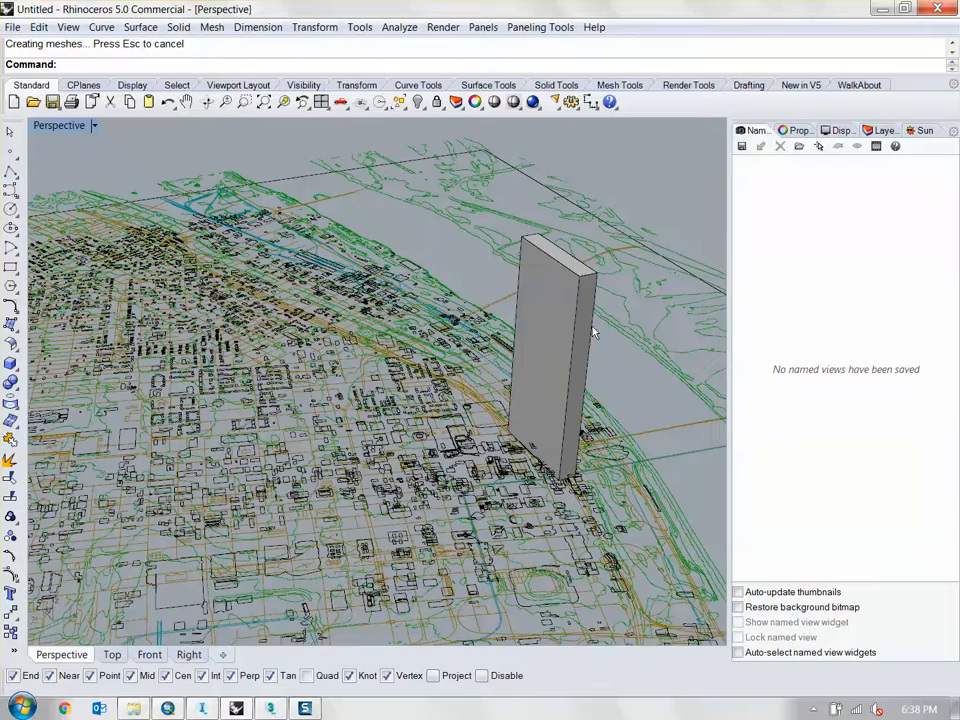
Step: Delete the tall test box from the basemap
click(578, 336)
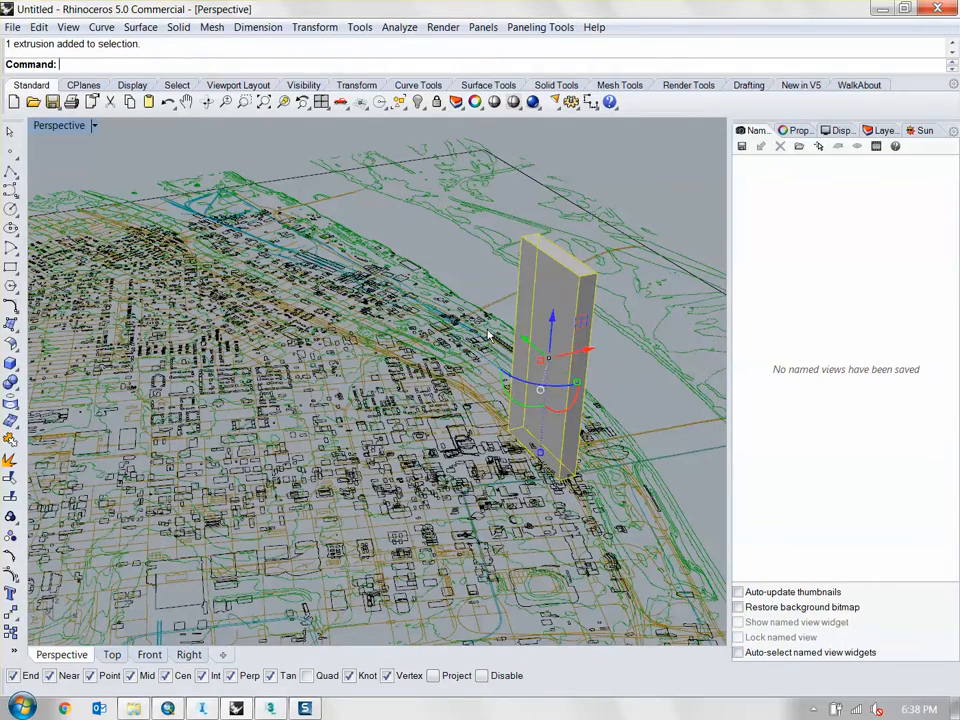
key(Delete)
right_drag(587, 366, 492, 345)
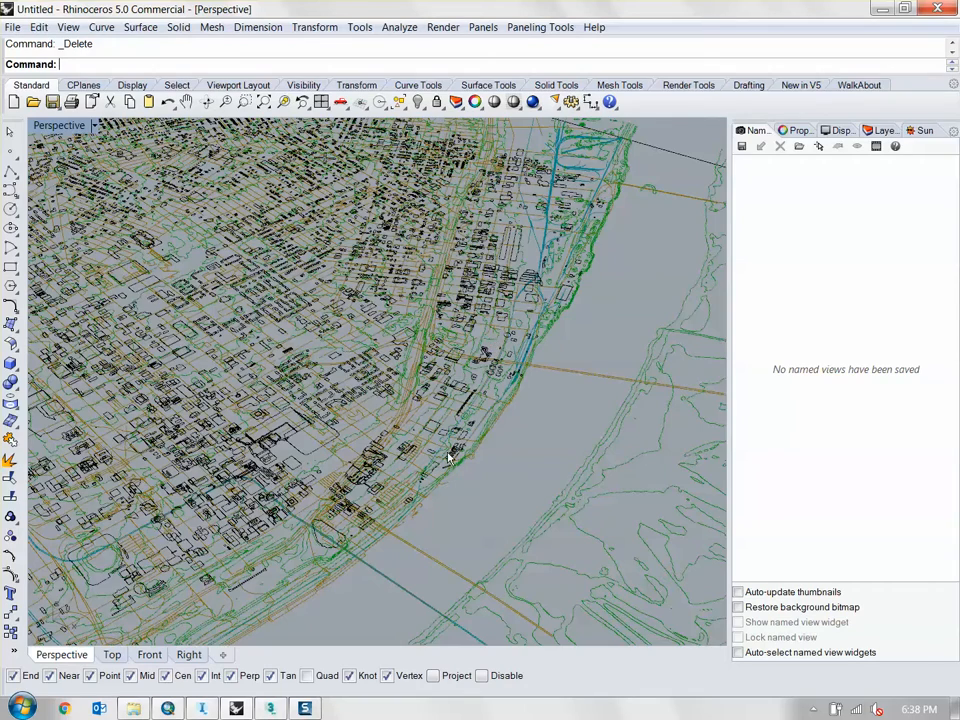
Step: Examine the full extent of the basemap from several angles in the Perspective view and from above in the Top view
right_drag(459, 427, 413, 400)
scroll(413, 400, down, 10)
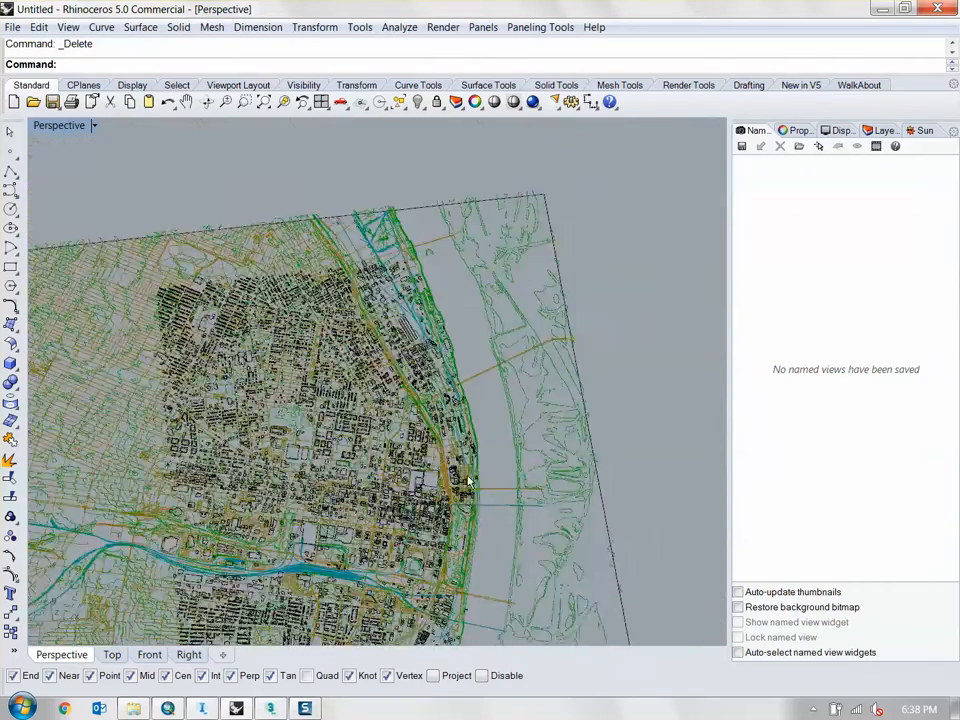
scroll(451, 417, up, 5)
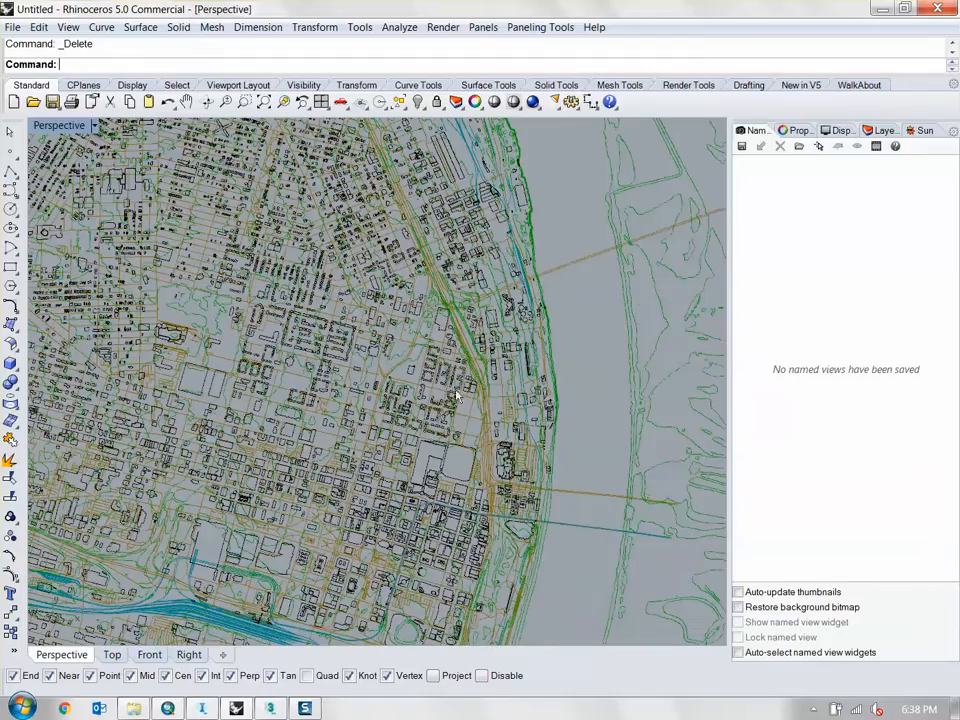
right_drag(471, 413, 488, 498)
scroll(488, 494, down, 7)
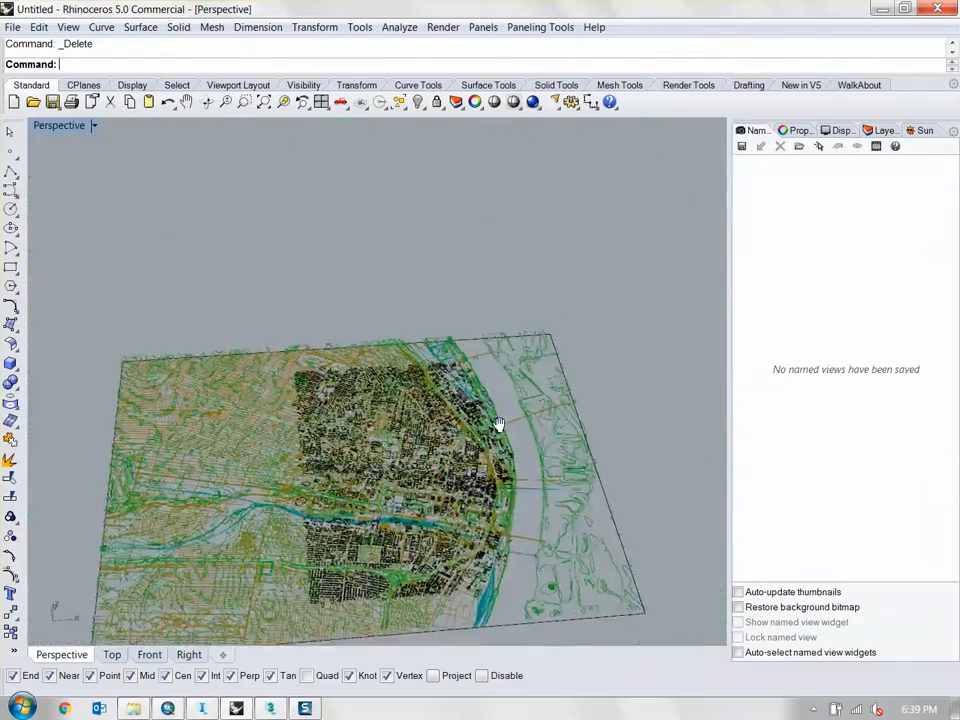
shift+right_drag(497, 424, 495, 358)
right_drag(400, 262, 137, 541)
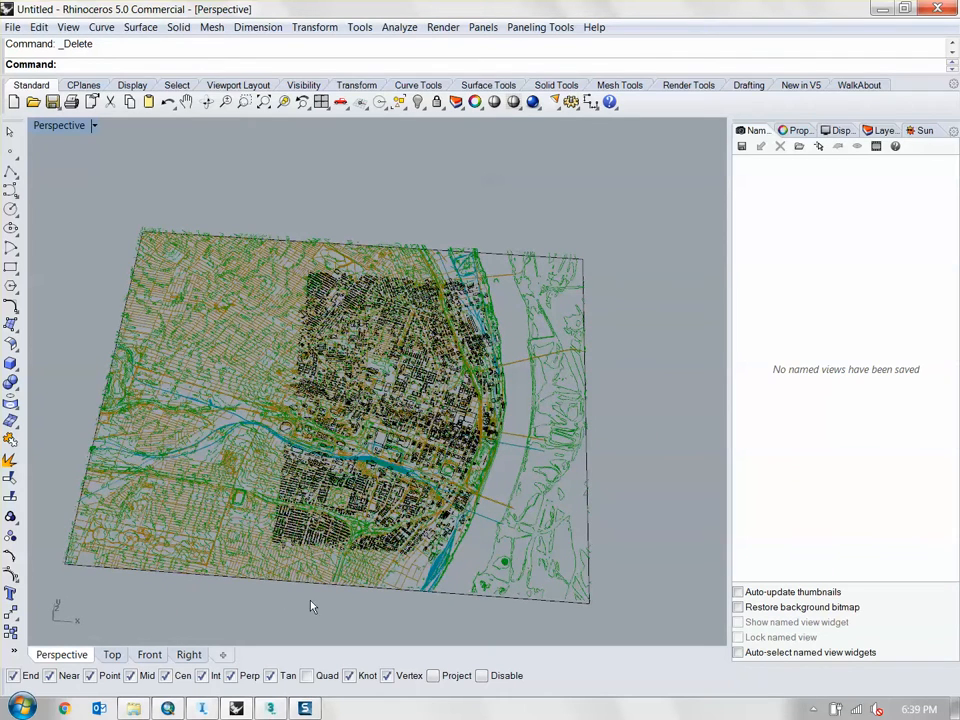
shift+right_drag(361, 613, 373, 588)
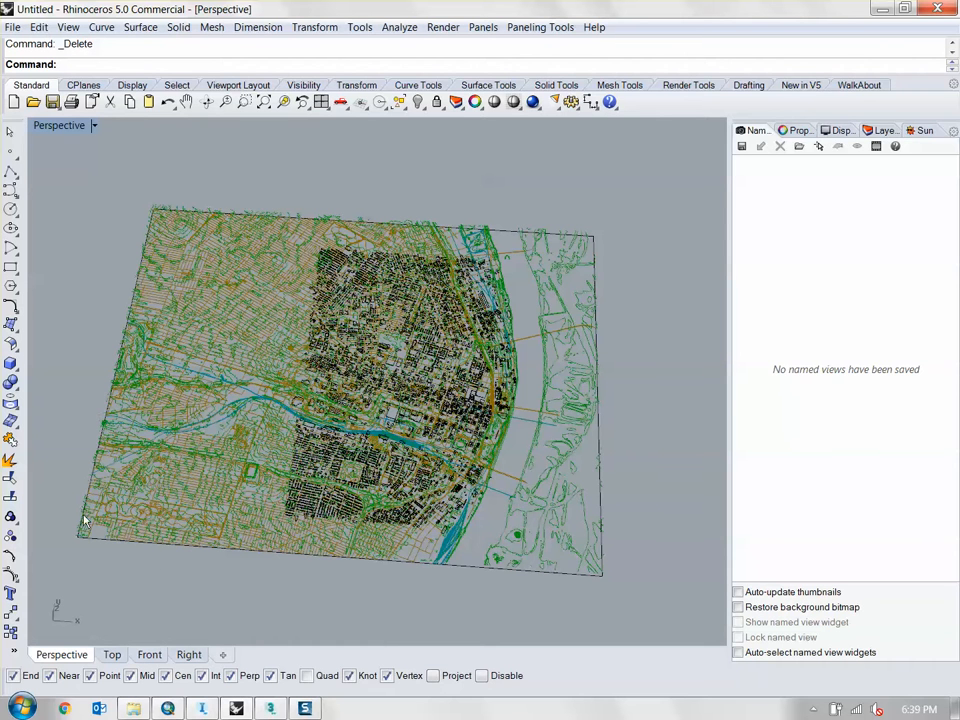
click(113, 655)
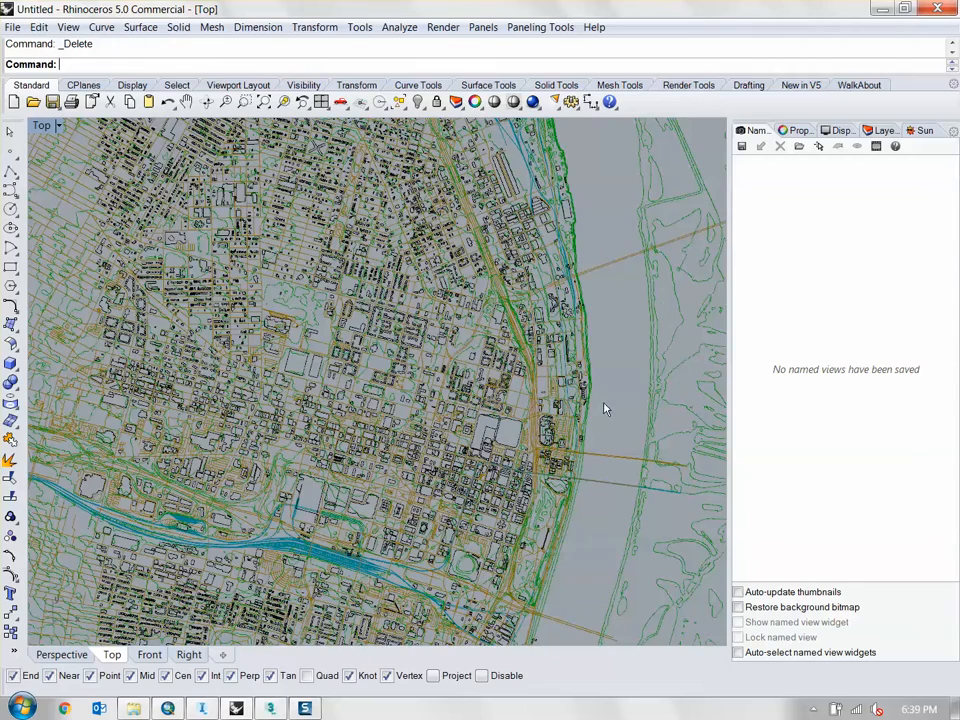
right_drag(604, 407, 590, 345)
scroll(591, 343, down, 6)
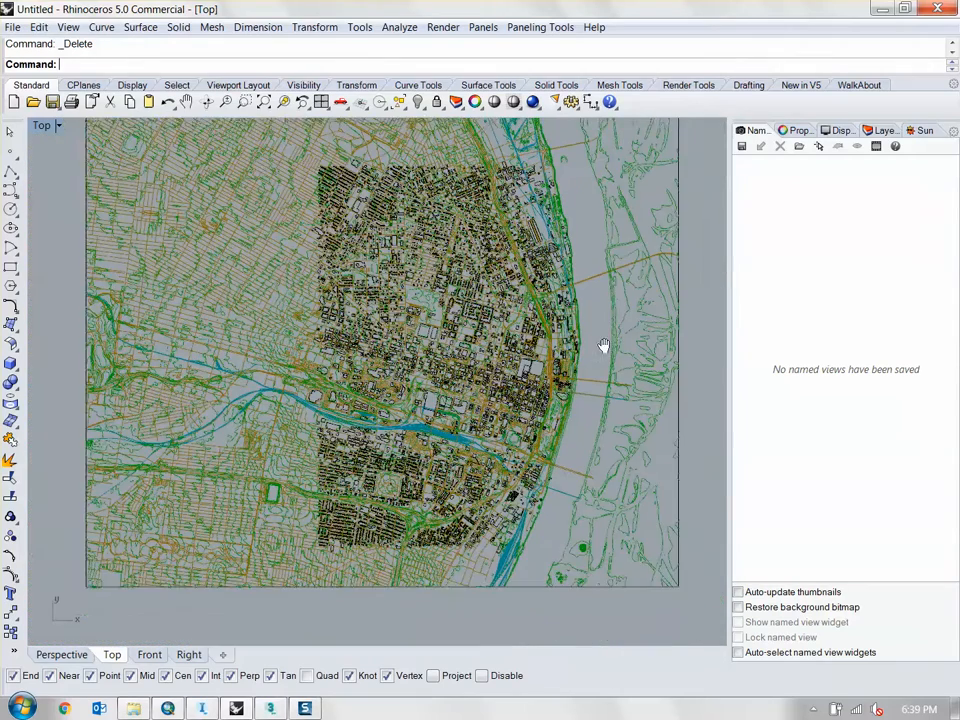
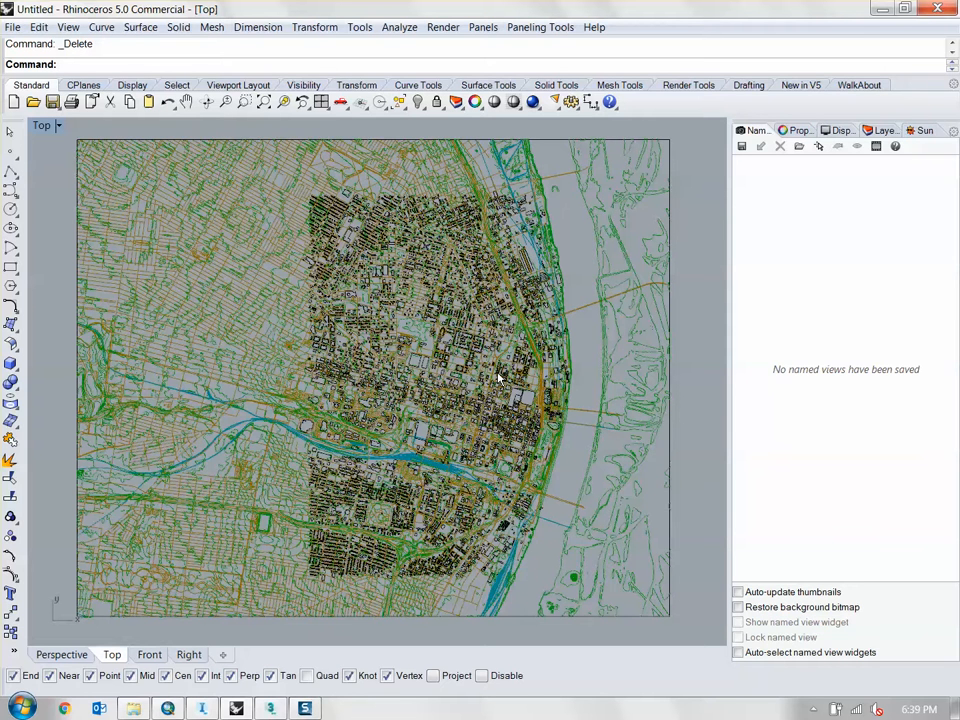
Step: Launch Grasshopper and move its window aside so the basemap can be seen in the Top view
text(Grasshopper)
key(Return)
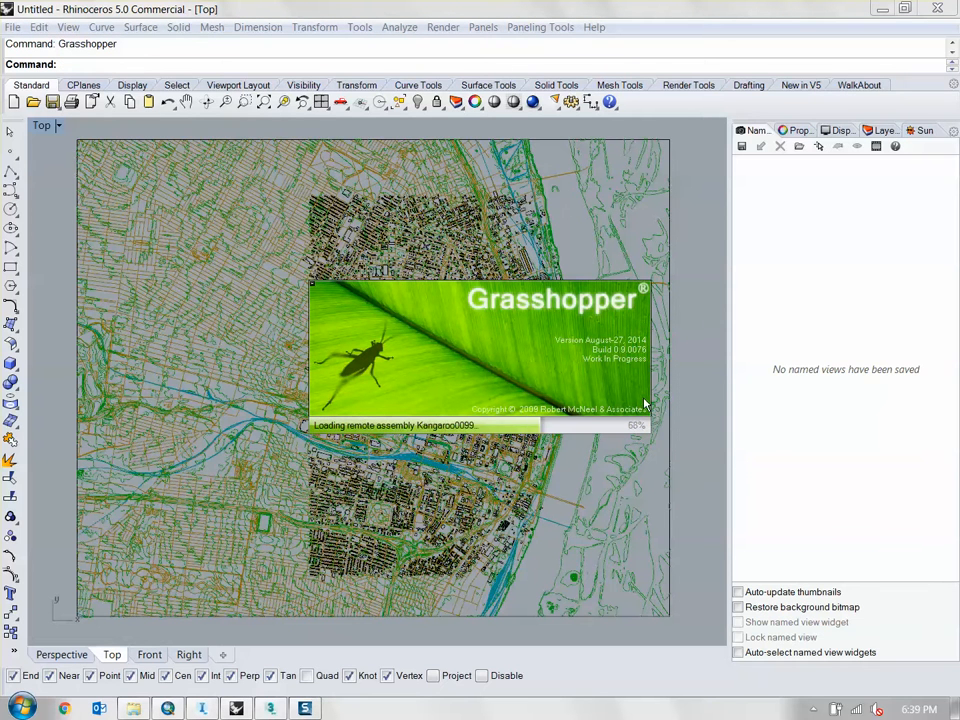
click(331, 349)
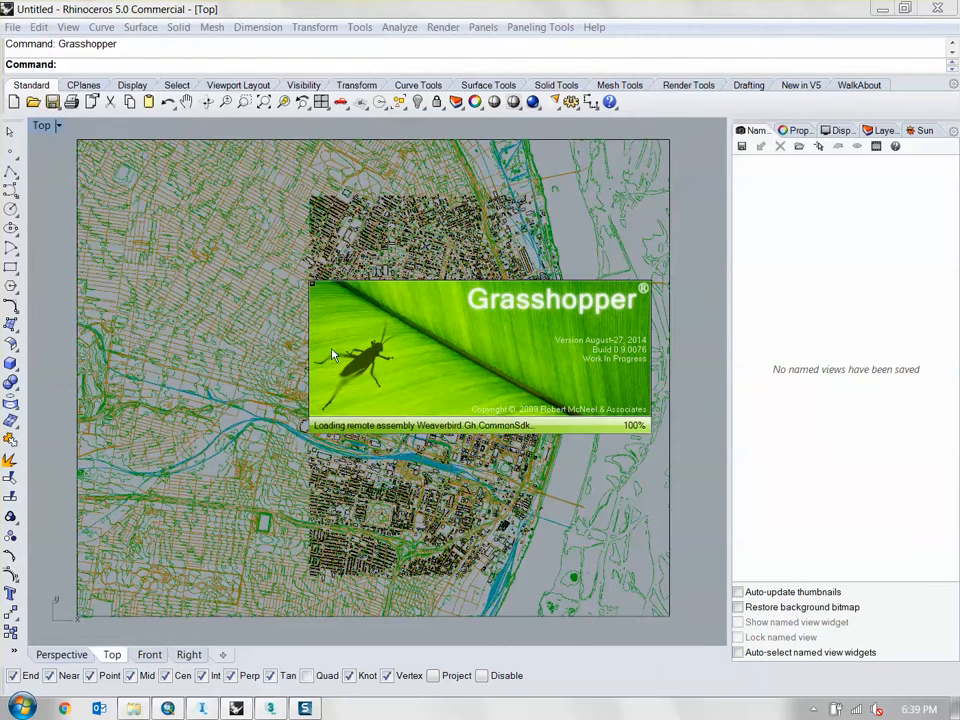
drag(583, 11, 647, 216)
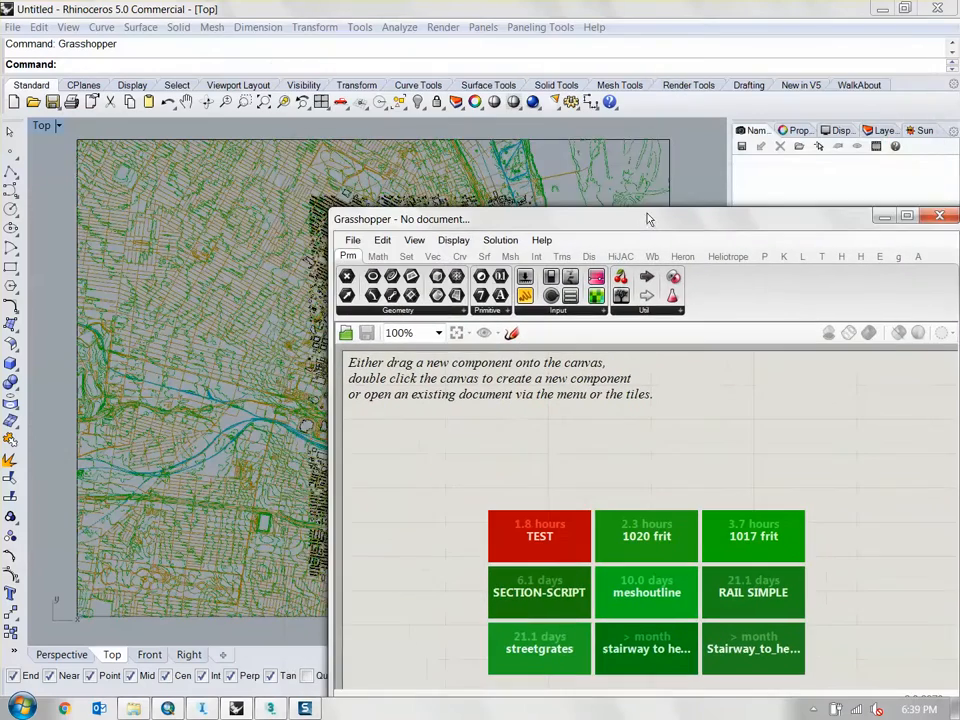
scroll(102, 201, down, 5)
drag(580, 230, 762, 256)
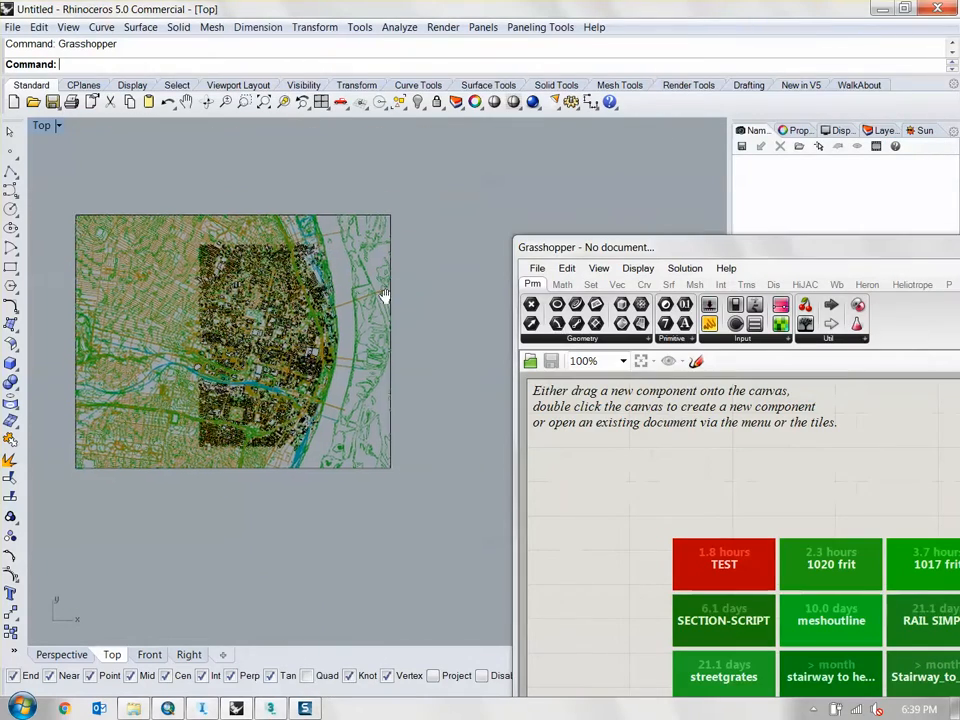
click(10, 151)
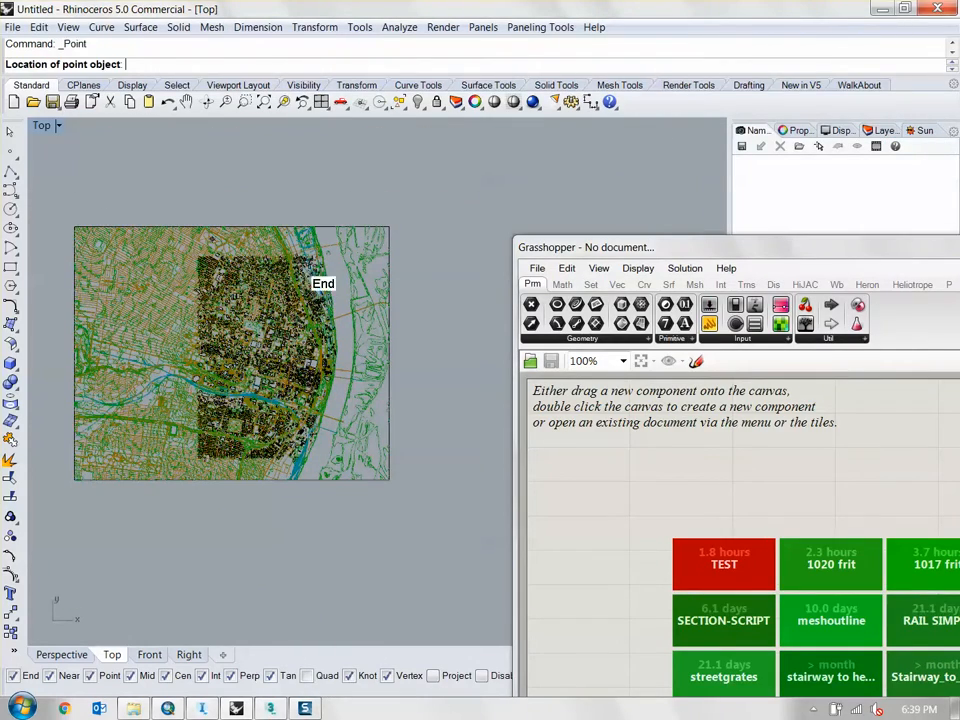
scroll(317, 371, up, 5)
scroll(260, 430, up, 8)
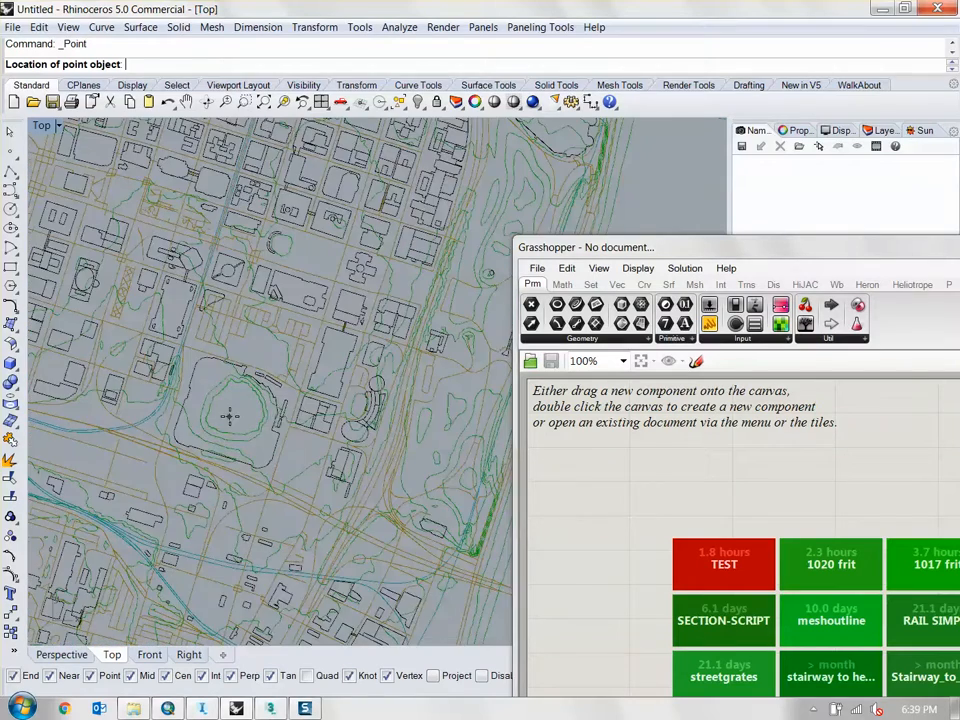
scroll(235, 413, down, 10)
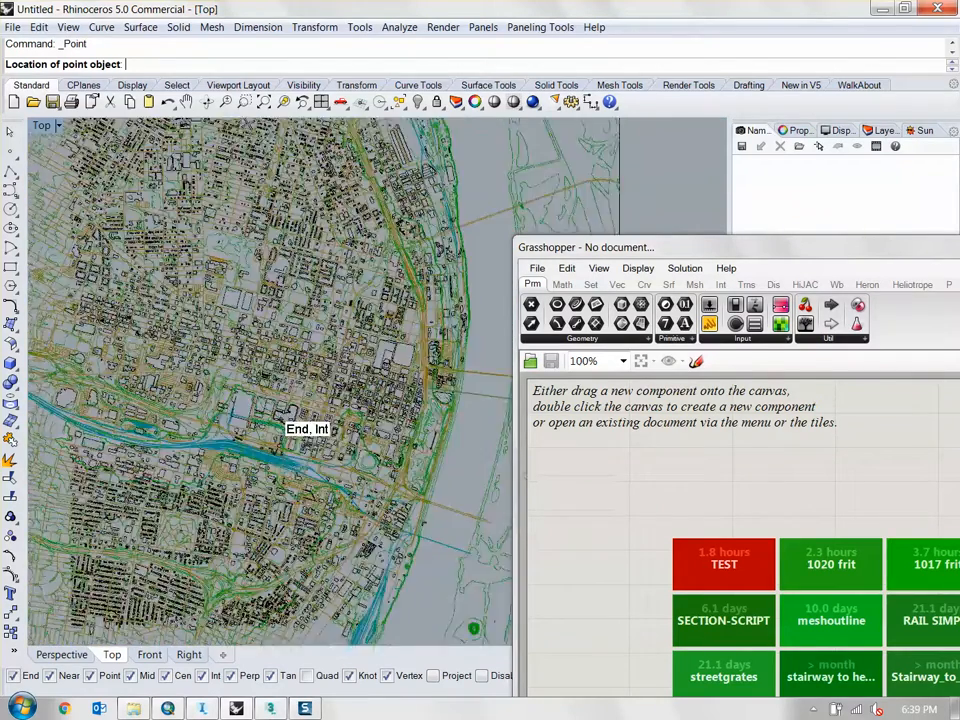
scroll(285, 370, up, 6)
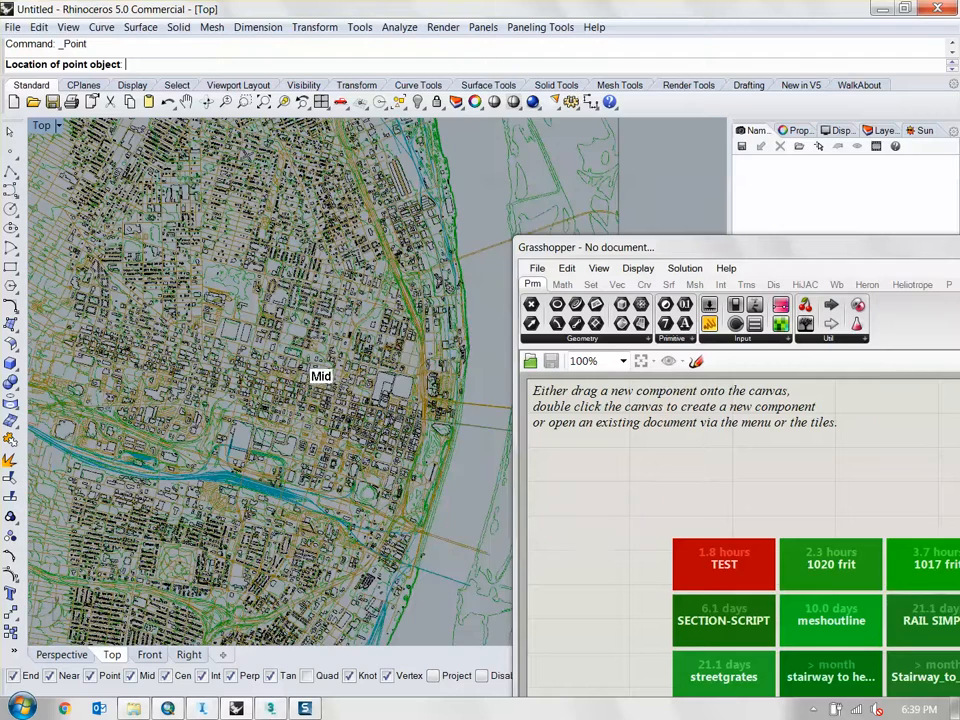
Step: Minimise the Grasshopper window, display the model's layer list, and cancel the active Point command
drag(745, 260, 705, 286)
click(803, 130)
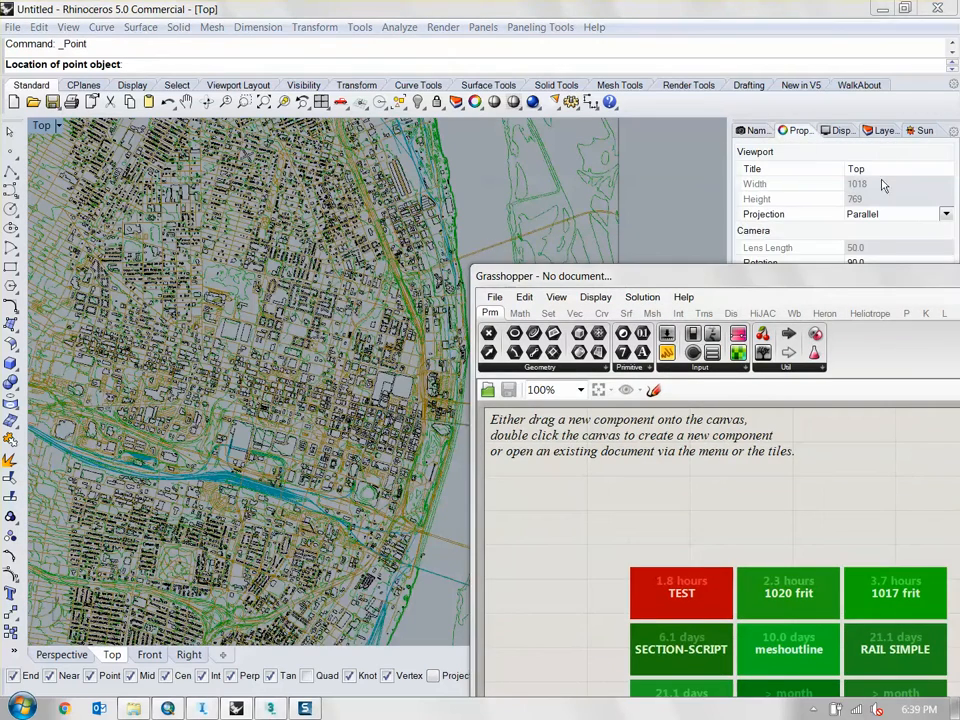
drag(876, 278, 606, 257)
click(745, 250)
click(887, 131)
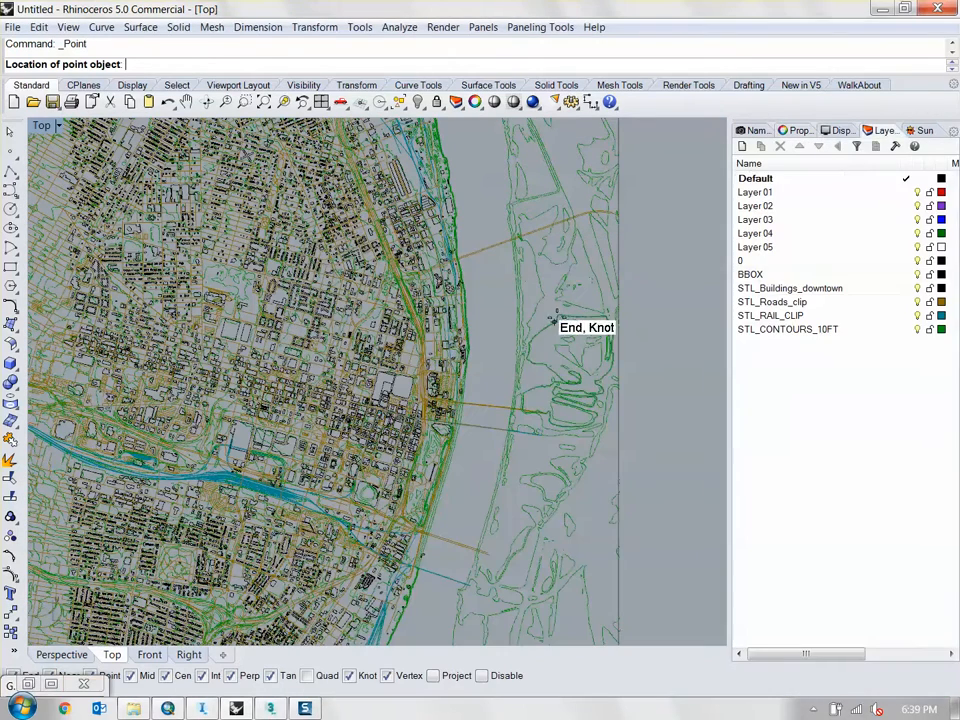
key(Escape)
Step: Delete the unused layers Layer 01 through Layer 05
click(900, 233)
click(803, 193)
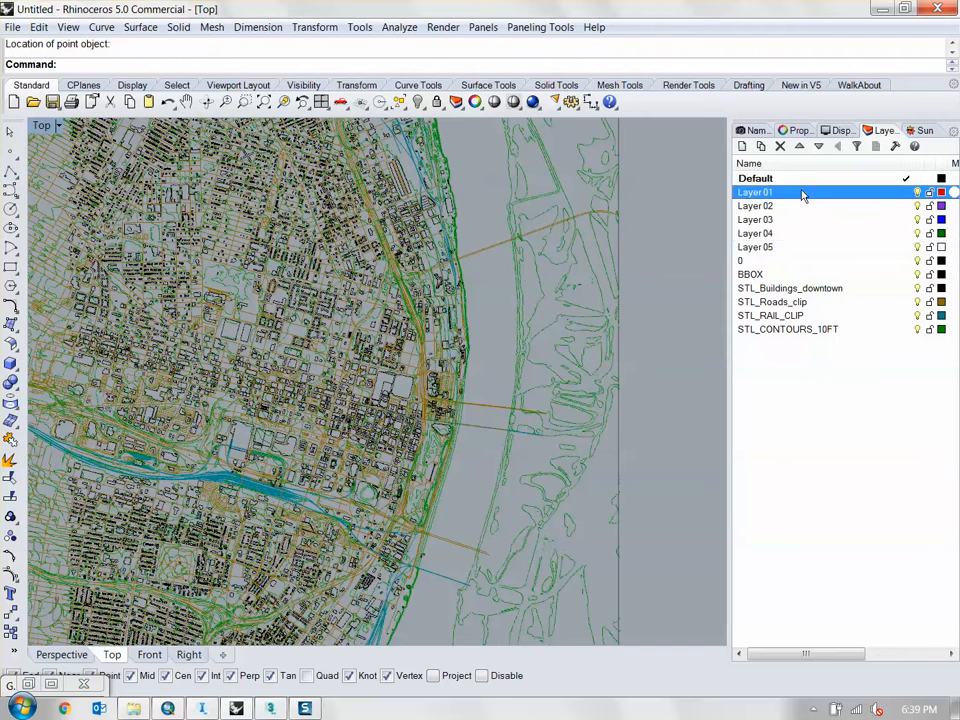
shift+click(792, 248)
click(780, 146)
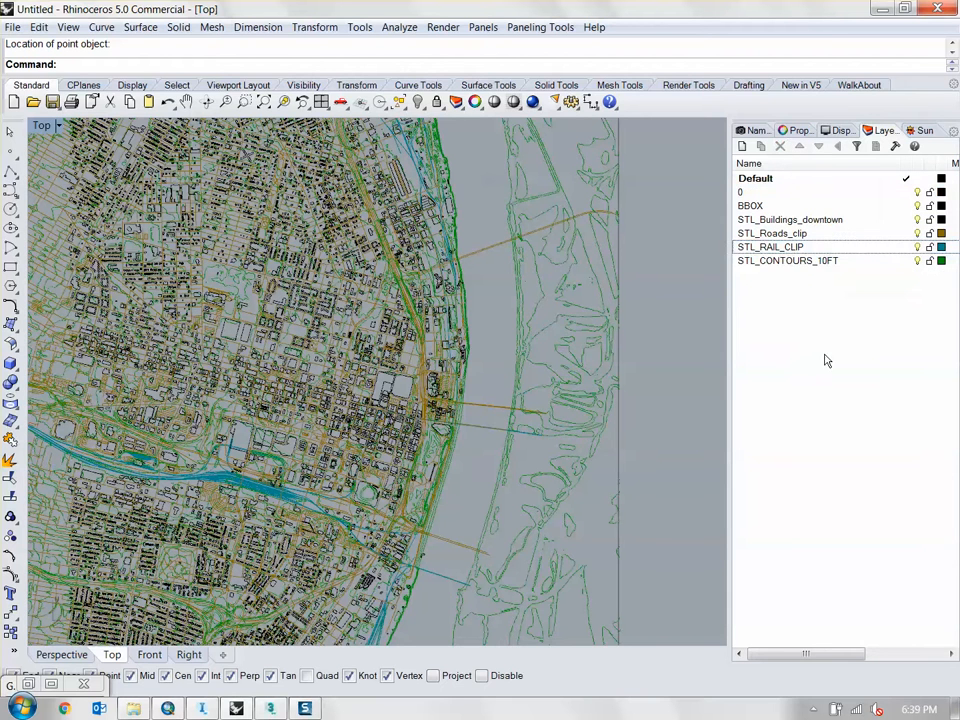
Step: Create a new layer named ORIGIN after STL_CONTOURS_10FT
click(805, 262)
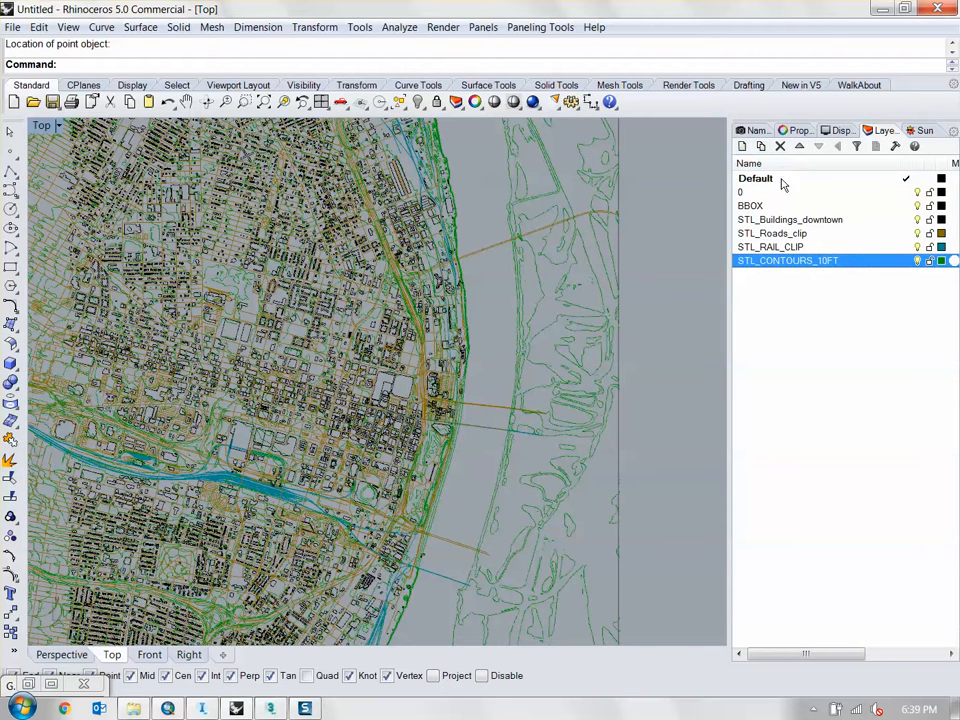
click(743, 147)
text(ORI)
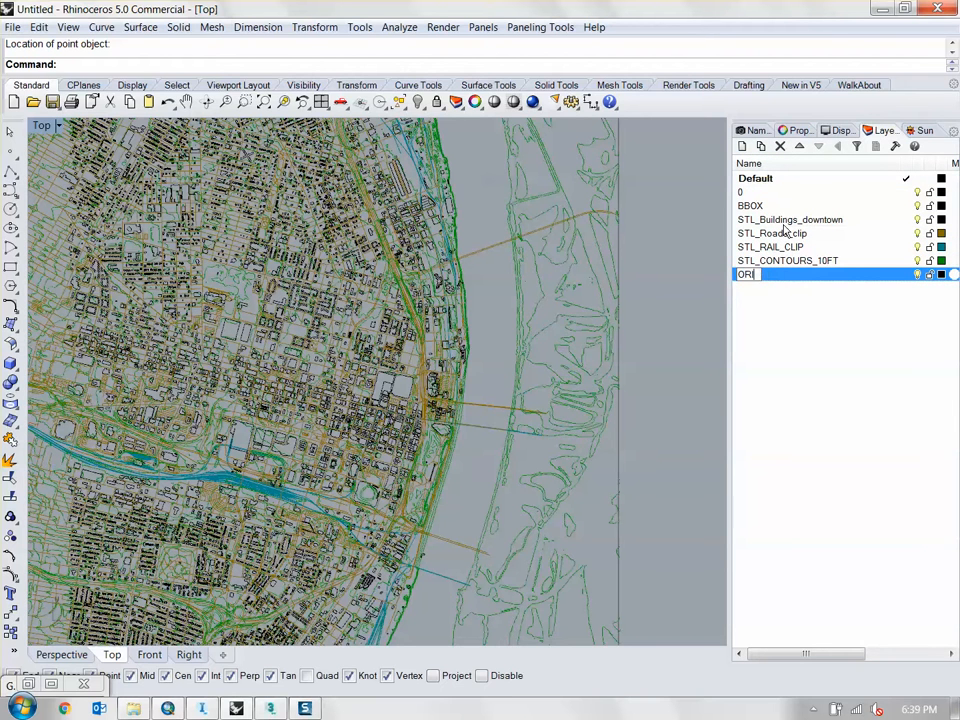
text(GIN)
key(Return)
right_click(786, 222)
click(756, 286)
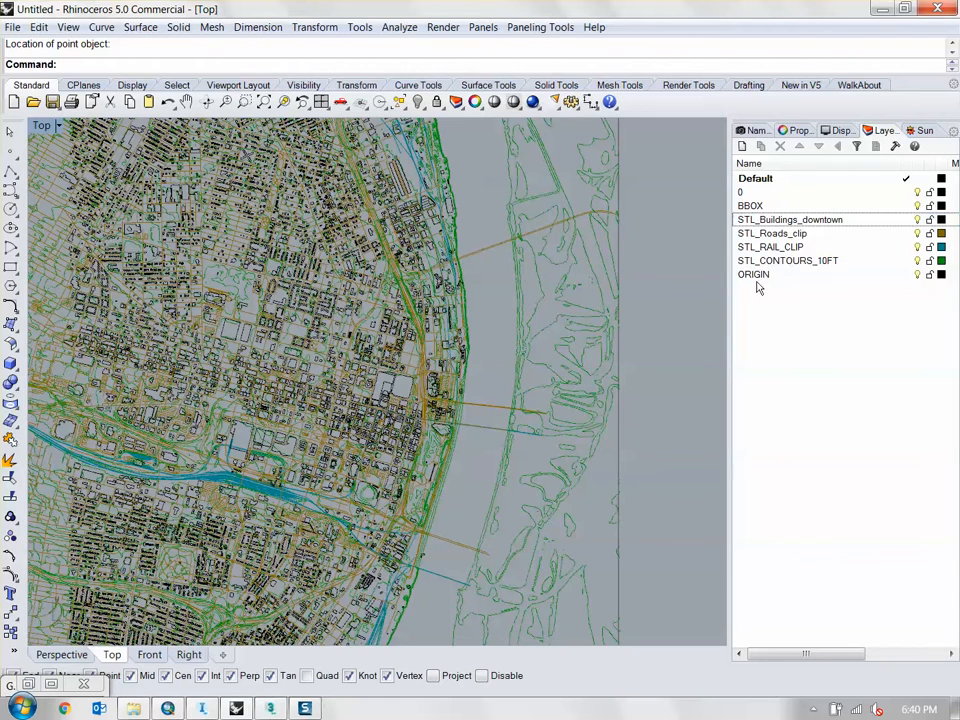
Step: Make ORIGIN the current layer and, with object snaps disabled, place a point inside the large, nearly square building outline downtown
double_click(793, 274)
click(10, 151)
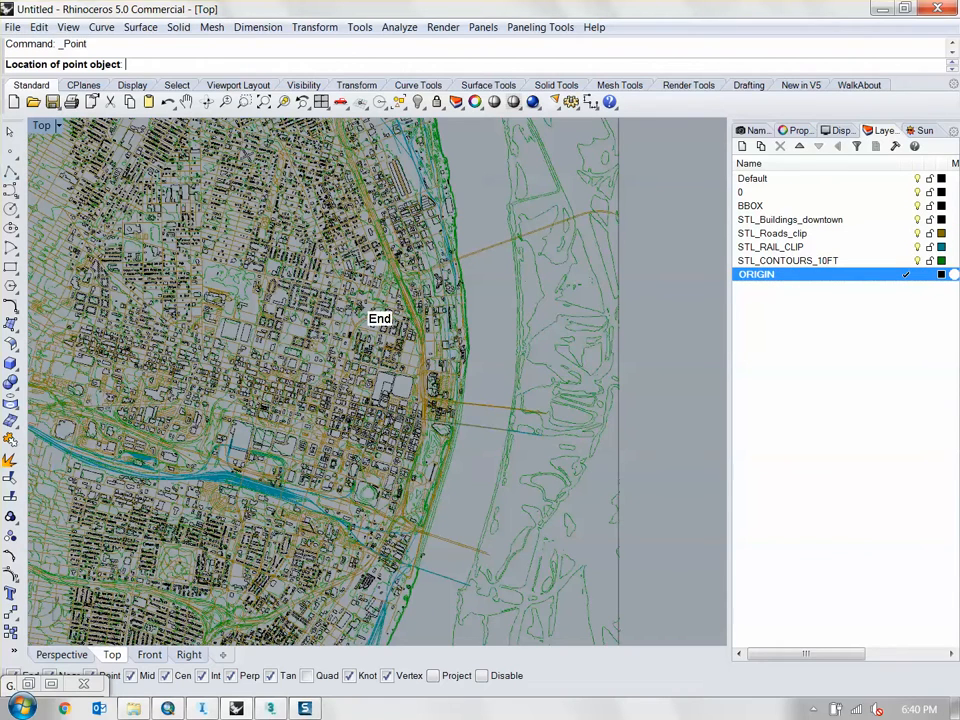
click(486, 680)
scroll(309, 416, down, 2)
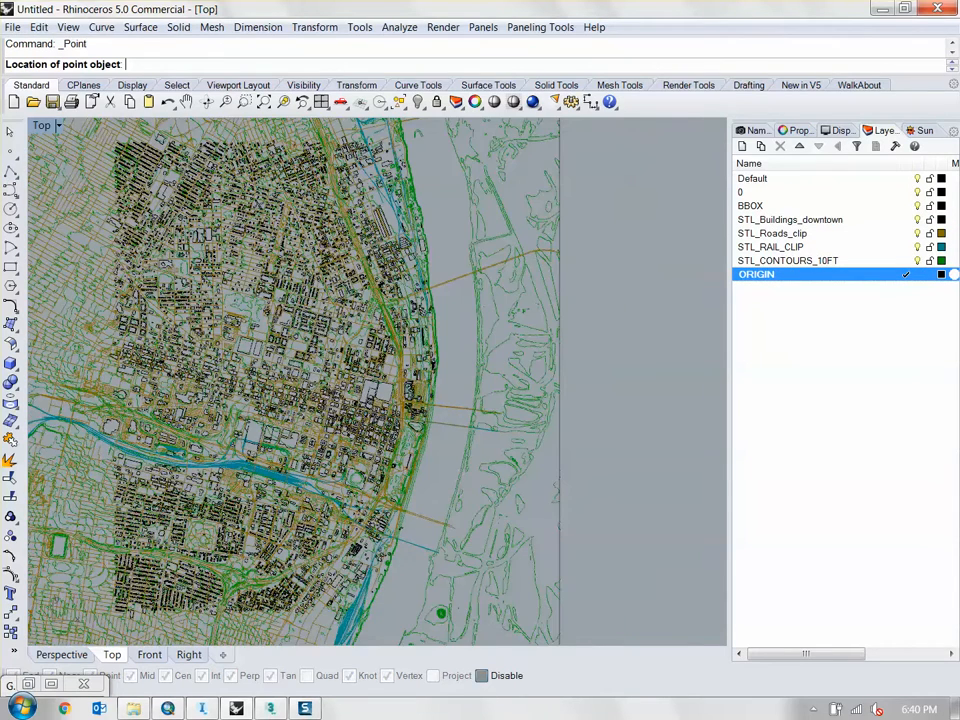
scroll(240, 292, up, 4)
scroll(430, 400, up, 8)
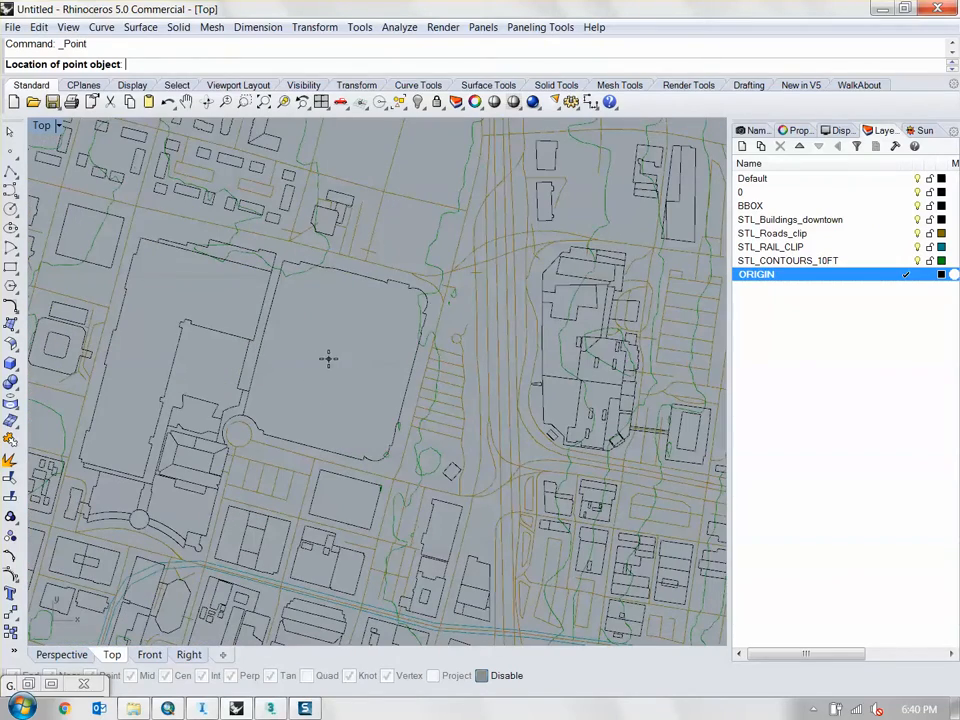
click(330, 358)
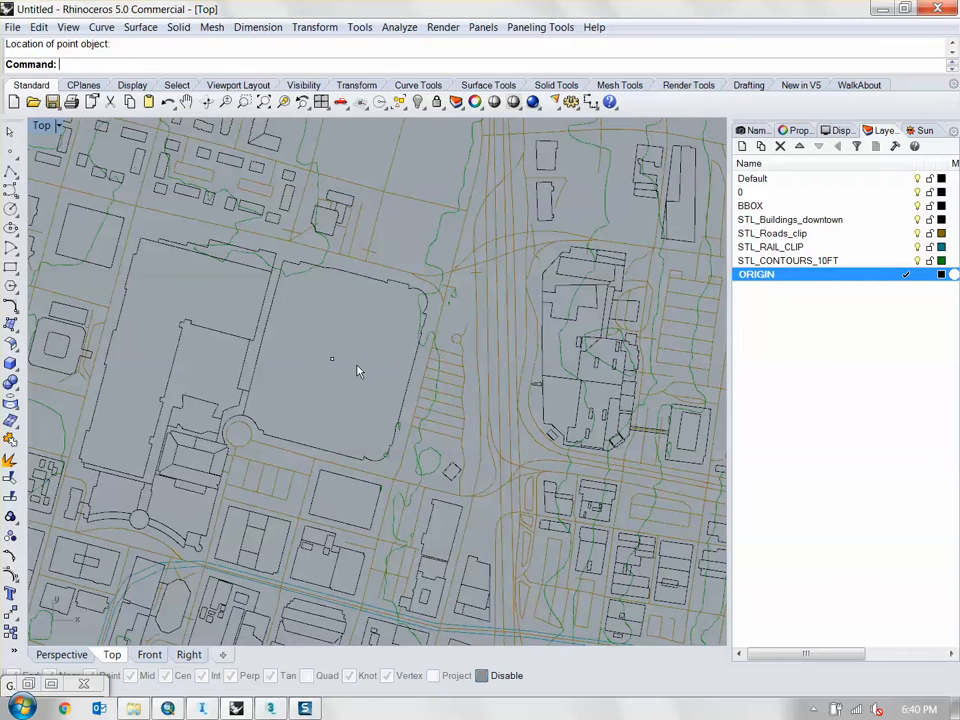
drag(305, 386, 308, 388)
Step: Restore the Grasshopper window, add a Point parameter, and reference the placed origin point in it
click(51, 684)
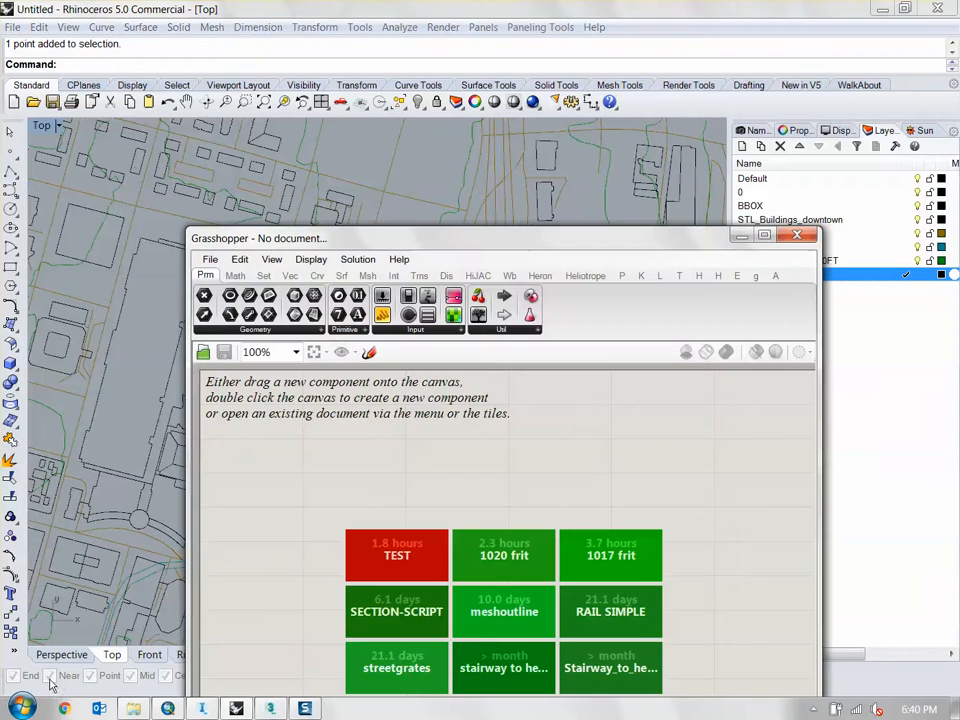
drag(216, 303, 300, 437)
right_click(300, 437)
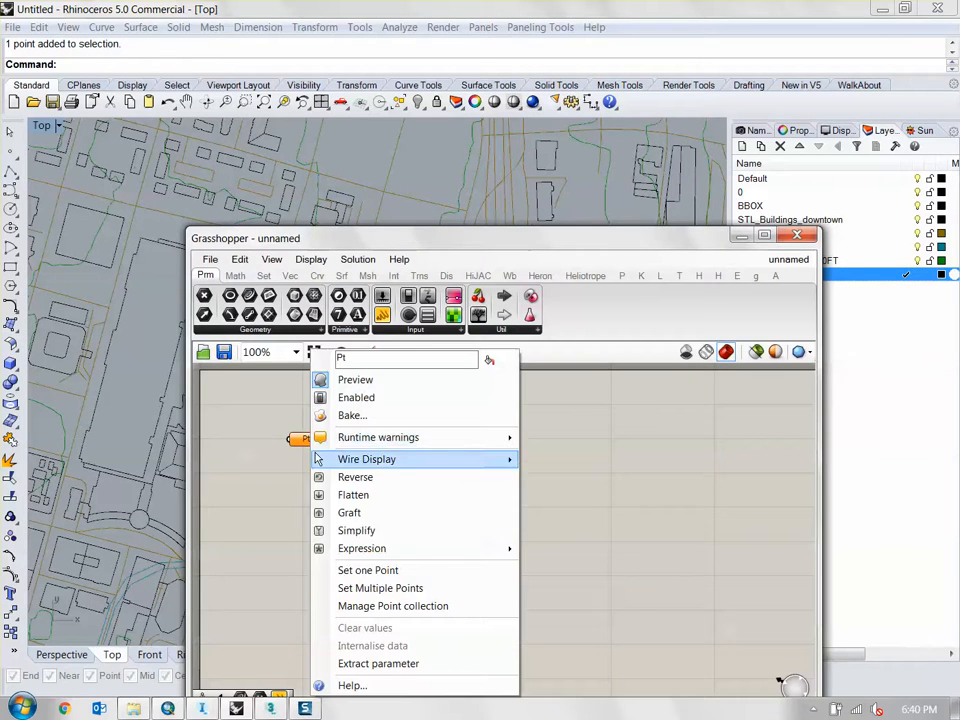
click(368, 570)
click(333, 360)
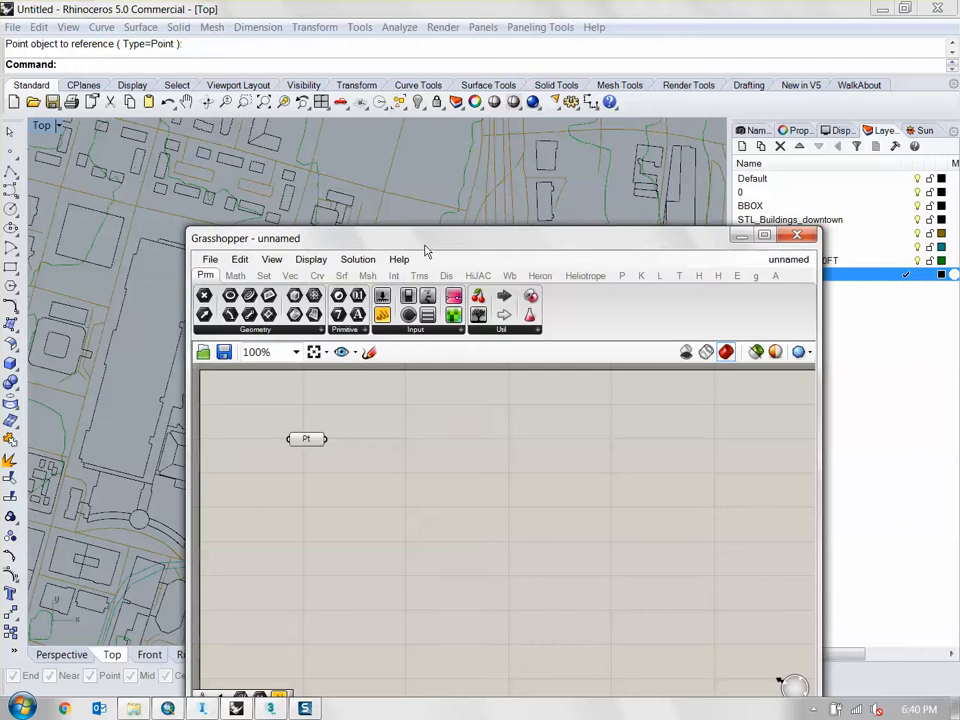
Step: Move Grasshopper clear of the origin point, then add a point Deconstruct component fed by the Point parameter
drag(424, 250, 670, 168)
double_click(643, 365)
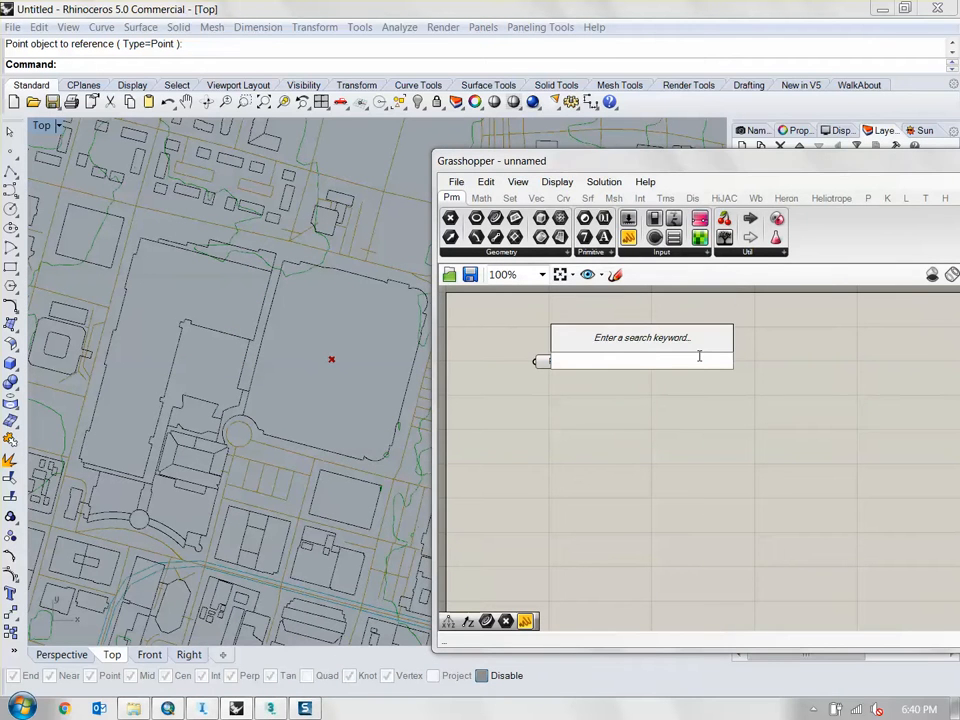
text(decon)
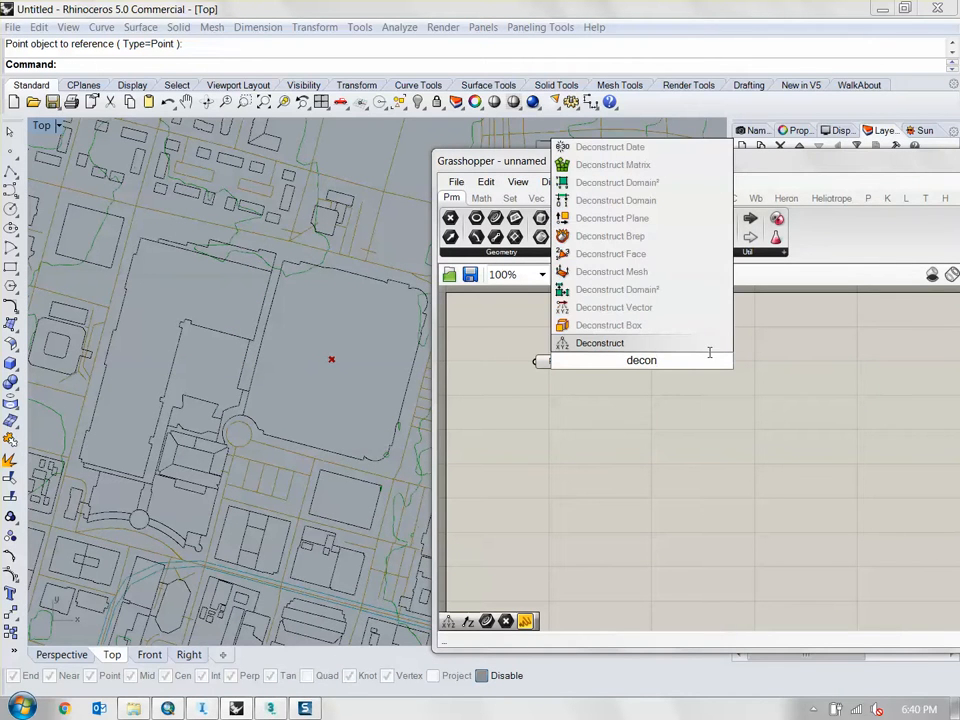
click(706, 346)
drag(575, 361, 629, 414)
click(740, 376)
right_drag(742, 374, 645, 317)
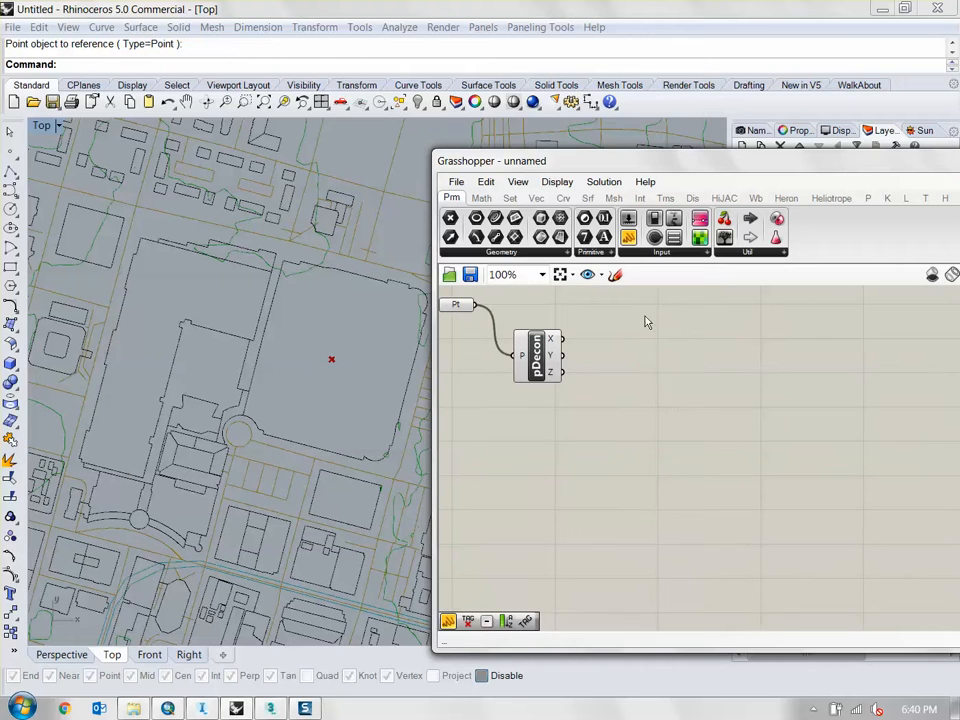
Step: Add three text panels and connect them to the X, Y and Z outputs of the Deconstruct component
drag(629, 237, 690, 385)
drag(562, 339, 686, 333)
drag(629, 237, 734, 436)
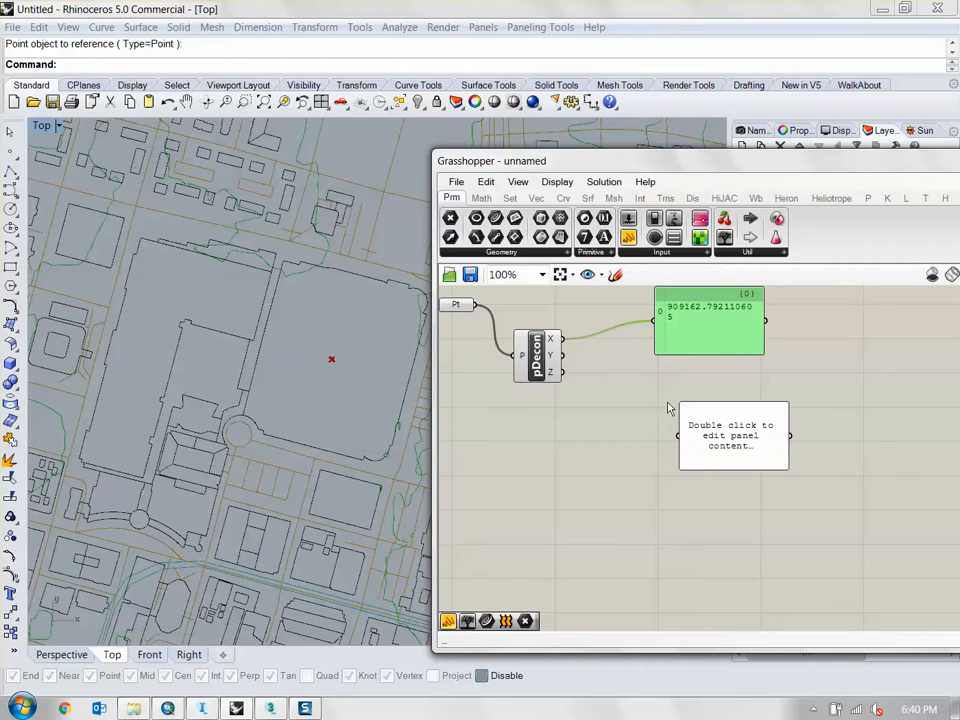
drag(562, 355, 694, 490)
drag(563, 372, 659, 469)
right_drag(783, 413, 759, 462)
scroll(695, 387, up, 3)
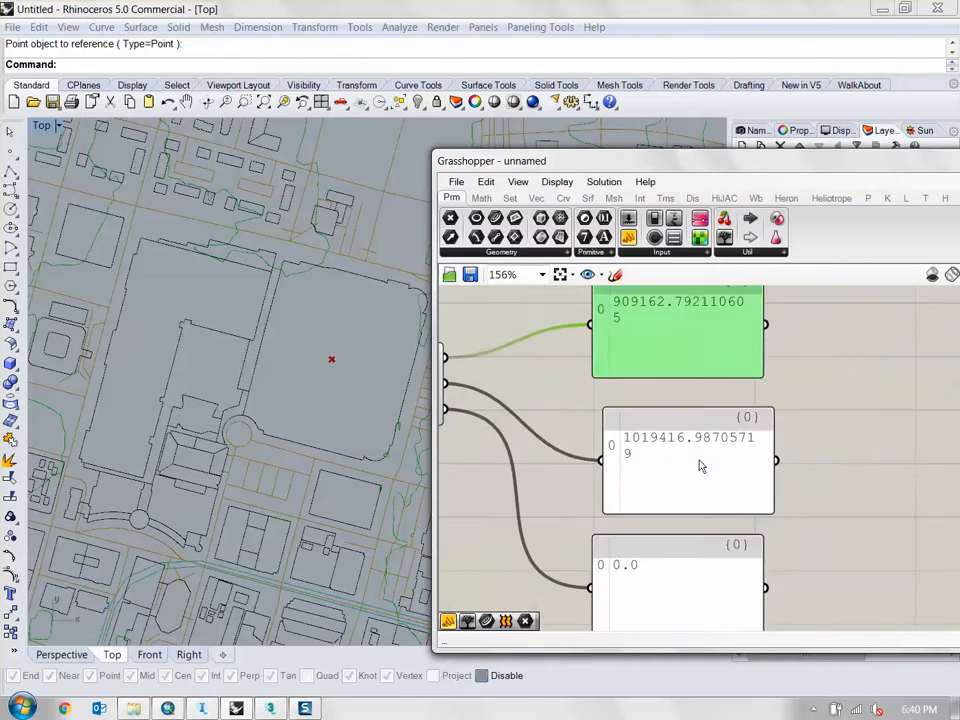
Step: Widen the X and Y panels so each coordinate fits on one line, and move both down to clear space above
click(699, 463)
scroll(655, 422, down, 2)
right_drag(688, 392, 713, 400)
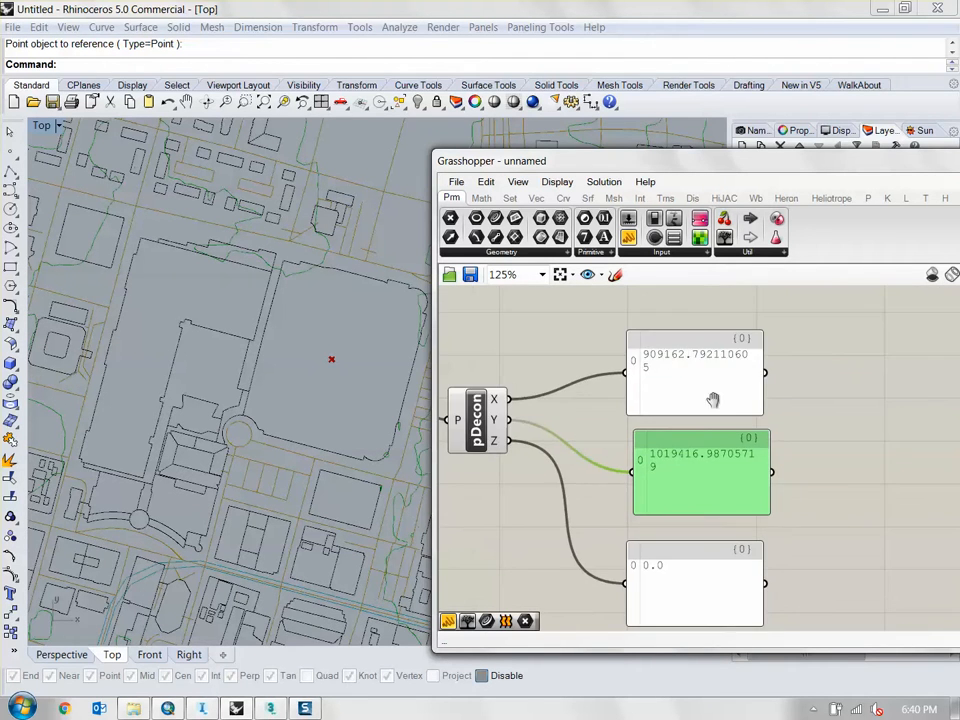
drag(760, 377, 840, 382)
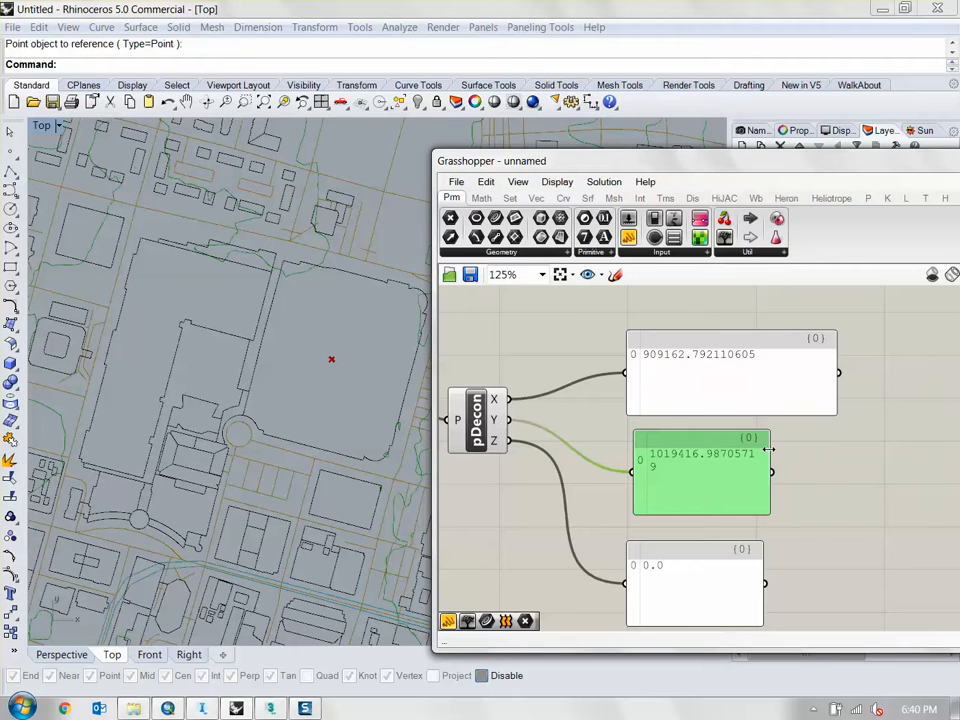
drag(769, 450, 830, 452)
drag(756, 486, 744, 489)
mouse_move(748, 373)
mouse_down()
mouse_move(731, 377)
mouse_move(747, 380)
mouse_up()
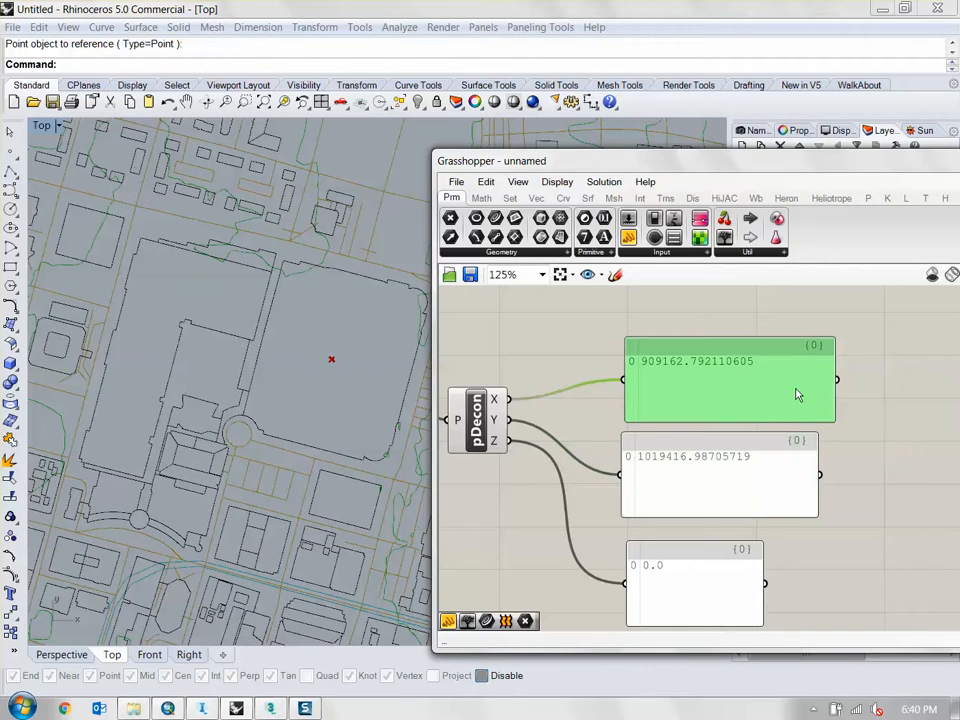
drag(839, 407, 825, 401)
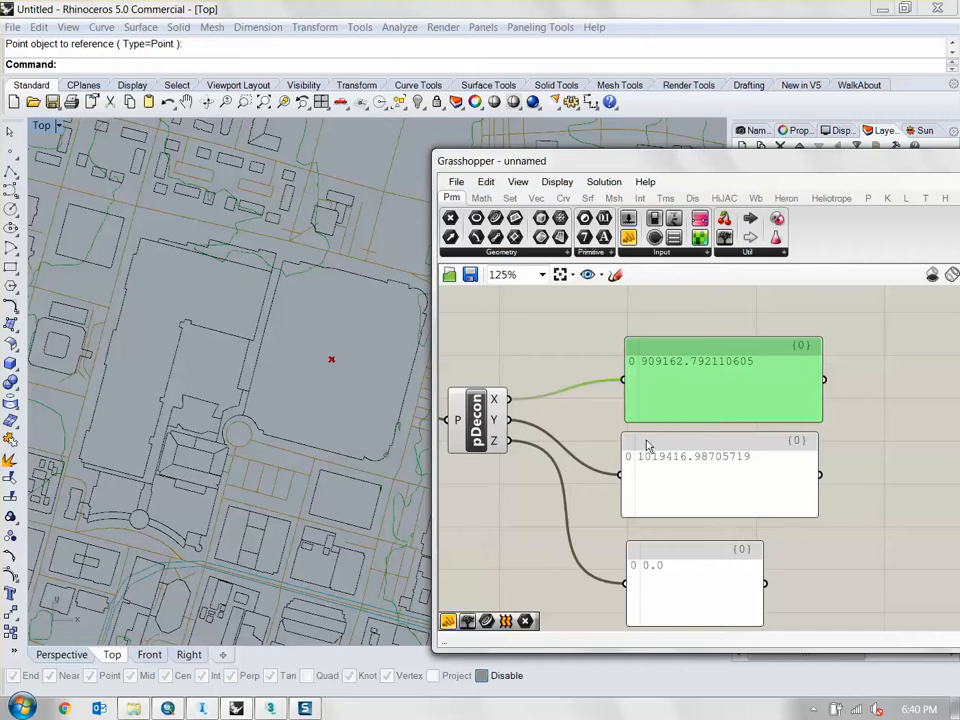
drag(810, 596, 697, 387)
drag(712, 411, 705, 505)
click(744, 351)
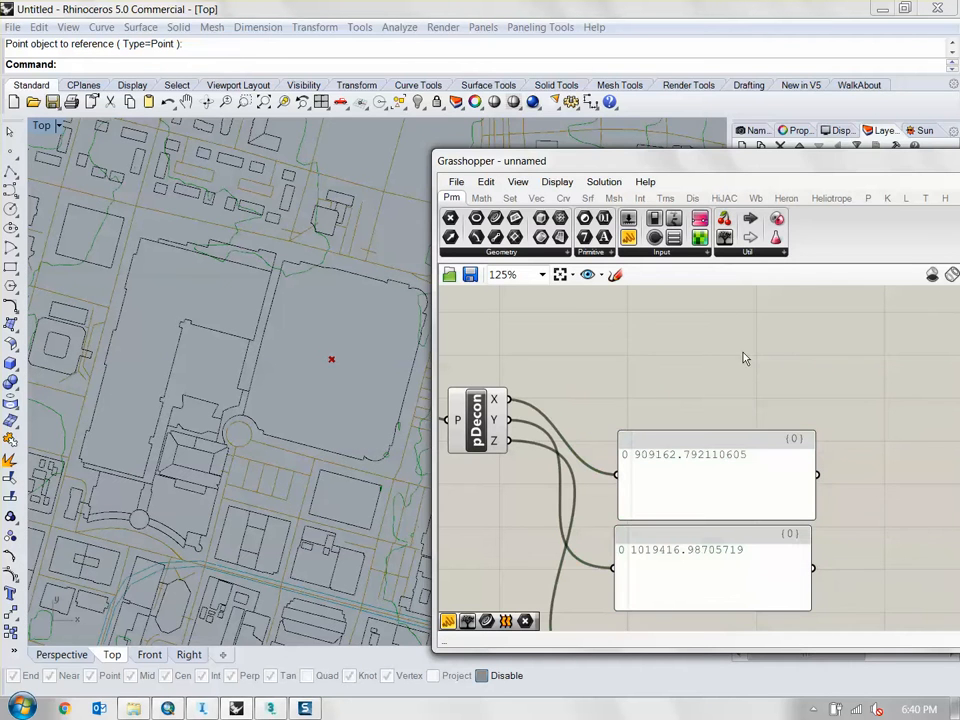
Step: Add a Round component for the X coordinate and a copy of it for the Y coordinate
double_click(744, 358)
text(round)
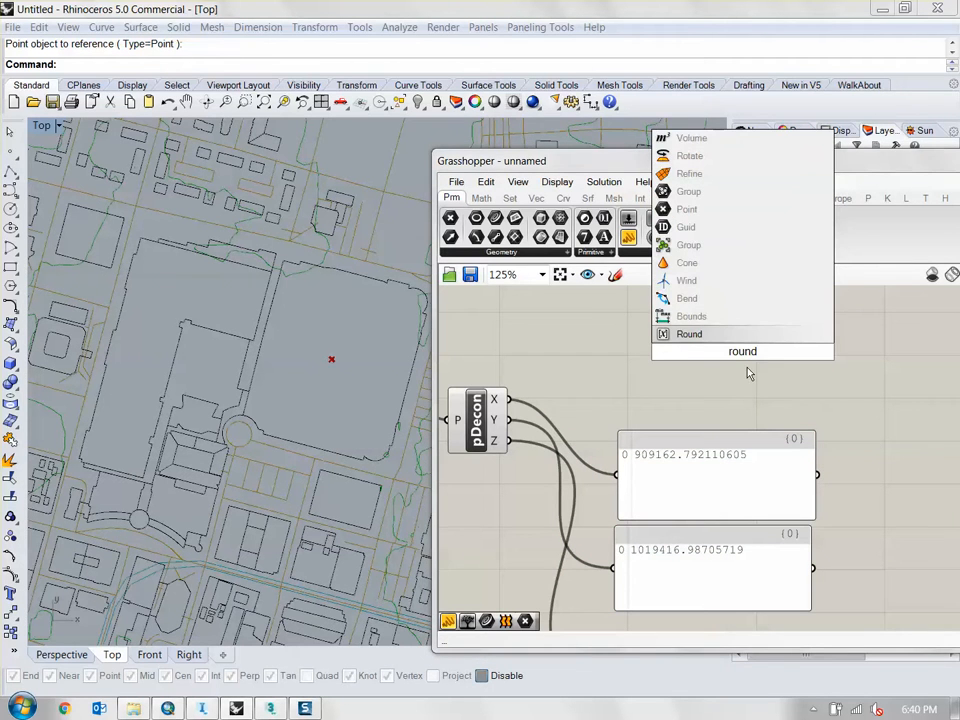
key(Return)
drag(510, 399, 658, 387)
key(ctrl+c)
key(ctrl+v)
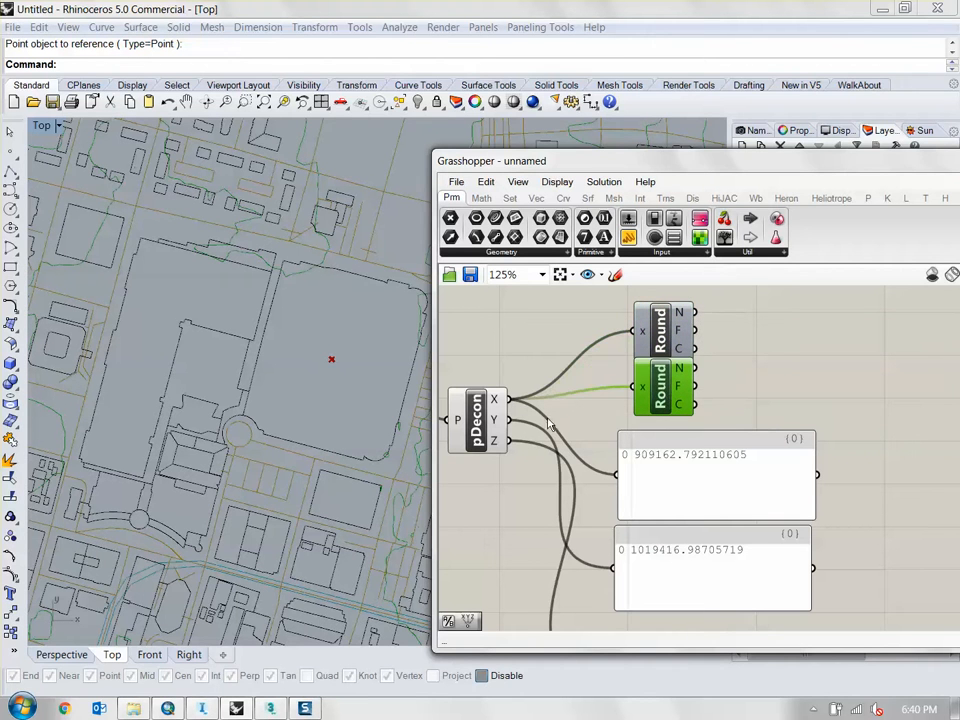
click(519, 424)
drag(511, 421, 664, 412)
Step: Move the panels beside the Round components and feed them the nearest-integer X and Y values
drag(685, 488, 902, 463)
drag(693, 312, 835, 314)
drag(675, 557, 841, 471)
drag(692, 388, 780, 483)
right_drag(754, 555, 692, 480)
scroll(700, 475, down, 2)
right_drag(747, 448, 729, 508)
drag(729, 508, 749, 480)
click(657, 534)
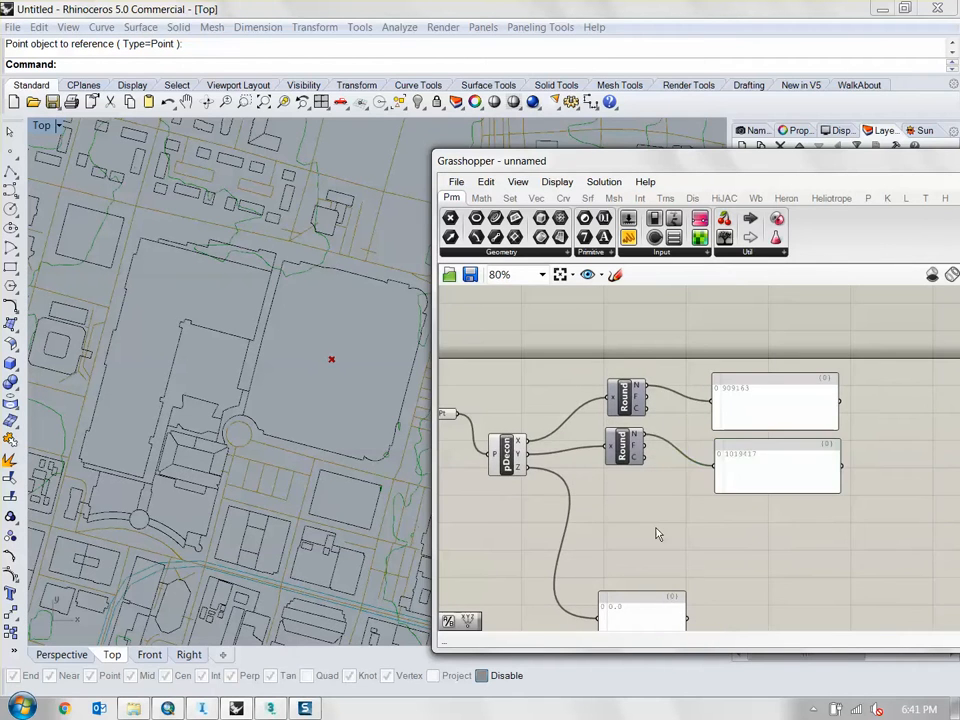
Step: Add a Construct Point component and connect the rounded X and Y values to its matching inputs
double_click(686, 543)
text(const)
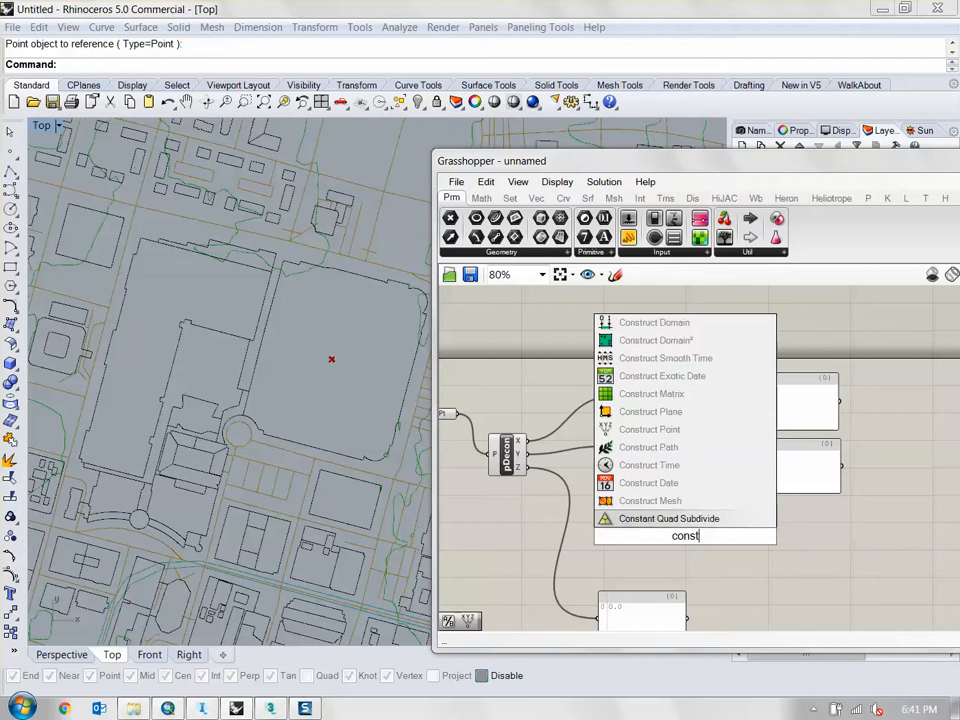
click(648, 429)
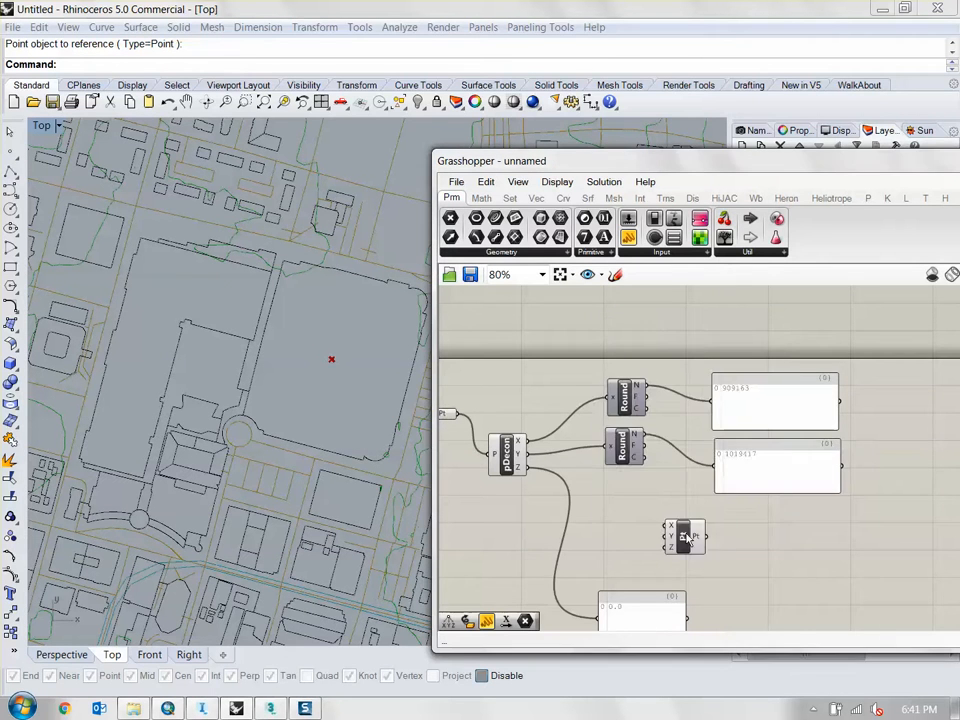
scroll(638, 404, up, 3)
drag(624, 343, 724, 515)
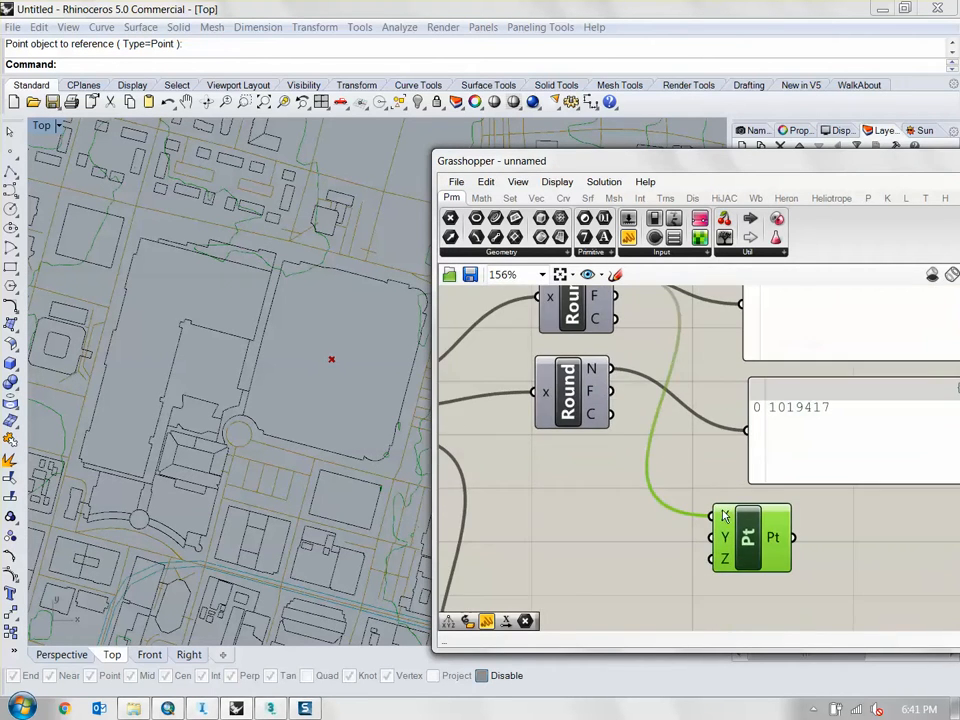
drag(620, 376, 738, 421)
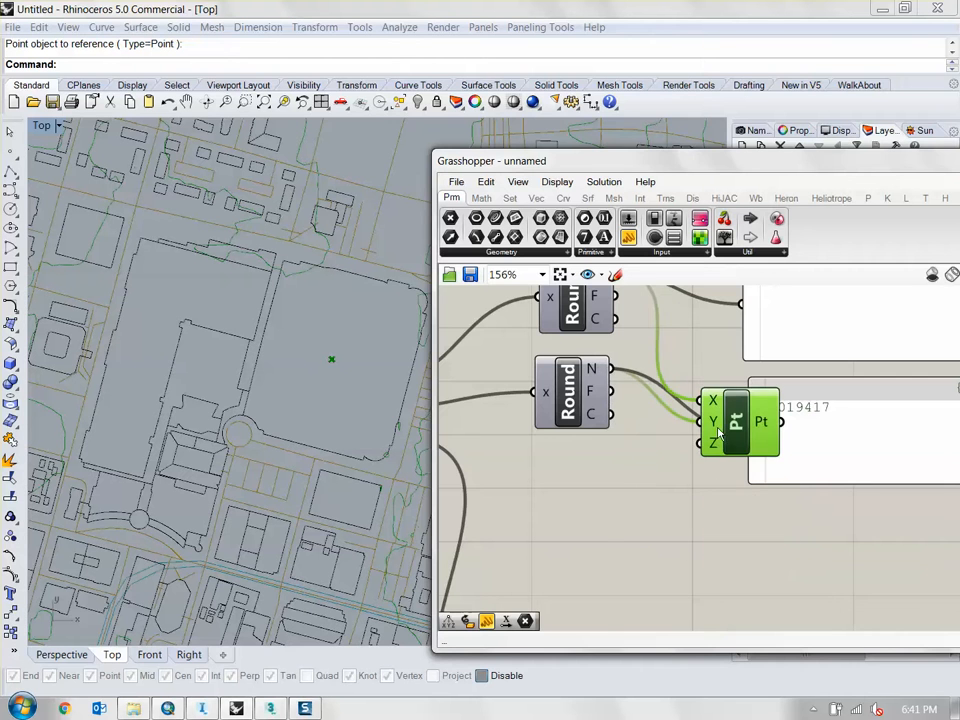
click(760, 501)
right_drag(759, 497, 673, 545)
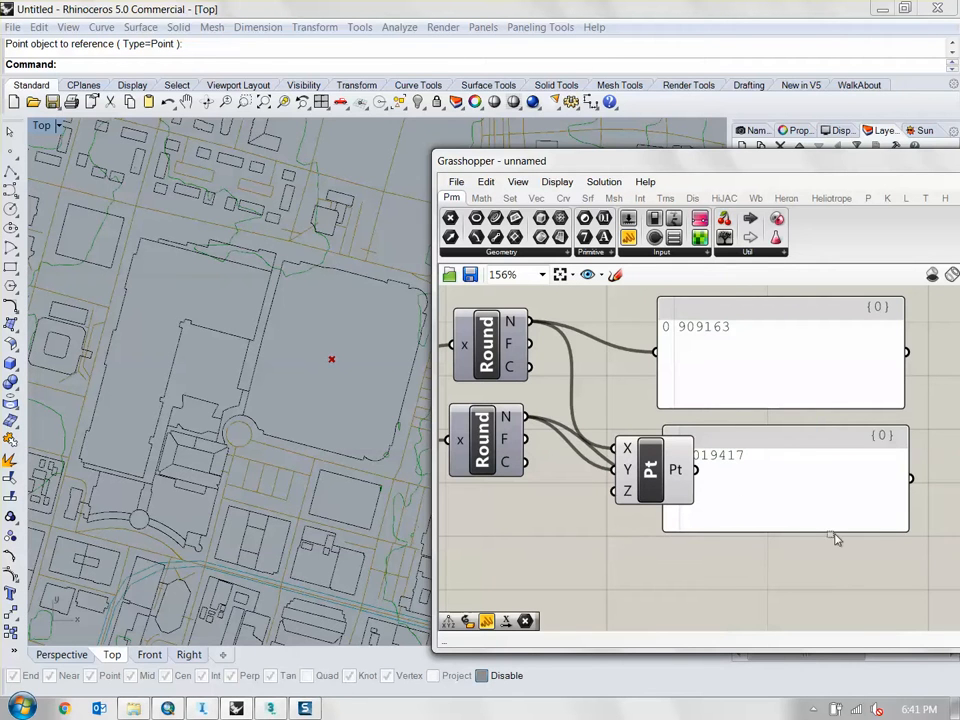
Step: Move the coordinate panels clear of Construct Point and compare the original and rounded points up close in the Top view
drag(833, 536, 769, 358)
drag(763, 381, 900, 323)
drag(652, 486, 662, 487)
right_drag(332, 402, 324, 414)
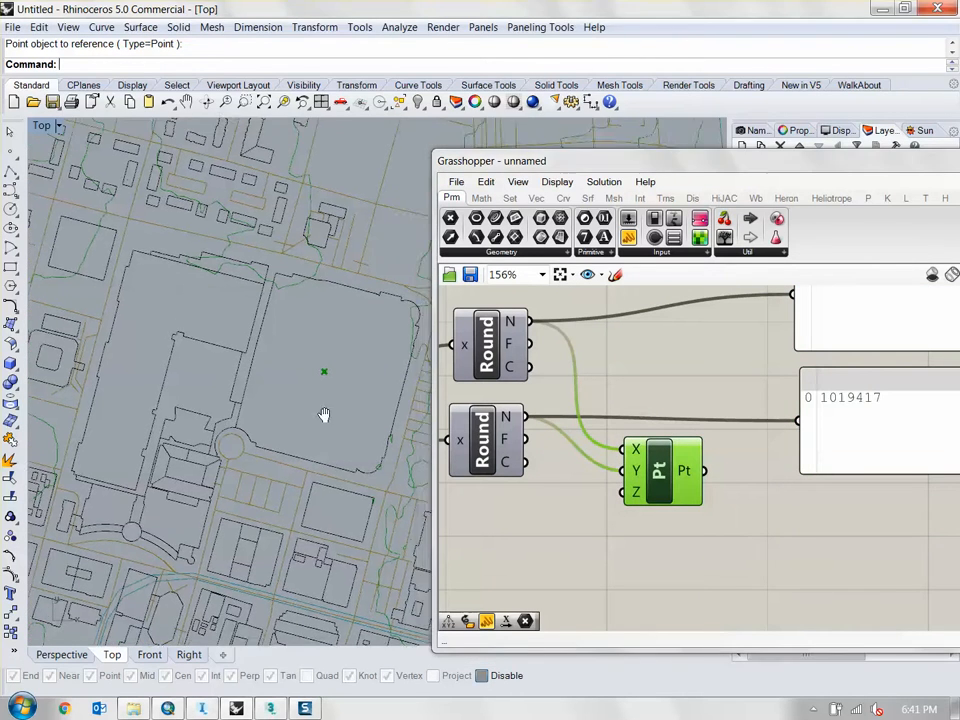
scroll(333, 379, up, 10)
scroll(336, 415, up, 10)
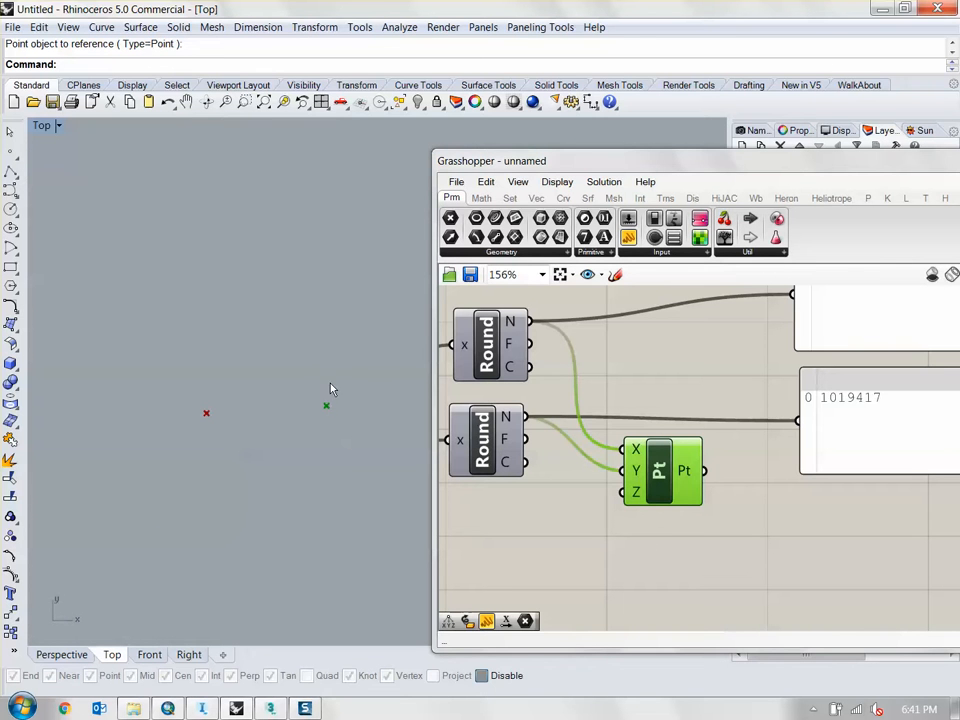
Step: Bake the constructed rounded point into the Rhino model and turn off the Grasshopper geometry preview
click(717, 508)
click(680, 452)
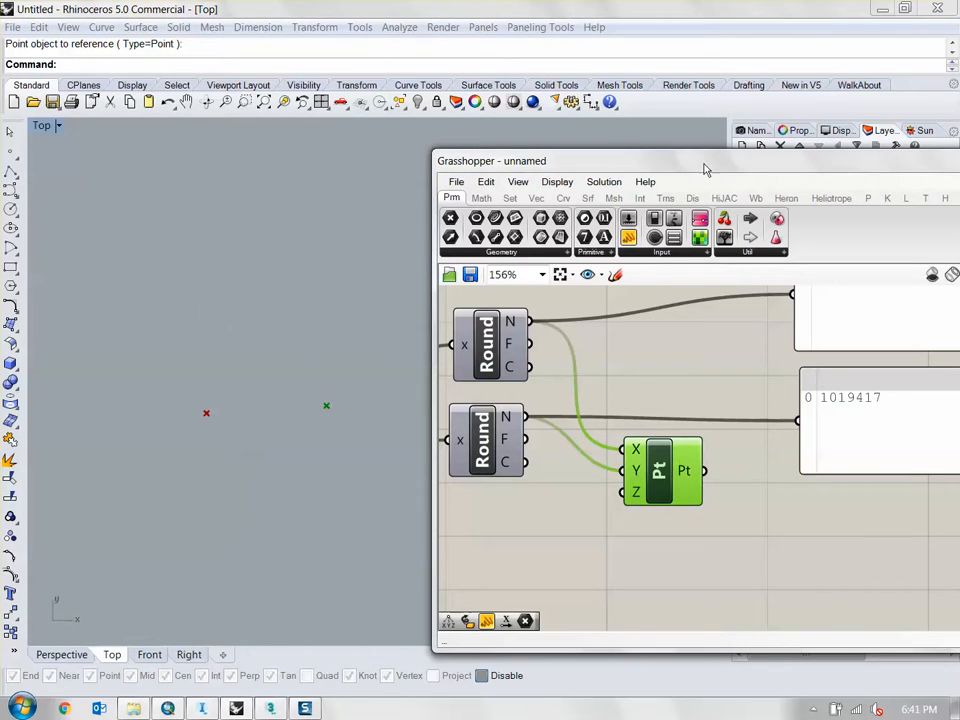
drag(705, 170, 648, 175)
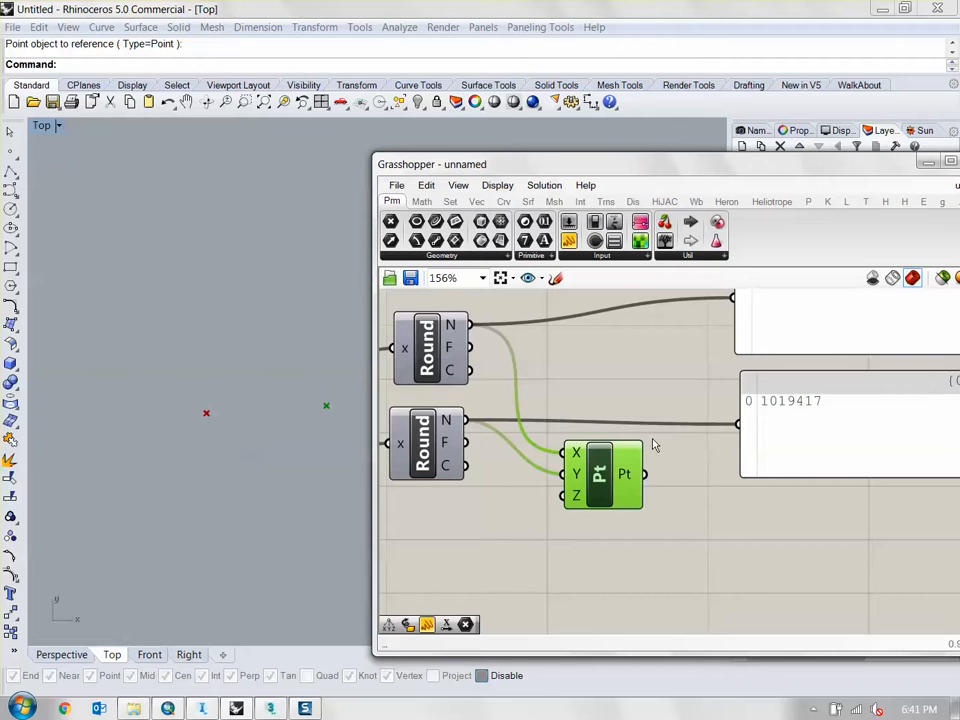
right_click(643, 373)
click(694, 473)
click(677, 389)
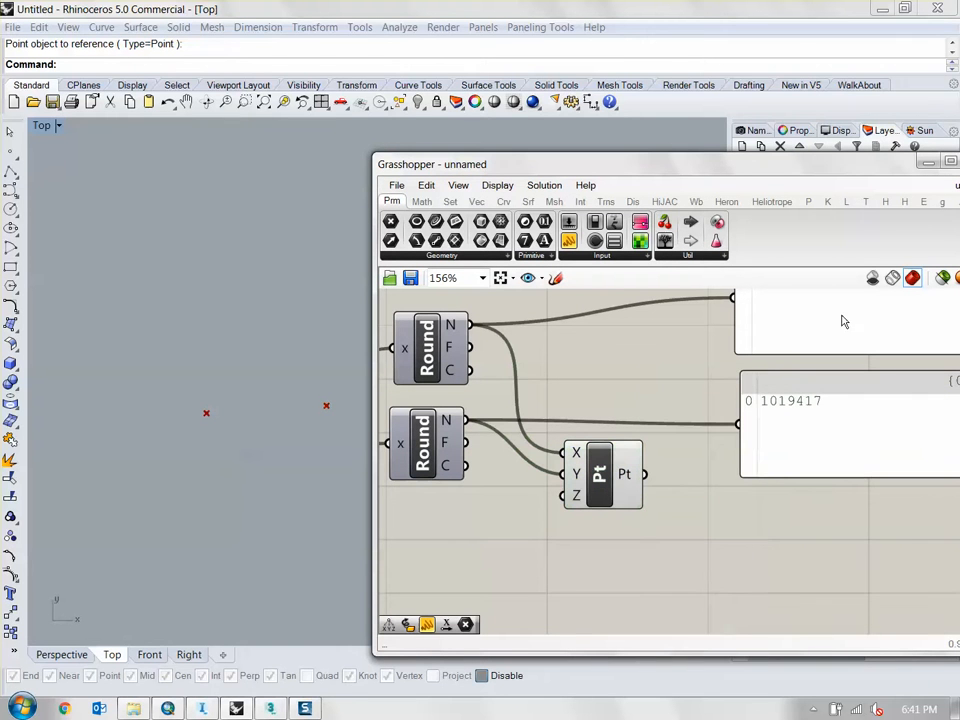
click(872, 280)
Step: Delete the original unrounded point and reference the baked point in the Grasshopper Point parameter
click(206, 413)
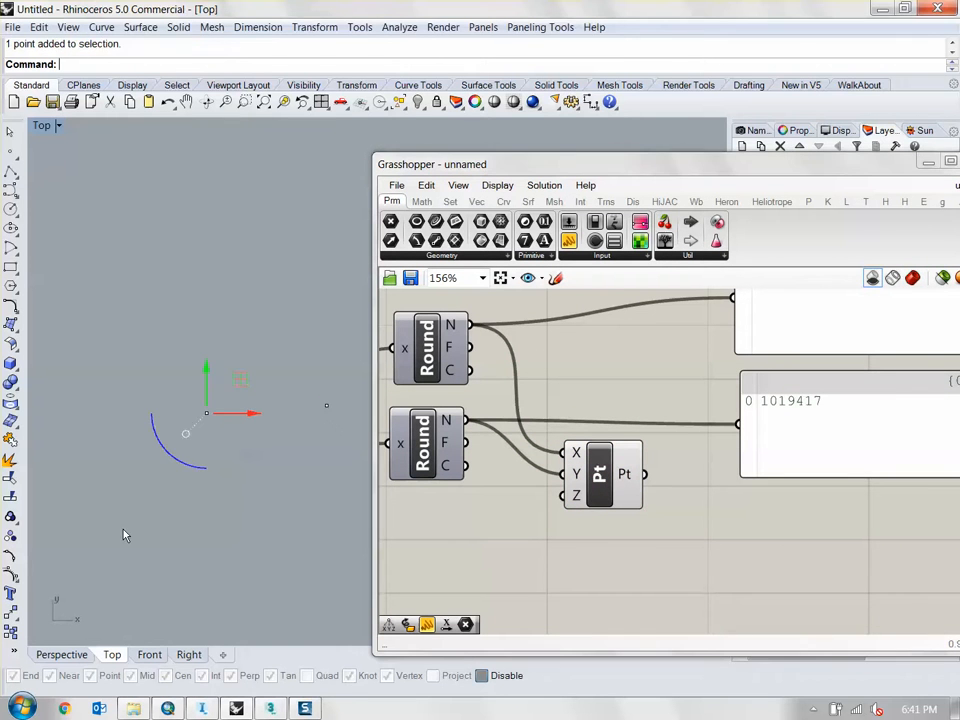
key(Delete)
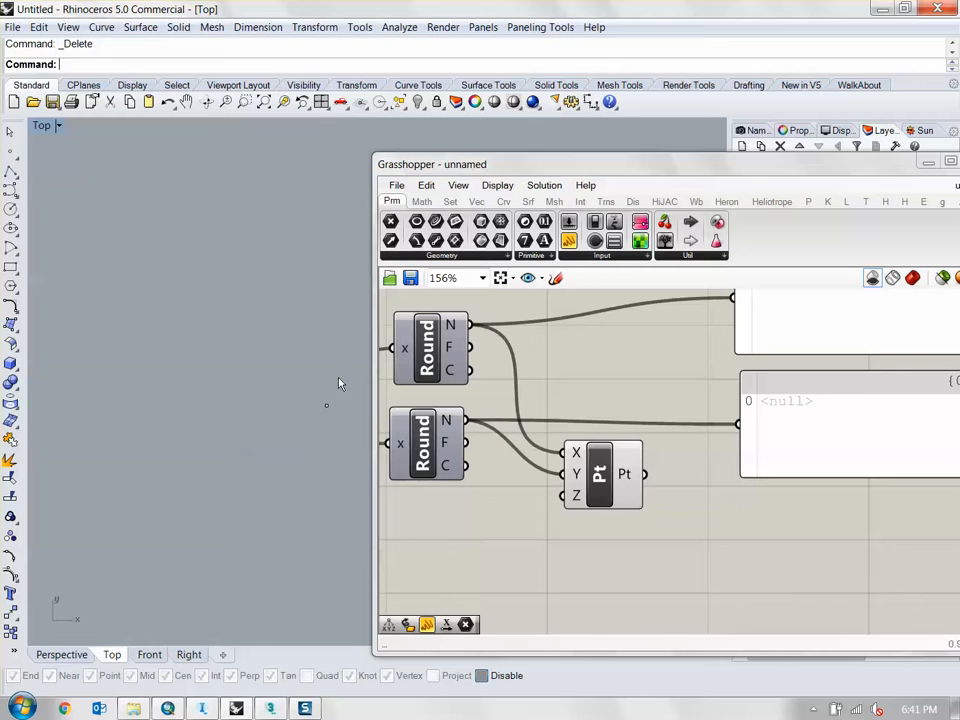
click(326, 405)
scroll(490, 405, down, 4)
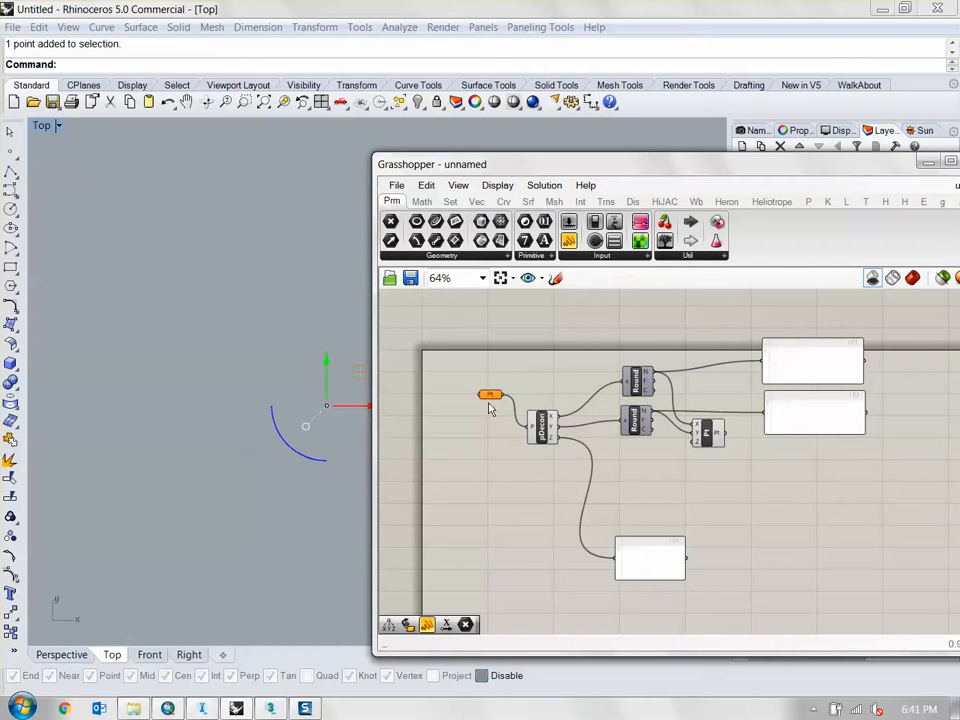
right_click(490, 408)
click(561, 572)
Step: Delete both Round components and connect the deconstructed X and Y outputs directly to their panels
right_drag(675, 411, 638, 446)
scroll(638, 446, up, 3)
scroll(524, 451, down, 1)
drag(600, 524, 536, 404)
key(Delete)
drag(432, 455, 748, 388)
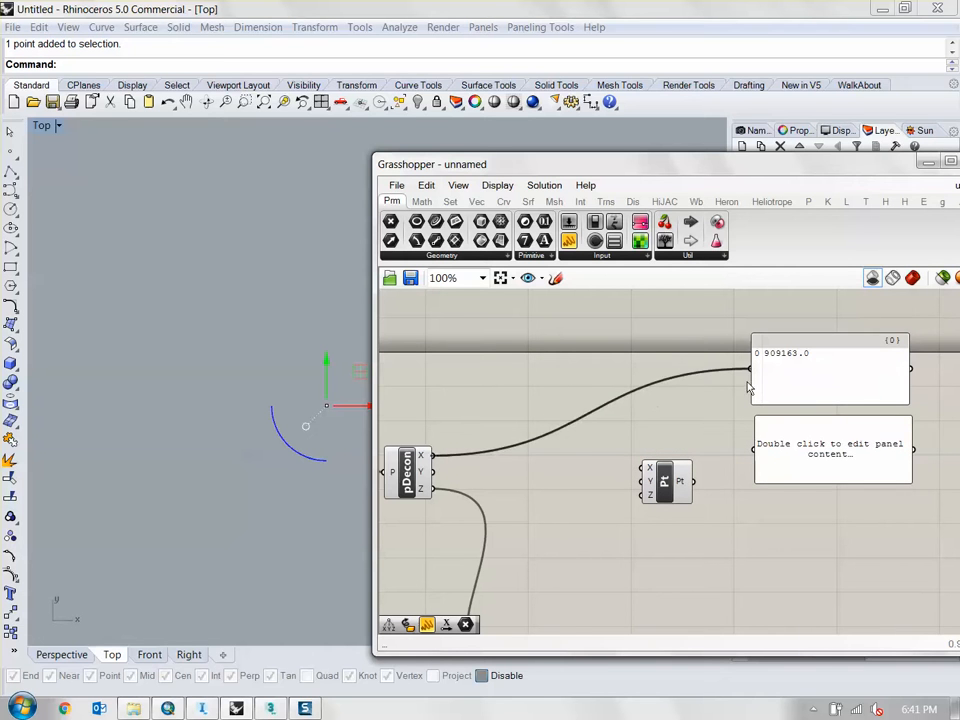
drag(789, 471, 772, 459)
drag(432, 471, 740, 444)
drag(787, 437, 806, 444)
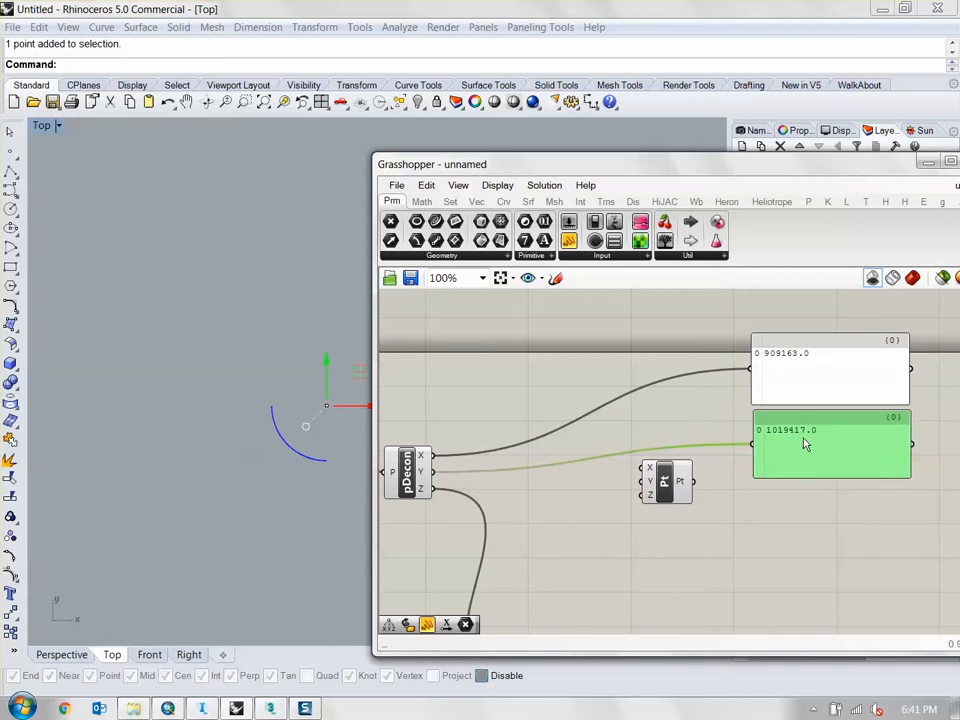
Step: Clear the selection and lock the ORIGIN layer
click(816, 541)
click(232, 366)
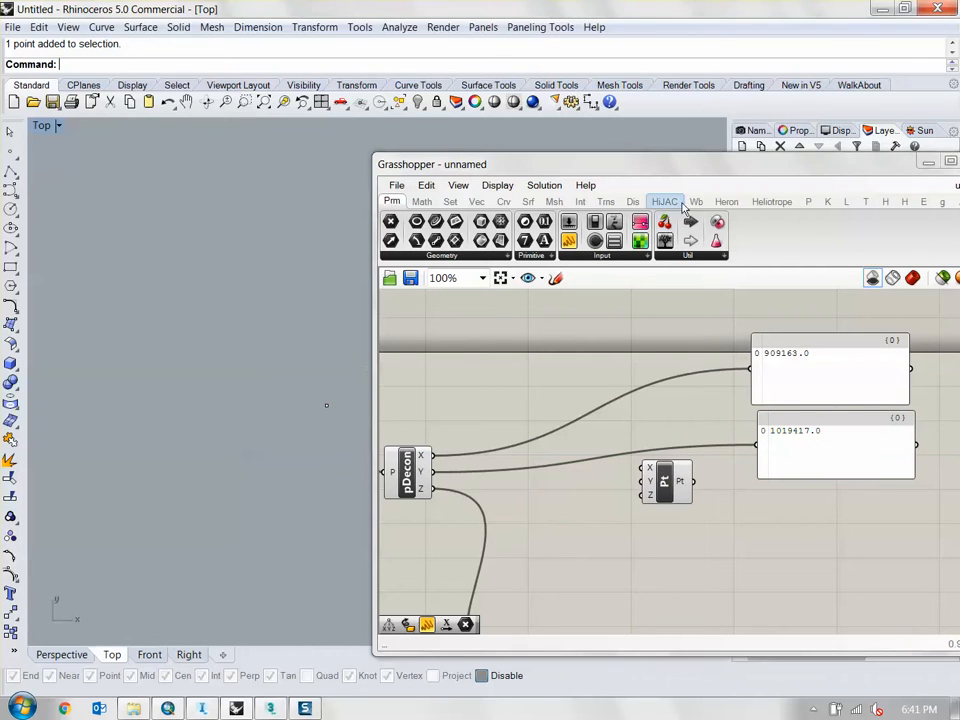
drag(719, 164, 750, 396)
click(906, 178)
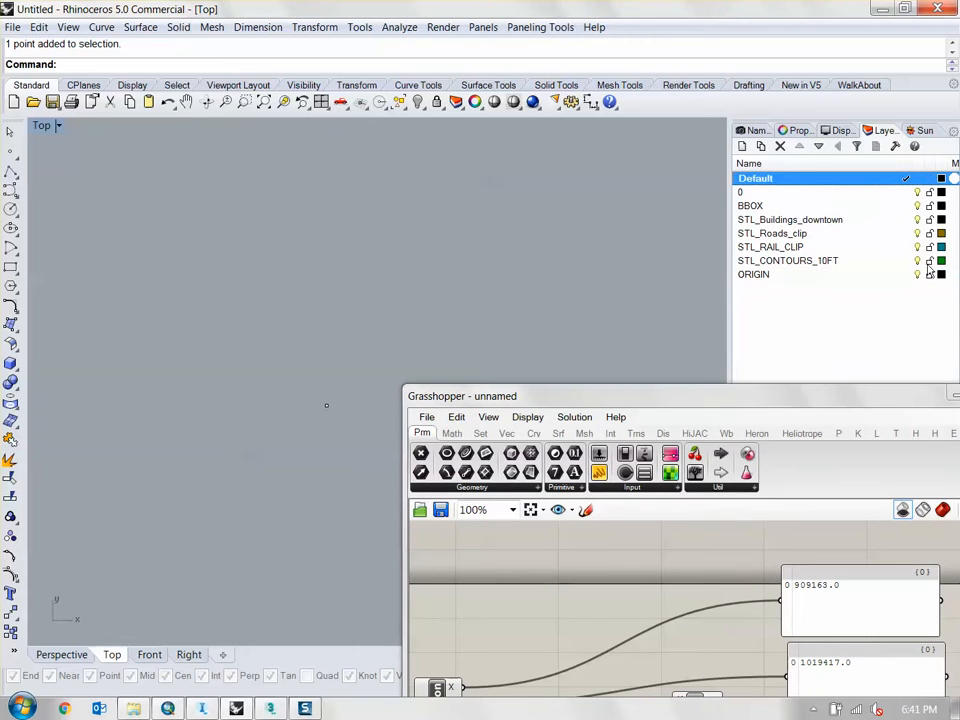
click(920, 274)
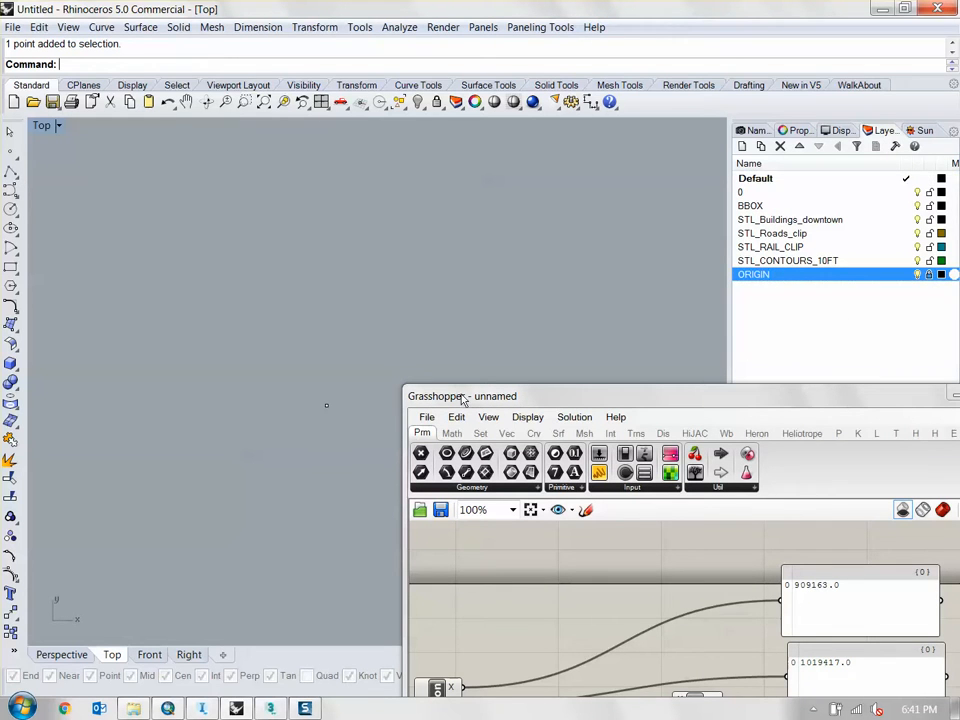
drag(462, 399, 443, 150)
scroll(320, 400, down, 5)
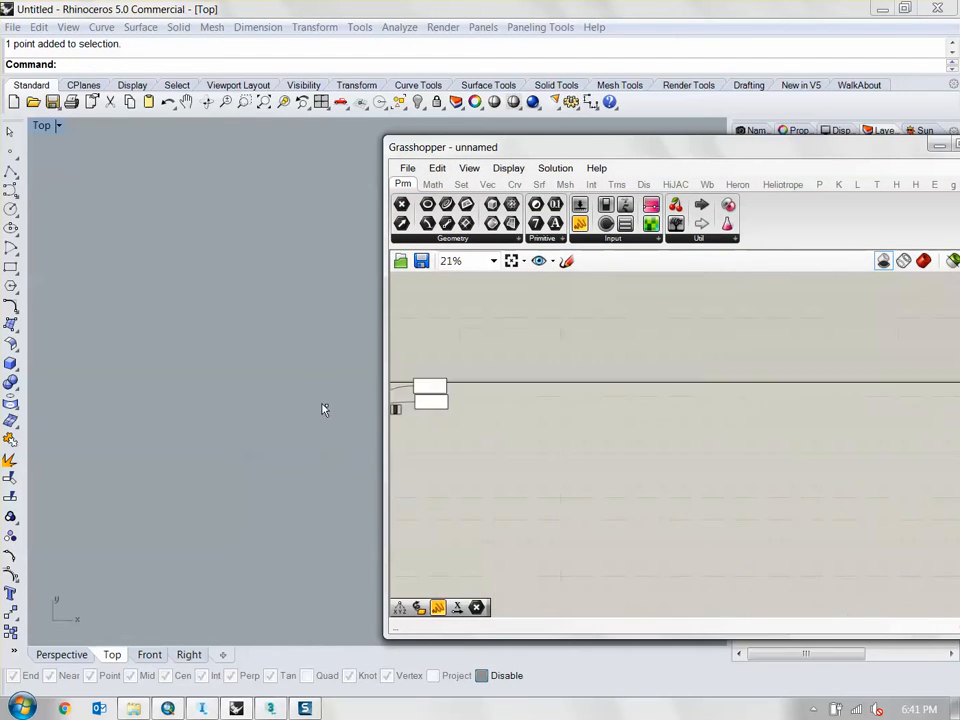
scroll(322, 409, down, 3)
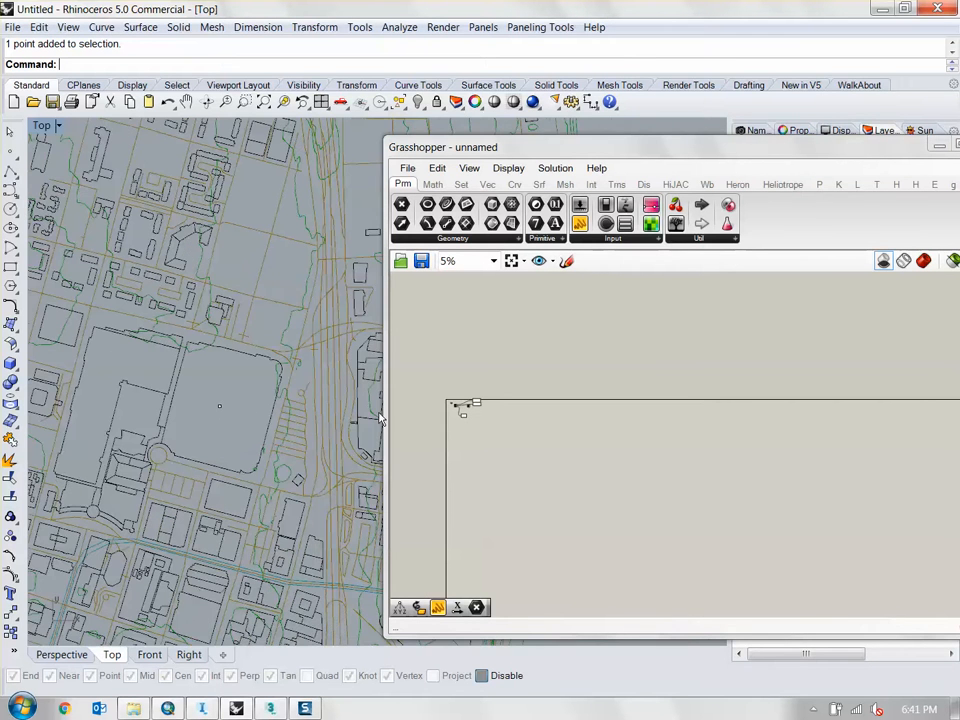
scroll(524, 428, up, 7)
drag(638, 150, 590, 151)
Step: Minimize the open windows and create a new text document on the desktop
click(888, 10)
click(848, 67)
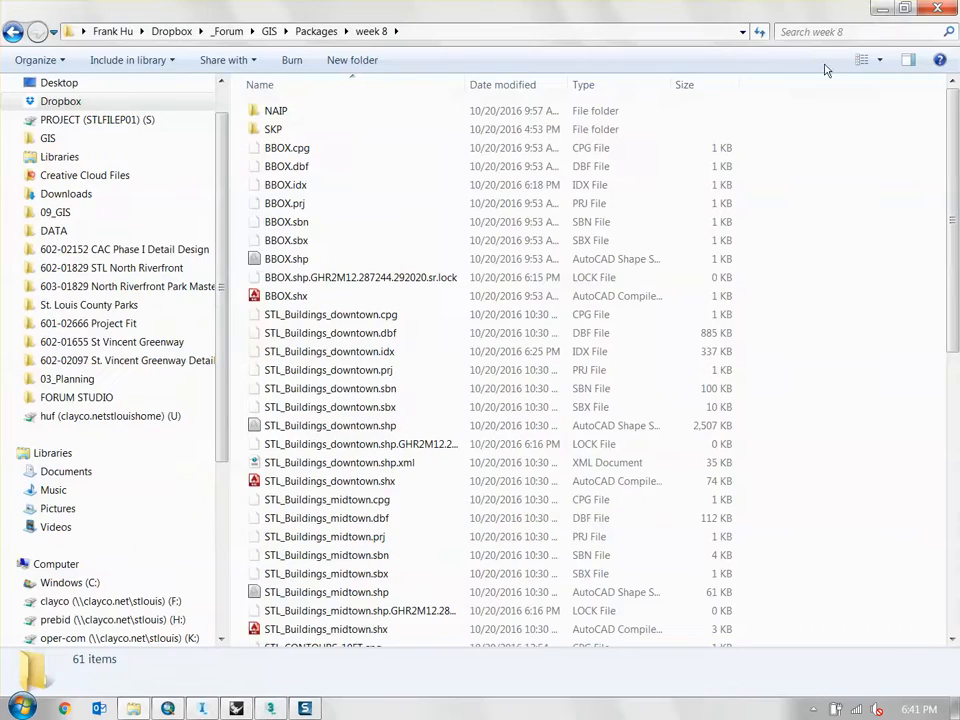
click(881, 9)
right_click(552, 229)
mouse_move(660, 373)
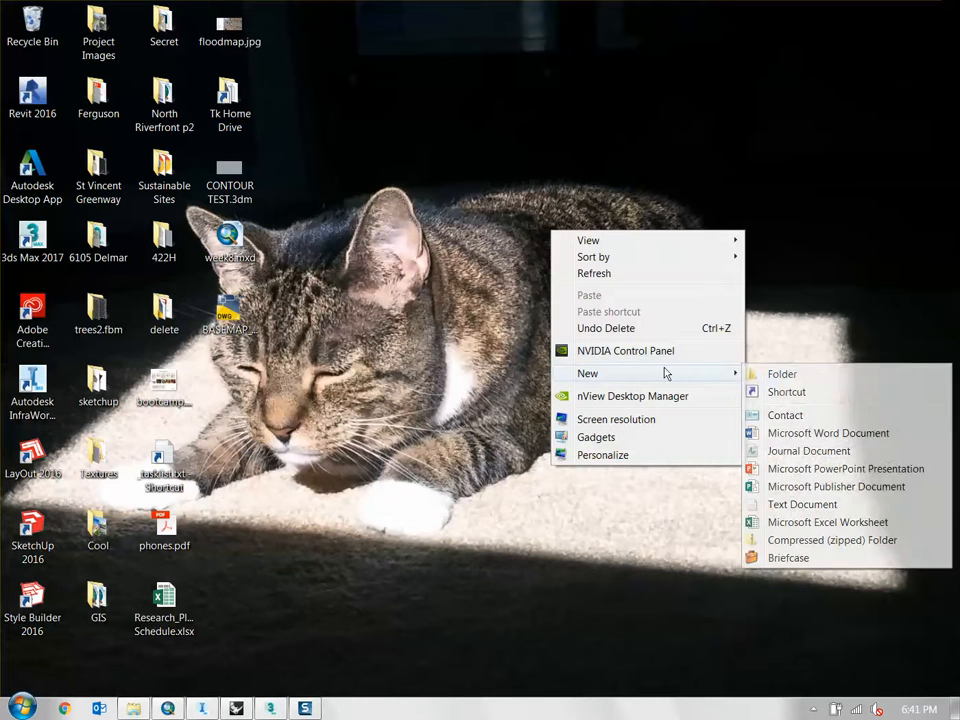
click(797, 513)
key(Return)
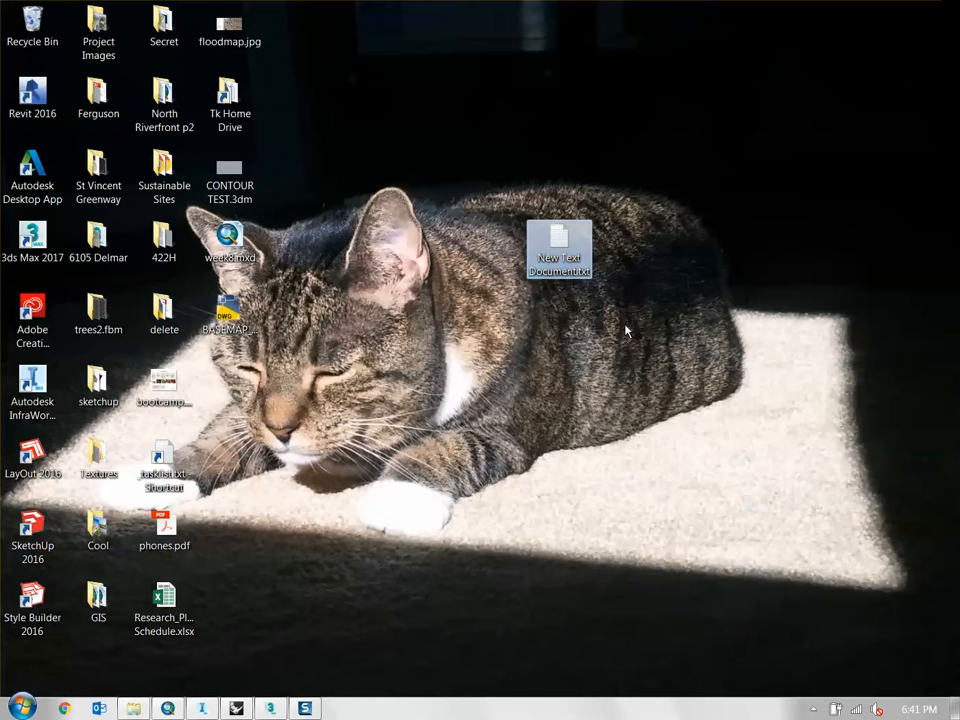
double_click(577, 265)
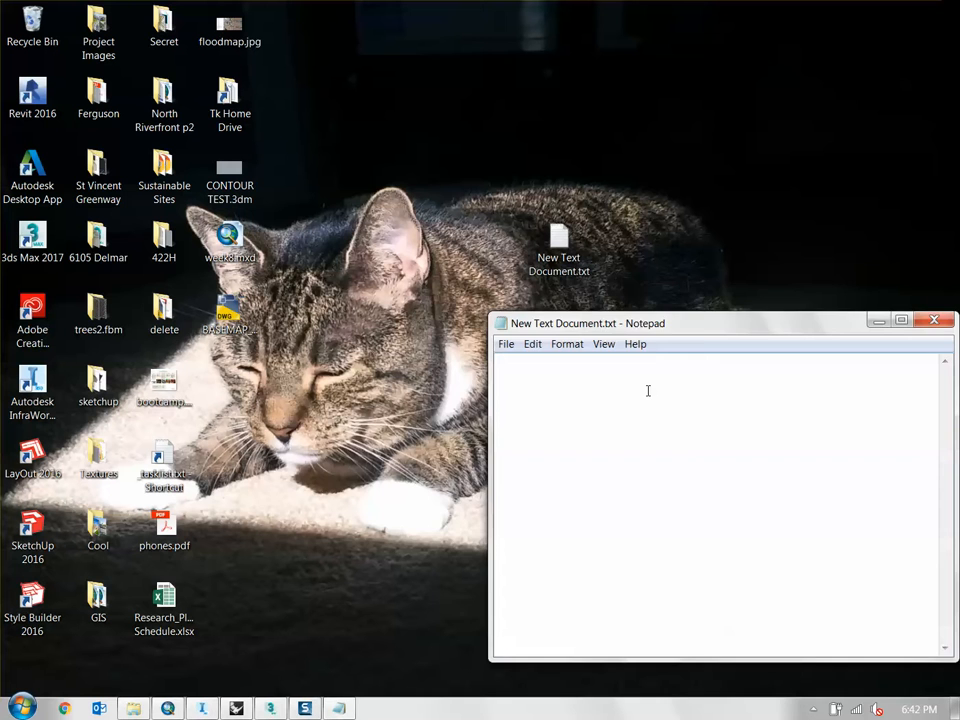
drag(622, 326, 577, 289)
click(900, 283)
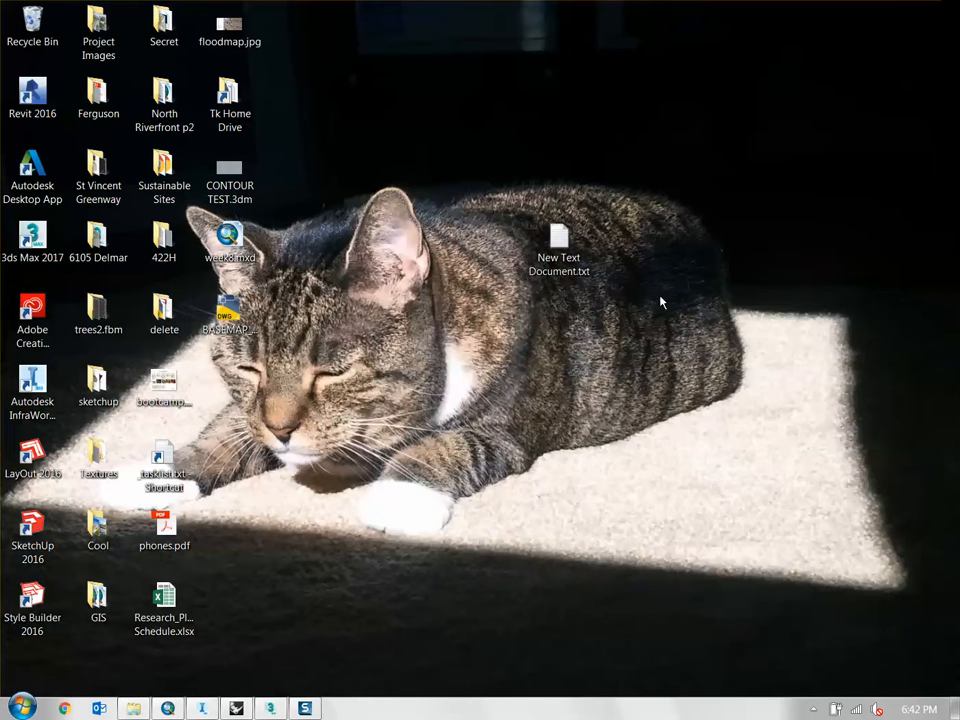
Step: Rename the new desktop text document as "translation vector.txt"
click(570, 273)
click(571, 273)
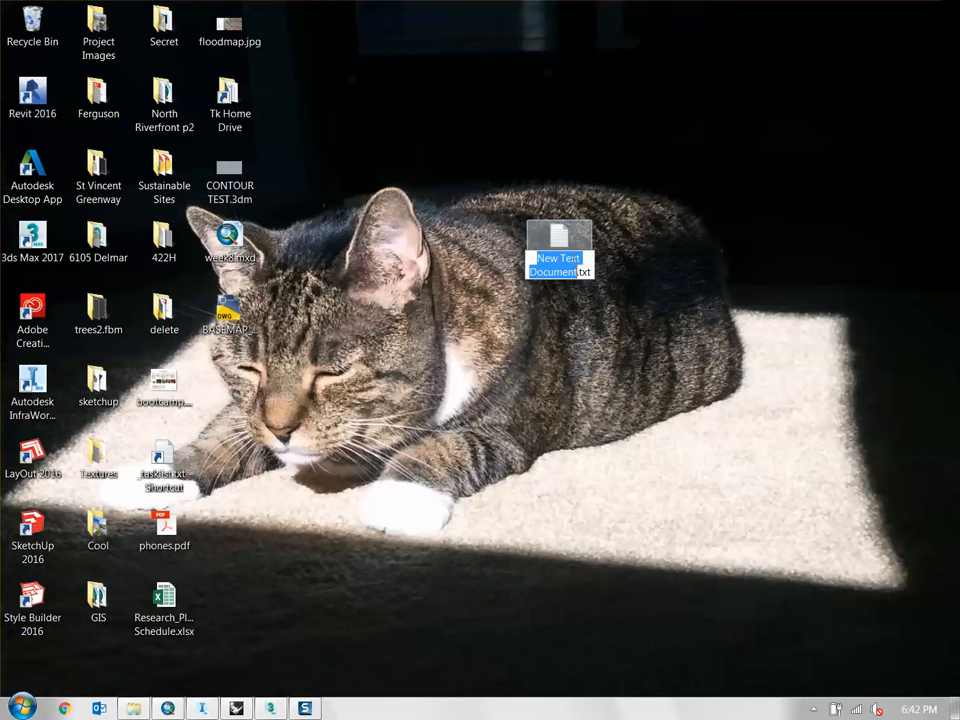
text(translation vec)
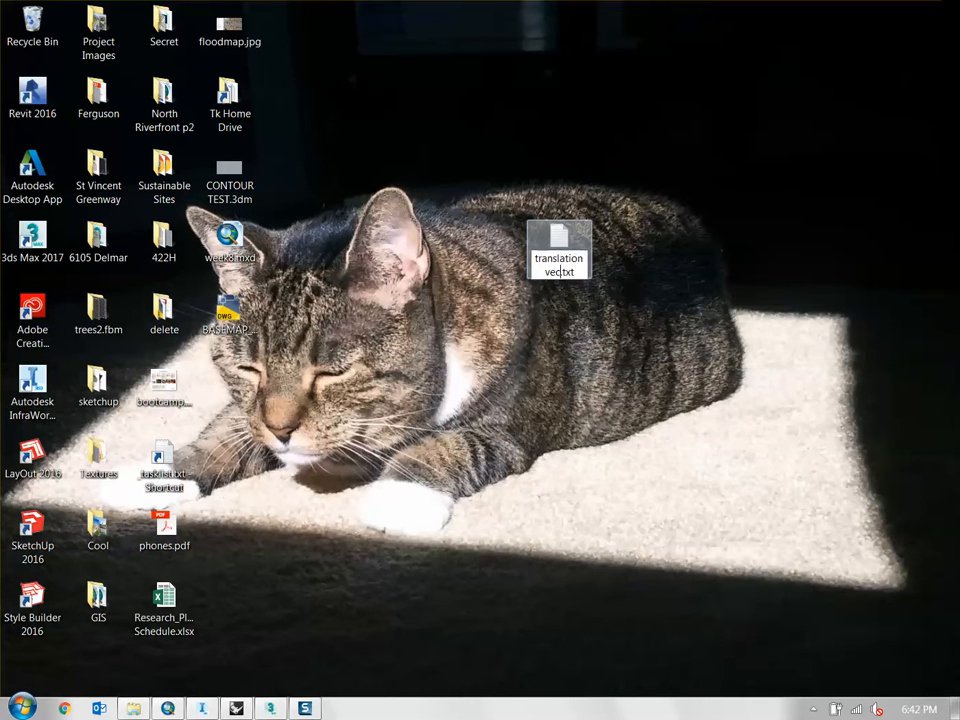
text(tor)
key(Return)
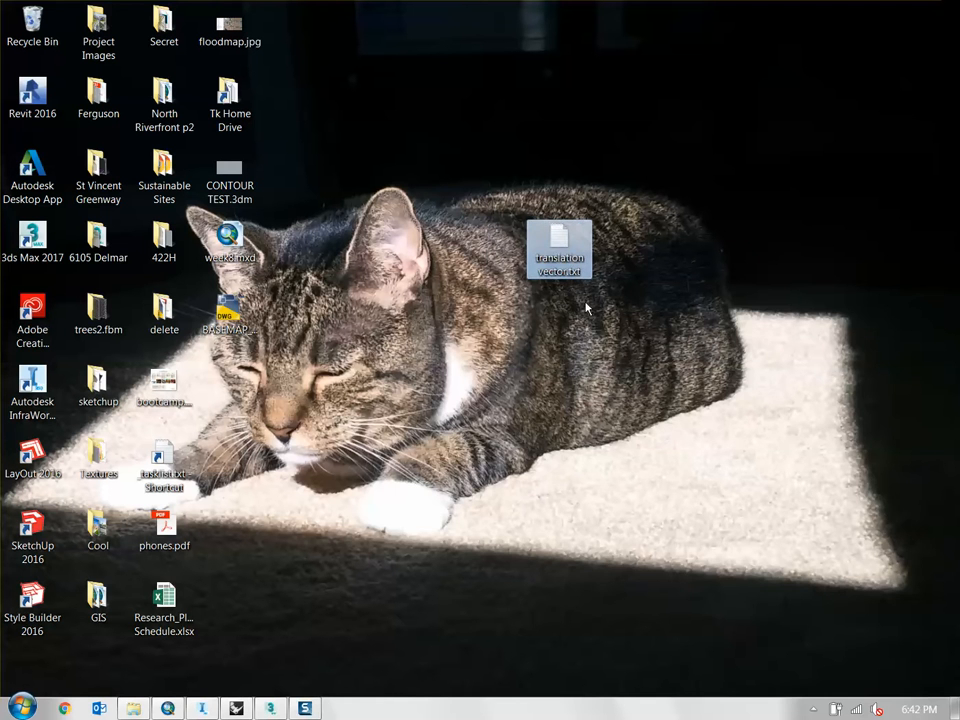
Step: Open translation vector.txt and paste in the X coordinate 909163.0 copied as data only from the Grasshopper panel
double_click(576, 246)
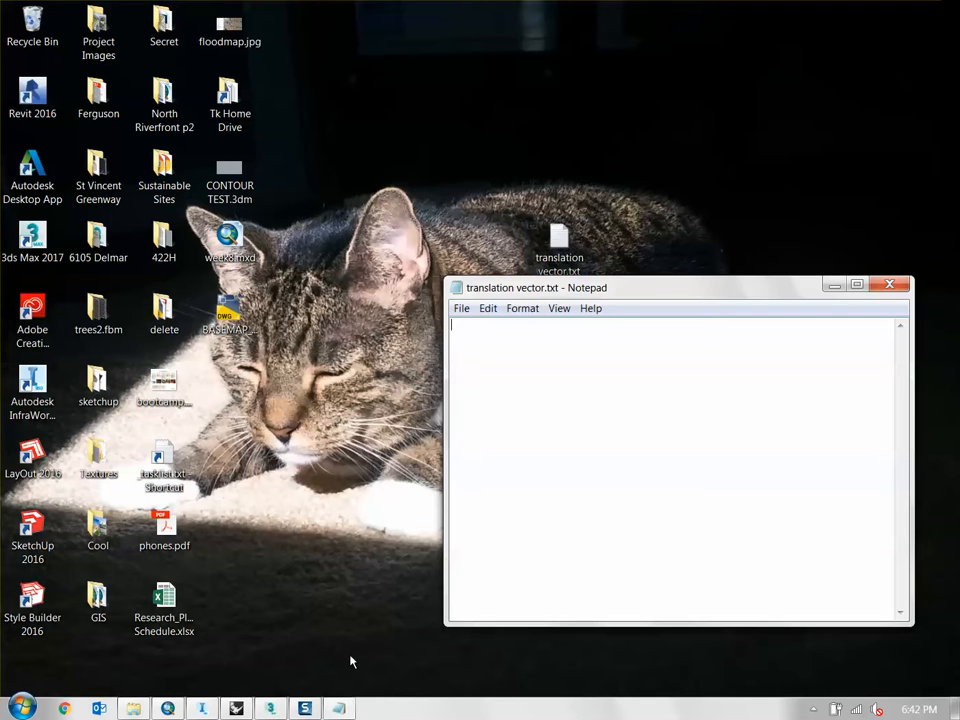
click(237, 708)
click(540, 323)
right_click(540, 323)
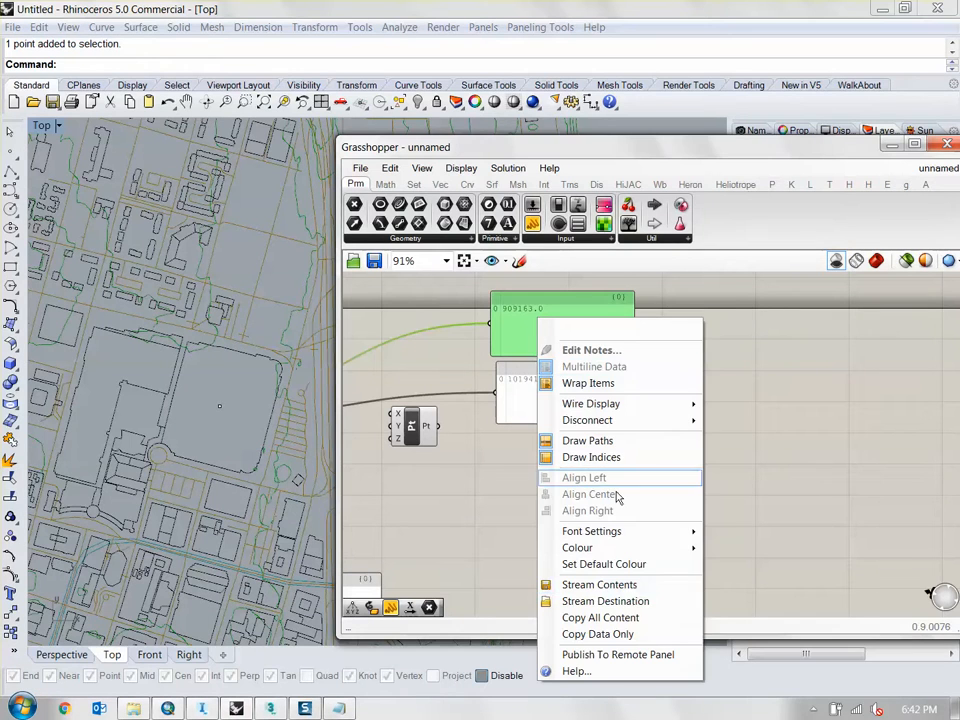
click(615, 634)
click(338, 708)
key(ctrl+v)
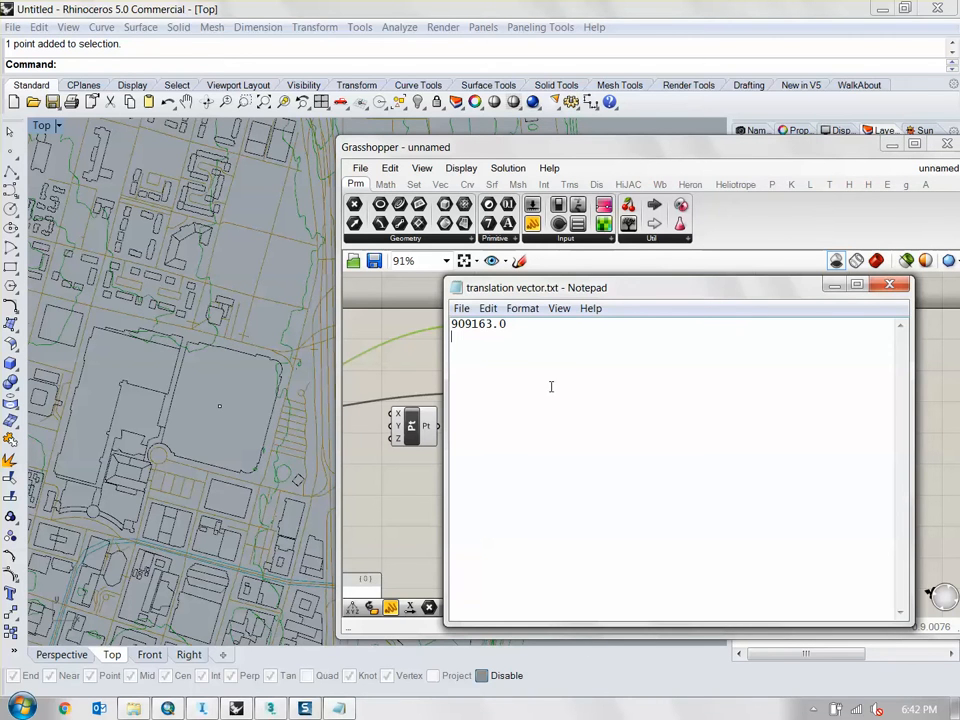
Step: Add the Y coordinate 1019417.0 from its panel and a Z value of 0 on new lines, and save the text file
drag(585, 290, 225, 288)
click(568, 407)
right_click(568, 407)
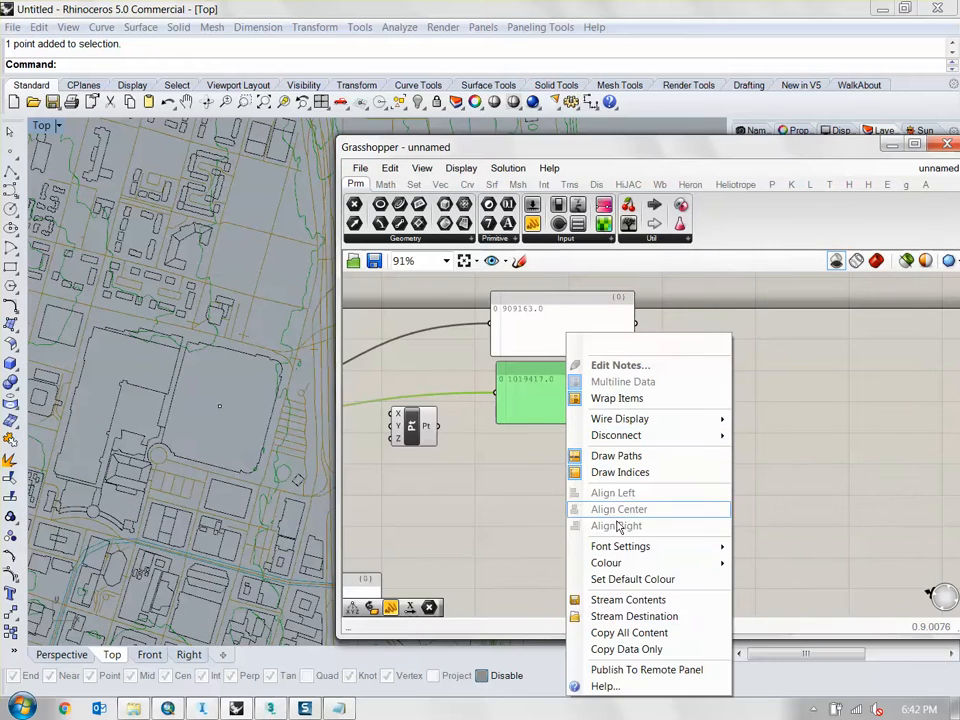
click(626, 650)
click(338, 708)
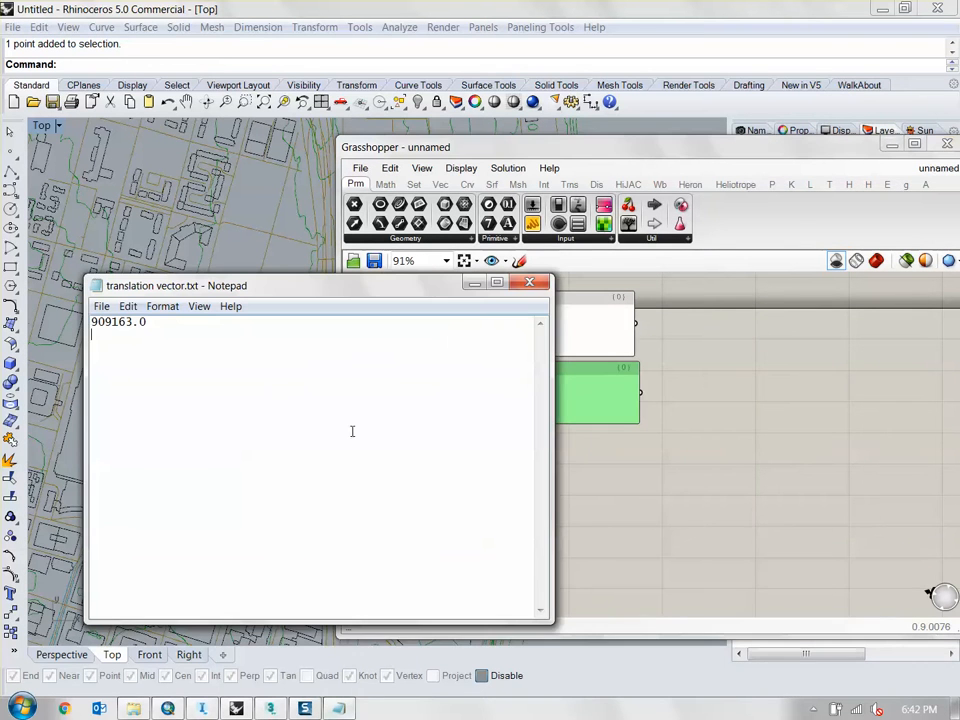
key(ctrl+v)
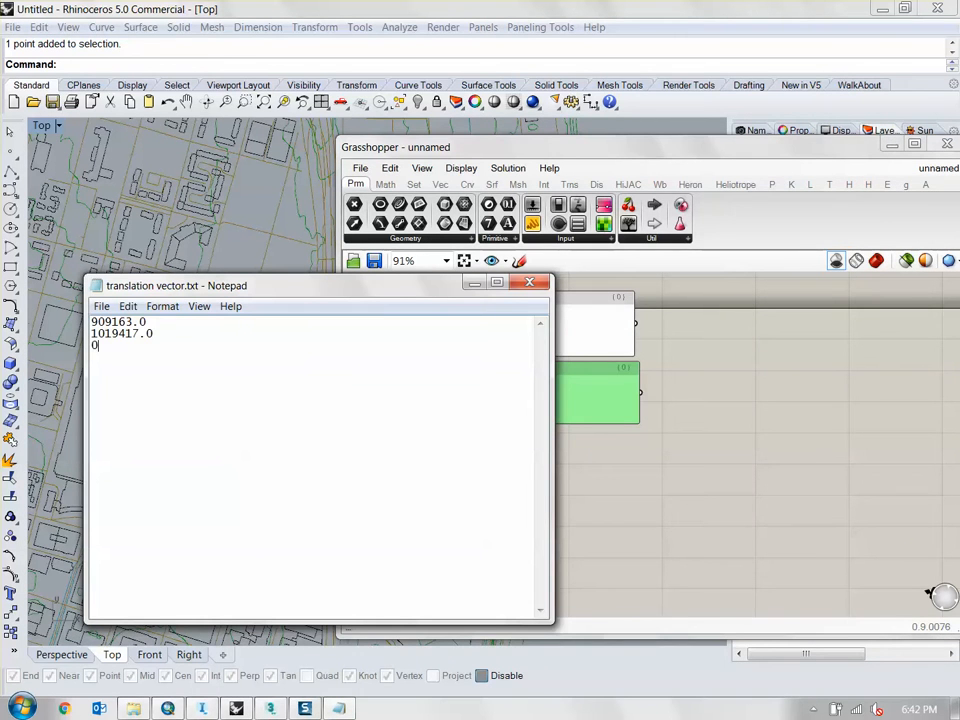
click(101, 306)
click(124, 358)
Step: Collapse the Grasshopper window and make the ORIGIN layer visible with the full basemap in view
click(716, 407)
drag(838, 150, 672, 166)
click(796, 163)
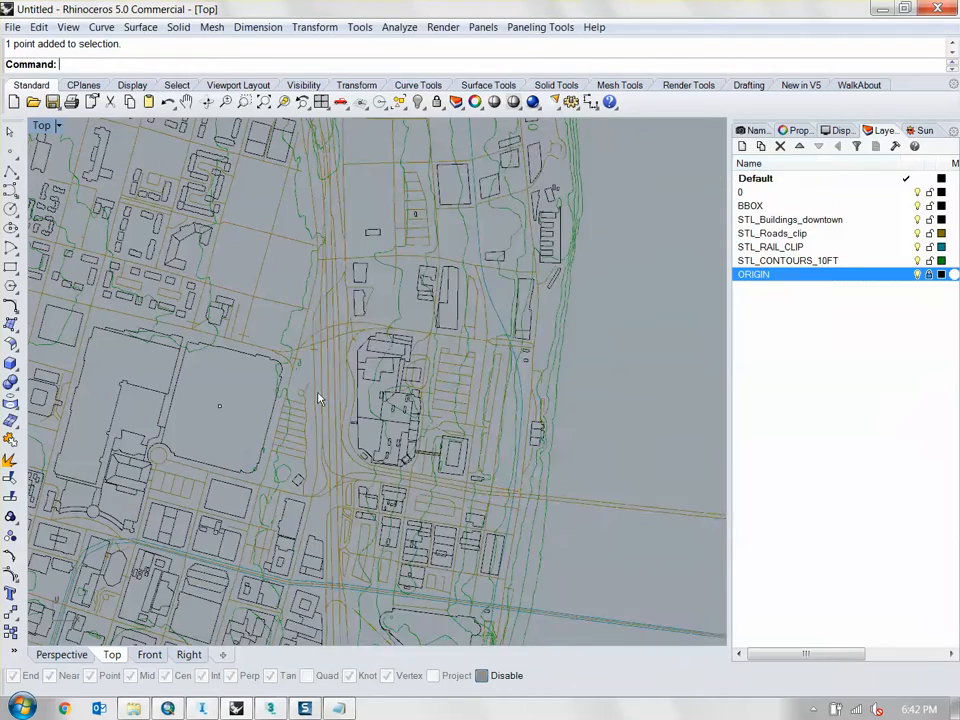
right_drag(229, 430, 276, 373)
scroll(295, 361, down, 12)
scroll(297, 366, down, 5)
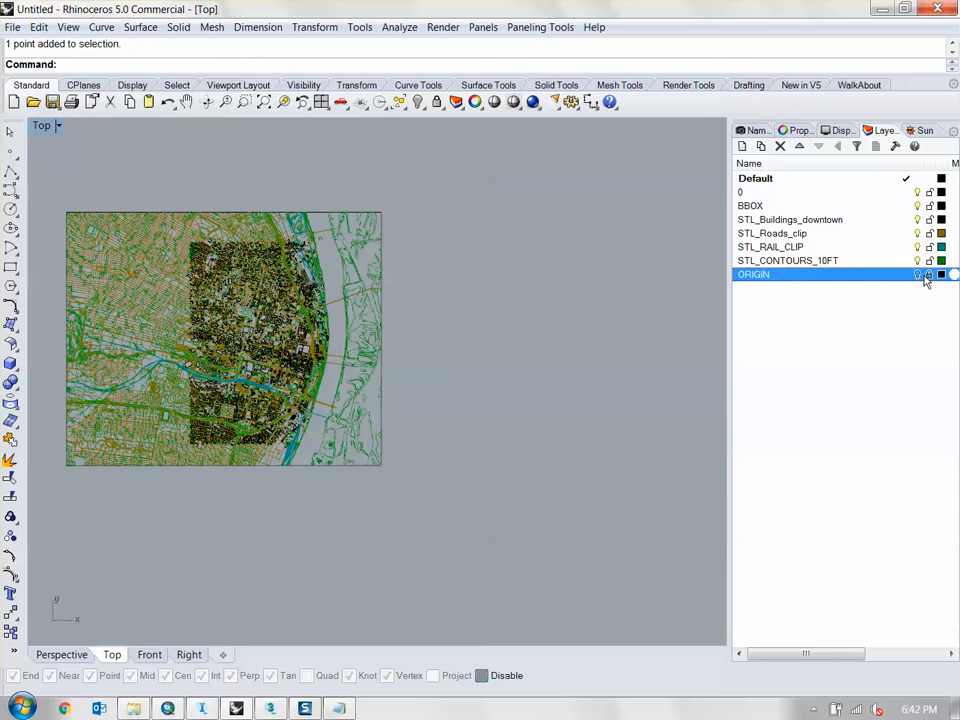
click(919, 276)
Step: Select all basemap curves and, with object snaps enabled, move them from the origin point to 0,0,0
right_drag(438, 370, 510, 372)
key(ctrl+a)
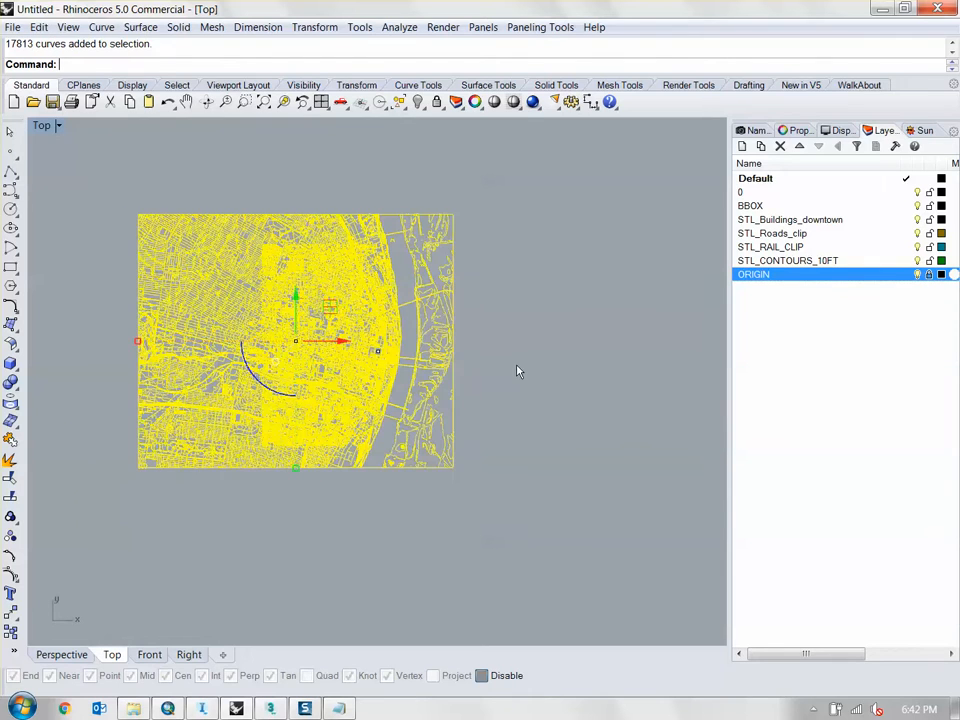
text(m)
key(Return)
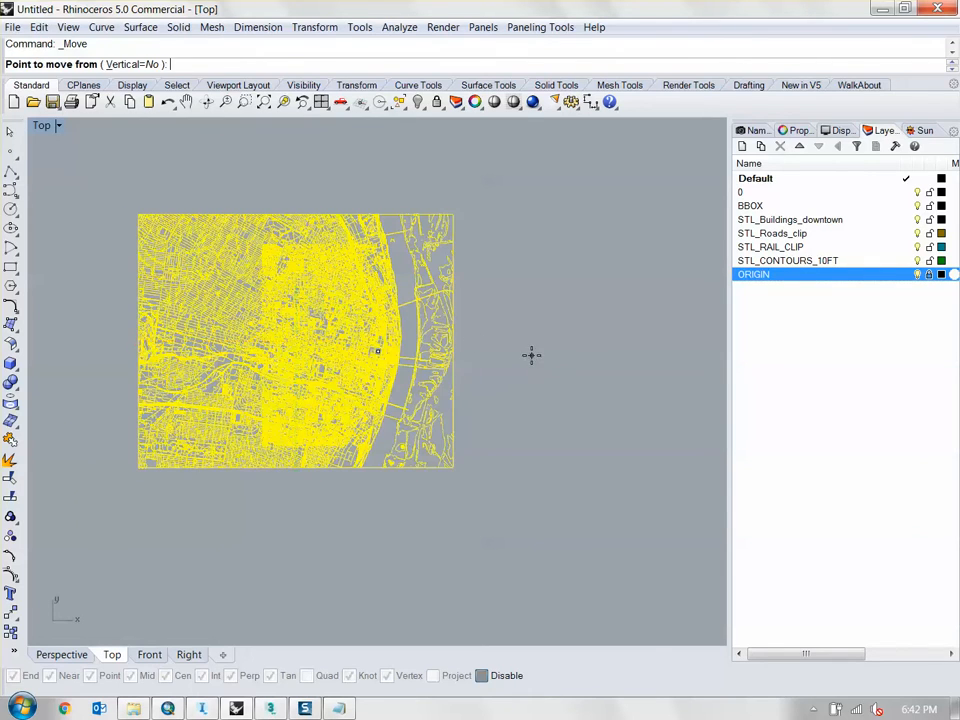
scroll(390, 341, up, 10)
scroll(390, 341, up, 2)
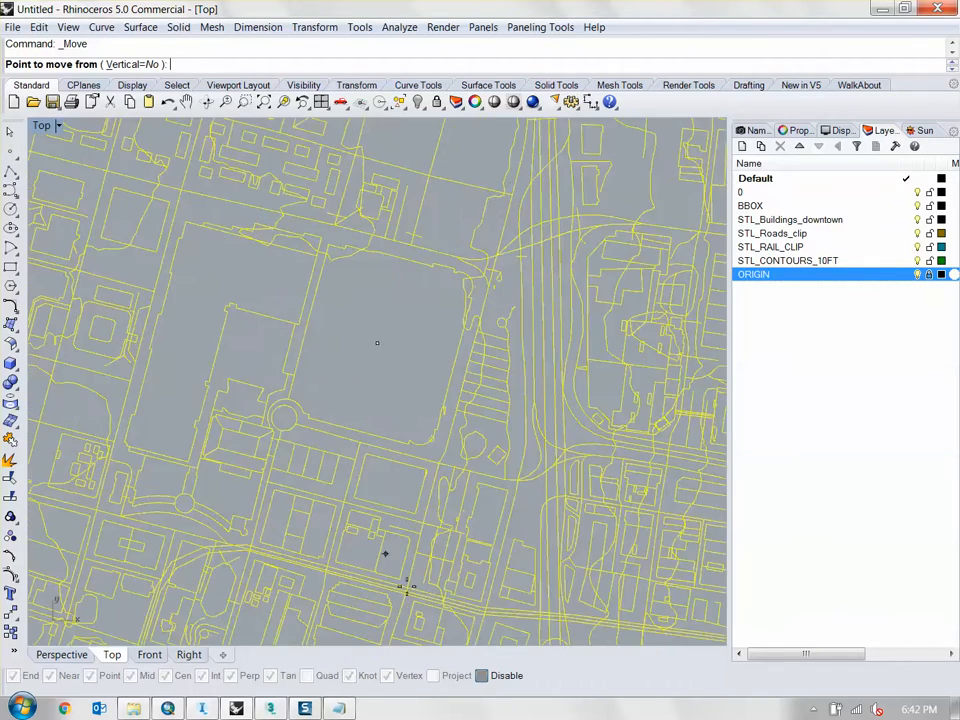
click(482, 675)
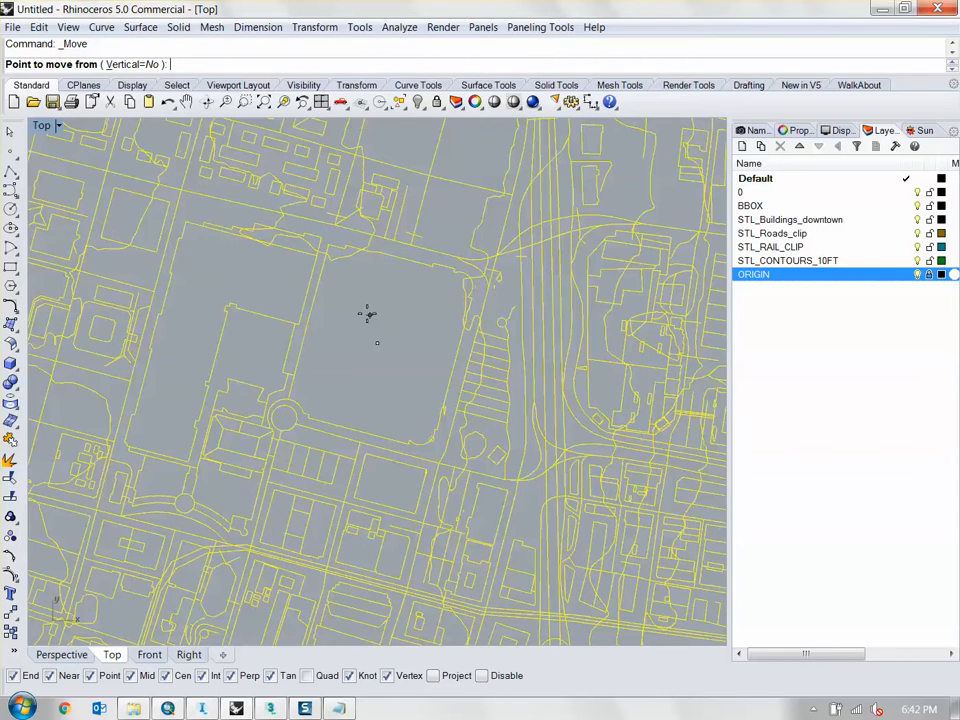
click(375, 341)
scroll(375, 341, down, 3)
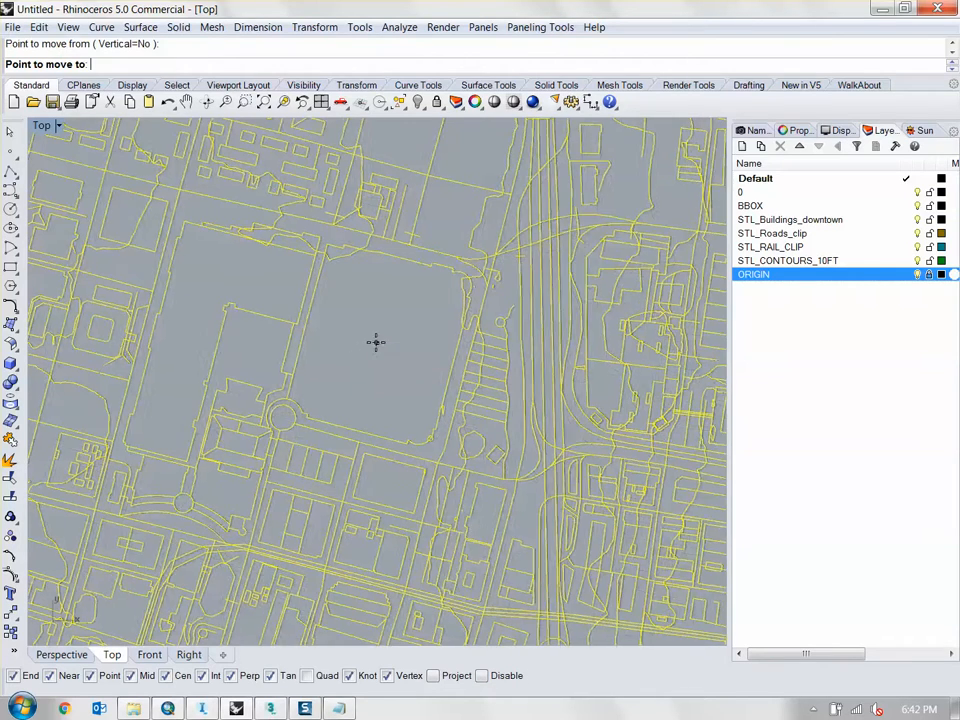
text(0.)
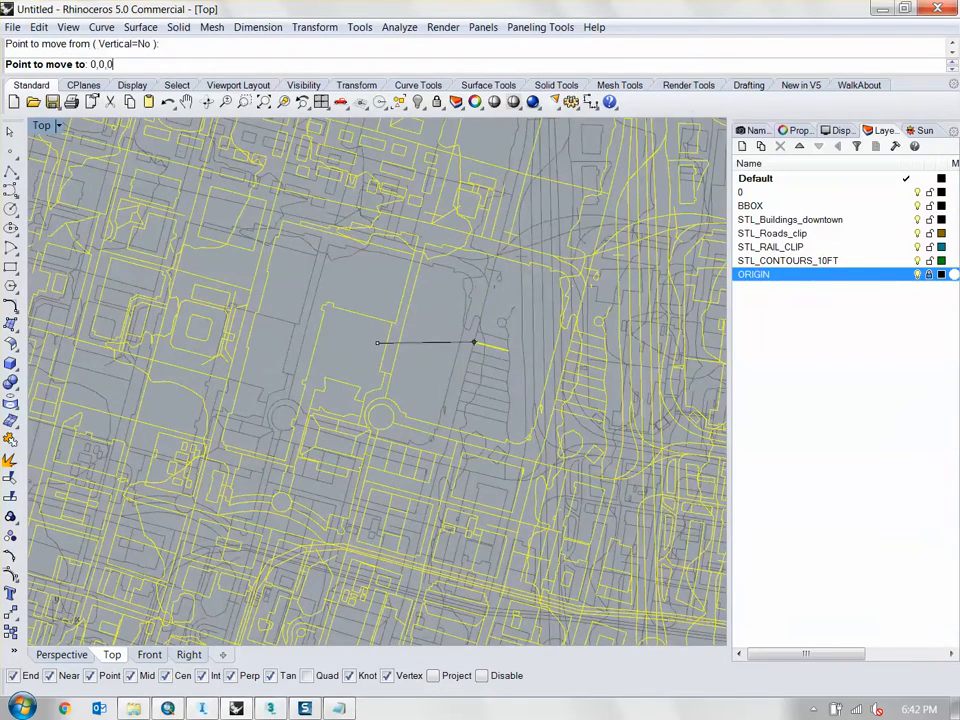
key(Return)
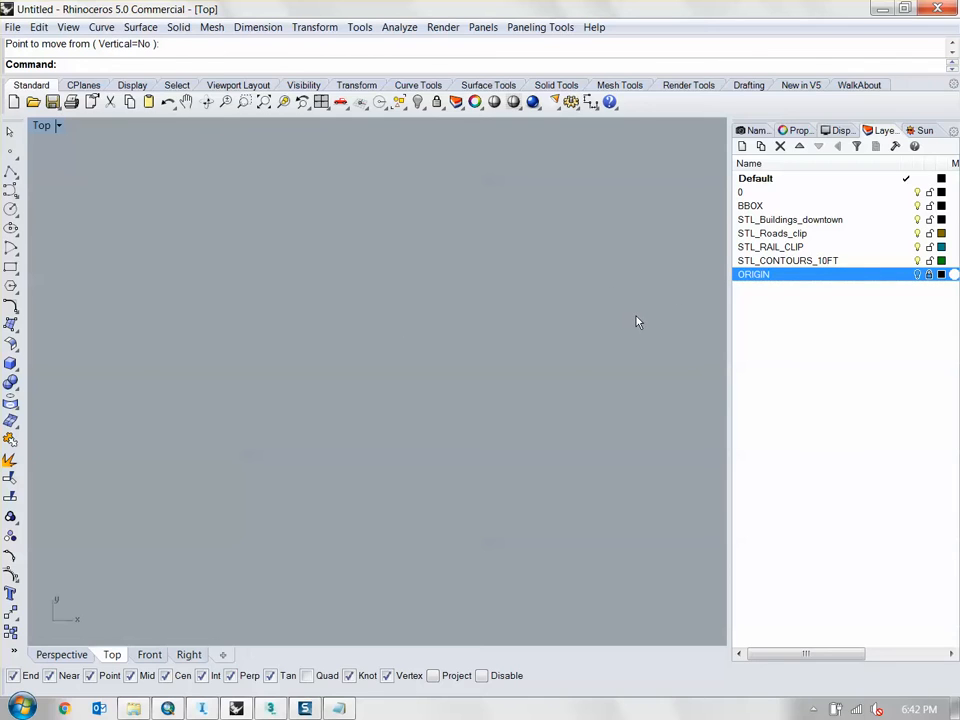
Step: Zoom the Top view to the moved basemap and inspect the downtown area around the world origin
text(zs)
key(Return)
click(709, 339)
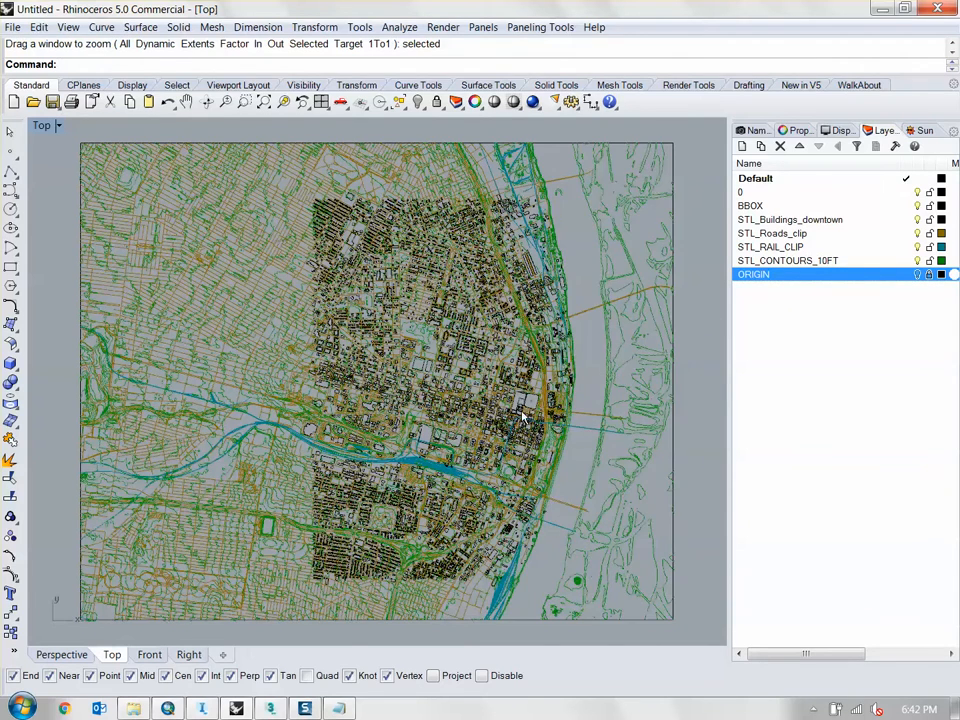
scroll(530, 411, up, 10)
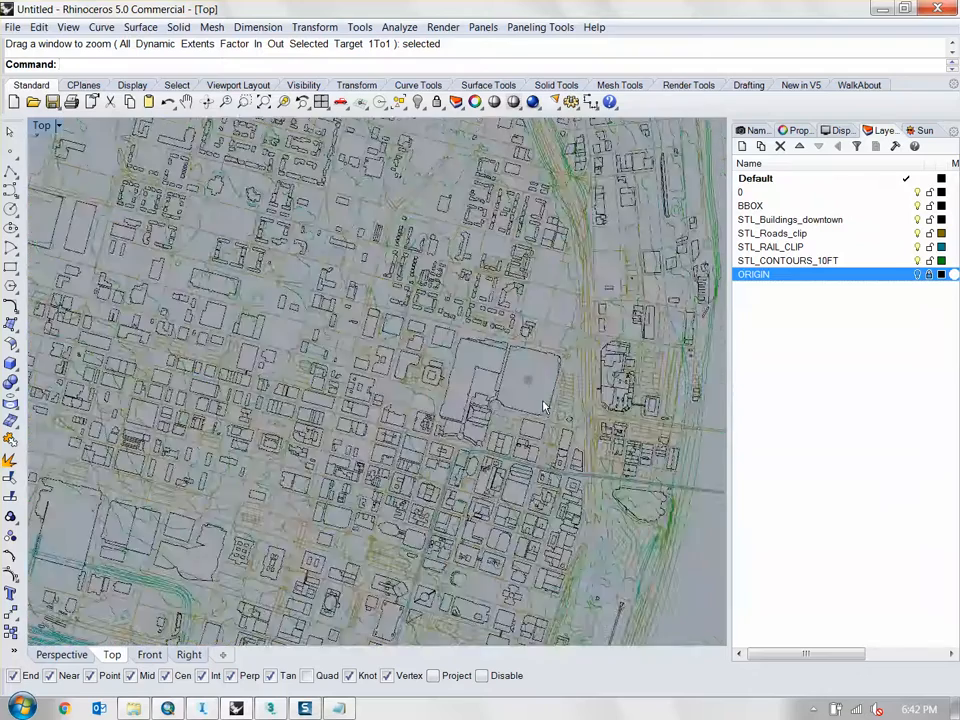
scroll(500, 309, down, 8)
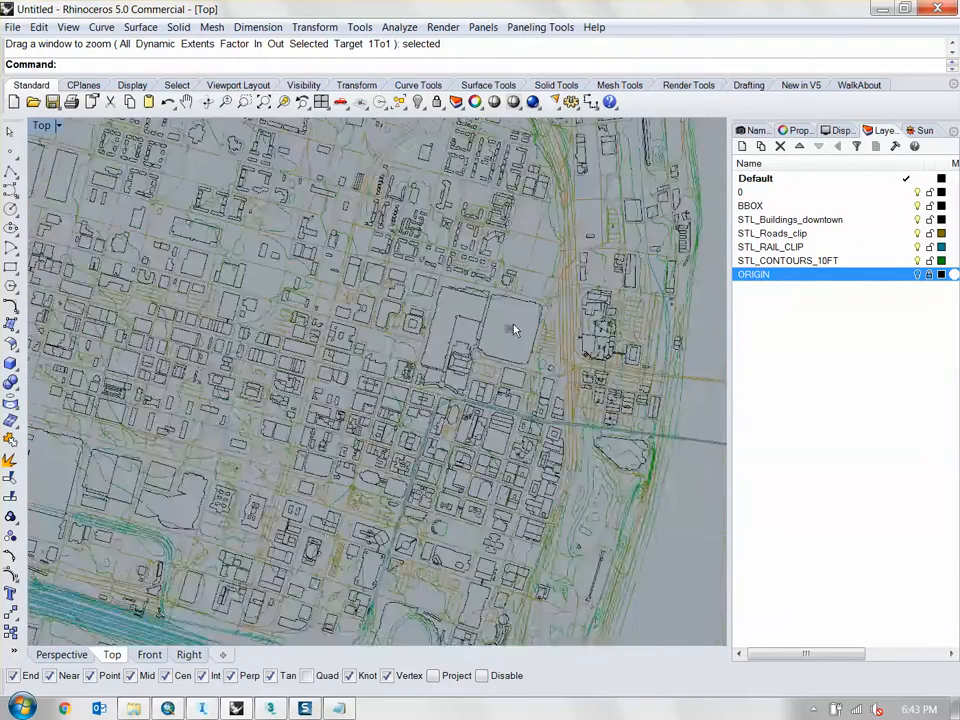
Step: Switch to the Perspective view, zoom to all basemap geometry and examine it in 3D around downtown and the riverfront
click(75, 657)
key(ctrl+a)
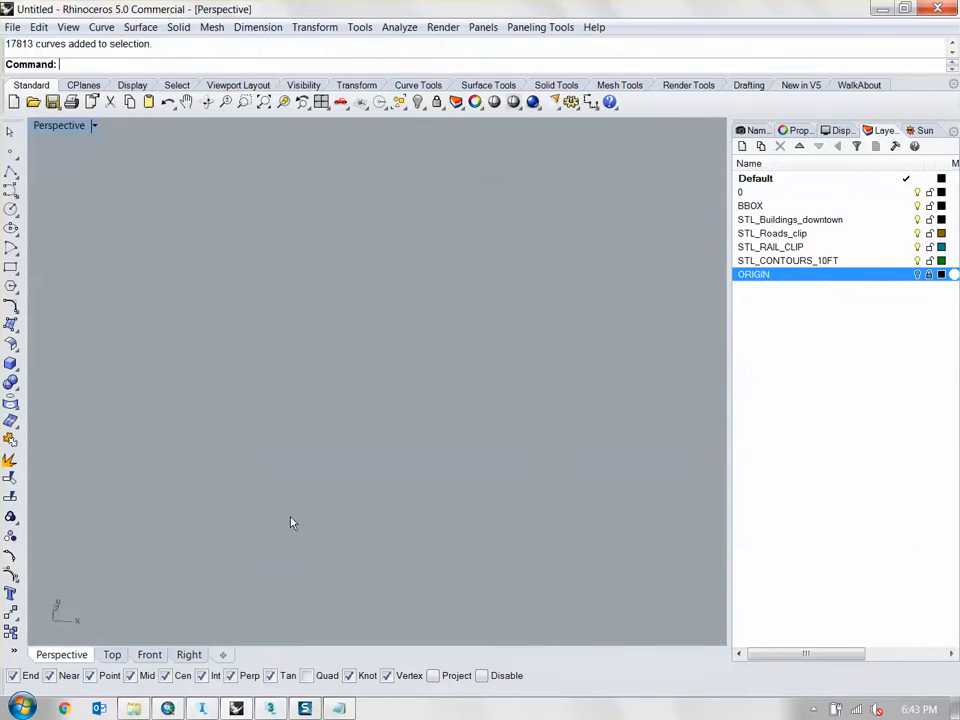
key(Return)
click(702, 390)
right_drag(702, 390, 463, 470)
scroll(531, 467, up, 4)
scroll(463, 470, up, 8)
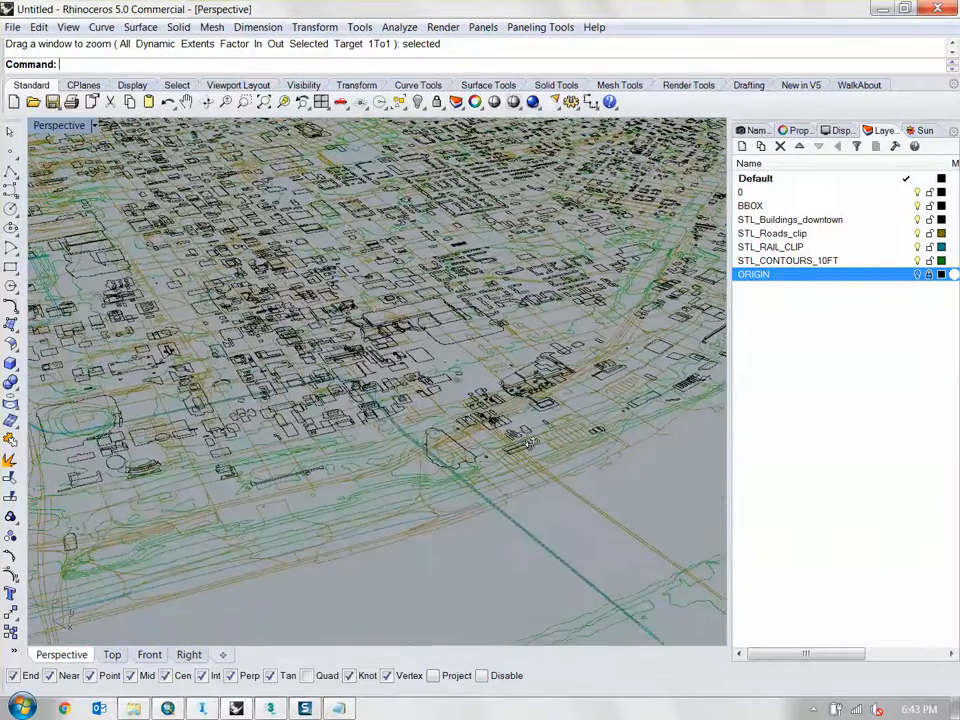
right_drag(530, 443, 623, 430)
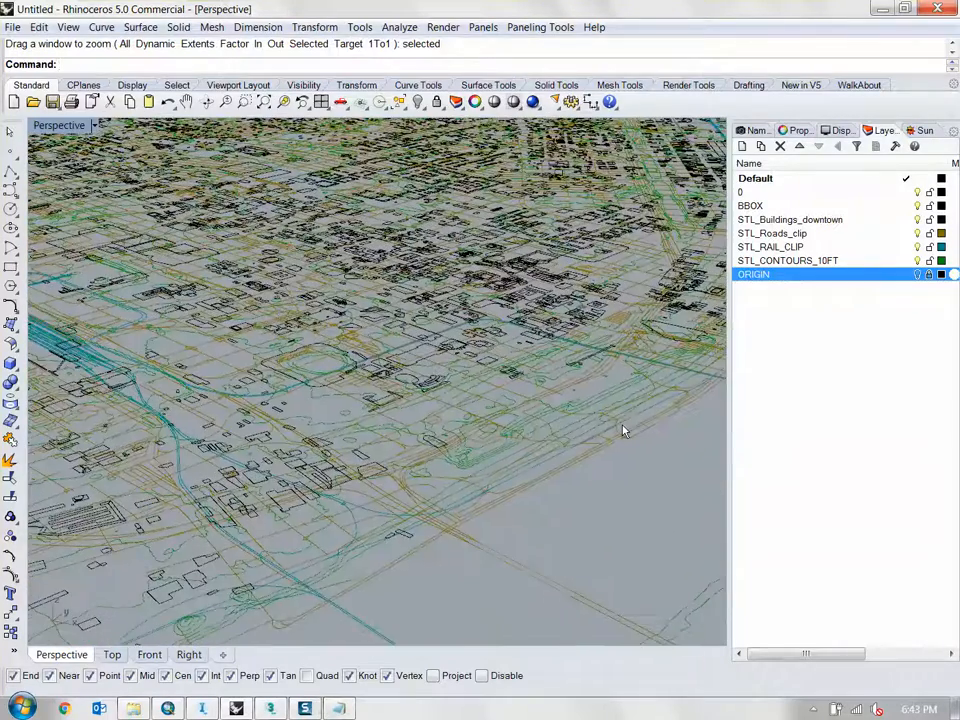